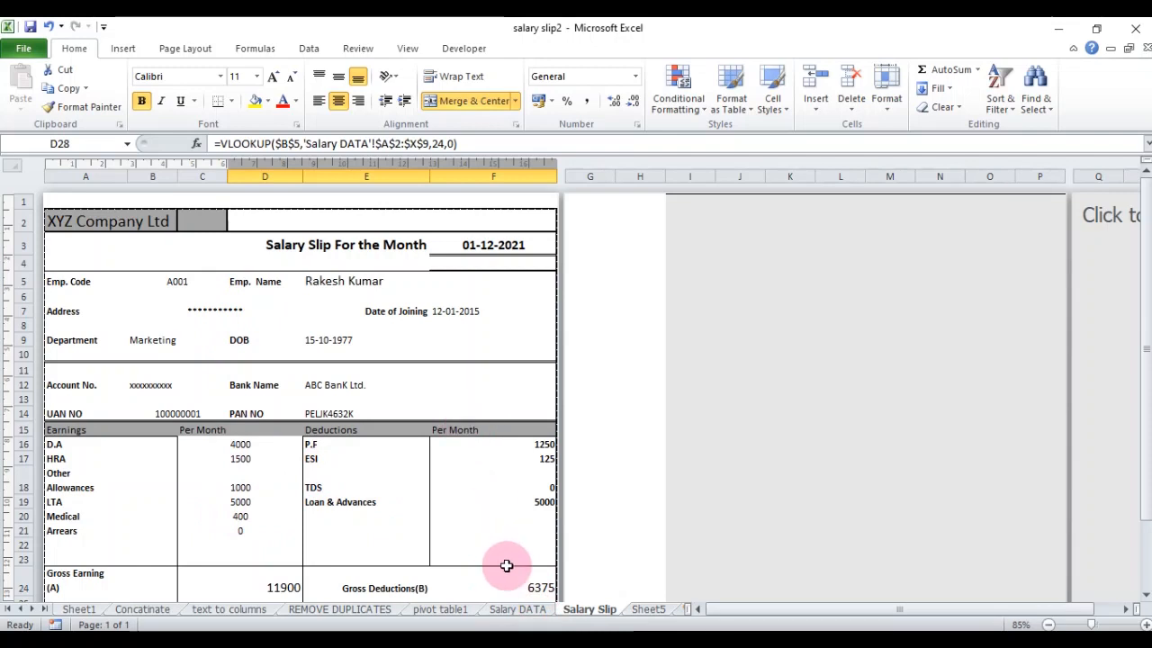
Review the Salary DATA sheet and the finished Salary Slip sheet, and open the blank Sheet5.
click(515, 610)
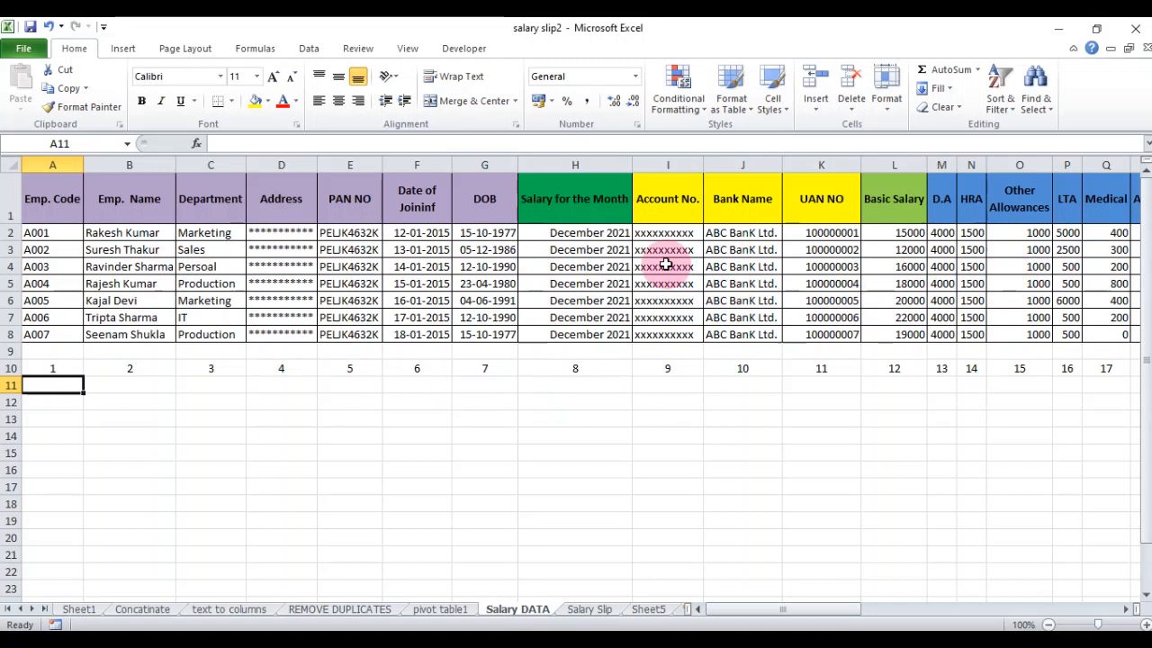
click(591, 610)
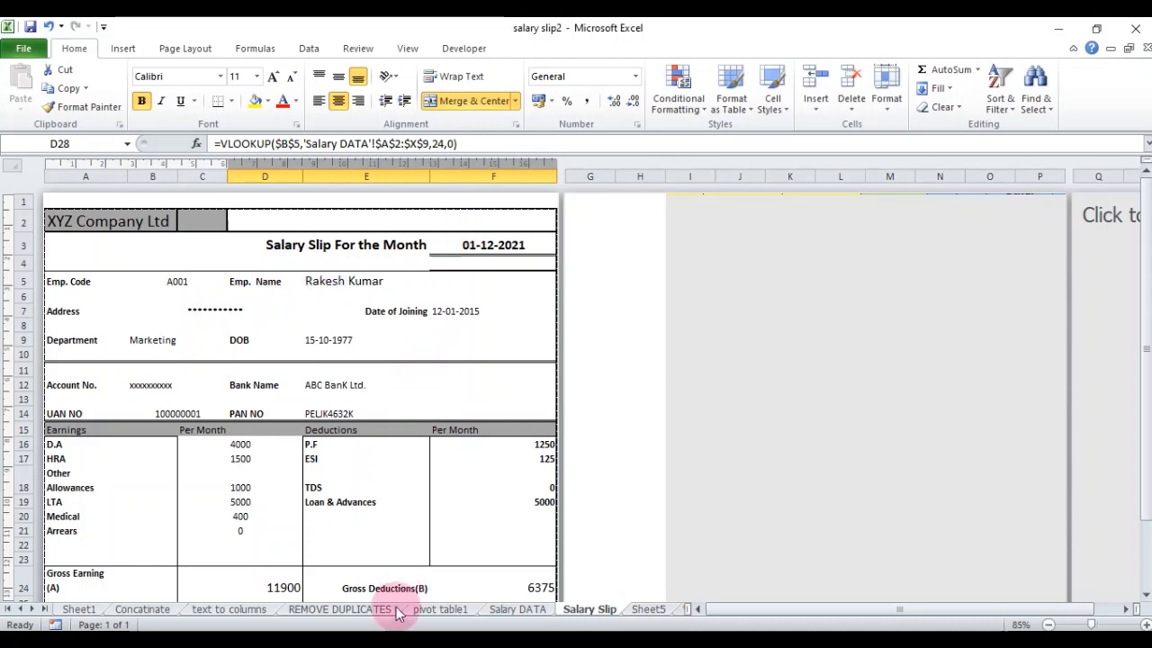
click(644, 610)
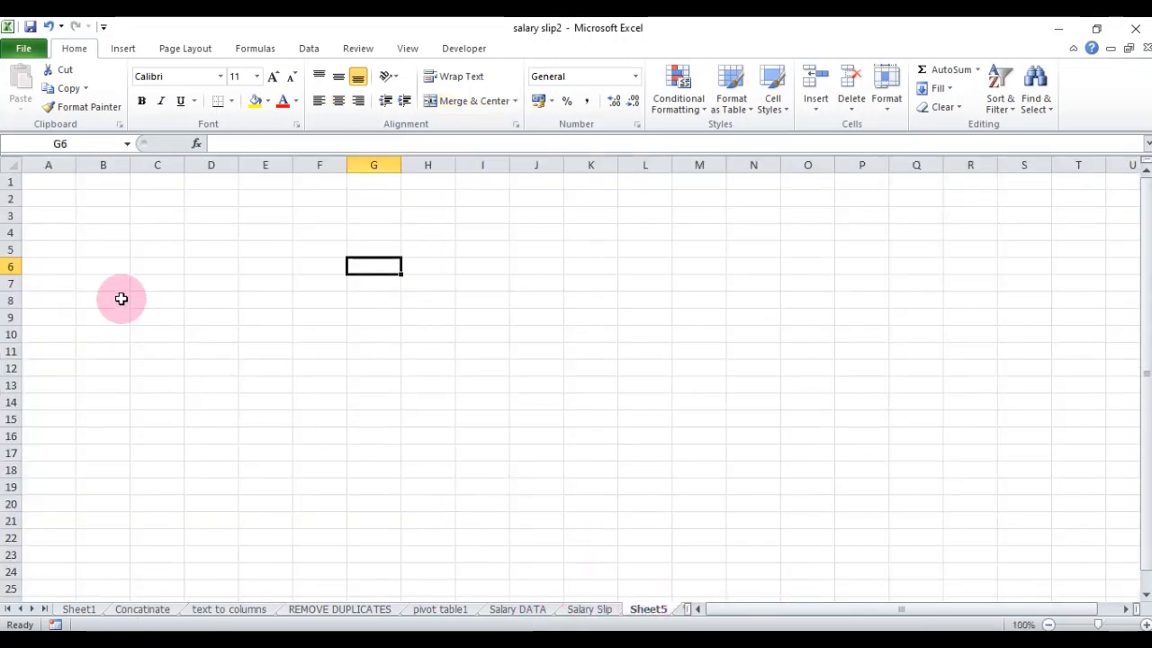
Dismiss the software upgrade notice and apply a thick box border around the range A1:F33.
drag(54, 182, 297, 527)
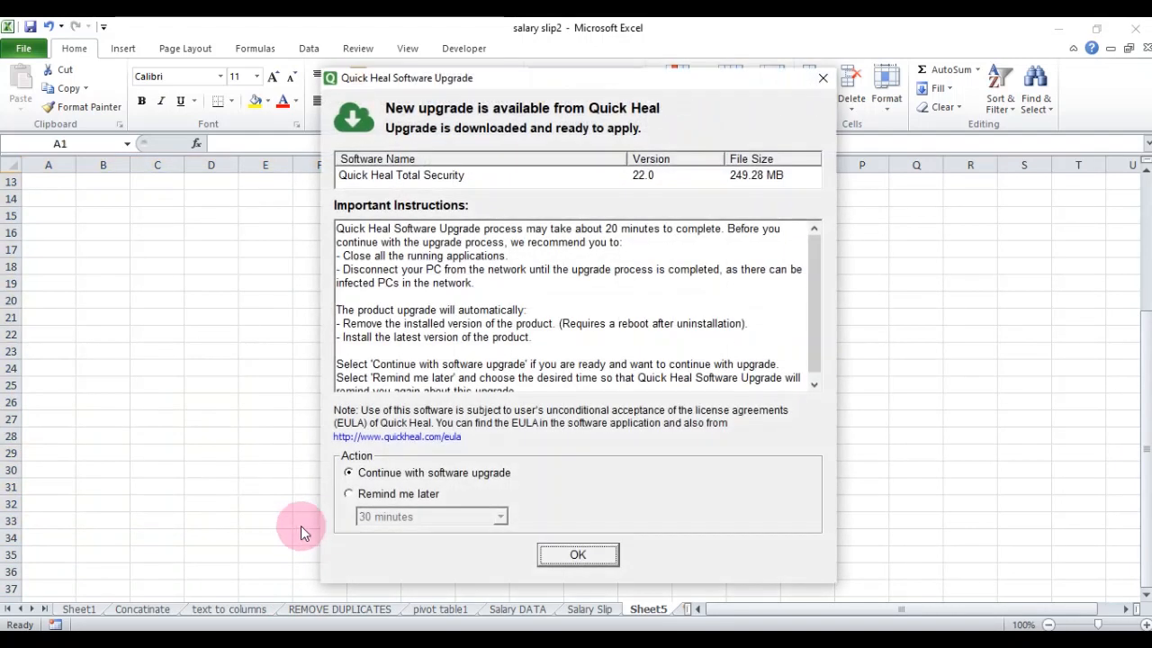
click(825, 78)
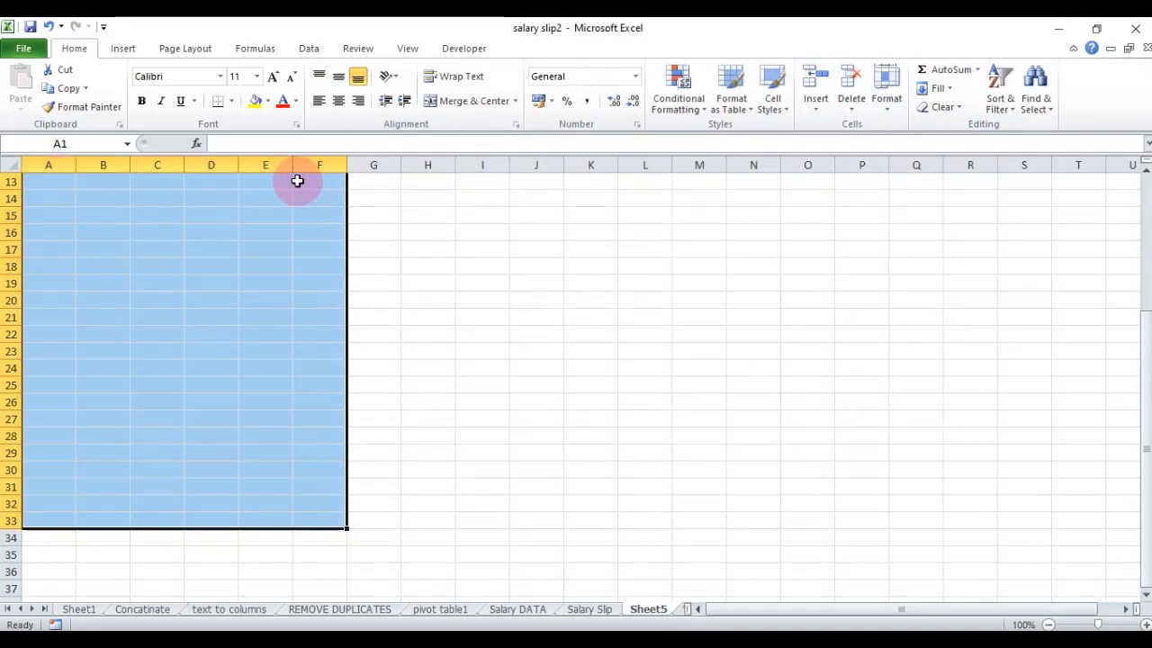
click(232, 101)
click(242, 278)
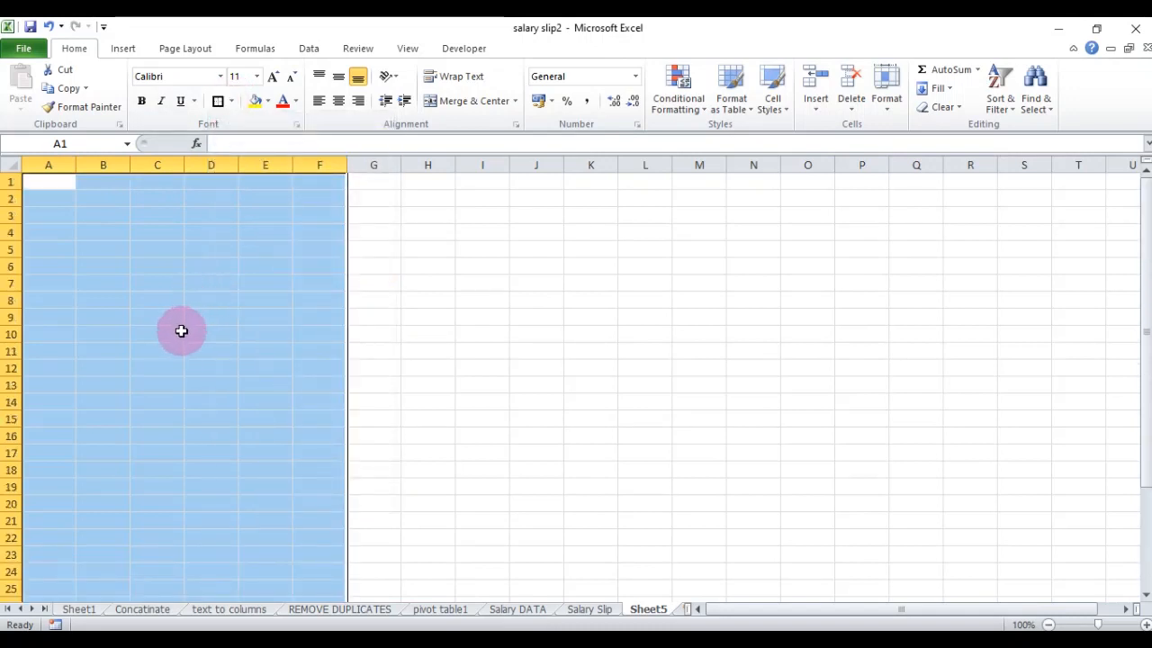
Widen columns A to F and reapply the thick box border around A1:F33.
drag(238, 167, 407, 163)
drag(131, 165, 264, 166)
drag(79, 169, 468, 567)
click(334, 247)
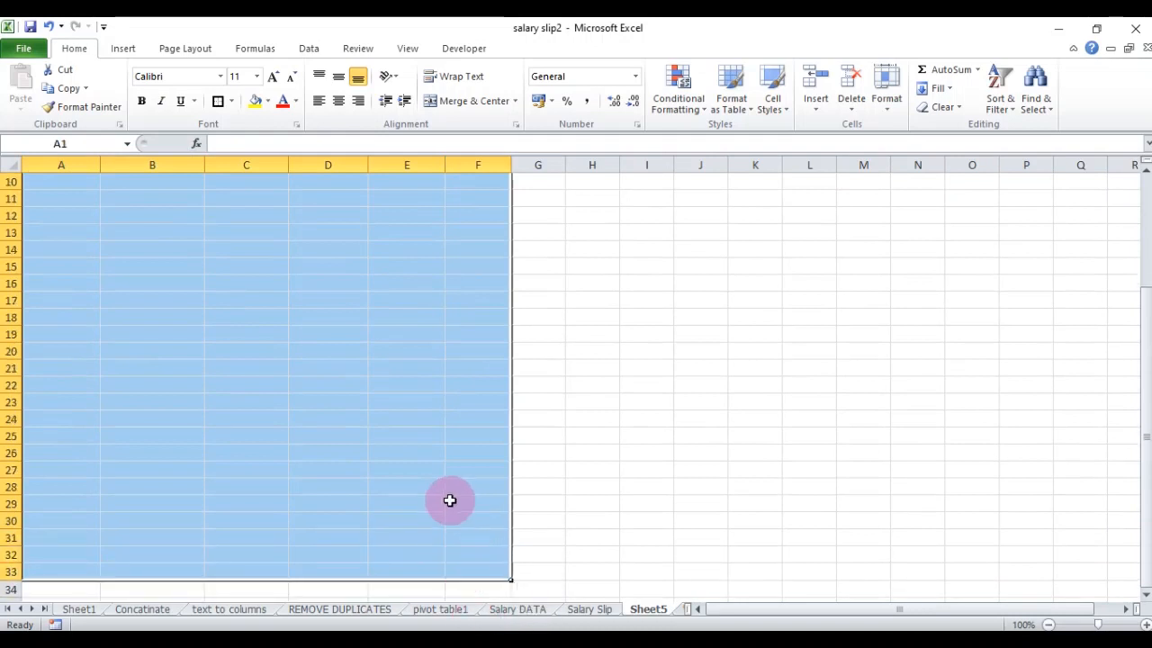
click(221, 102)
scroll(254, 288, up, 3)
click(252, 284)
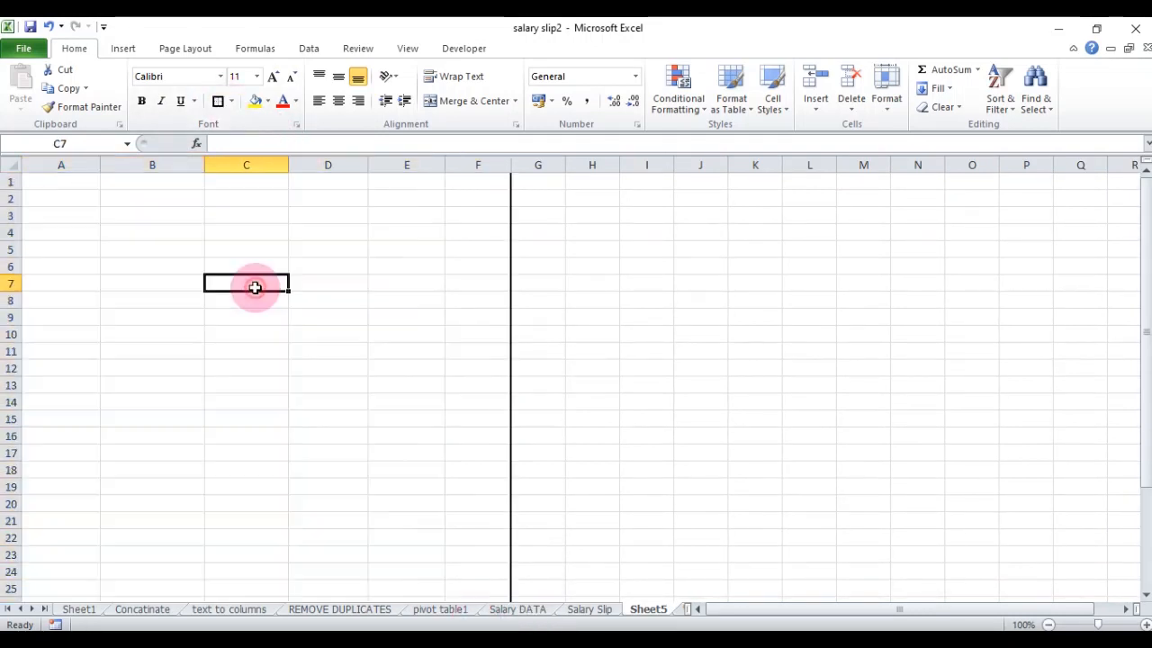
Apply a thick box border around the header range A1:F2.
click(145, 204)
click(54, 185)
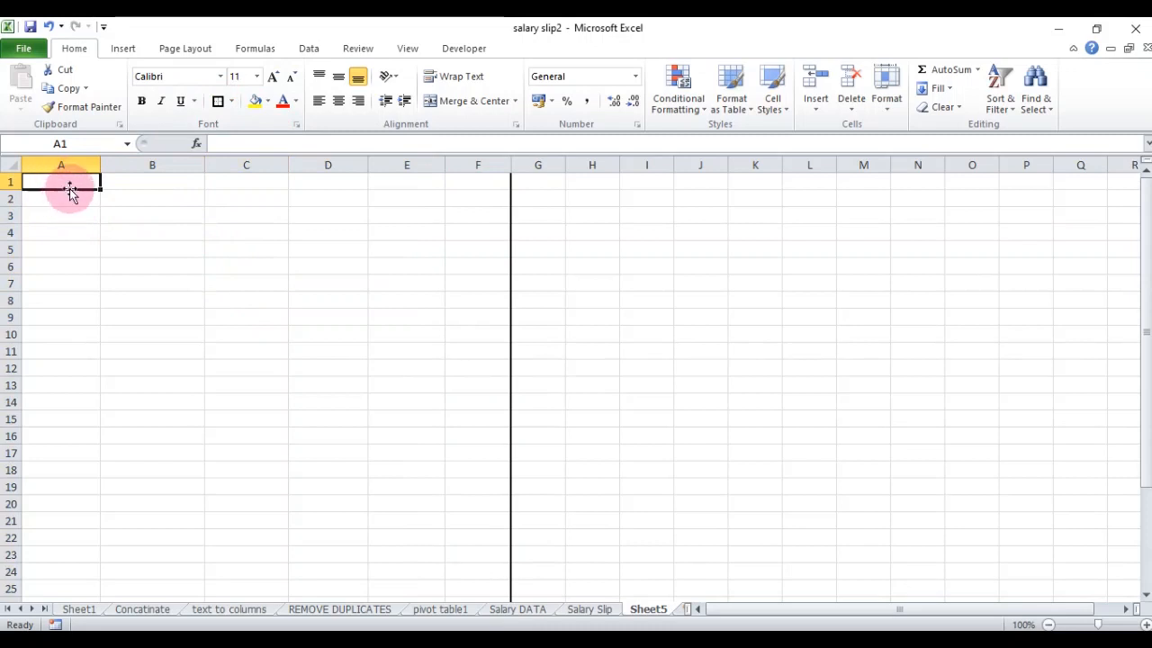
drag(78, 180, 464, 200)
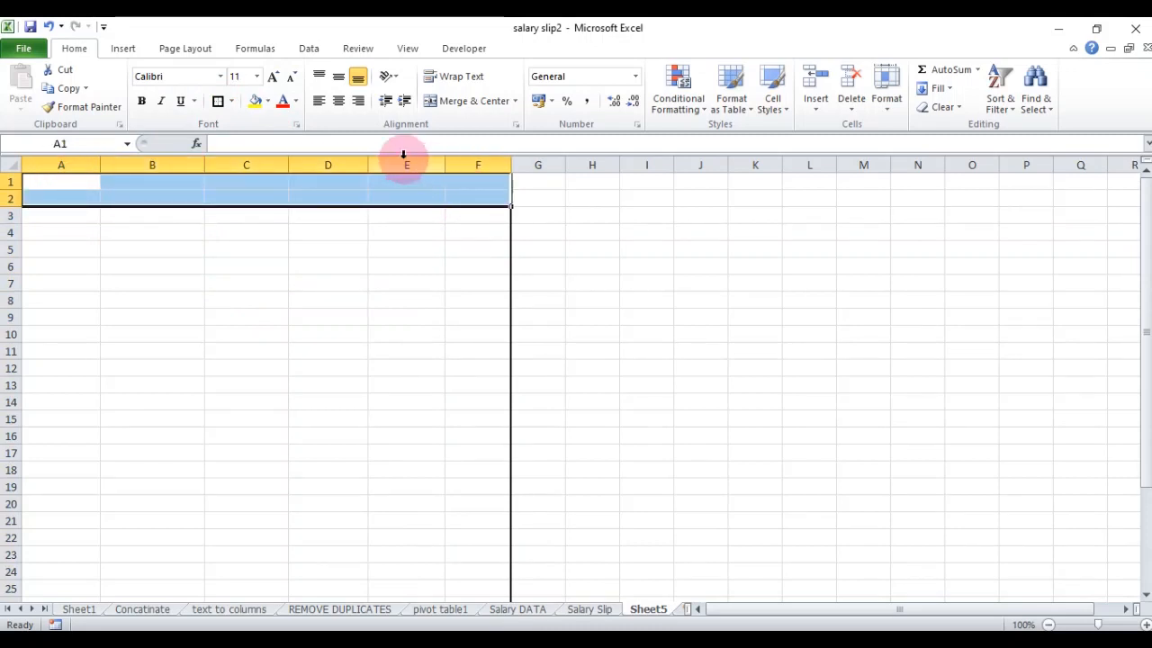
click(193, 180)
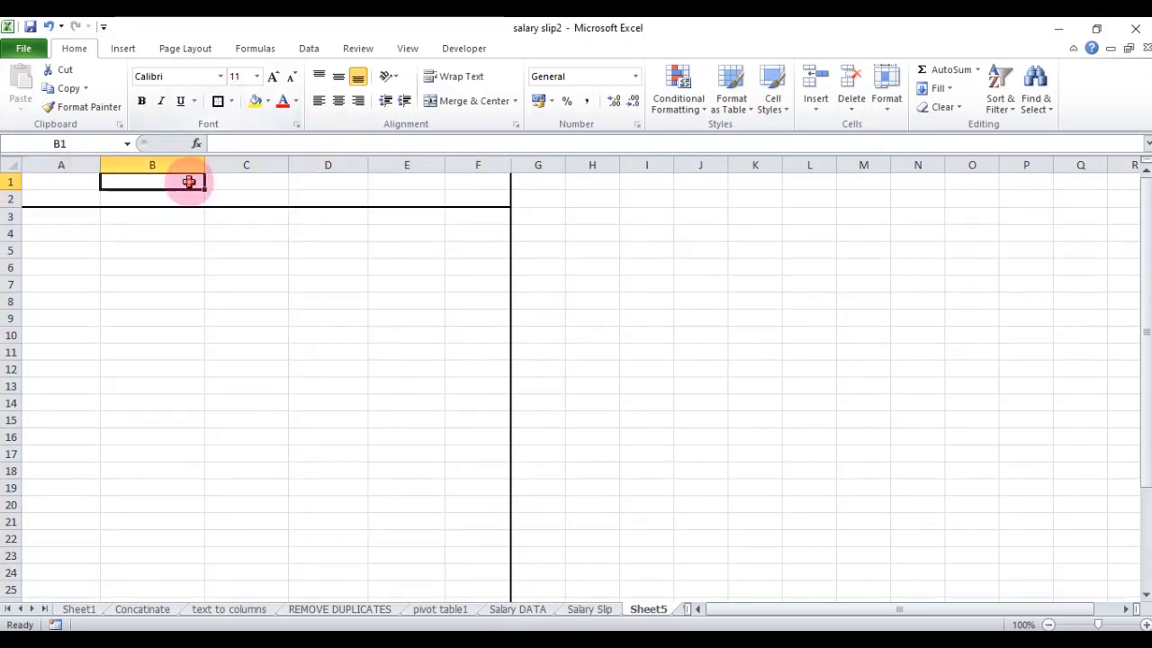
Merge and center cells A1:B2 and enter the company title "XYZ COMPANY LTD." in them.
click(82, 183)
drag(82, 184, 173, 194)
click(428, 99)
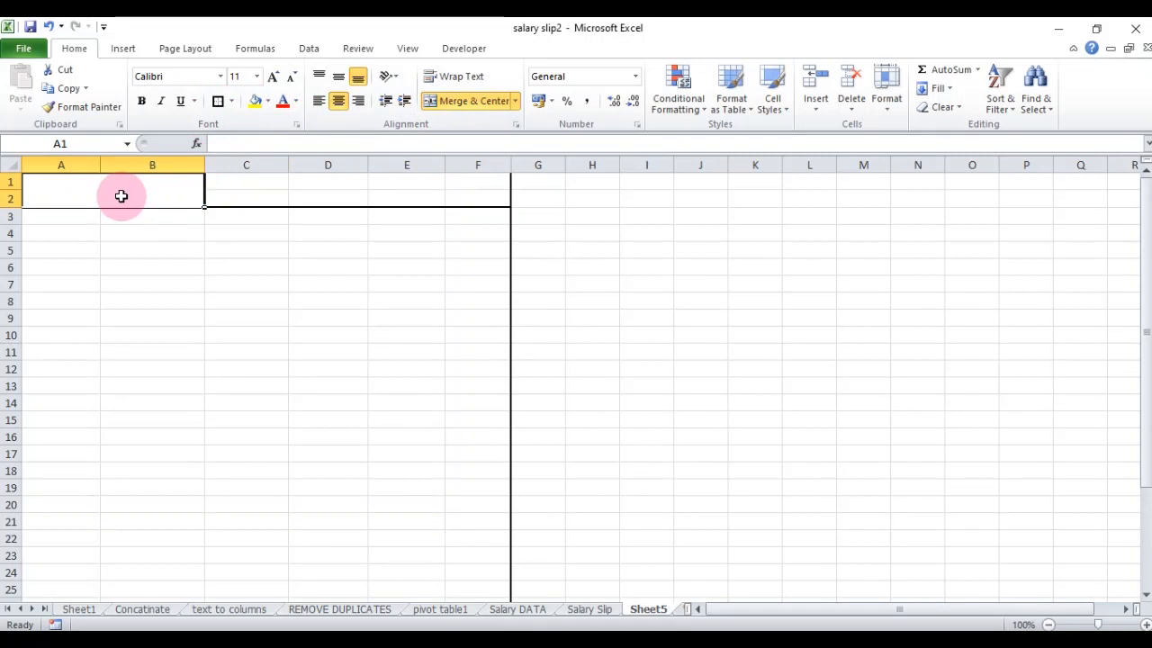
text(XYZ)
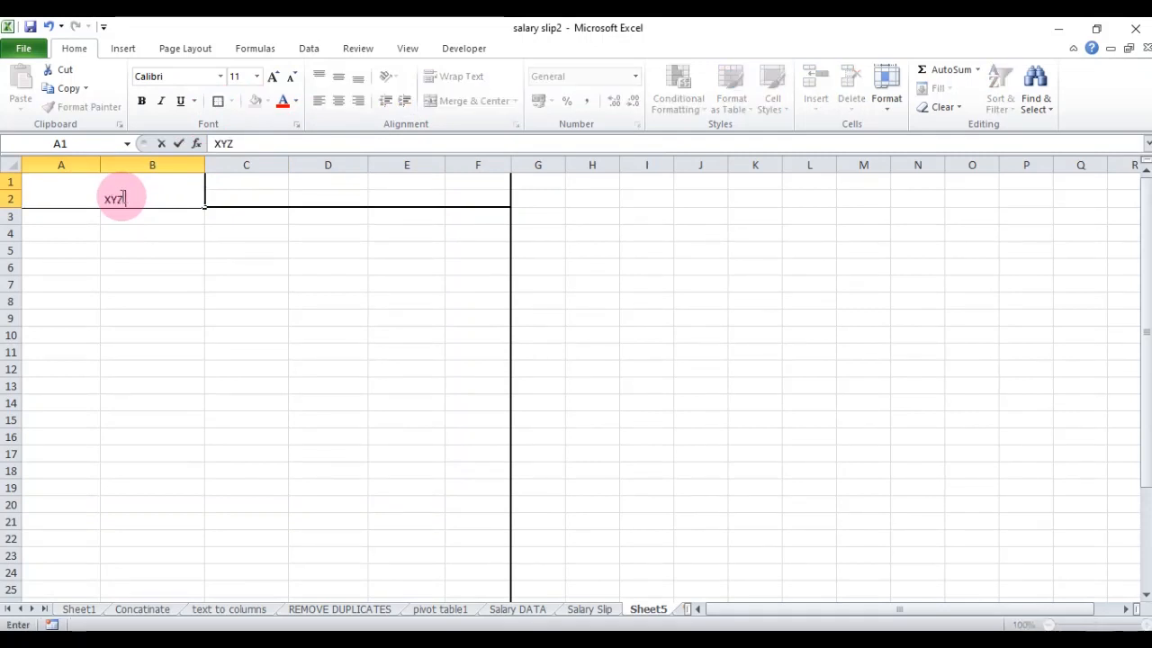
text( COMPANY )
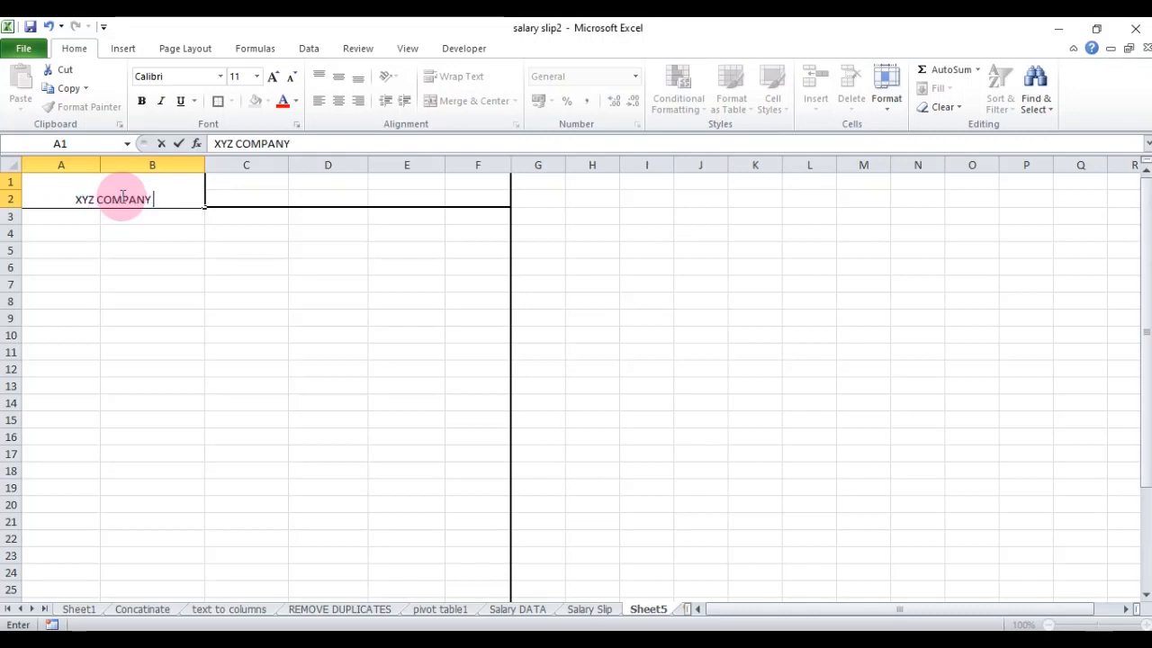
text(LTD>)
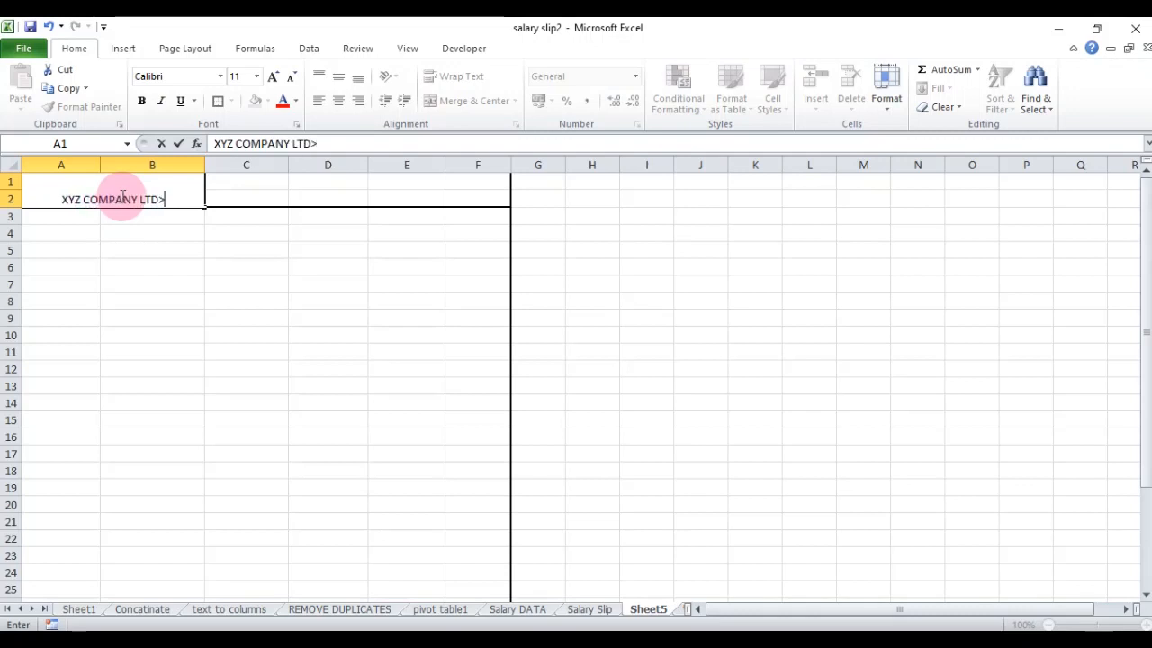
key(Return)
click(121, 197)
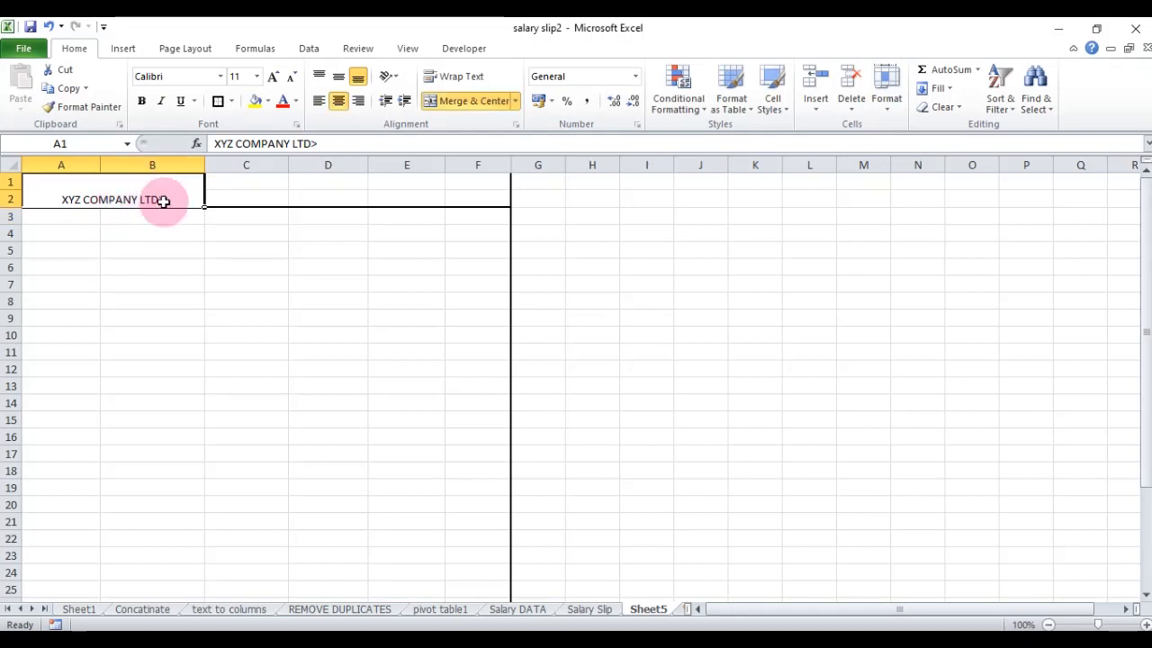
double_click(174, 200)
key(BackSpace)
text(.)
key(Return)
Align the company title to the top left of its merged cell and enlarge its font to 16.
click(116, 200)
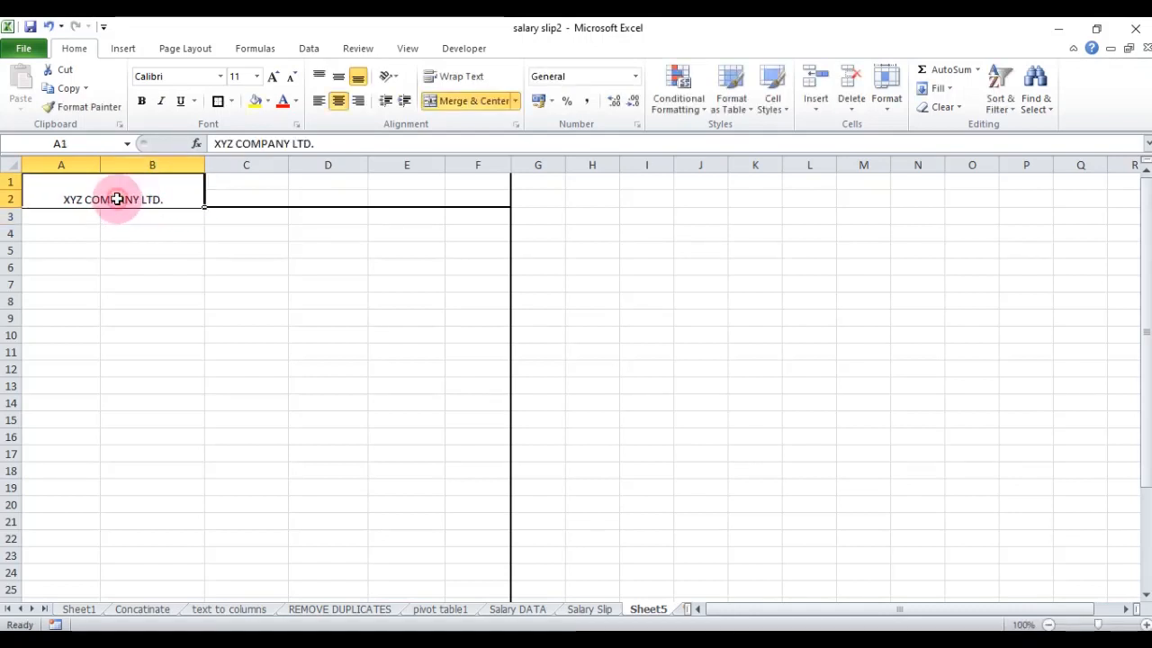
click(319, 76)
click(318, 101)
click(273, 77)
click(274, 76)
click(274, 76)
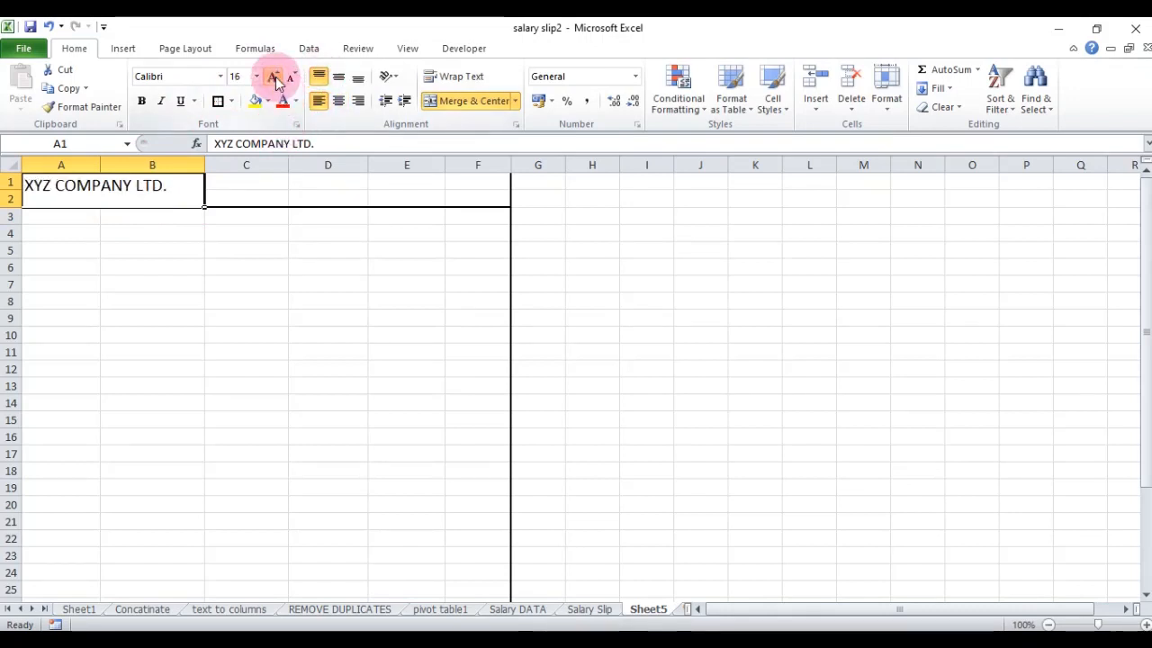
Give the company title cell a grey fill and make its text bold.
click(268, 102)
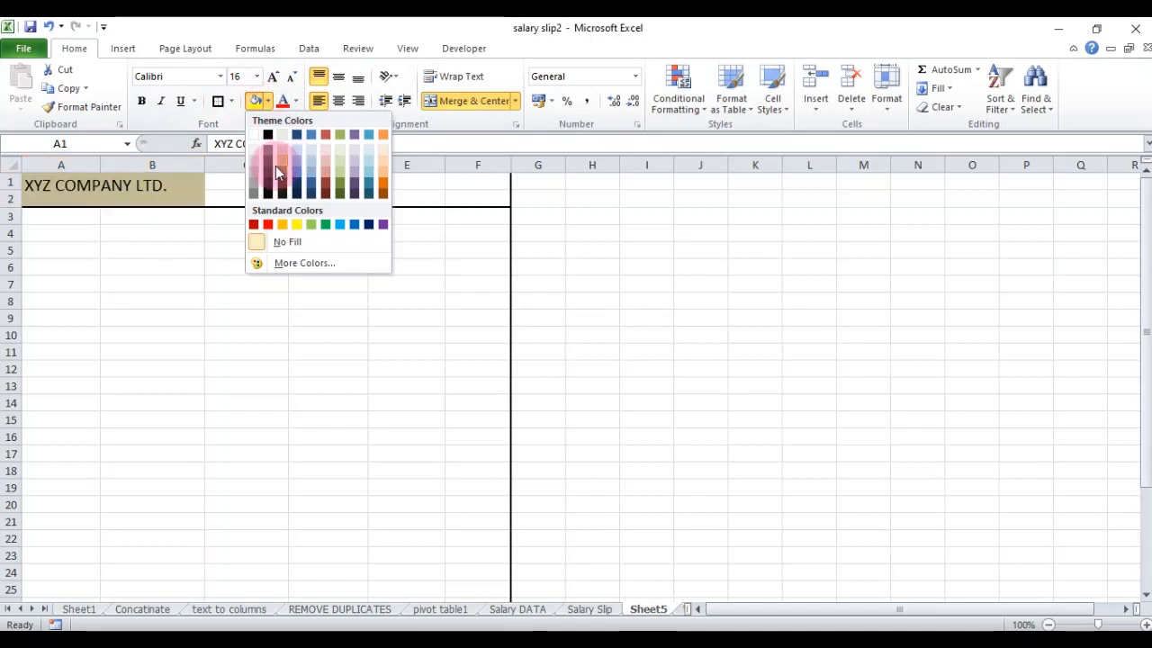
click(256, 177)
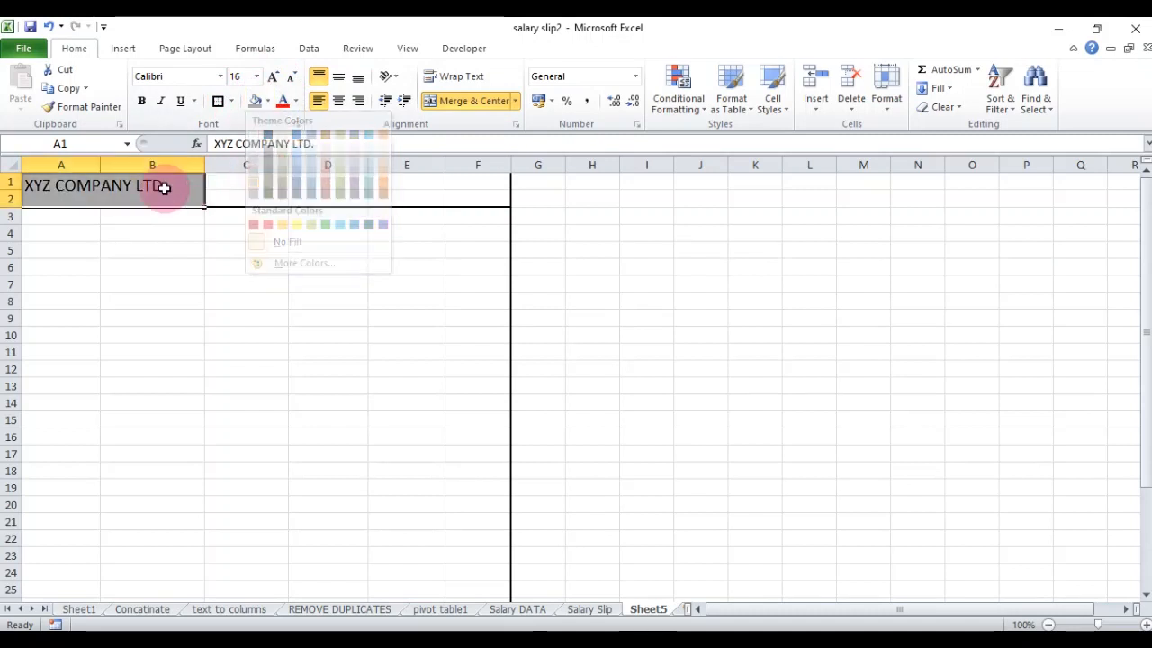
click(142, 101)
click(205, 245)
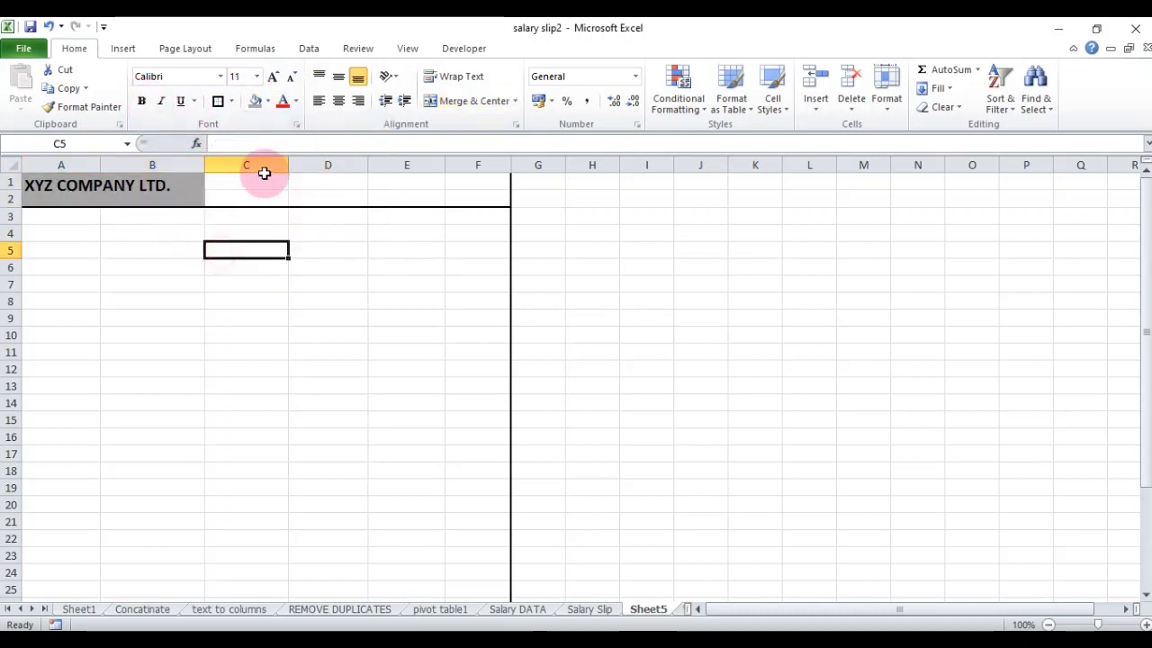
Widen columns E and F to make room for the salary month heading.
click(265, 184)
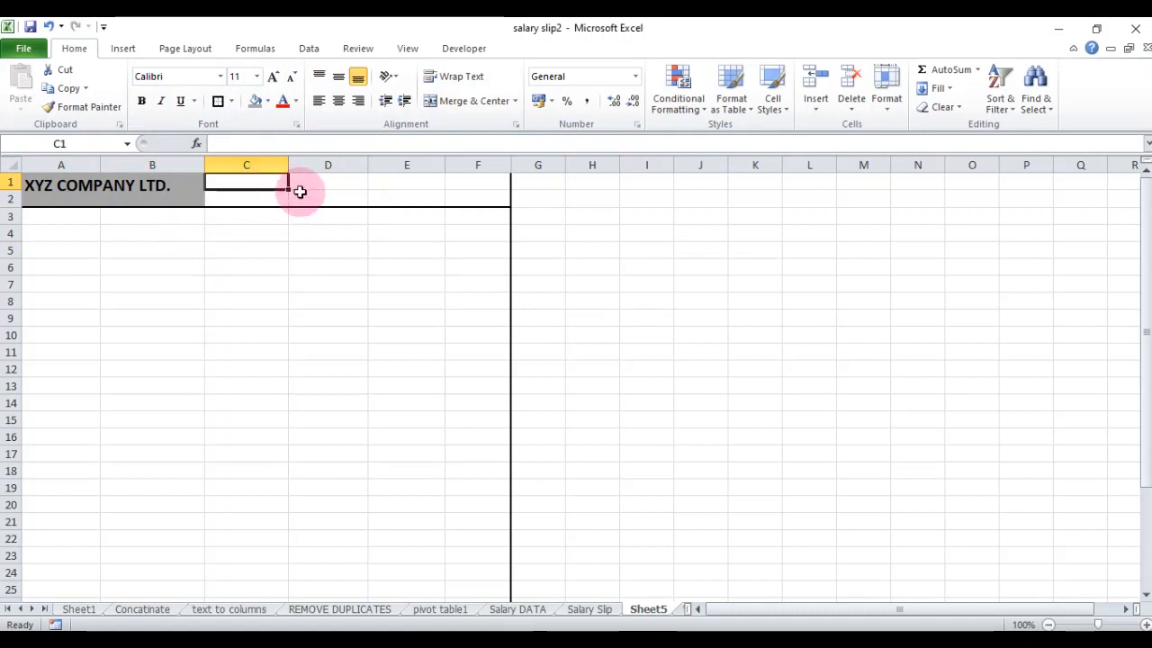
click(303, 183)
click(402, 183)
click(468, 180)
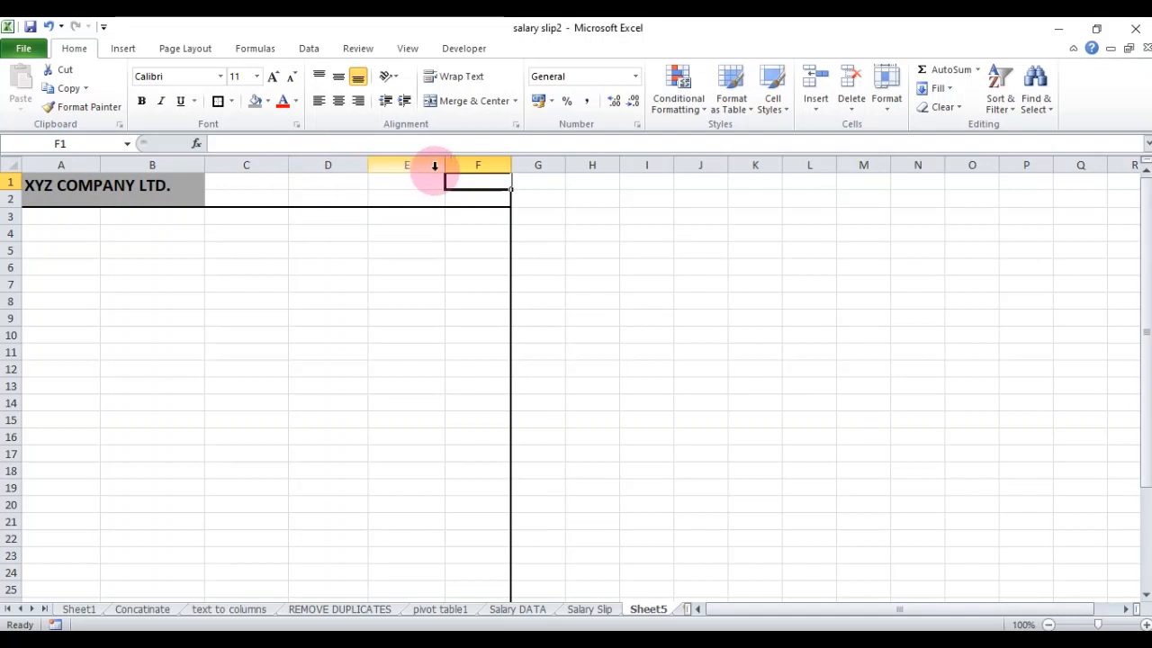
drag(445, 165, 562, 165)
Enter the label "Salary For the Month:" in bold in cell E1 and fit column E to its text.
click(340, 180)
click(412, 181)
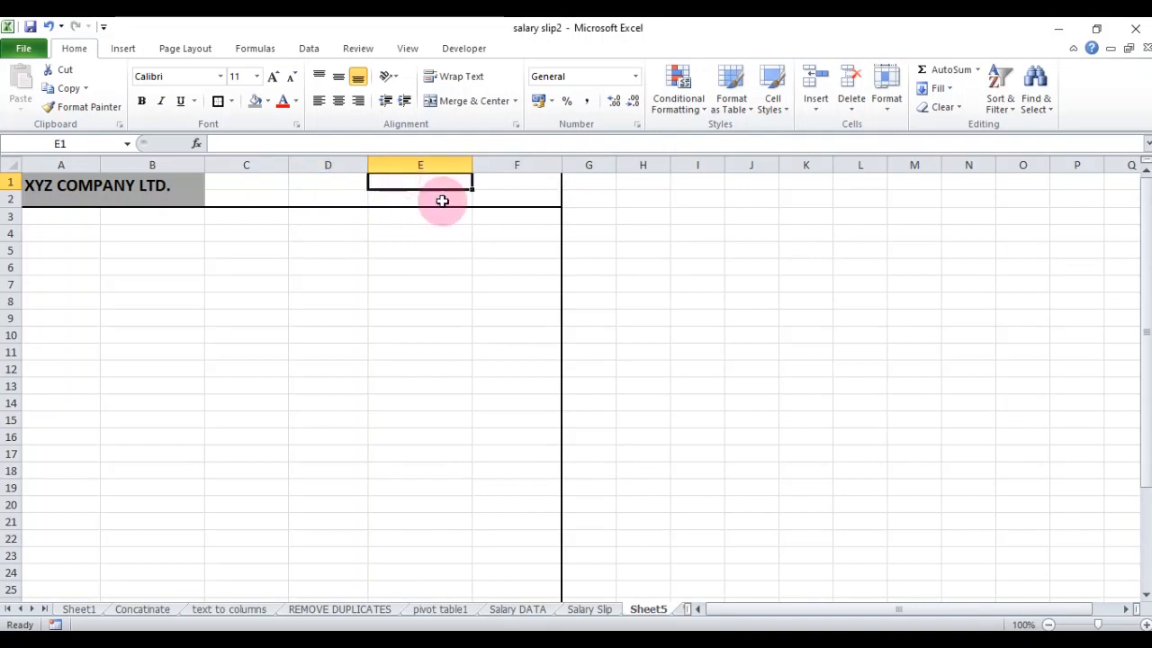
text(Salary For the Month:)
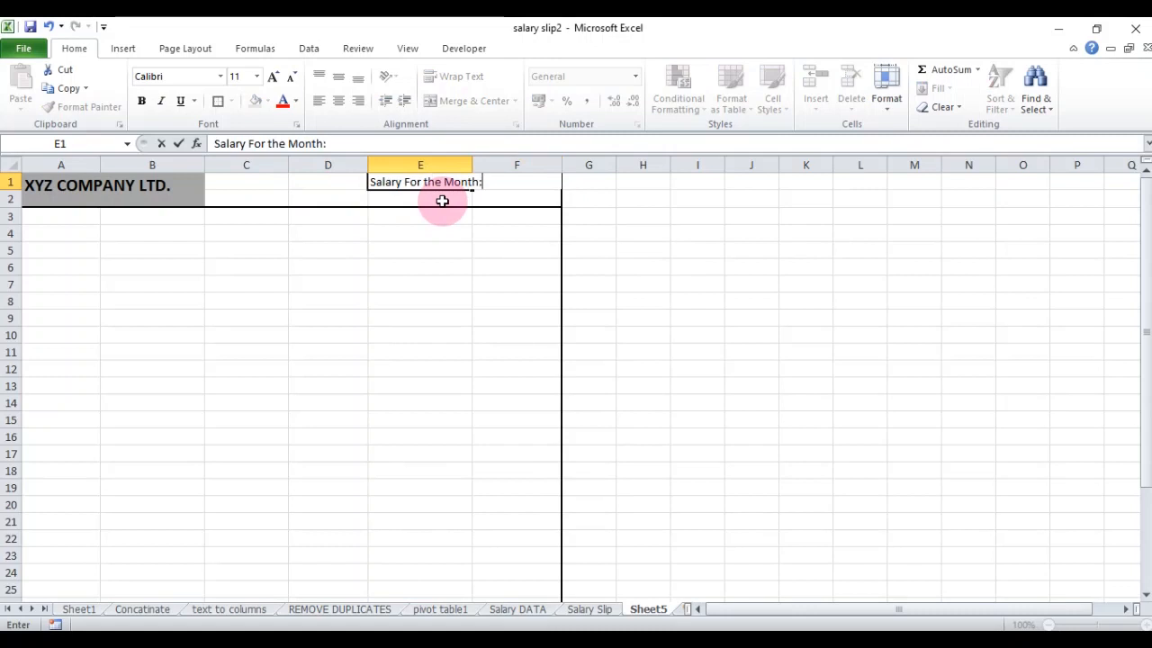
click(457, 232)
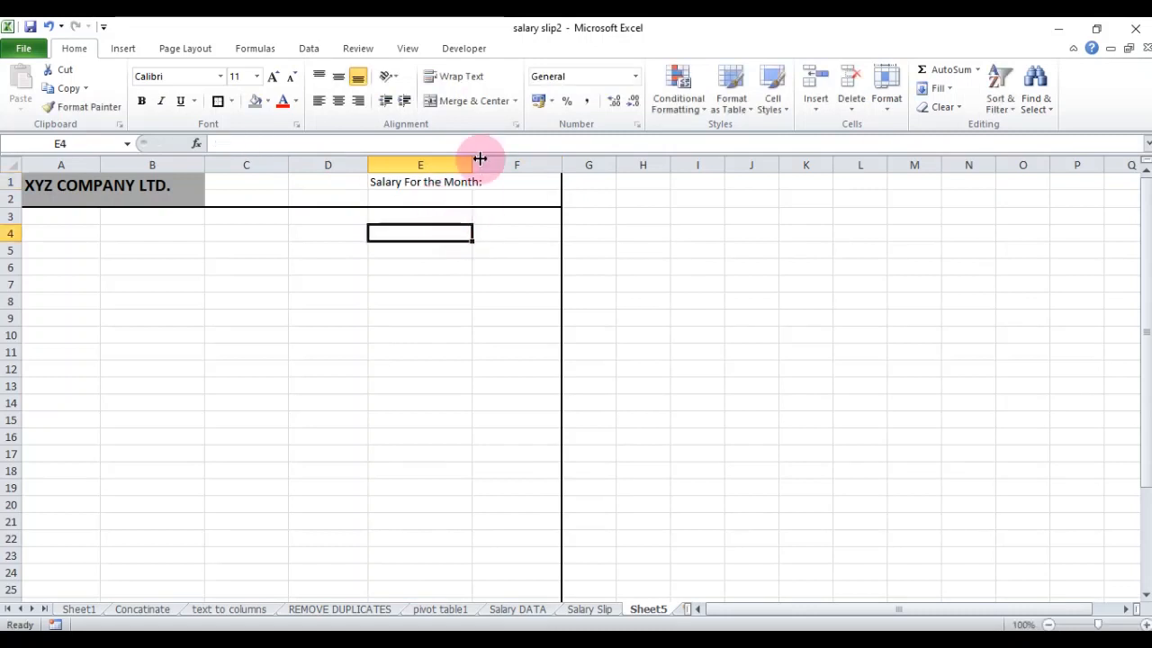
double_click(473, 163)
click(458, 180)
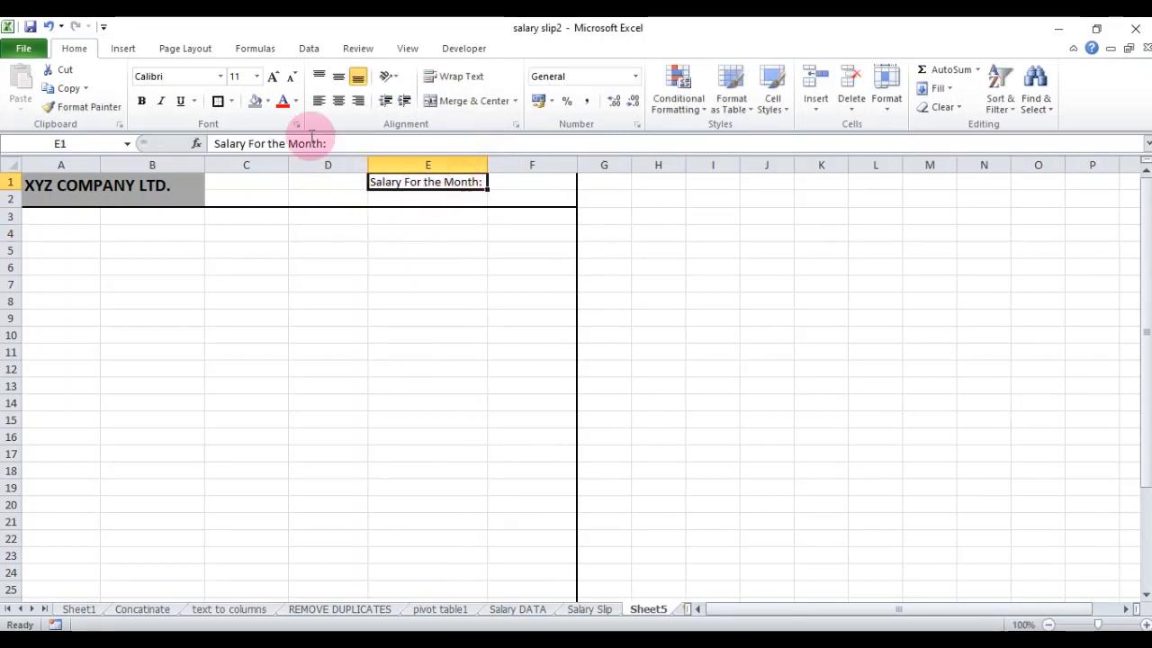
click(137, 101)
Enter the labels "Emp Code:" in cell A3 and "Emp Name:" in cell D3.
click(94, 217)
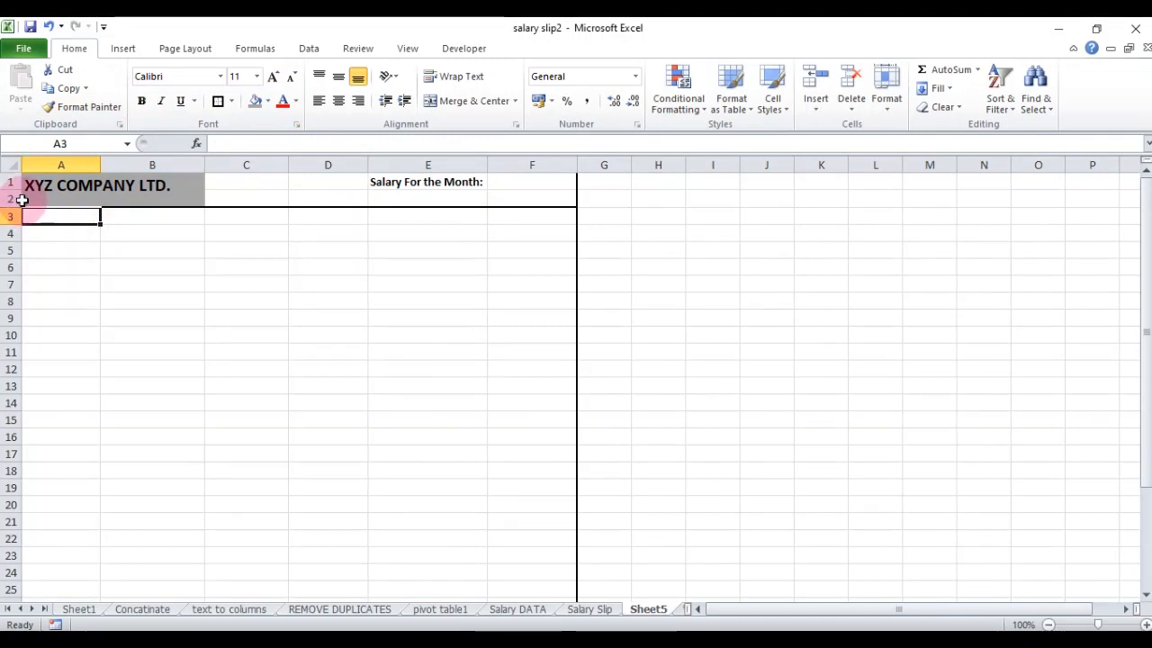
text(Emp Code:)
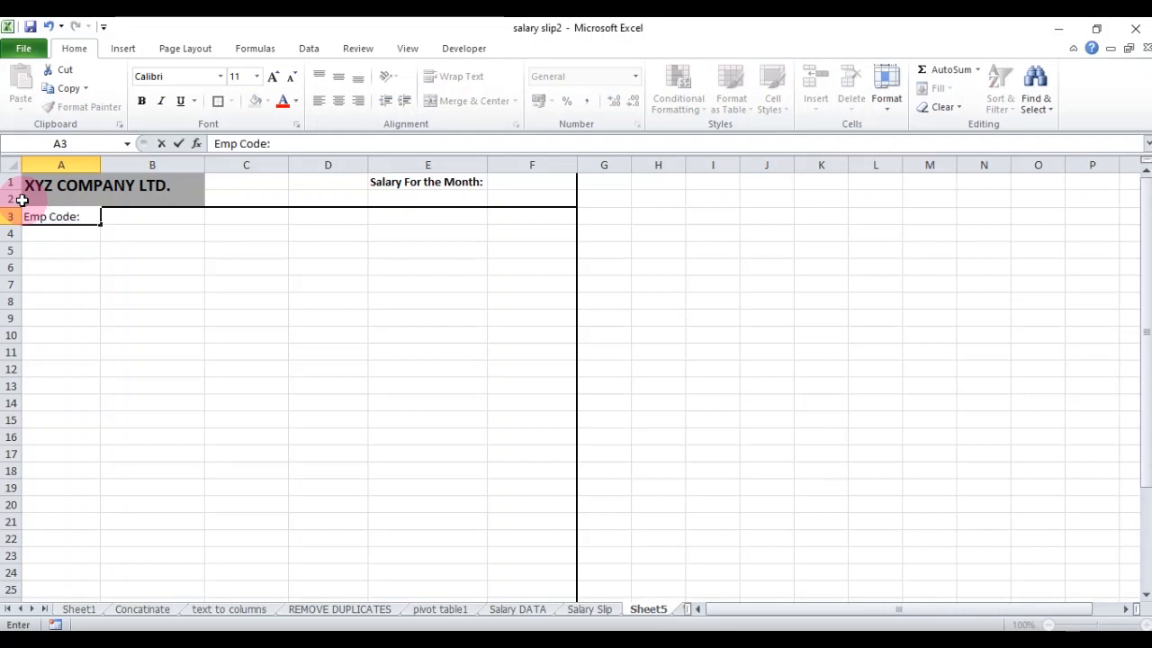
key(Tab)
key(Tab)
key(Right)
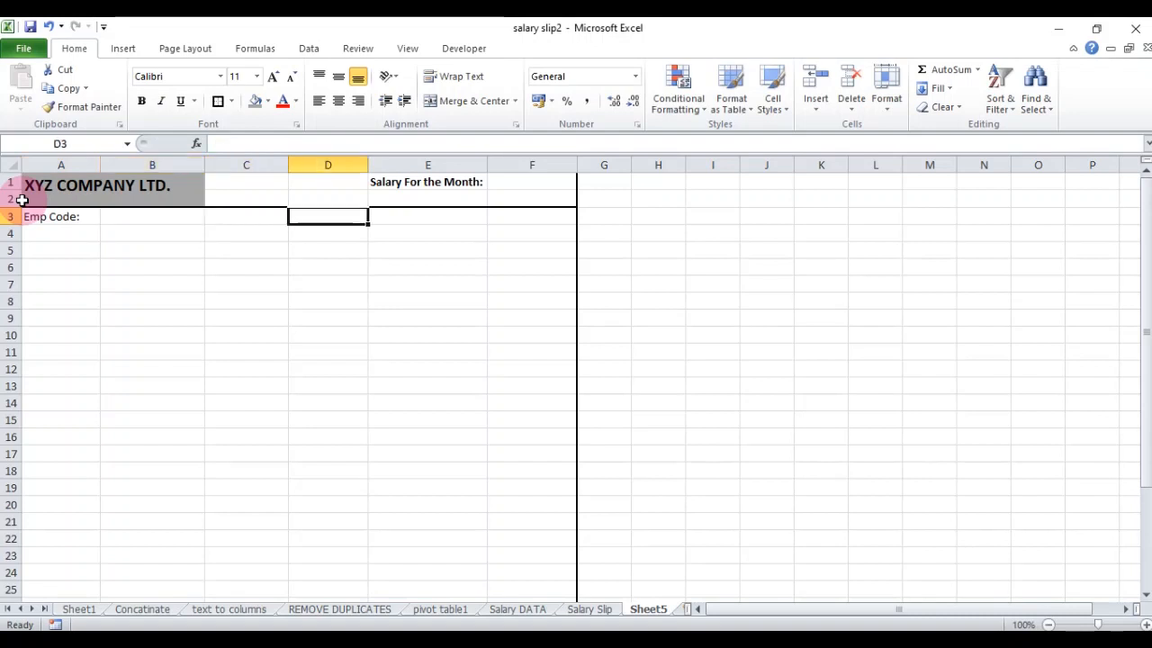
text(Emp Nam)
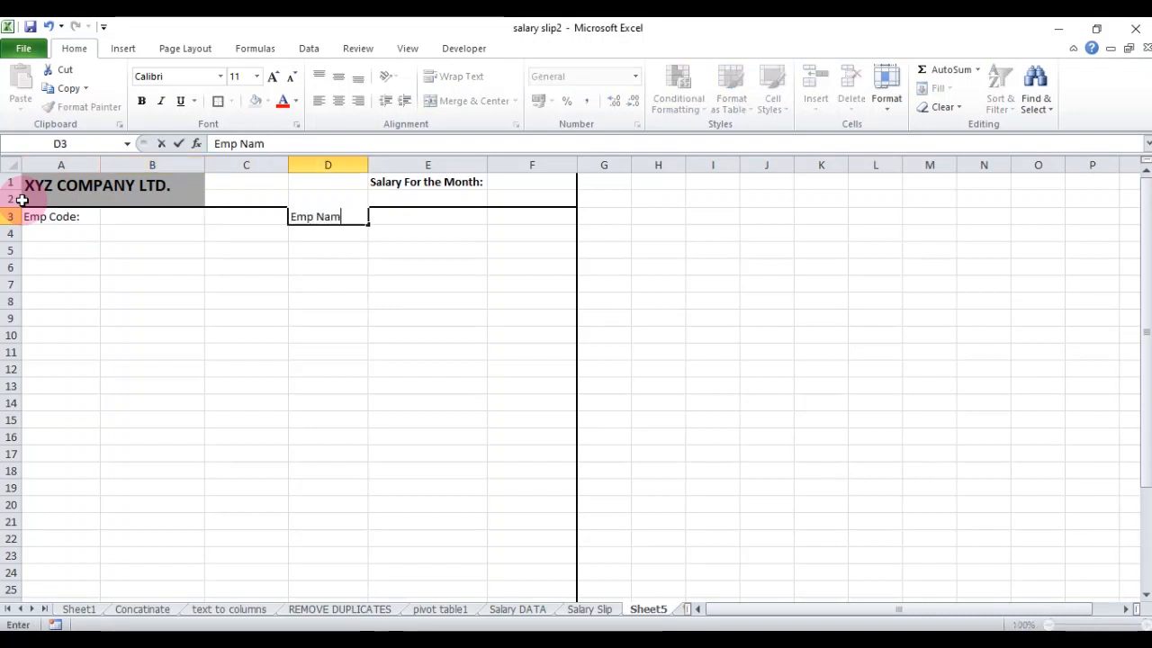
text(e:)
key(Return)
Enter the label "Addres:" in cell A5, two rows below the employee code label.
key(Left)
key(Left)
key(Left)
key(Down)
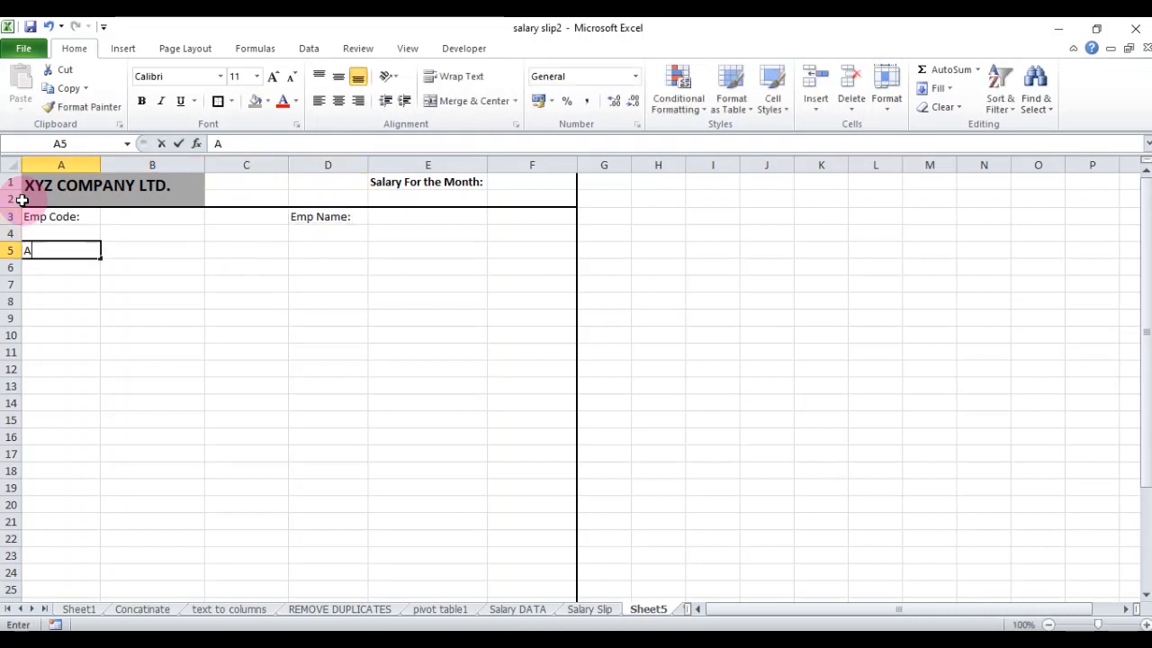
text(Addres:)
Enter the label "Date of Joining:" in cell D5, on the same row as the address label.
key(Right)
key(Right)
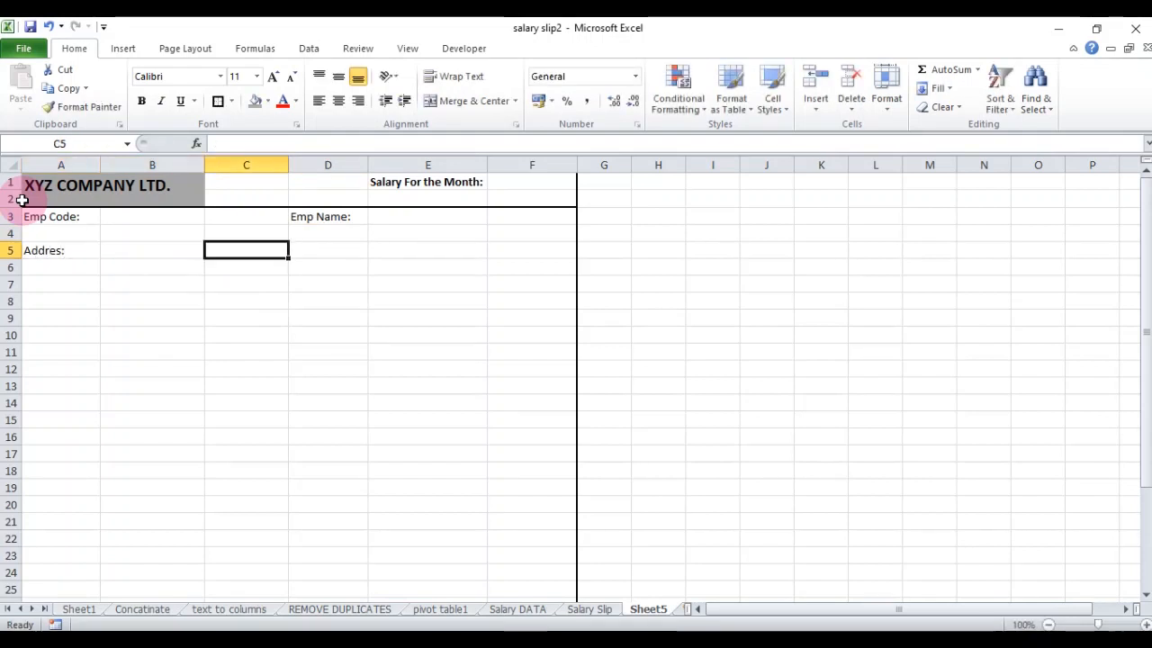
key(Right)
text(Dat)
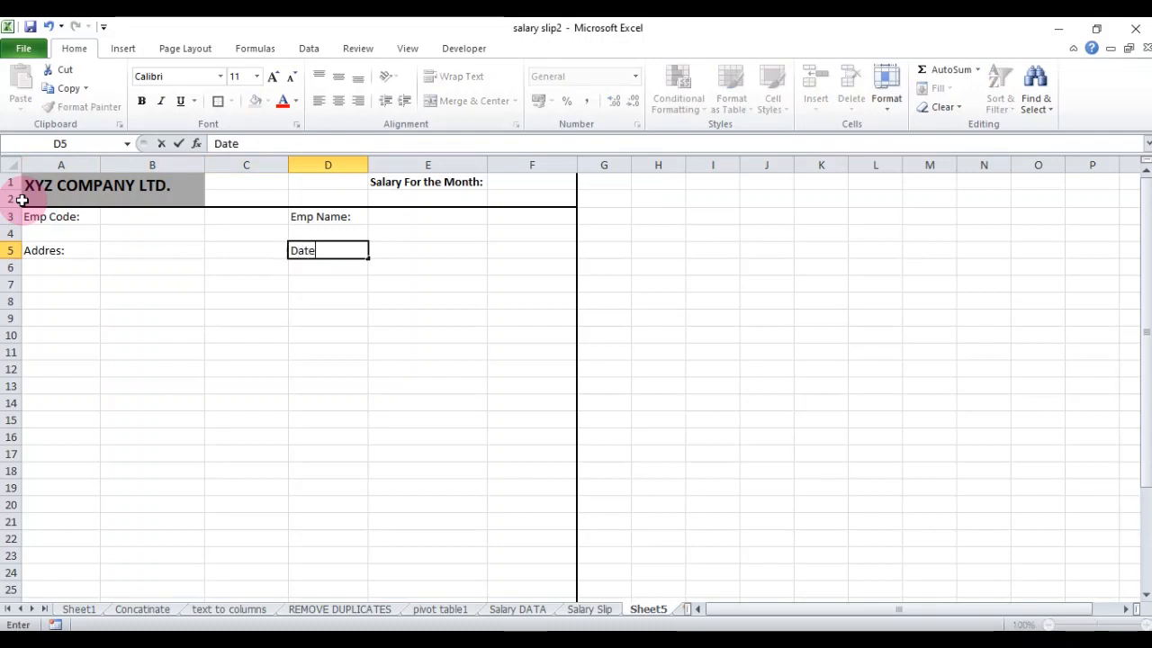
text(e of Joion)
text(igh)
key(BackSpace)
key(BackSpace)
text(ng)
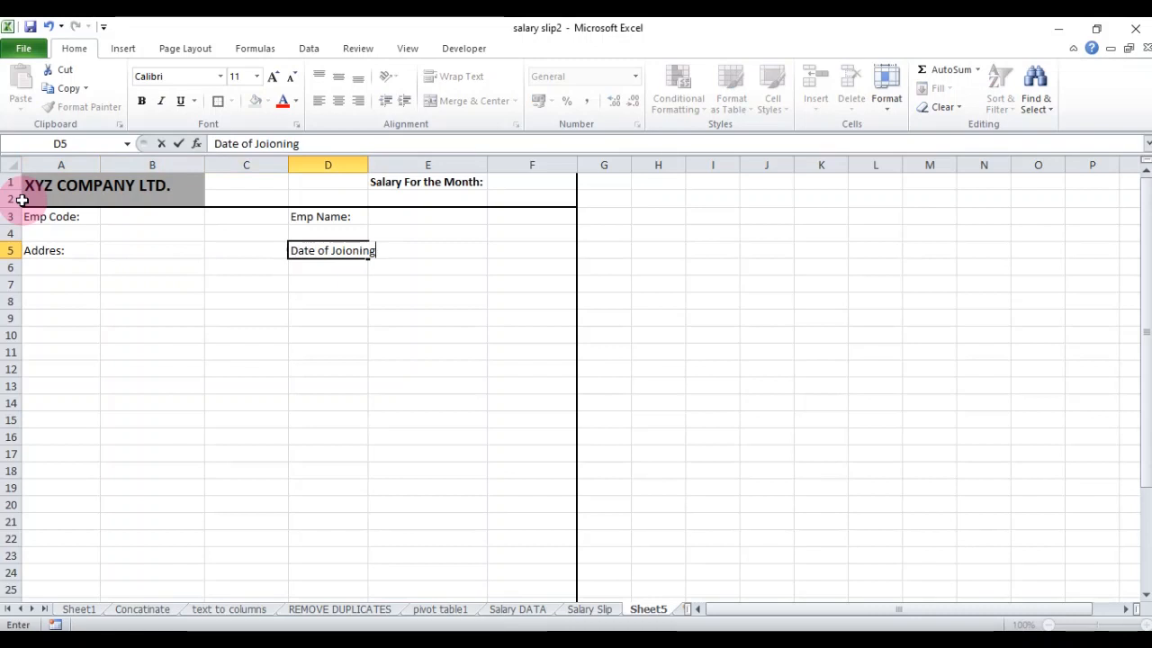
key(BackSpace)
key(BackSpace)
key(BackSpace)
key(BackSpace)
key(BackSpace)
text(ning)
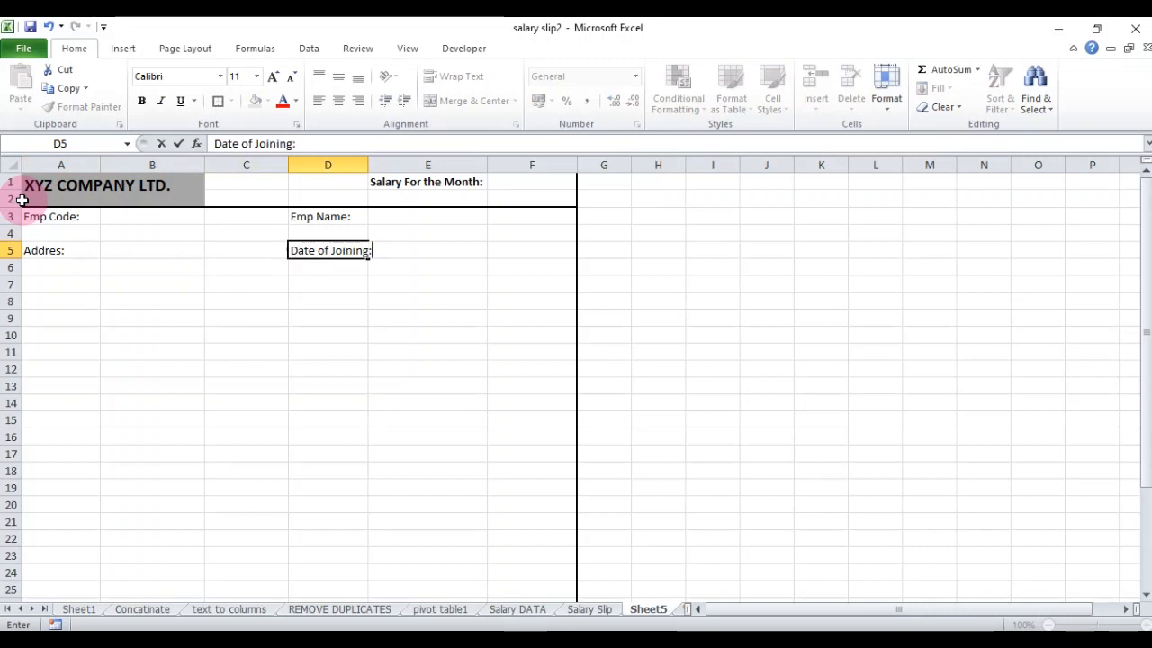
text(:)
key(Return)
Enter the label "Department:" in cell A7, two rows below the address label.
key(Left)
key(Left)
key(Left)
key(Down)
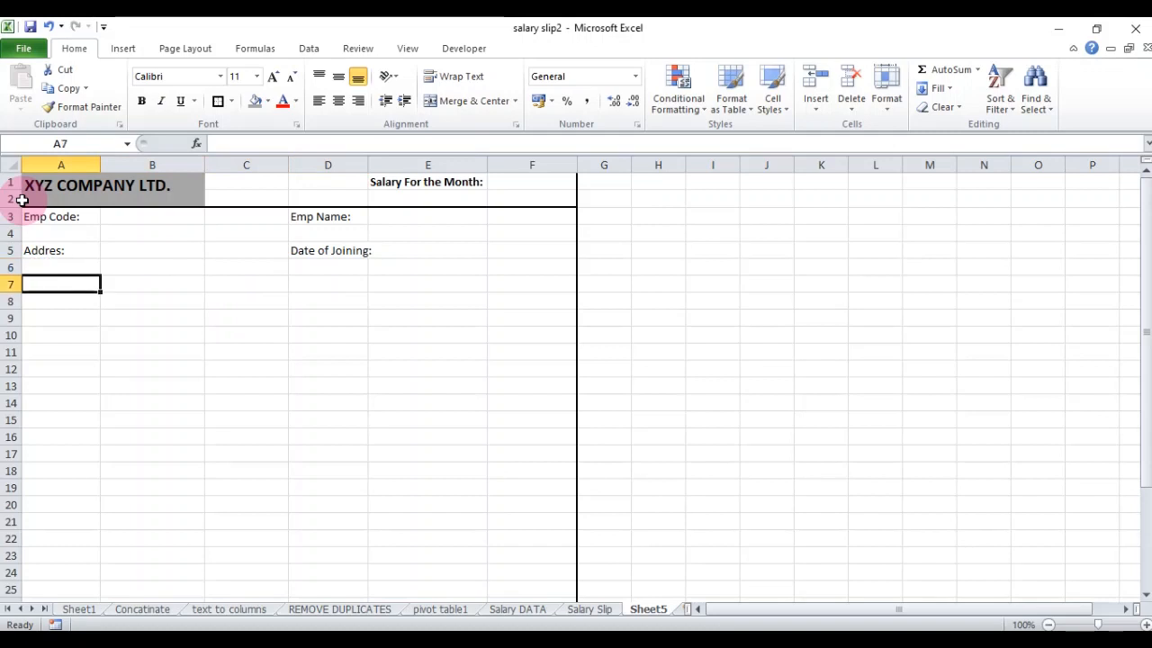
text(D)
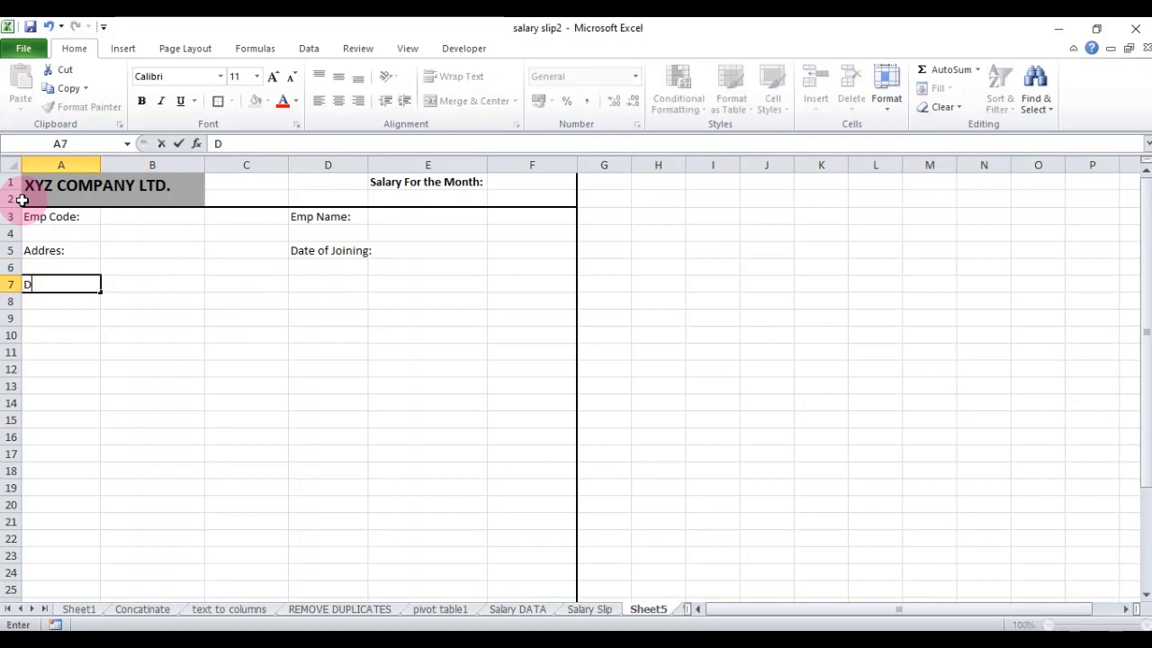
text(epartment)
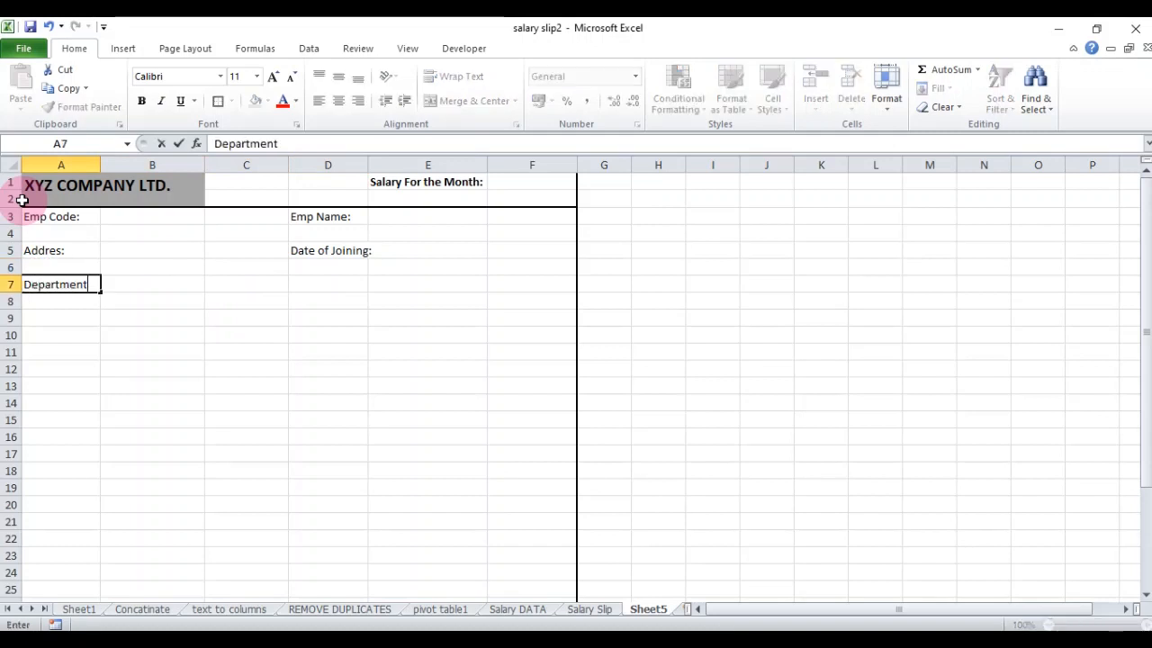
Enter the label "DOB:" in cell D7, on the department row.
key(Tab)
key(Tab)
key(Tab)
text(DOB)
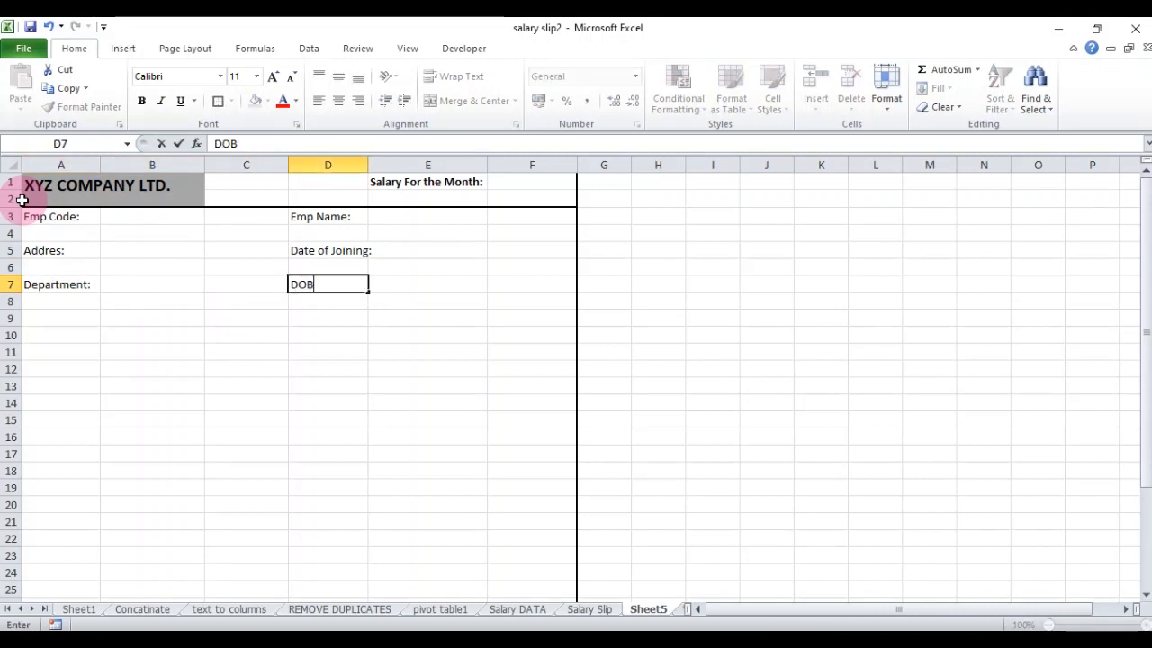
text(:)
key(Return)
key(Left)
key(Left)
key(Left)
key(Down)
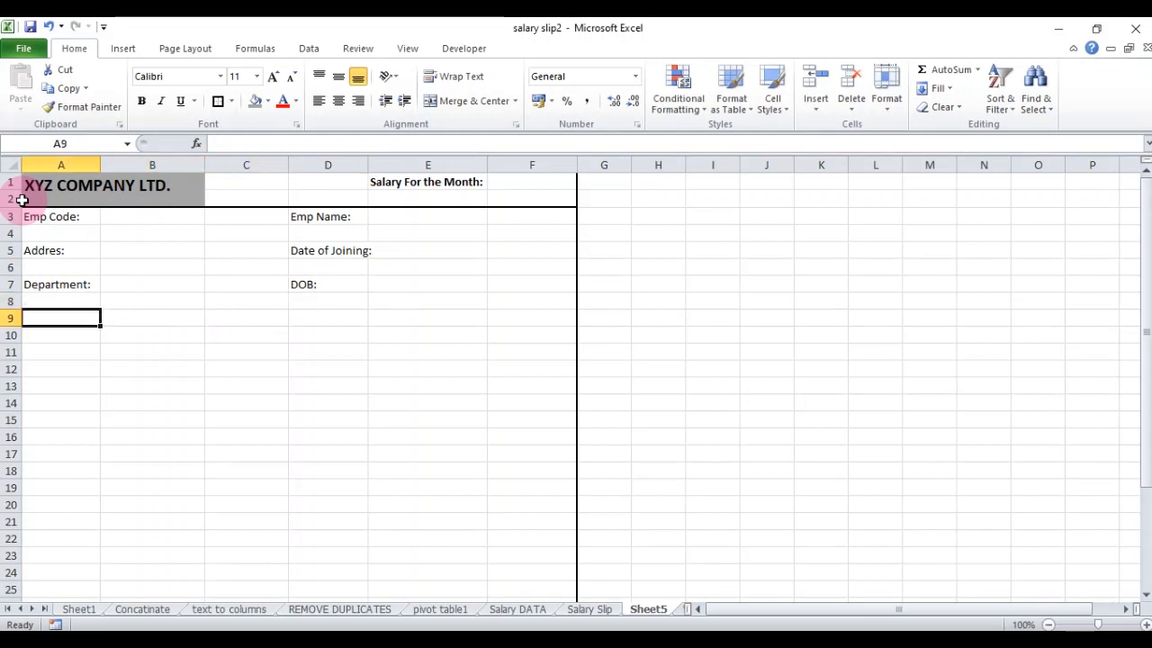
Draw a double-line border along the bottom edge of cells A8 to F8 to close the employee details block.
drag(40, 301, 494, 302)
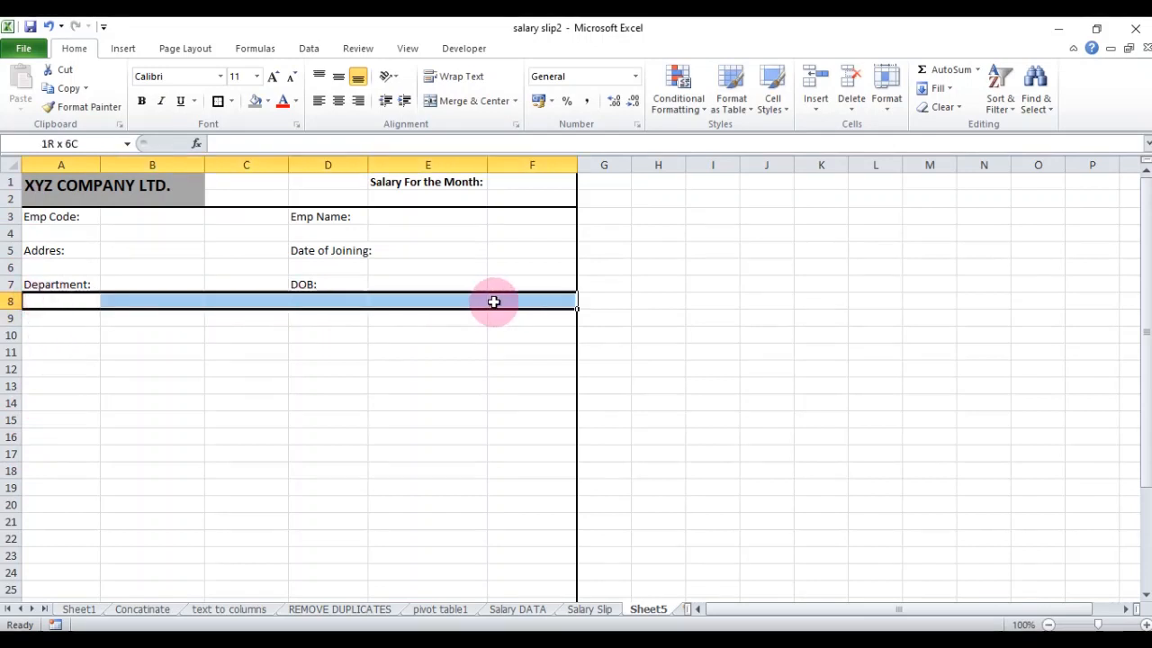
click(234, 101)
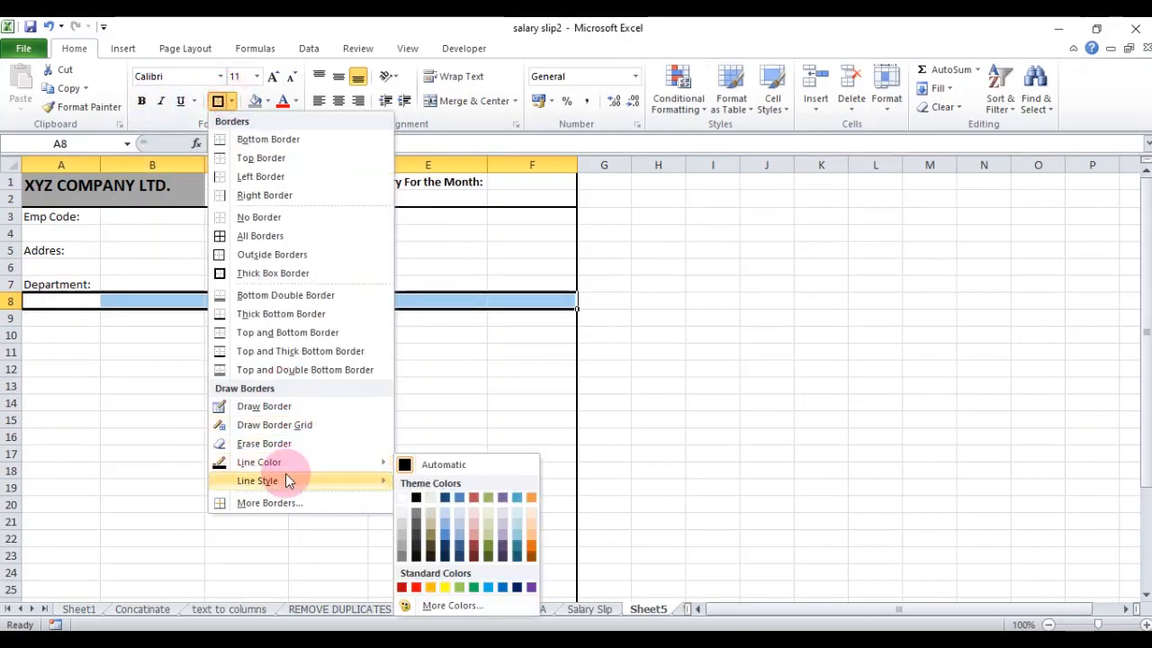
mouse_move(399, 486)
click(414, 466)
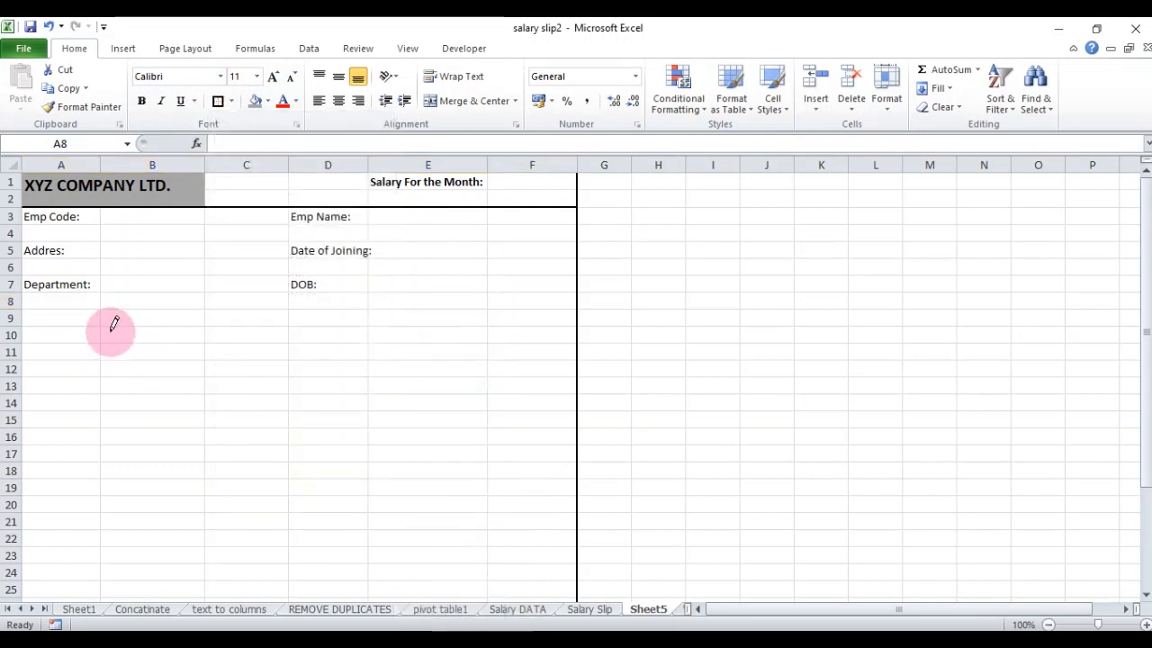
mouse_move(32, 299)
mouse_down()
mouse_move(558, 288)
mouse_move(576, 302)
mouse_up()
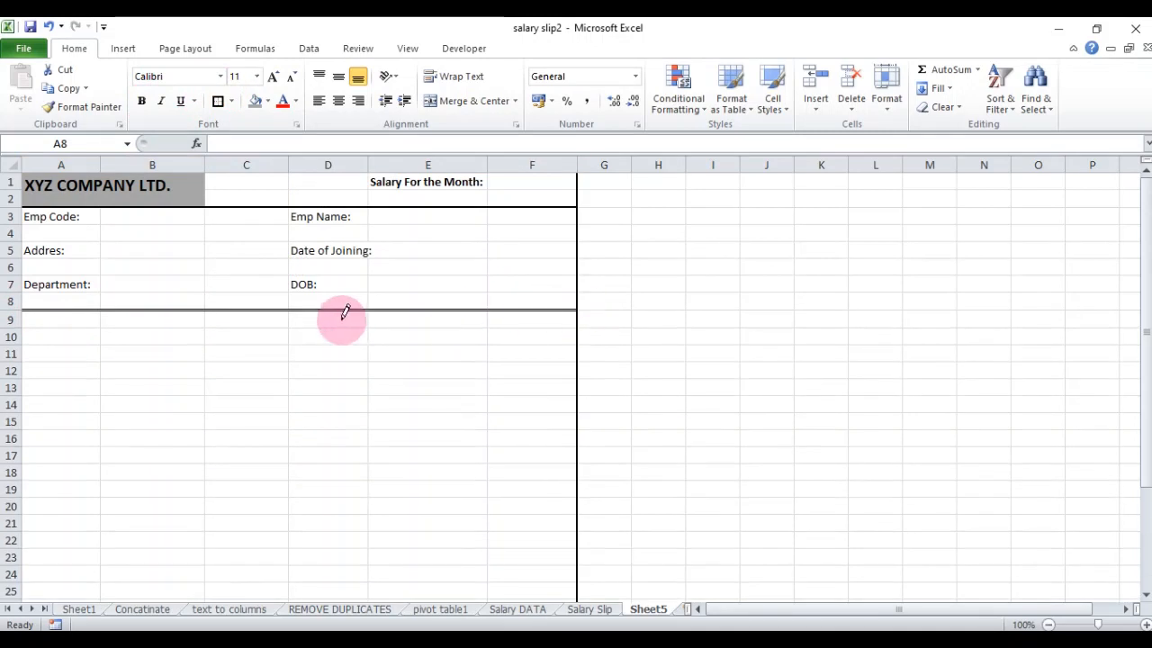
key(Escape)
Enter the labels "Account No:" in cell A10 and "Banke Name:" in cell D10.
click(54, 338)
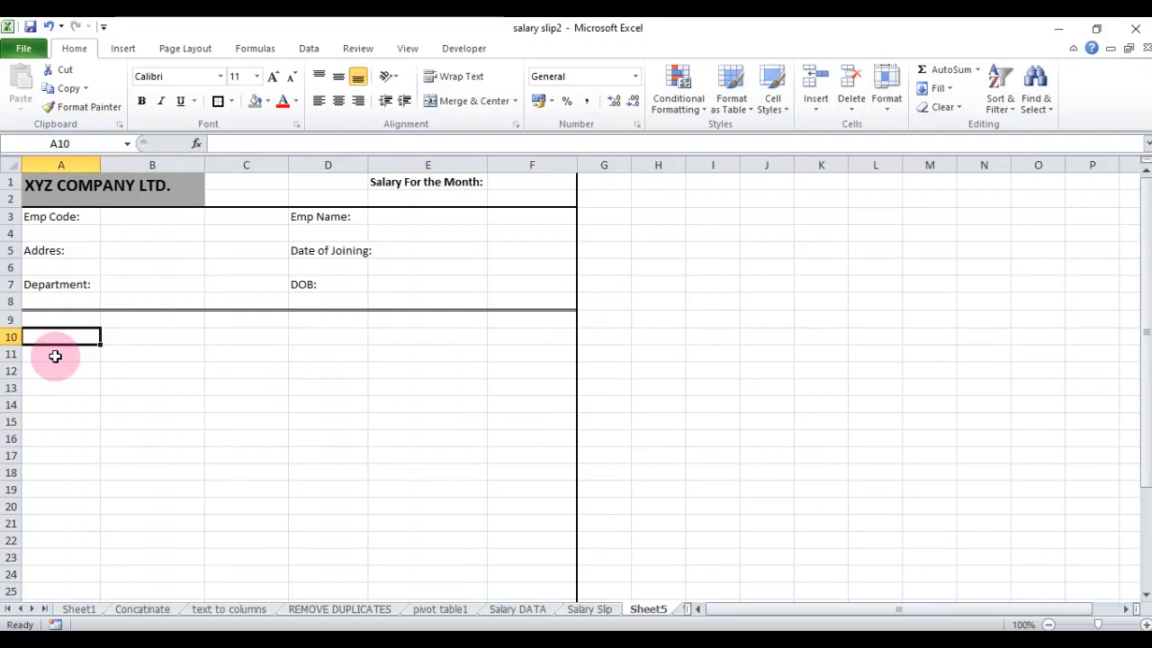
text(A)
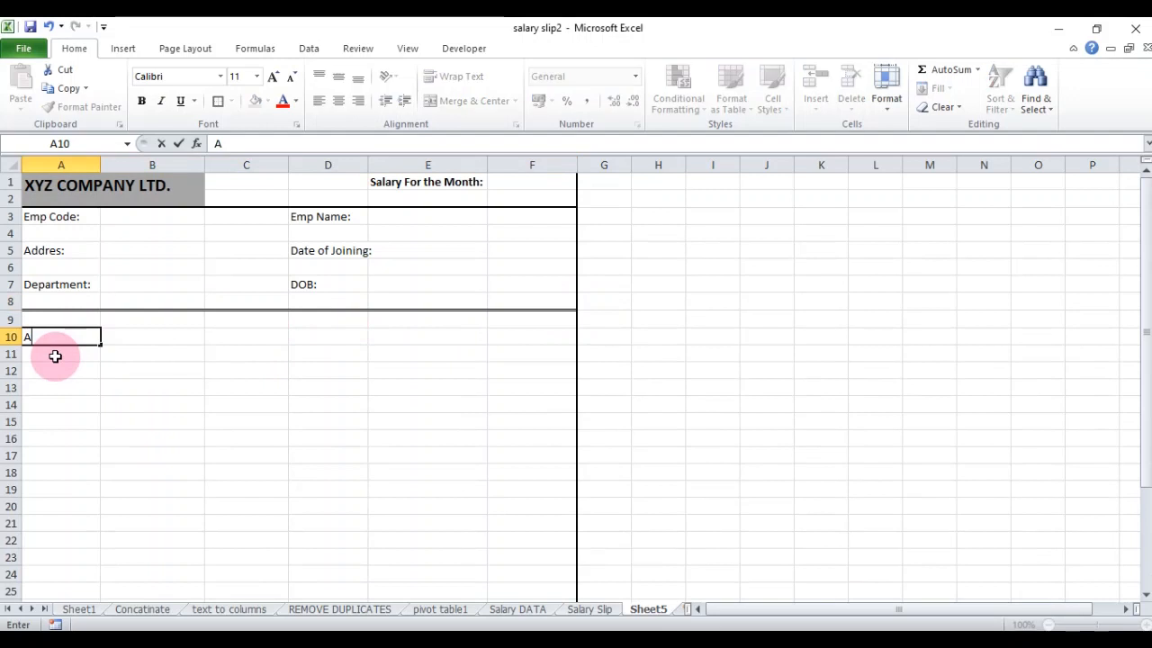
text(ccount No)
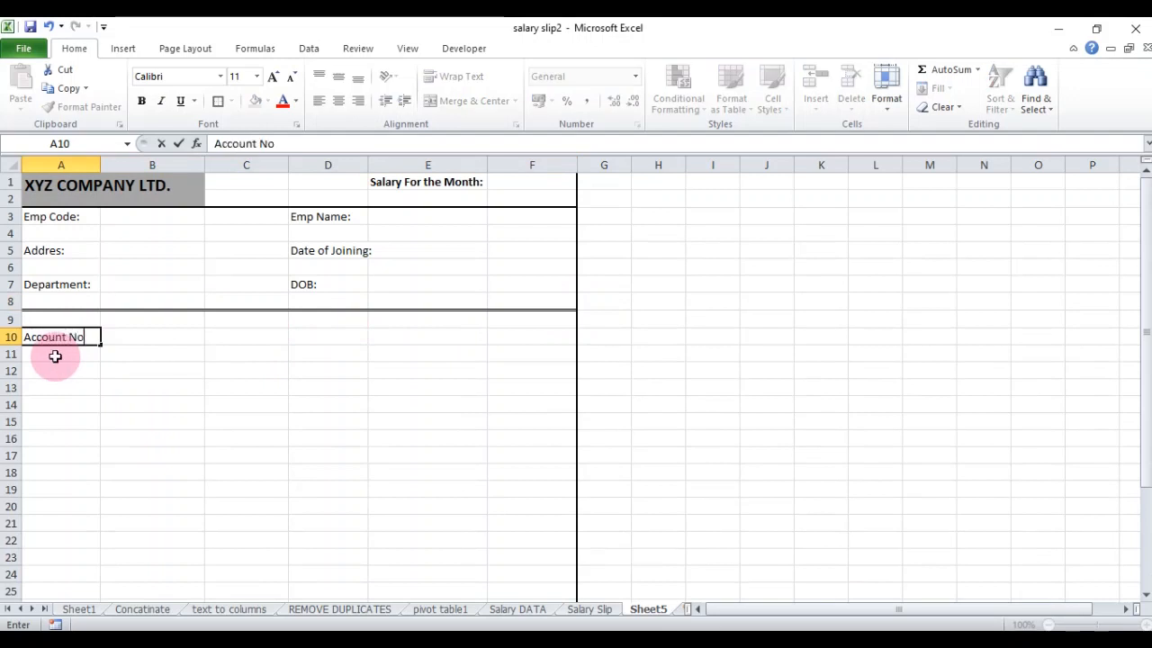
key(Tab)
key(Tab)
key(Tab)
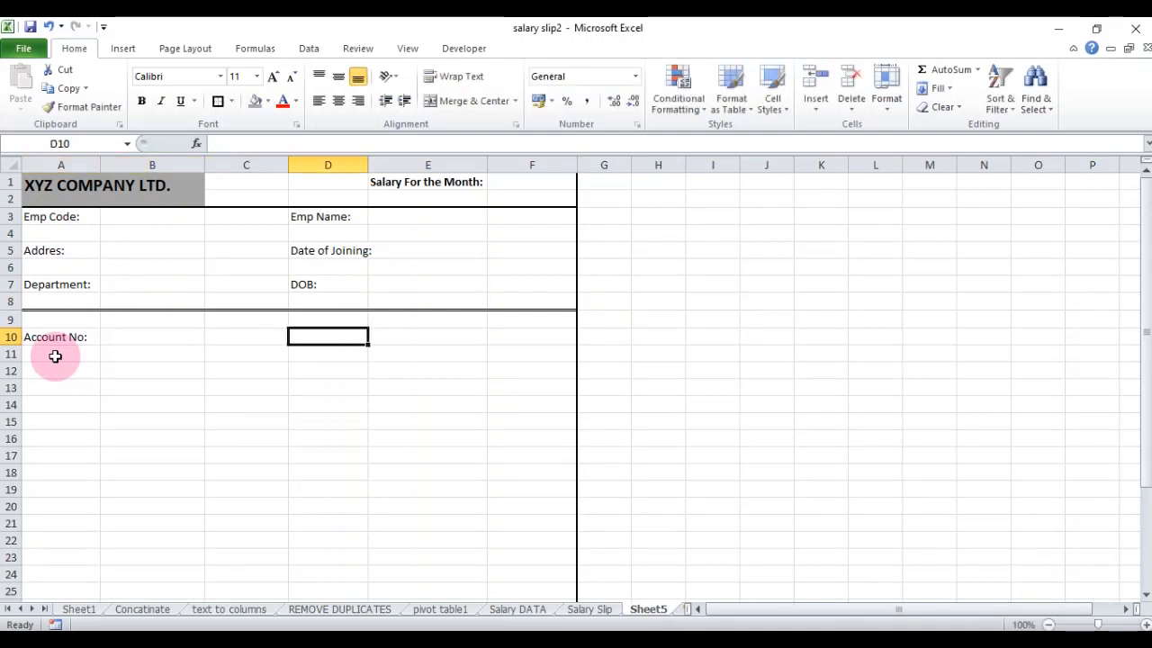
text(BAnke)
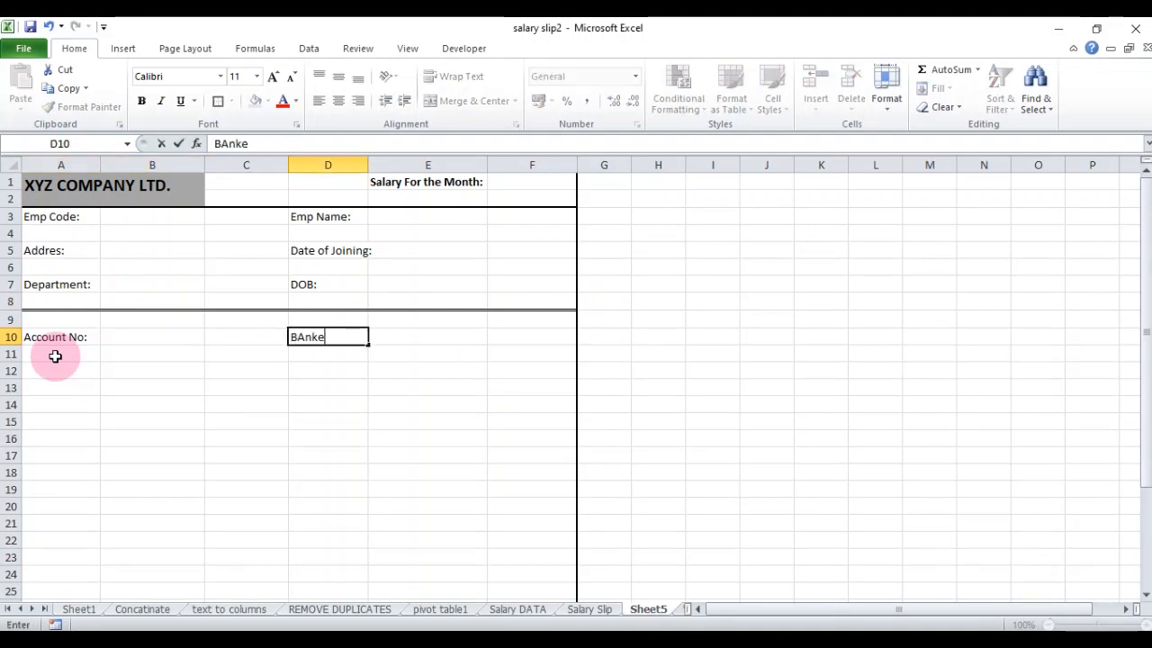
text( Name)
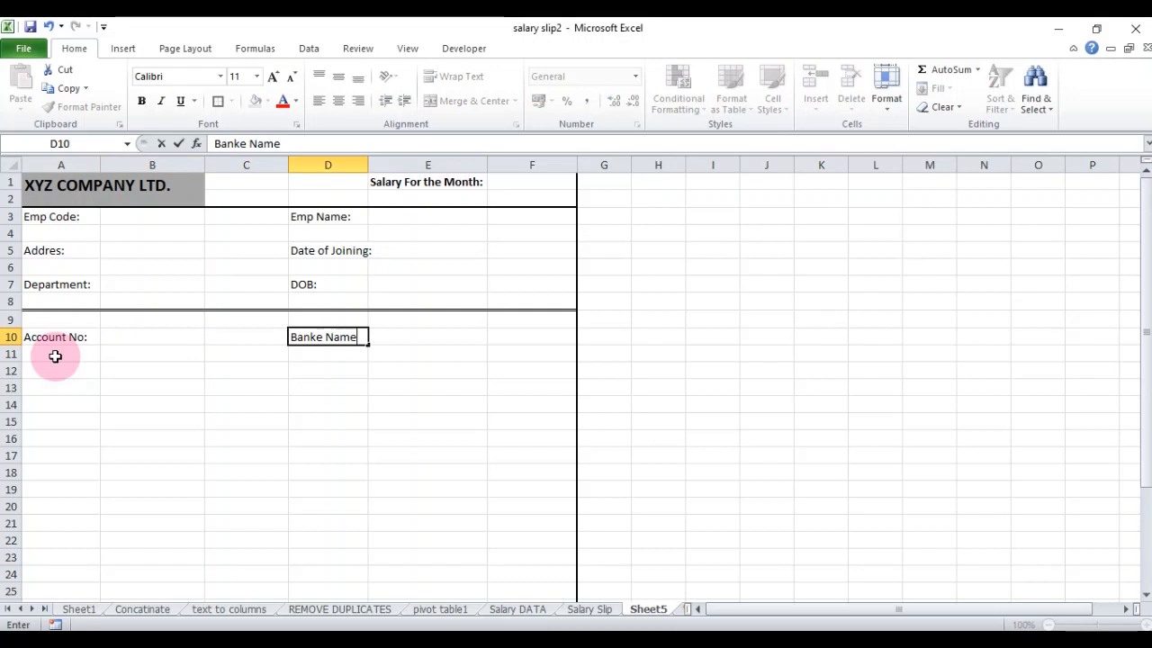
text(:)
key(Return)
Enter the labels "UAN NO;" in cell A12 and "PAN NO:" in cell D12.
click(55, 356)
key(Up)
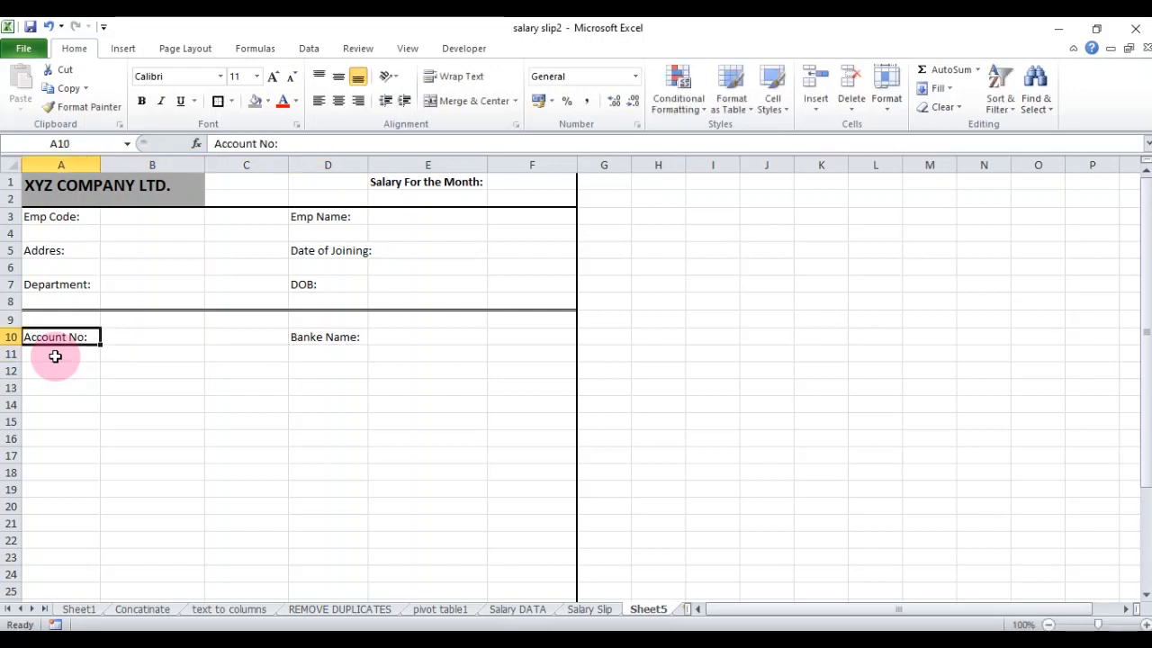
key(Up)
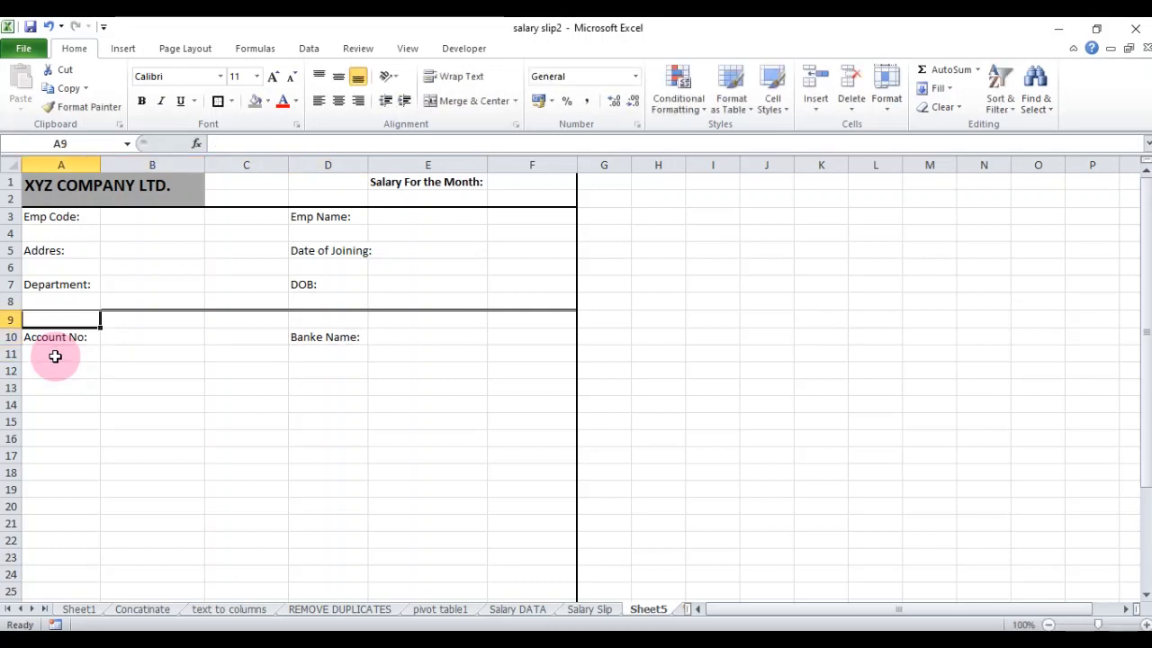
key(Down)
key(Down)
key(Down)
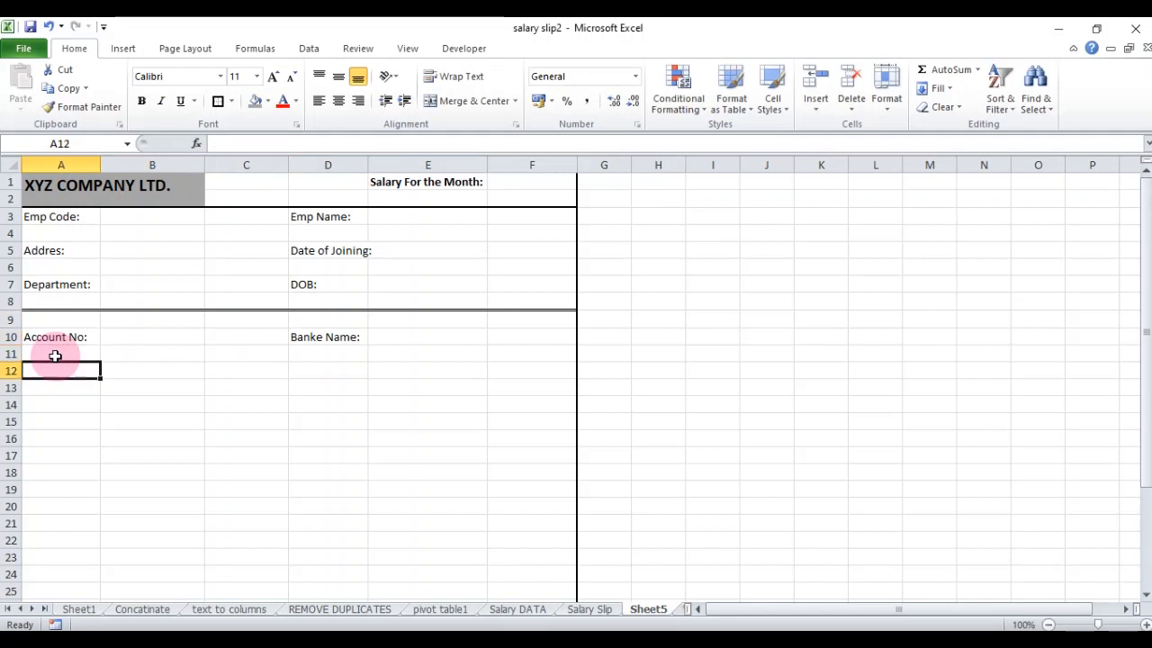
text(UAN NO)
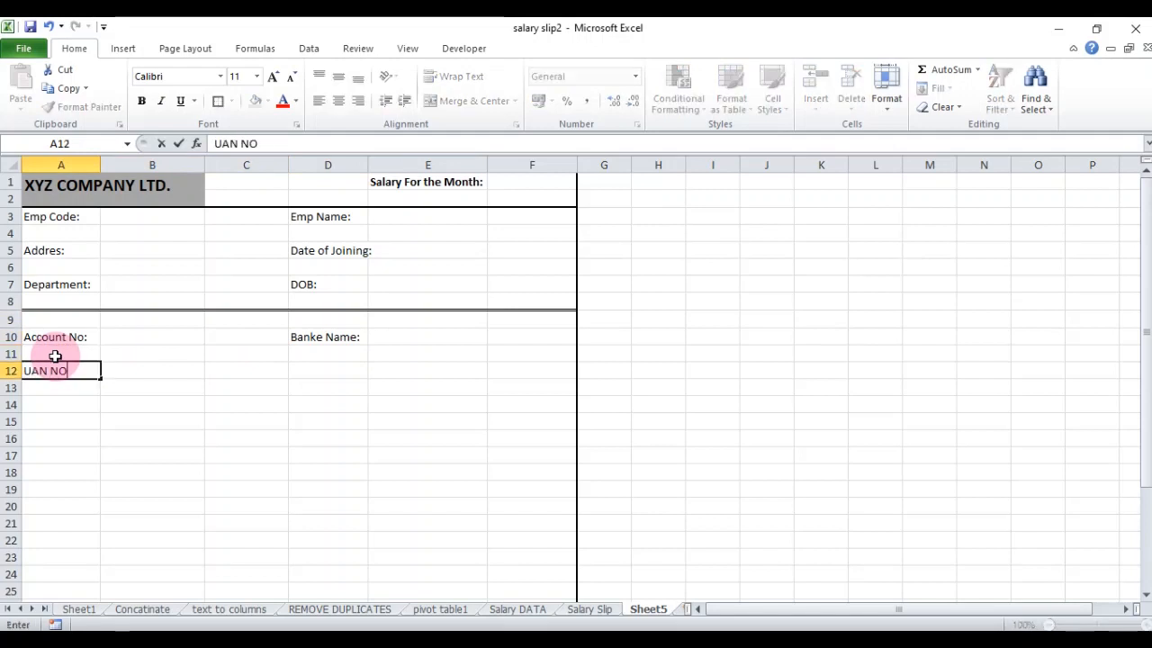
key(Tab)
key(Tab)
key(Tab)
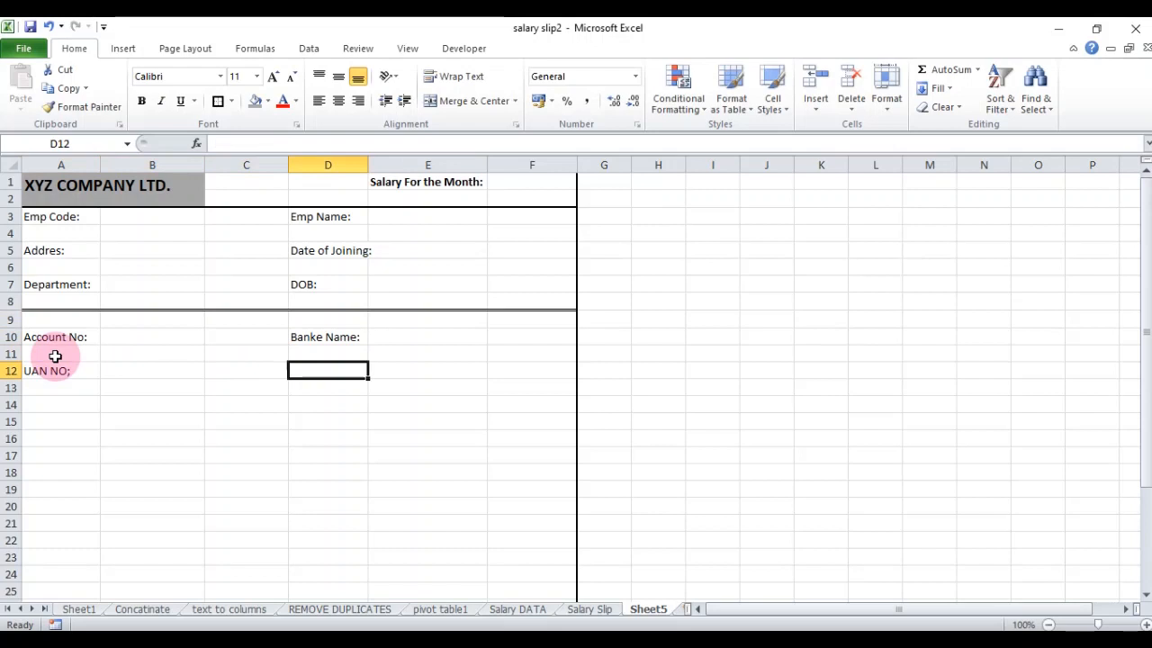
text(PAN NO)
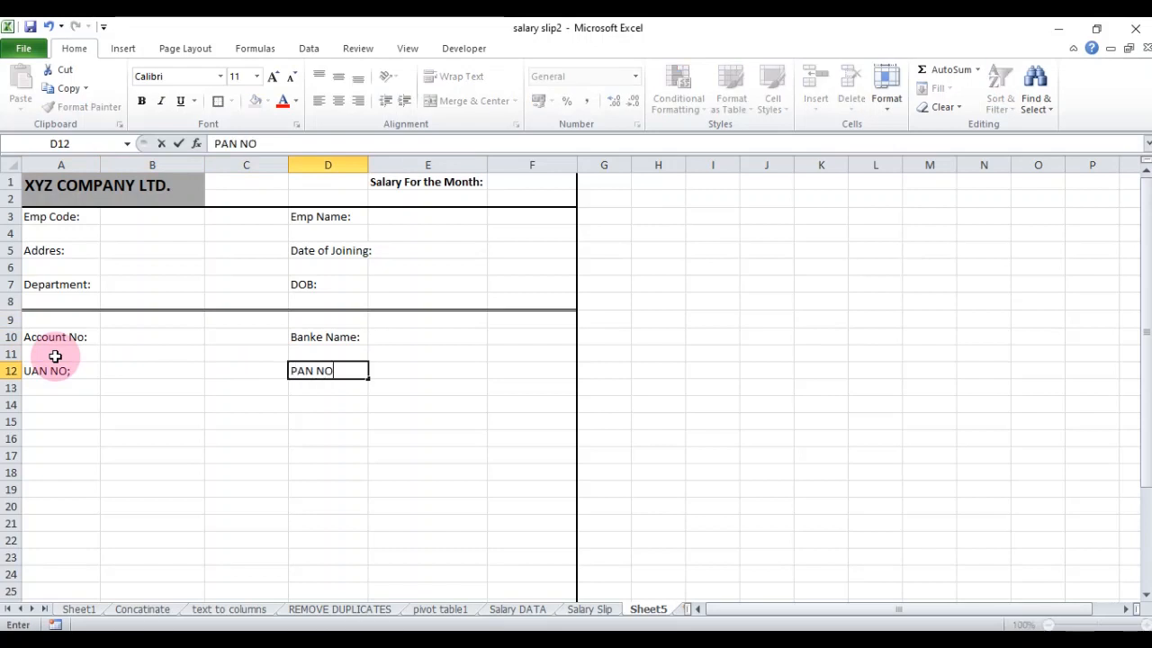
text(:)
key(Return)
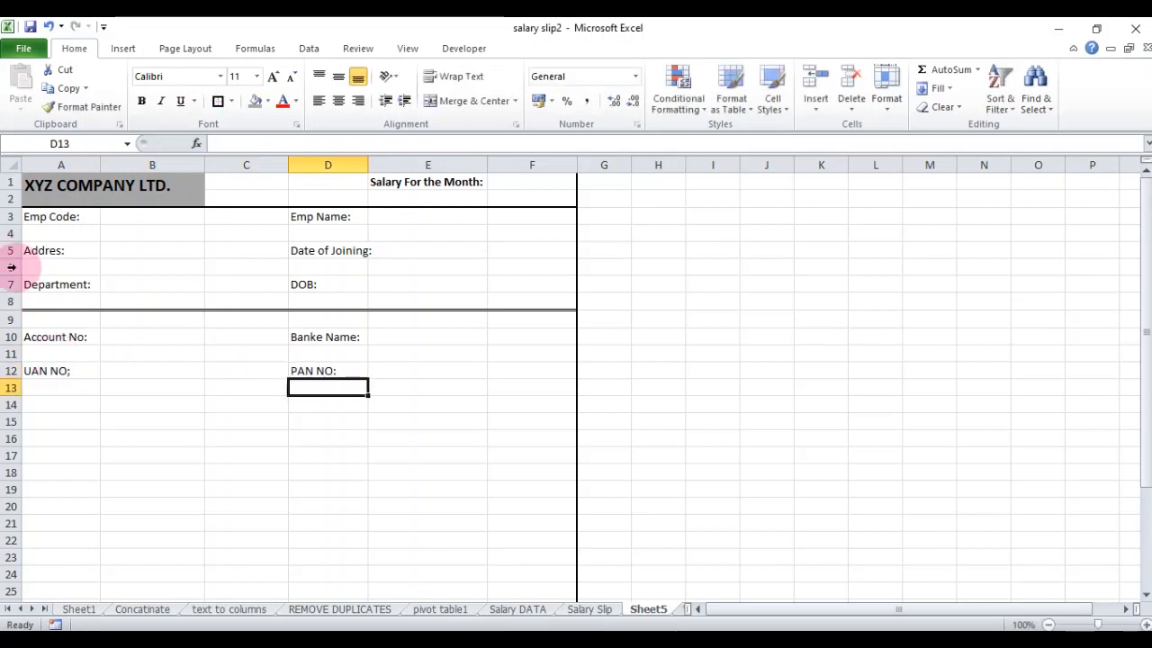
Apply a thick box border and the grey fill to cells A13 to F13.
click(36, 385)
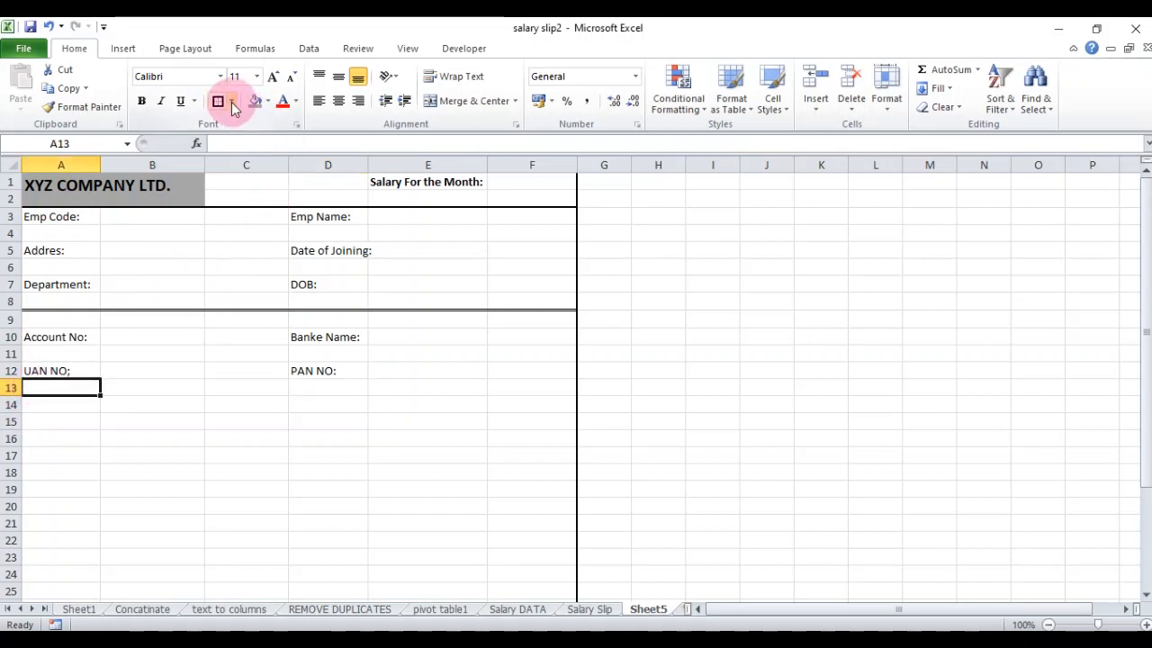
drag(84, 389, 524, 385)
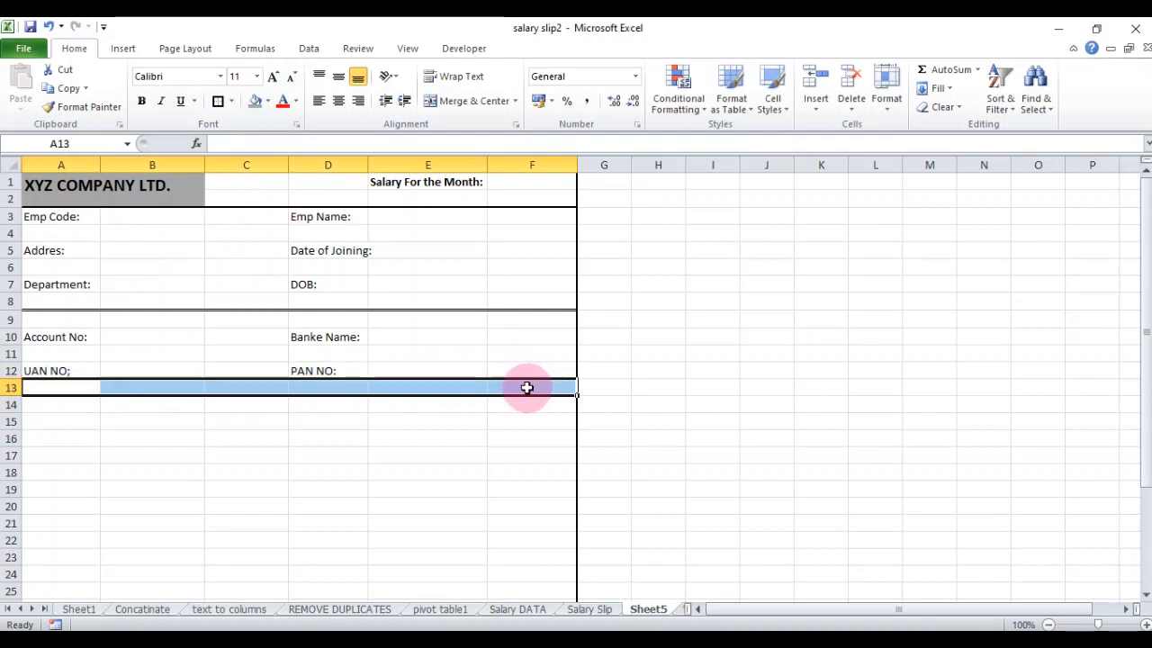
click(218, 101)
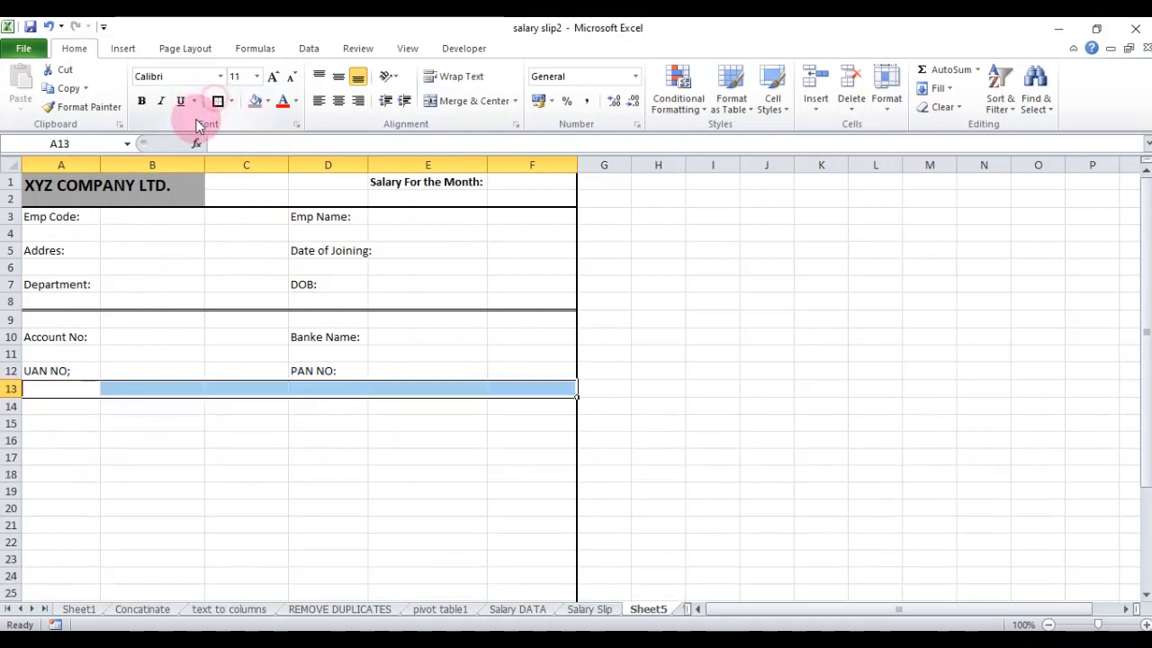
click(256, 101)
Enter the headings "Earnings" in cell A13 and "PER MONTH" in cell C13.
click(79, 389)
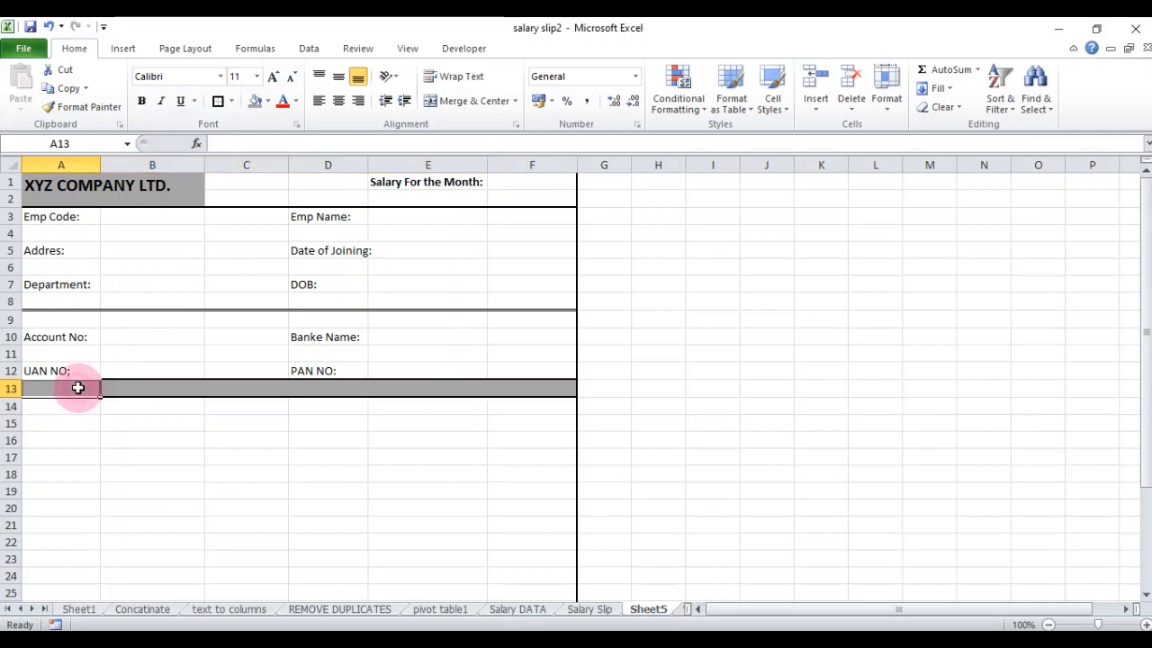
text(E)
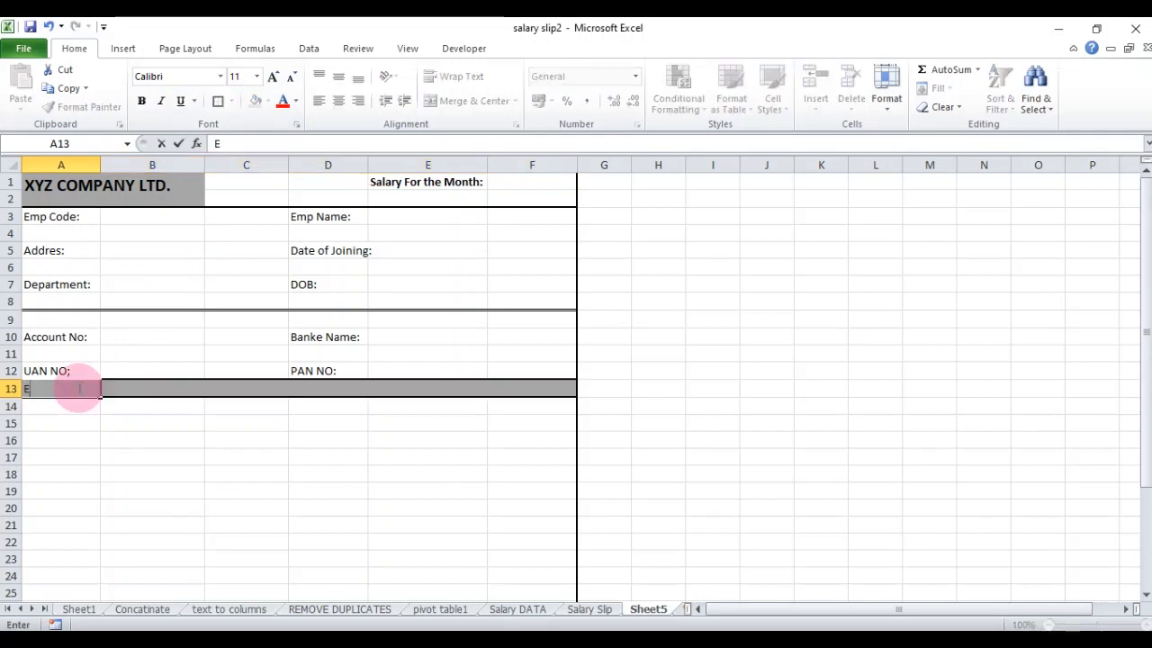
text(arnings)
key(Tab)
key(Tab)
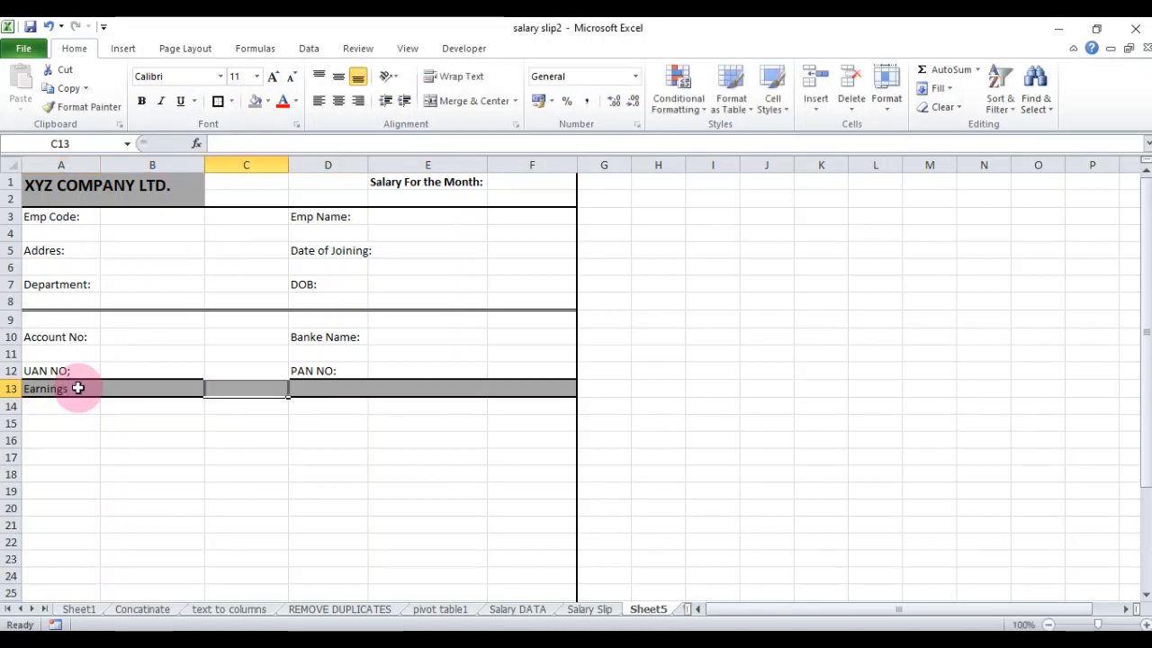
text(PER)
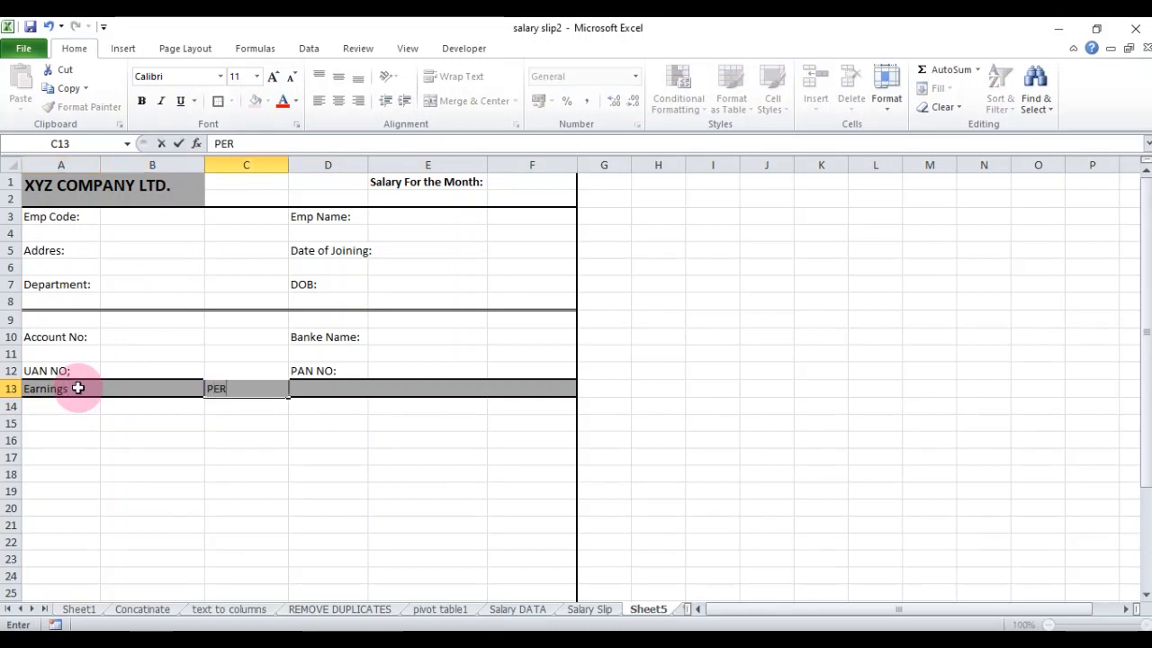
text( MONTH)
Enter the heading "DEDUCTIONS" in cell D13.
key(Tab)
key(Tab)
key(shift+Tab)
text(Dec)
key(BackSpace)
text(duc)
key(BackSpace)
key(BackSpace)
key(BackSpace)
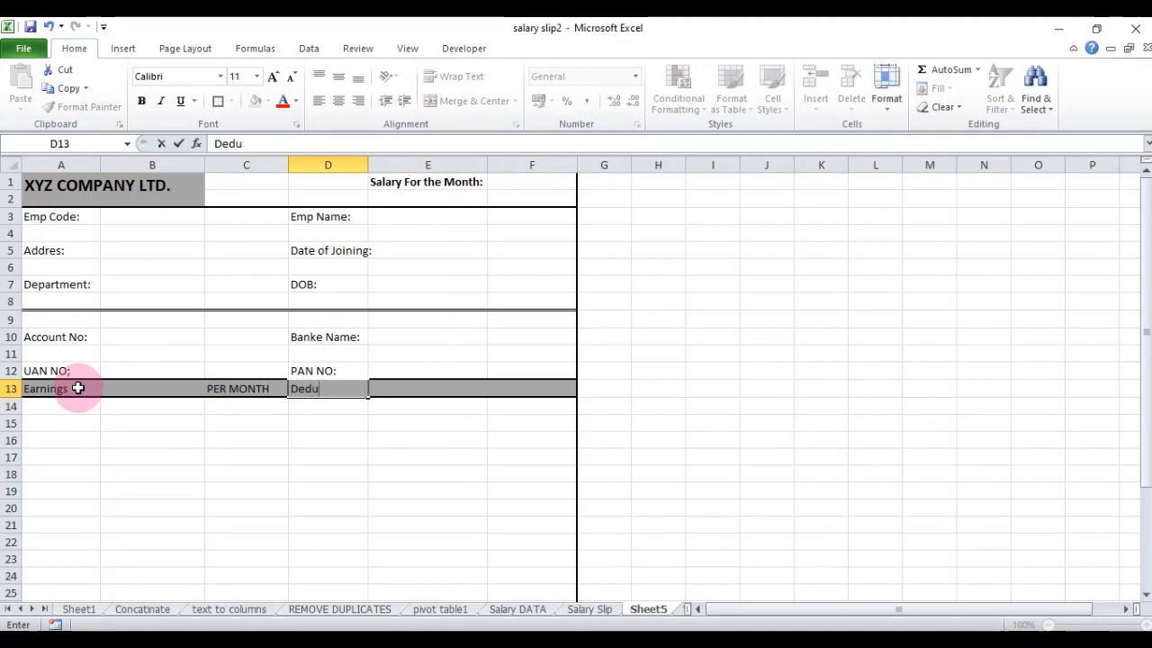
key(BackSpace)
text(ED)
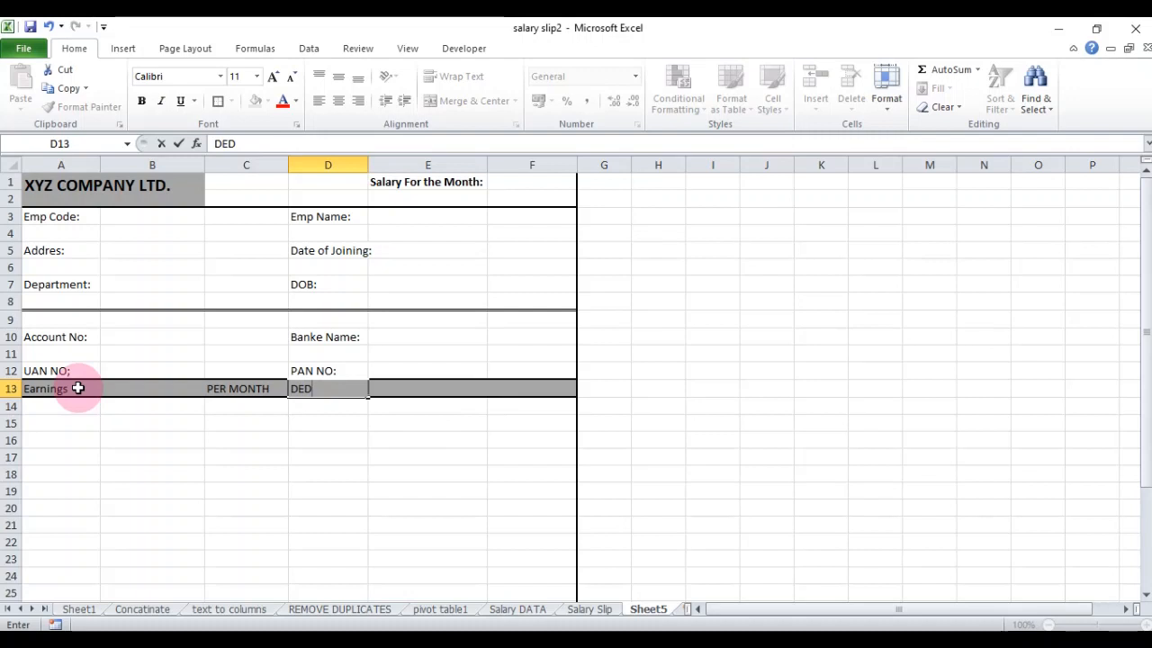
text(UCTIONS)
Enter the heading "PER MONTH" in cell F13 for the deductions amounts.
key(Tab)
key(Tab)
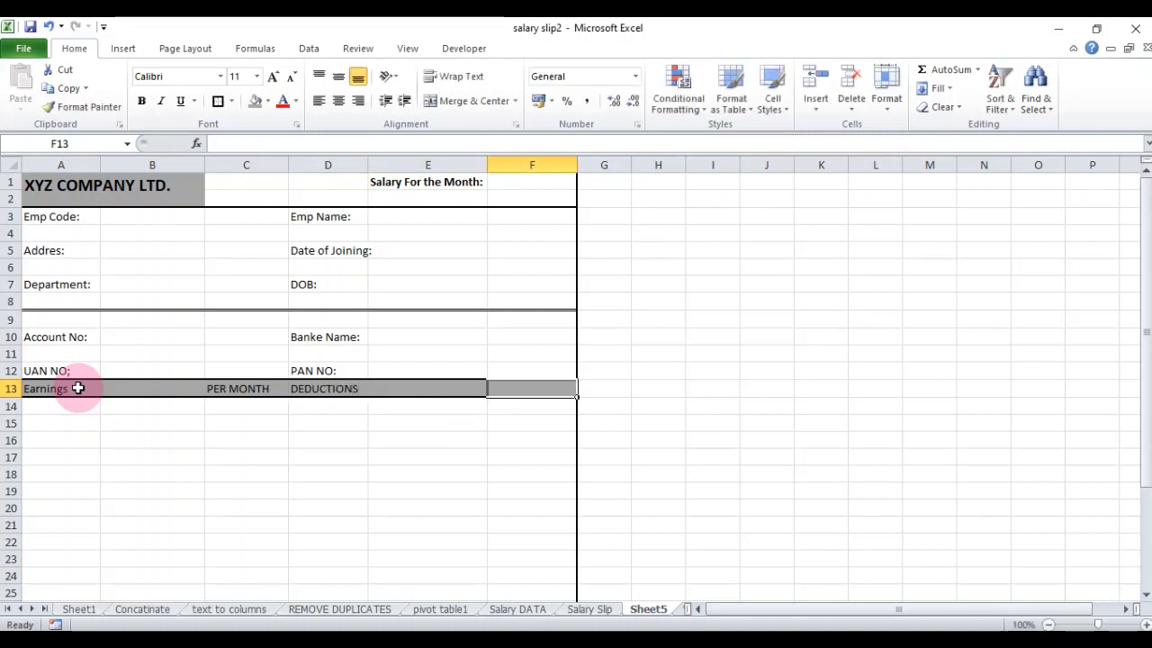
text(p)
key(BackSpace)
text(PER MONTH)
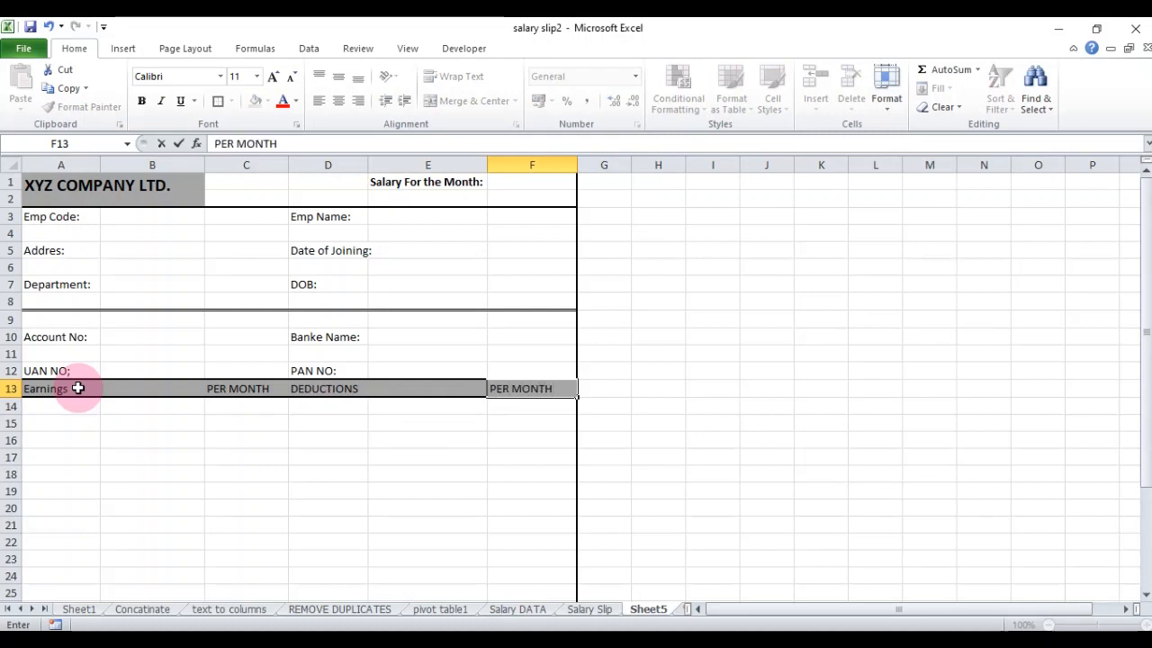
key(Return)
click(154, 496)
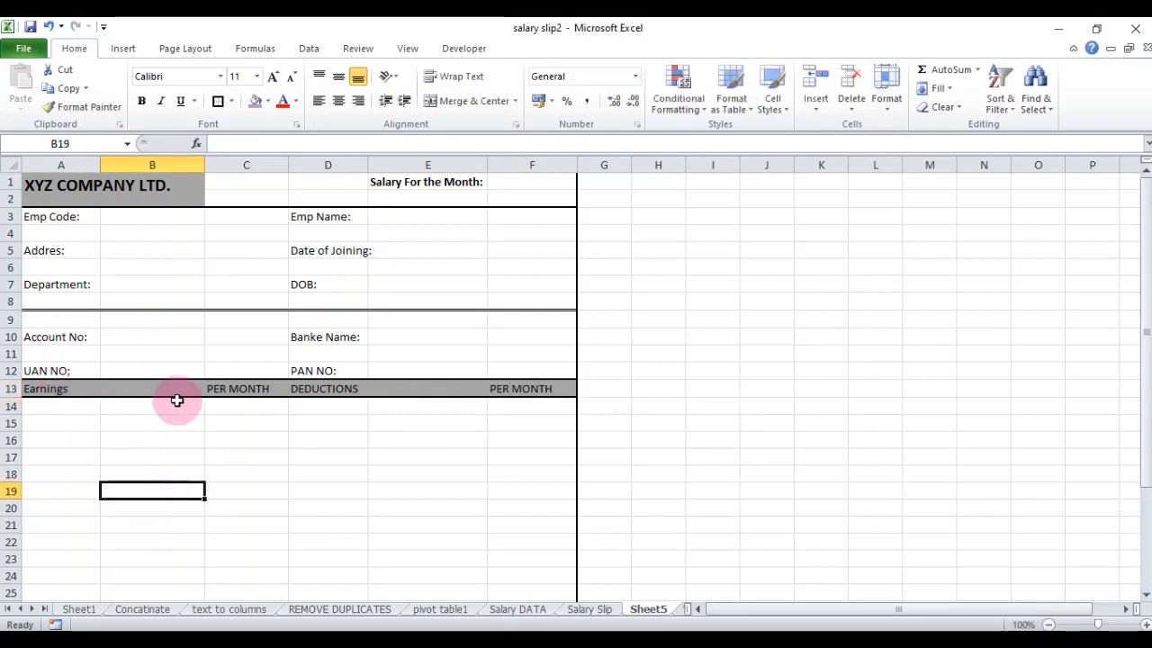
Apply a thick box border around cells C14 to C23 and around cells F14 to F23.
drag(217, 406, 240, 551)
drag(241, 405, 243, 552)
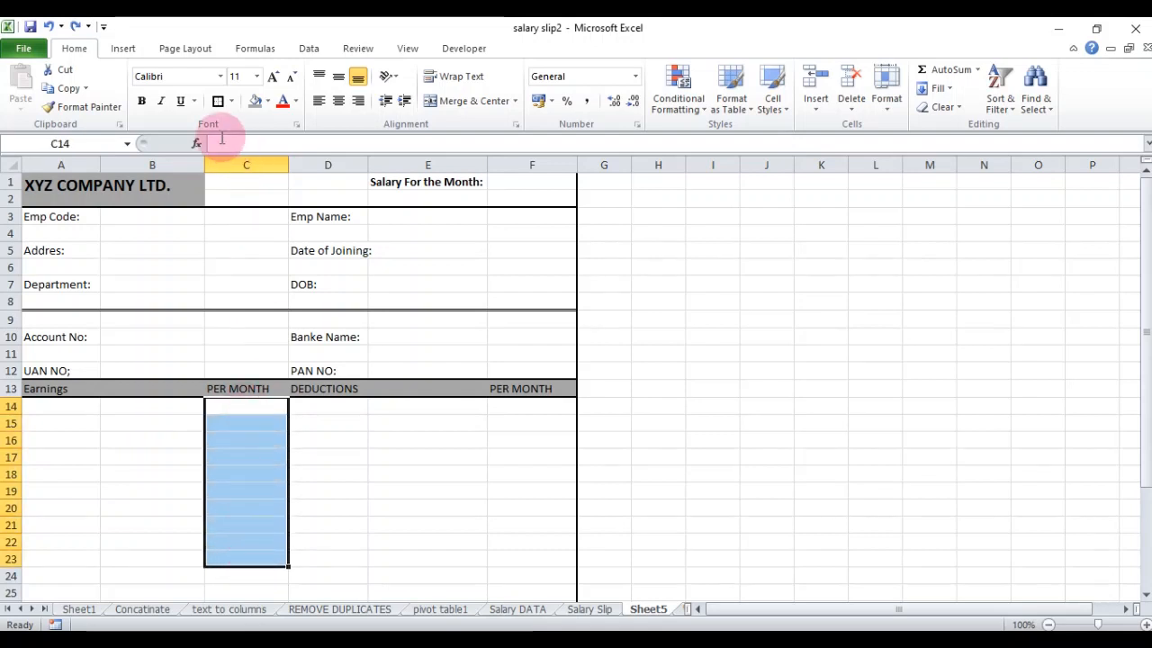
click(218, 101)
drag(526, 407, 528, 552)
click(218, 101)
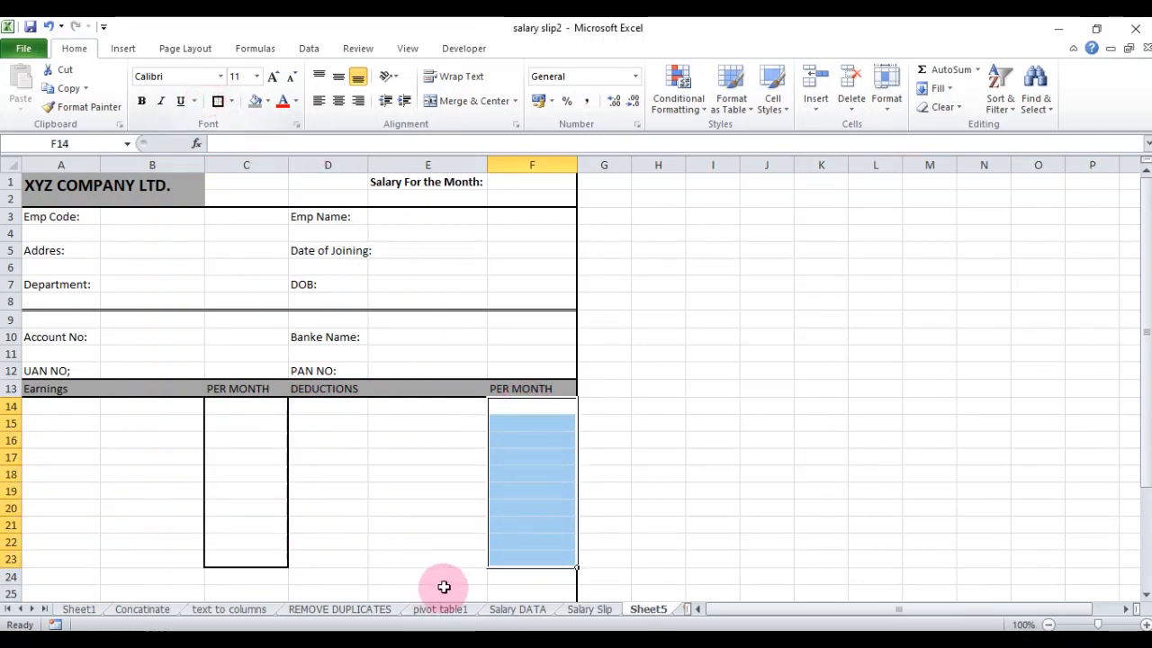
Enter the earnings labels "D.A" in cell A14 and "HRA" in cell A15.
scroll(386, 486, down, 2)
click(242, 449)
click(52, 305)
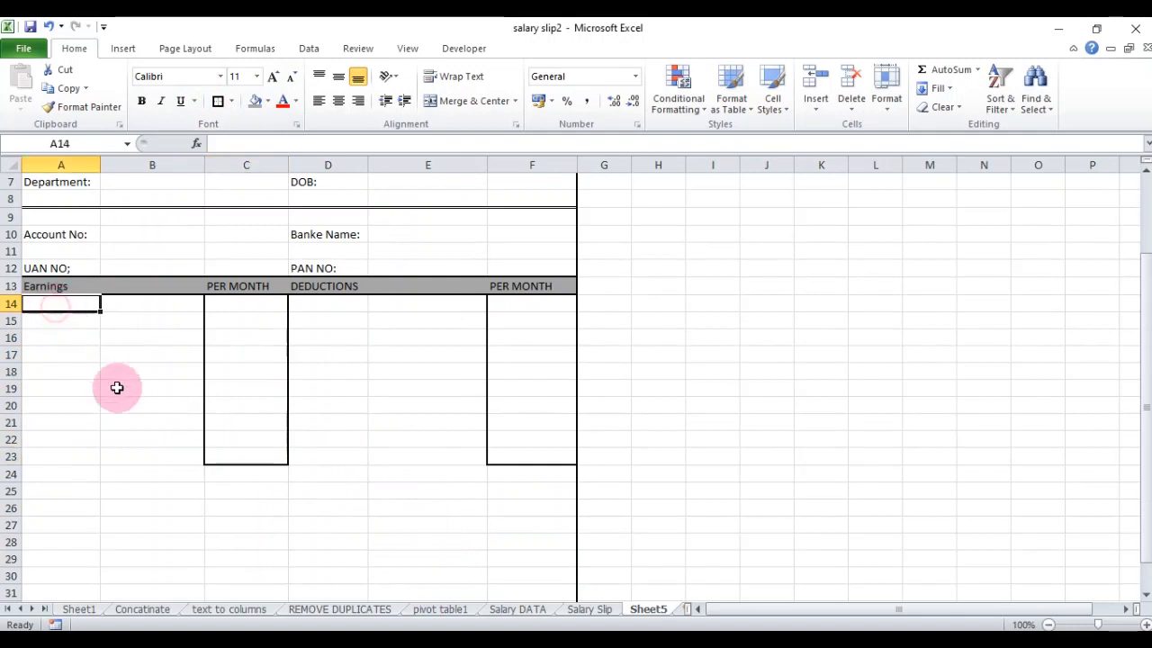
text(d)
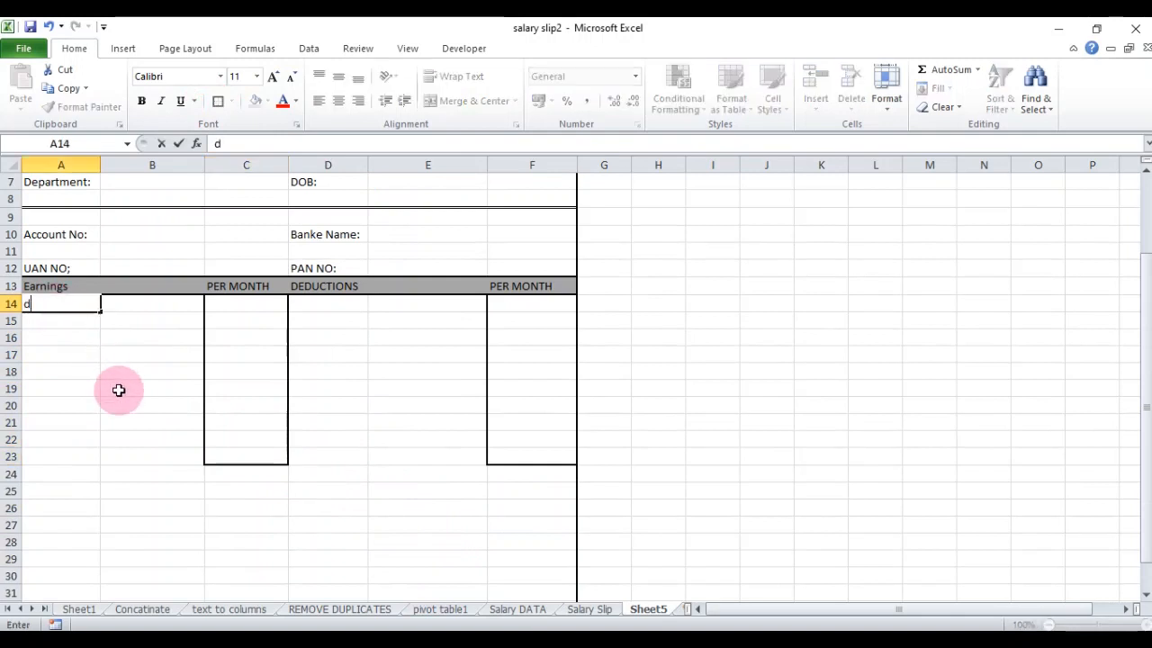
text(D.A)
key(Return)
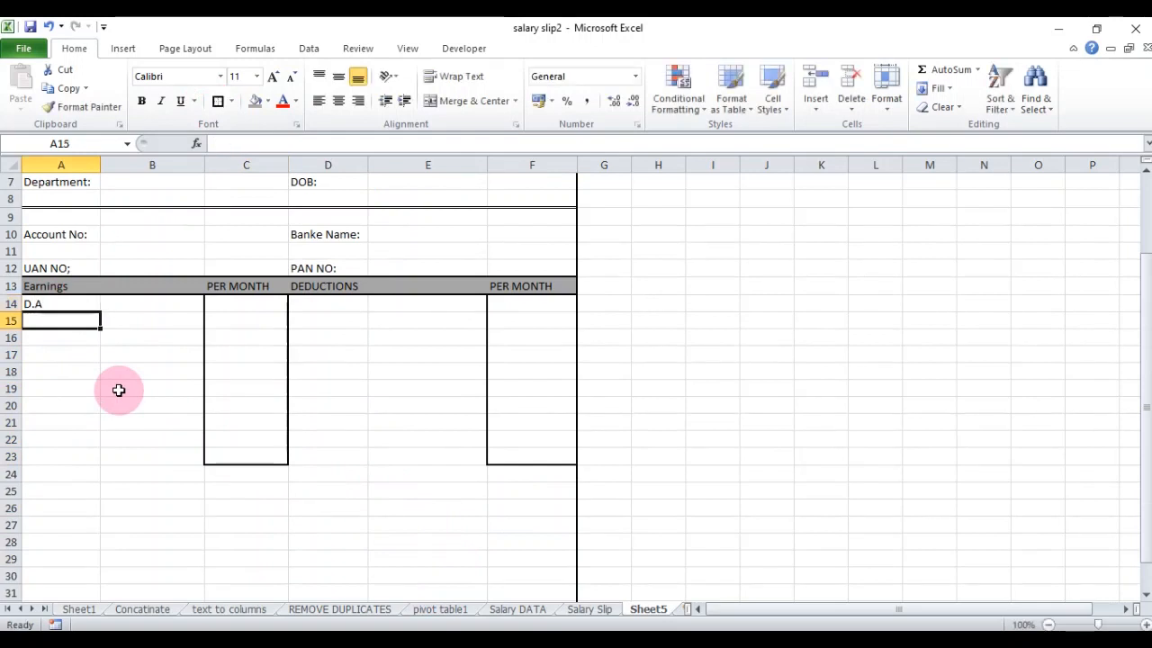
text(HRA)
key(Return)
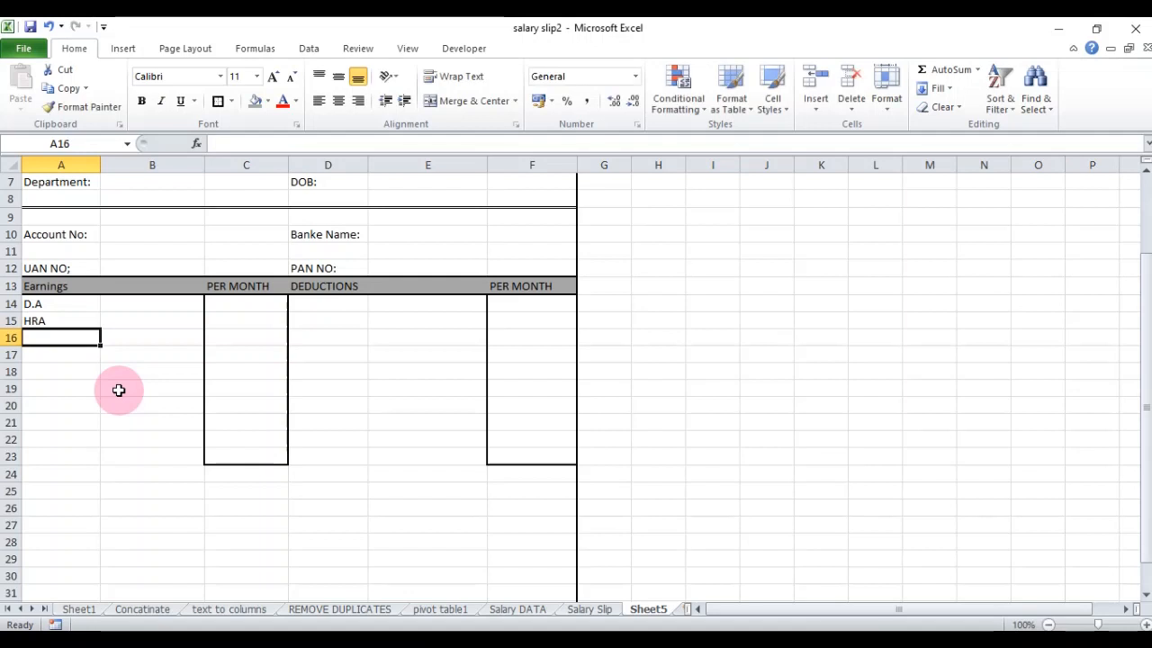
Enter the earnings labels "OTHER ALLOWANCES" in cell A17 and "LTA" in cell A18.
key(Return)
text(OT)
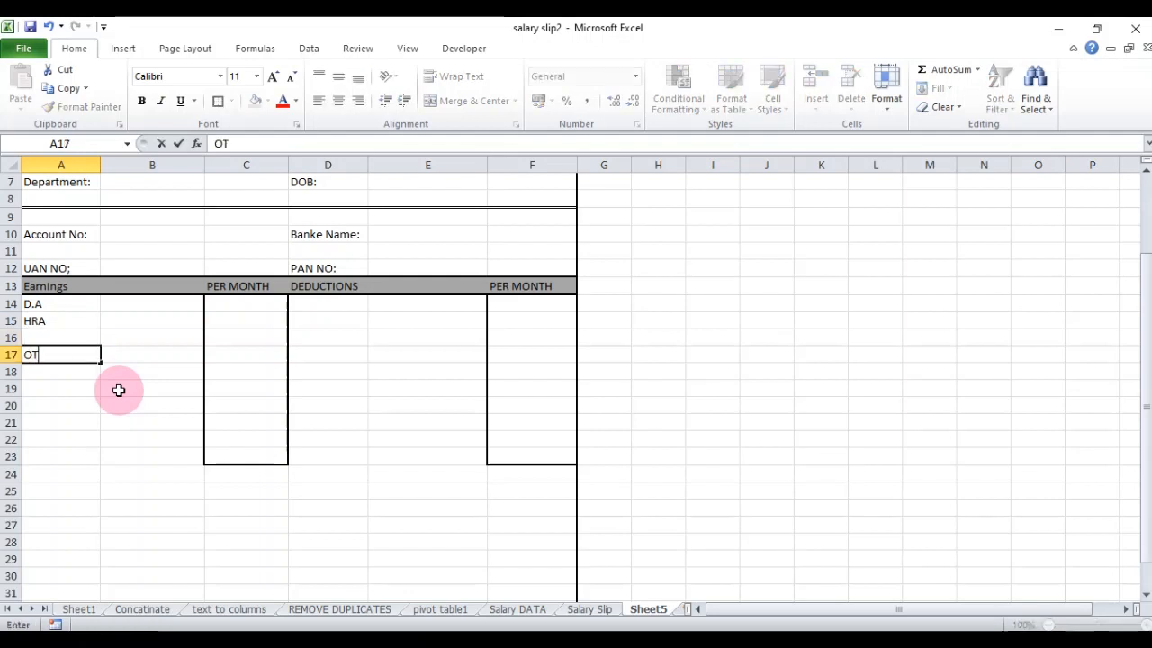
text(HER ALLO)
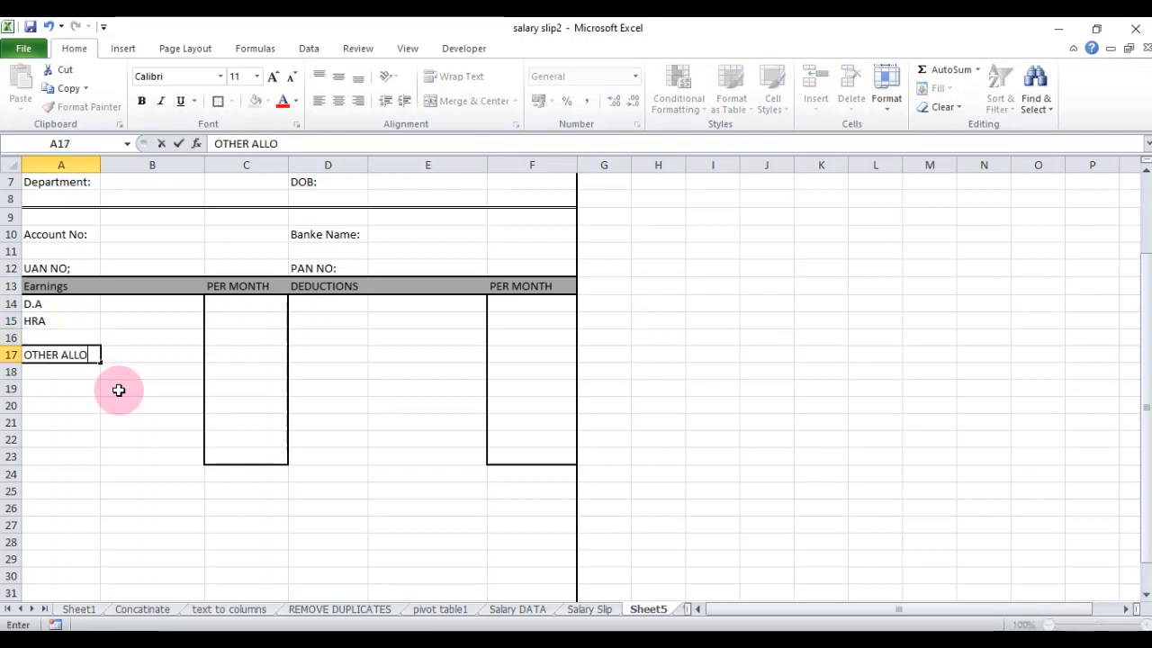
text(WANCES)
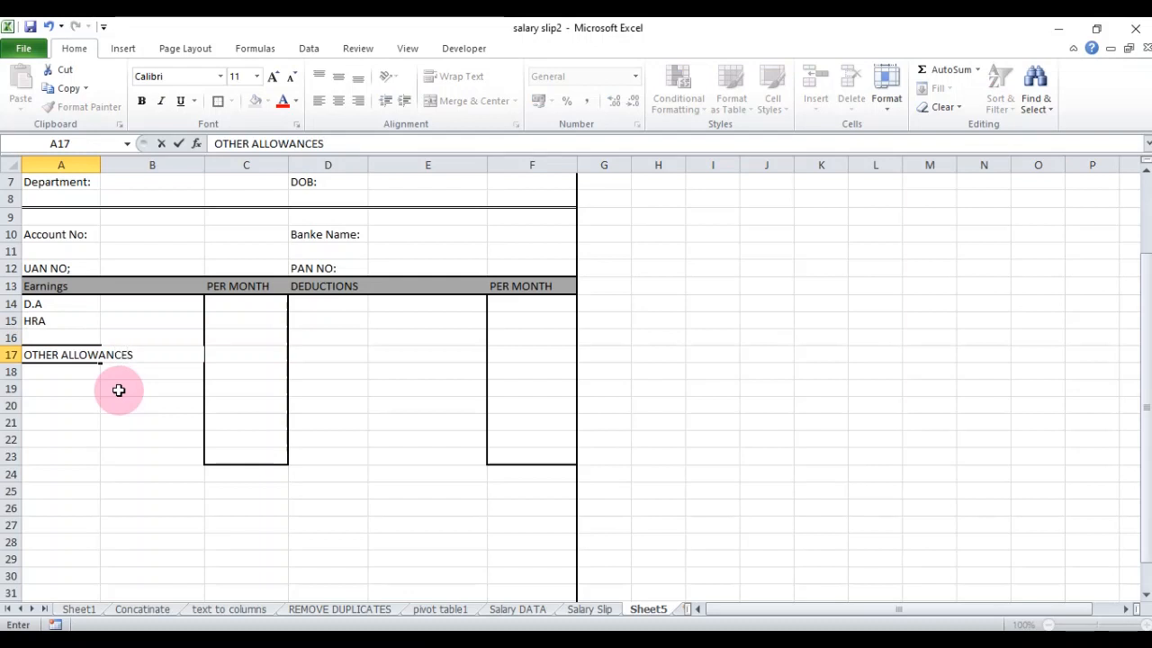
key(Return)
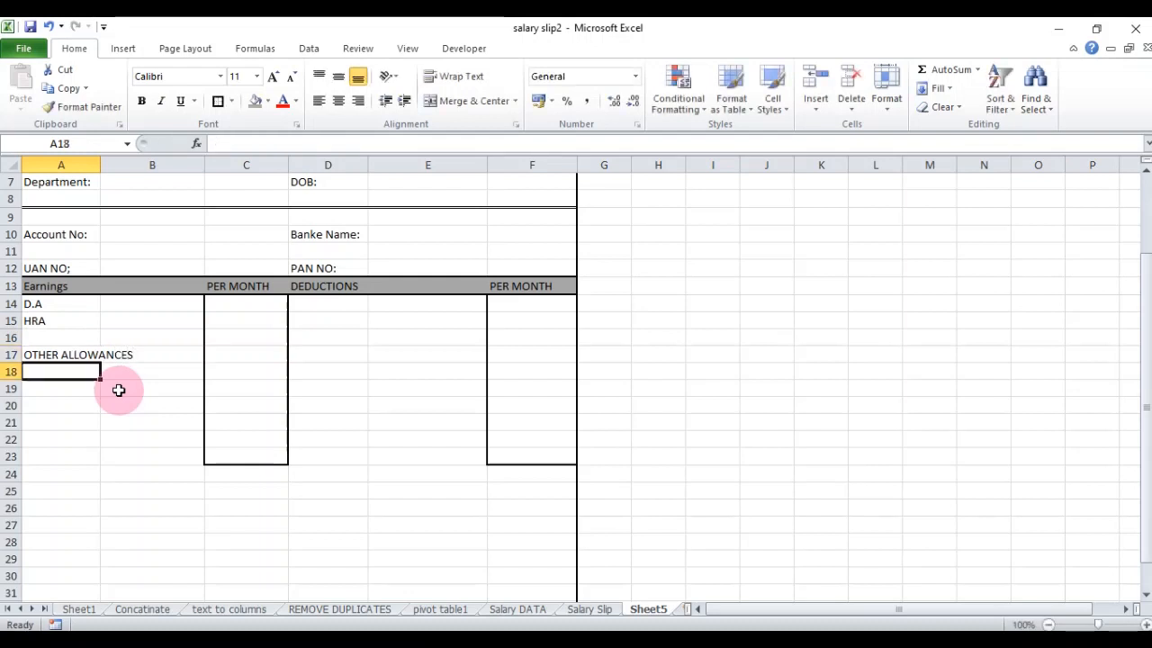
text(LTA)
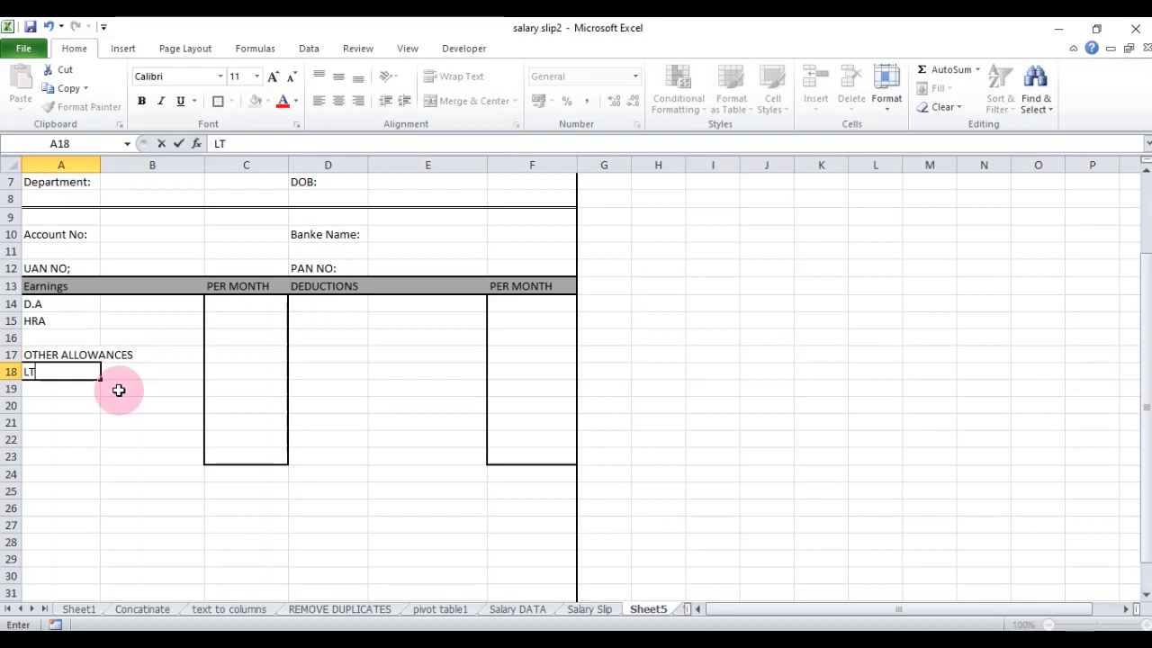
key(Return)
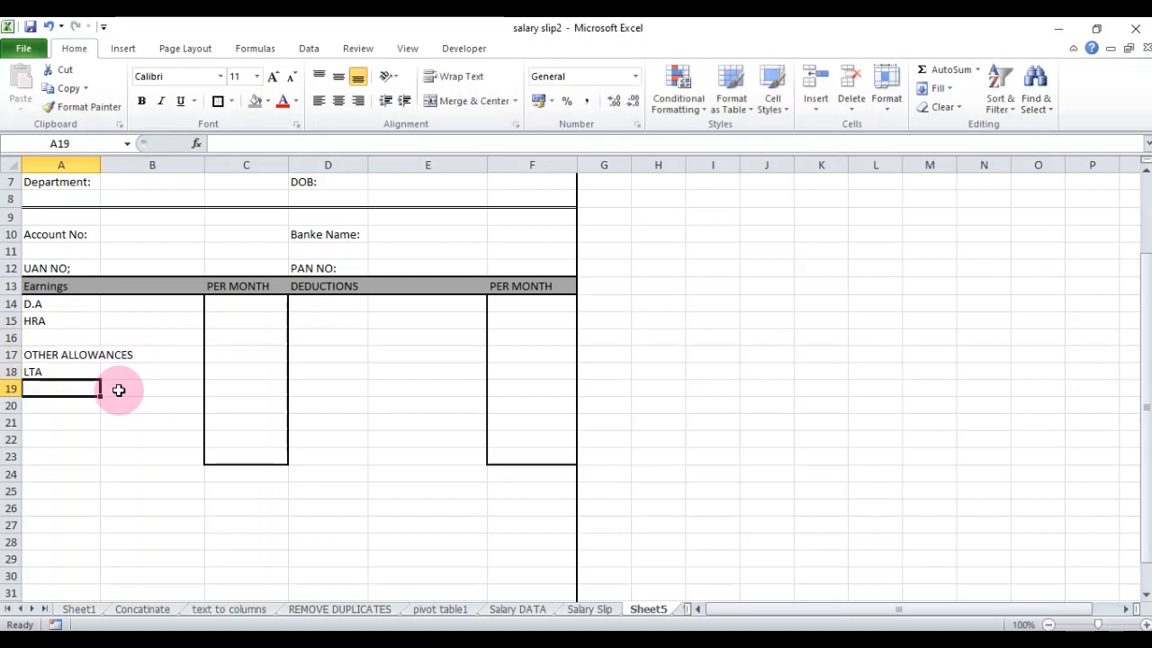
Enter the earnings labels "MEDICAL" in cell A19 and "ARREARS" in cell A20.
text(MEDICAL)
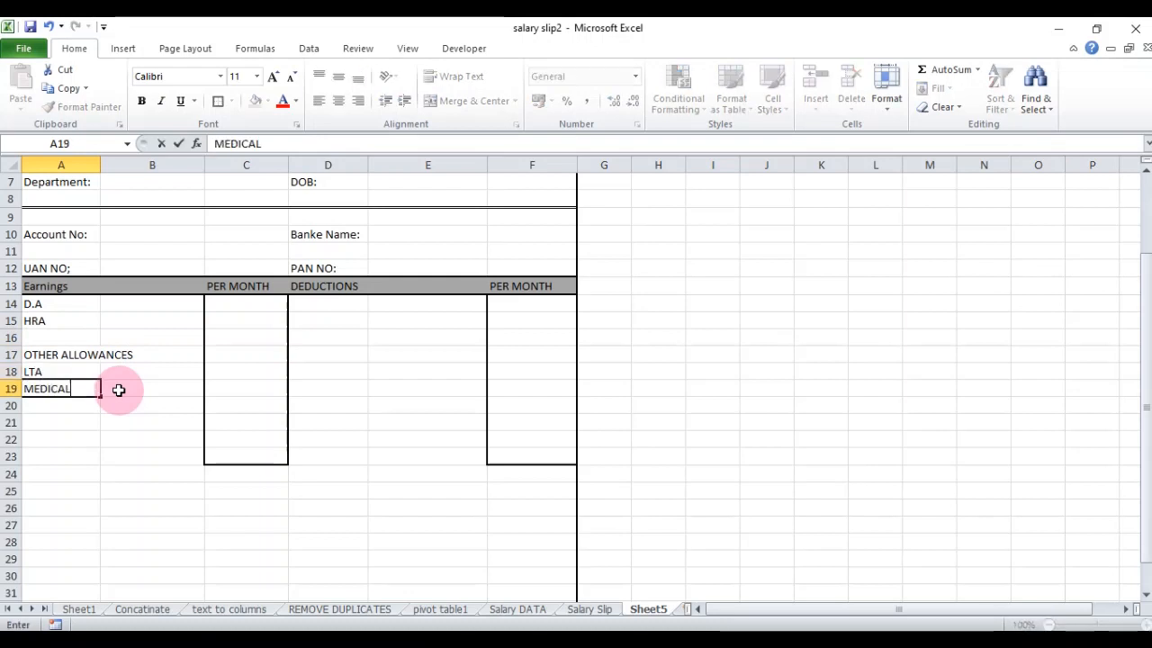
key(Return)
text(A)
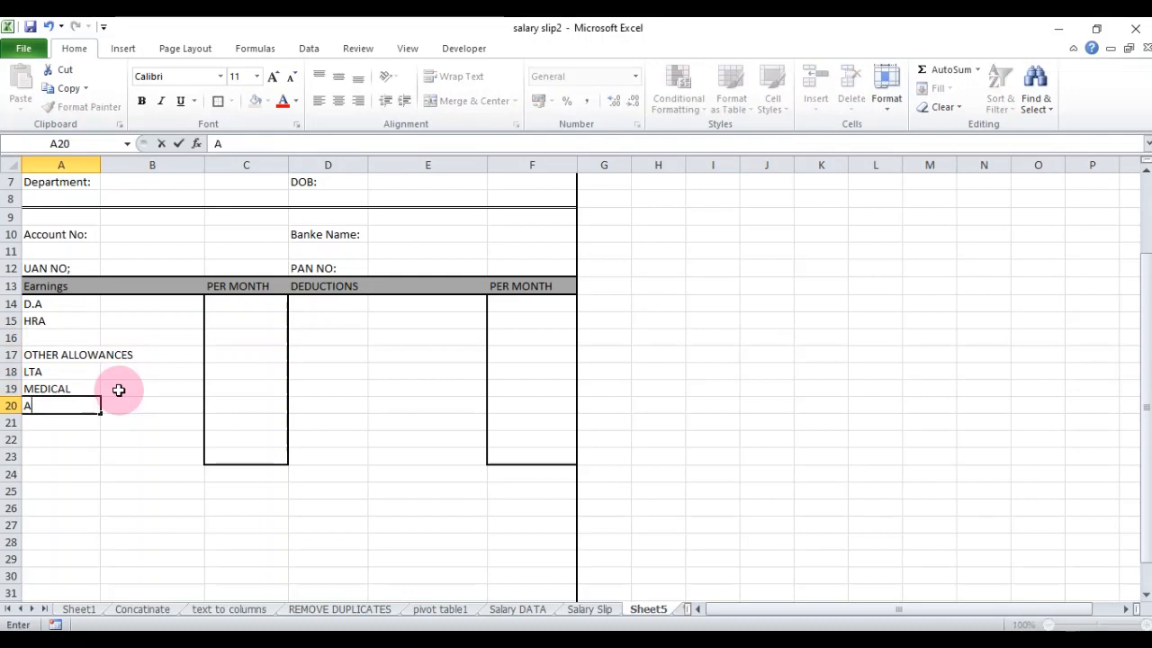
text(RREARS)
key(Tab)
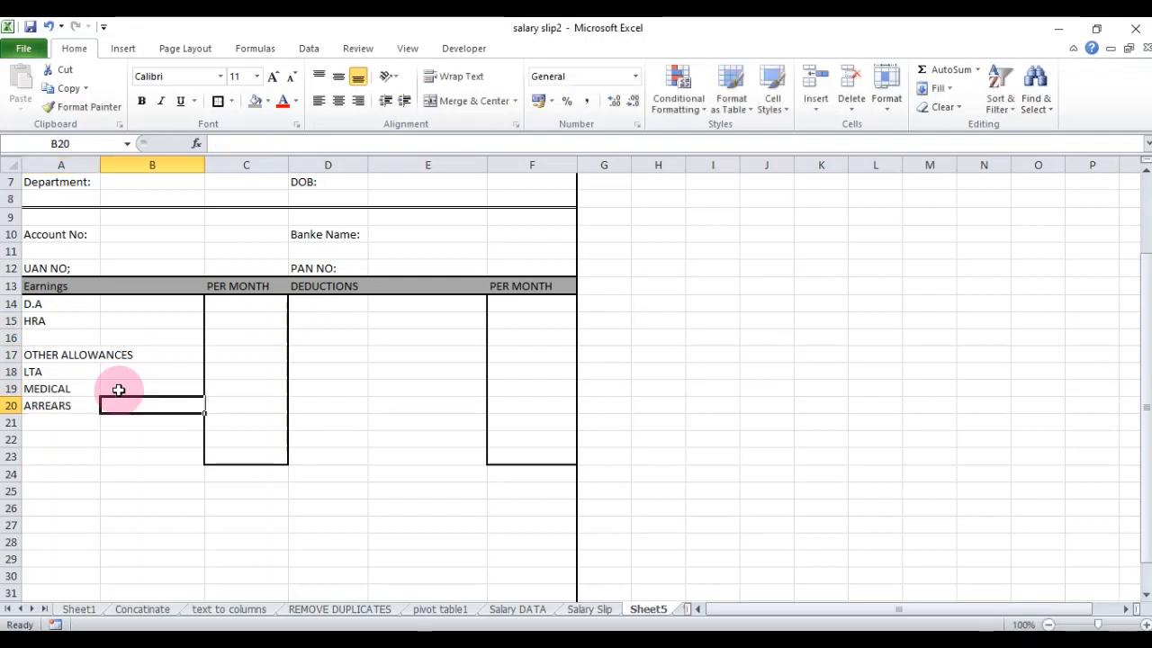
Enter the deduction labels "P.F" in cell D14 and "ESI" in cell D15.
key(Up)
key(Up)
key(Up)
key(Up)
key(Up)
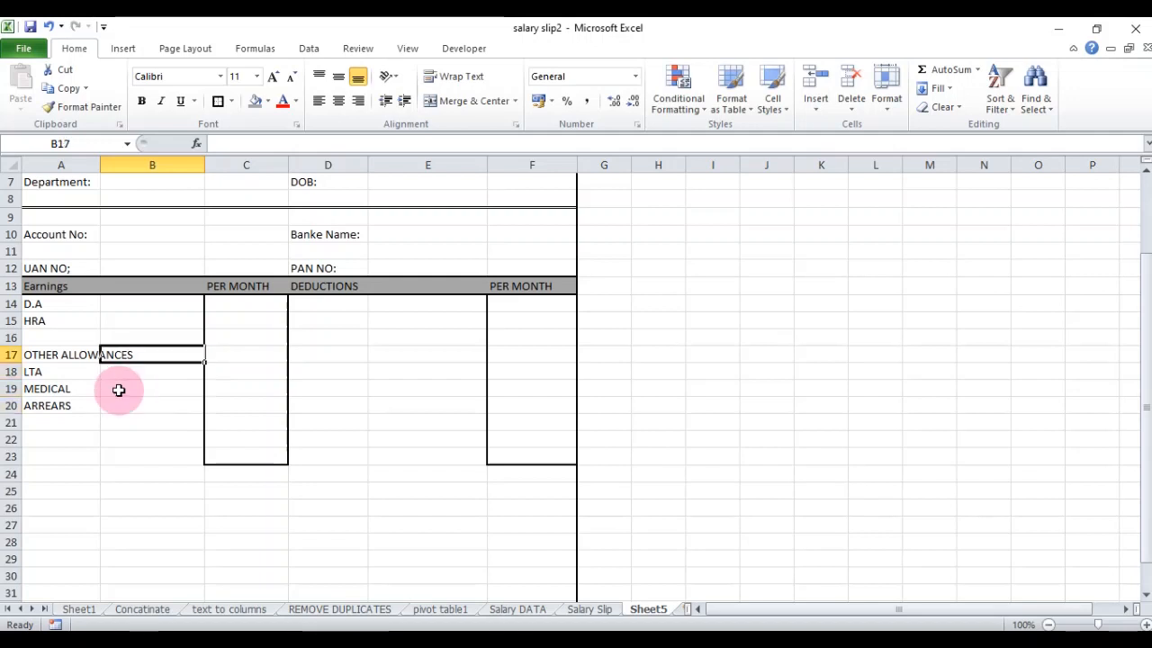
key(Right)
key(Right)
key(Up)
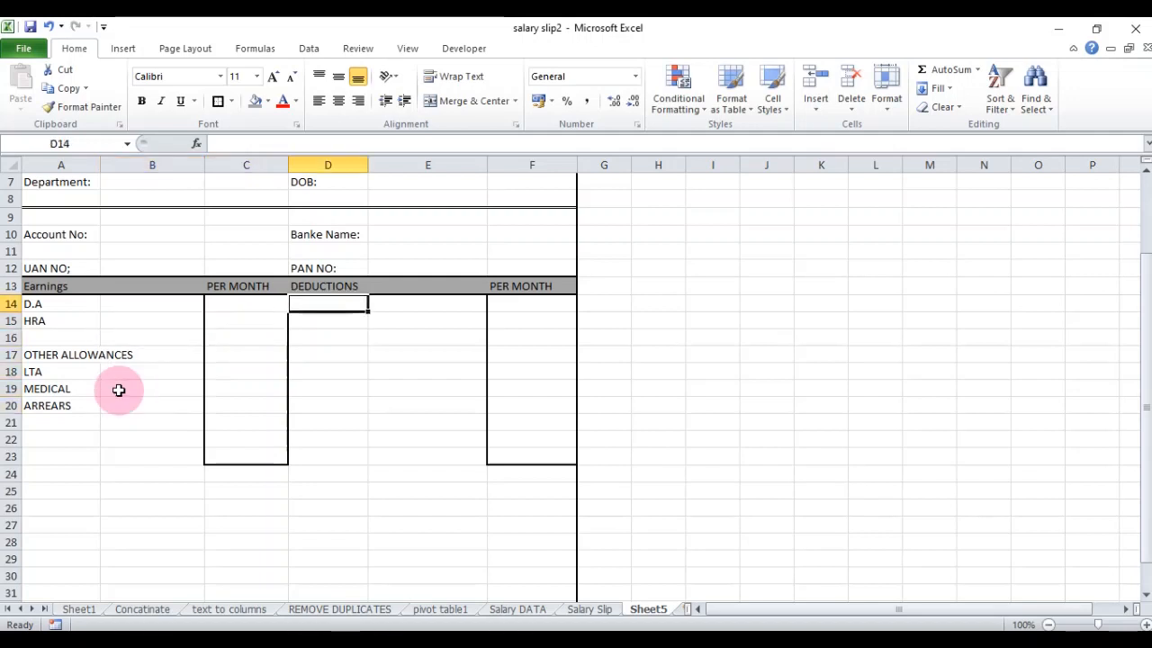
text(P.F)
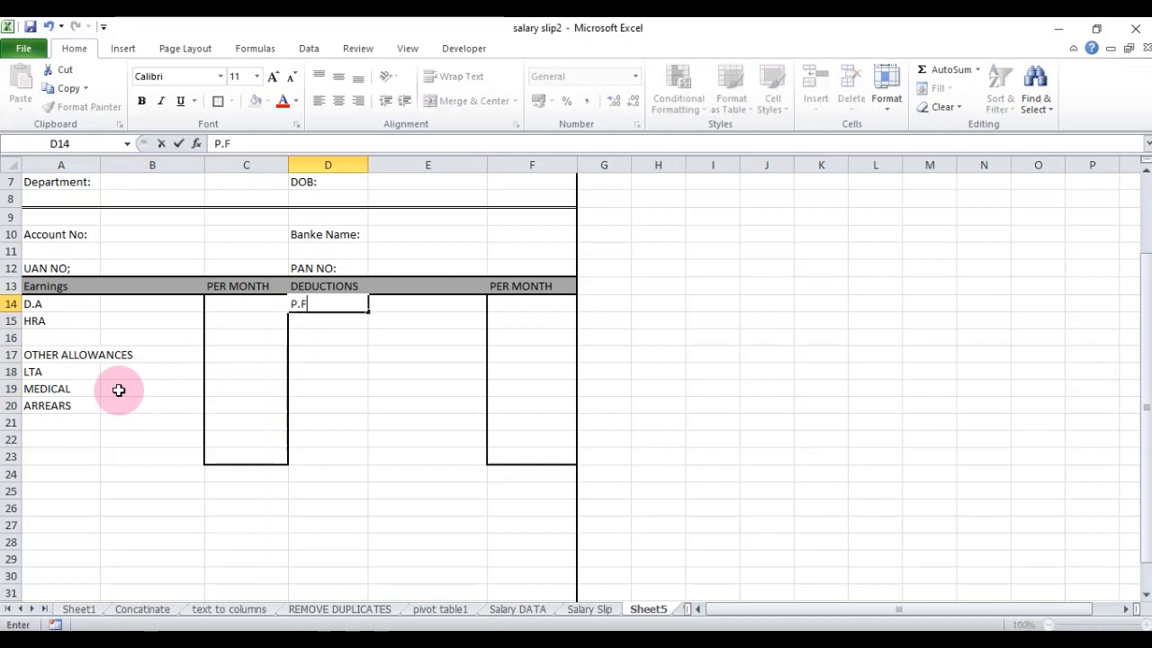
key(Return)
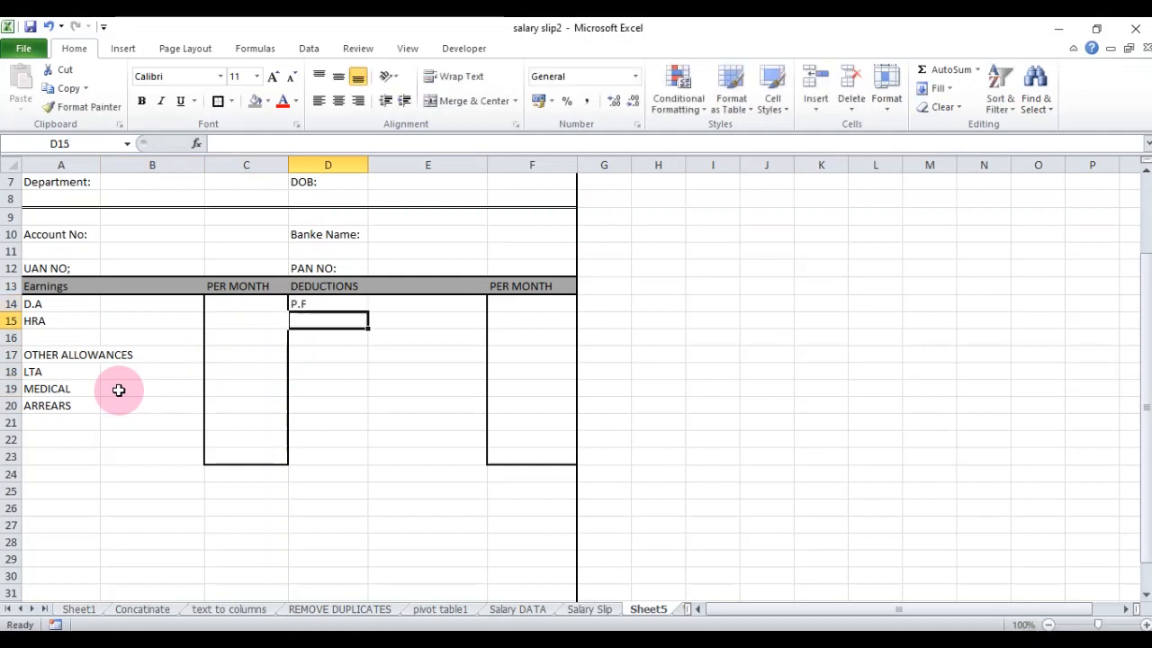
text(ES)
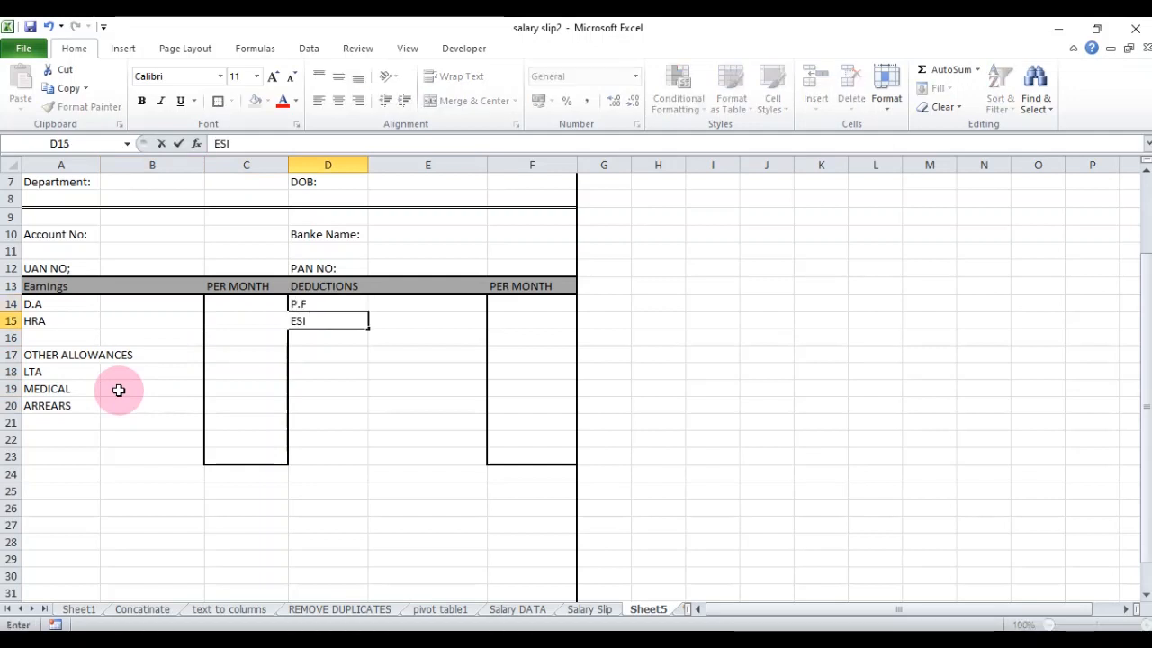
text(I)
key(Return)
Enter the deduction labels "TDS" in cell D17 and "LOAN AND ADVANCES" in cell D18.
key(Return)
text(TDS)
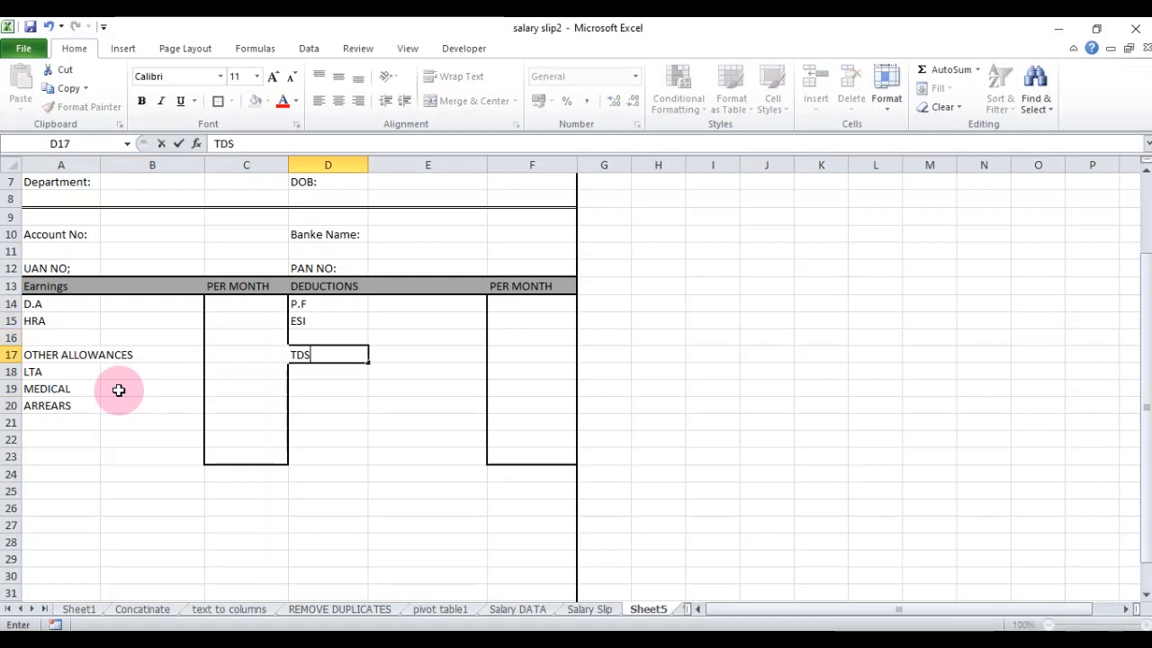
key(Return)
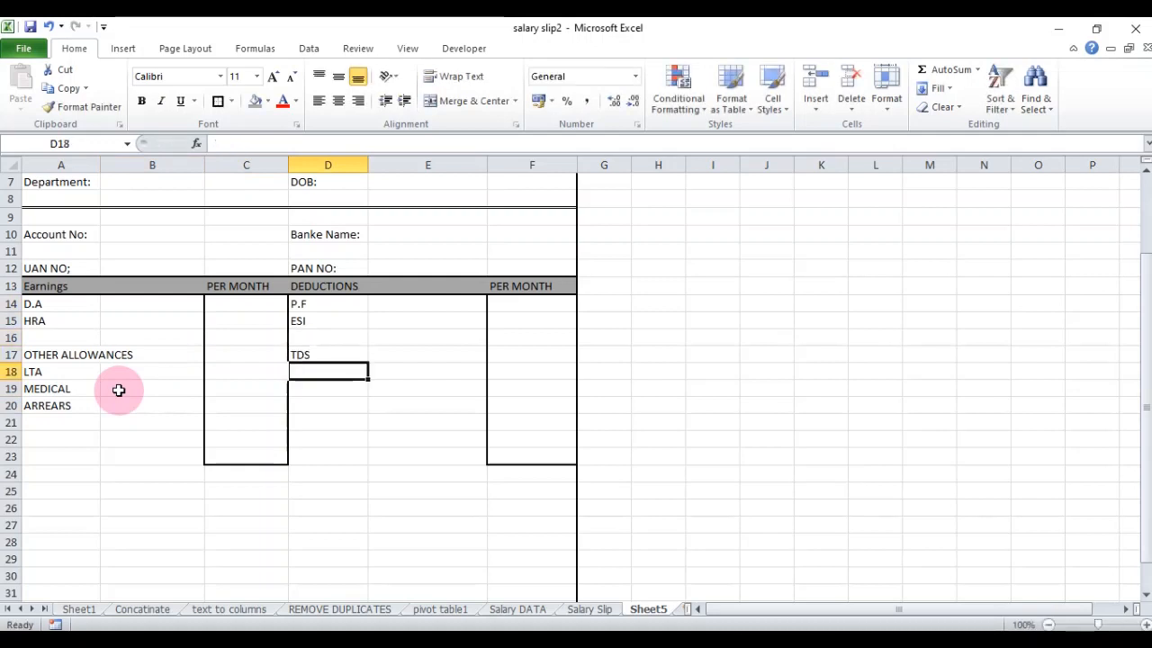
text(LOAN)
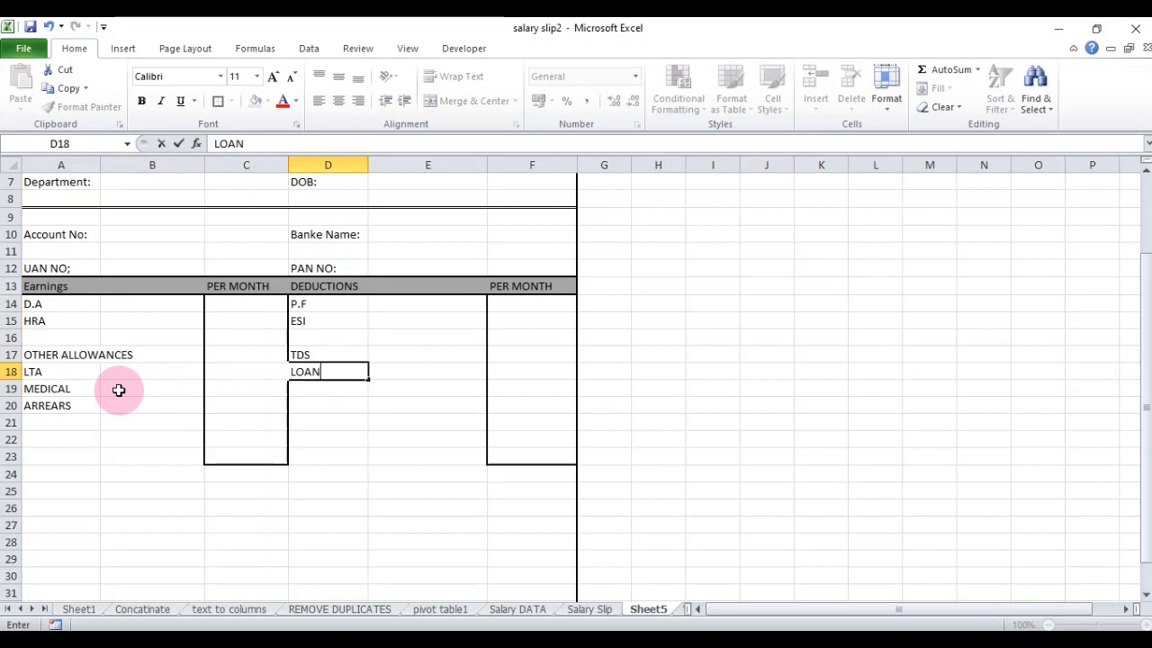
text( AND AD)
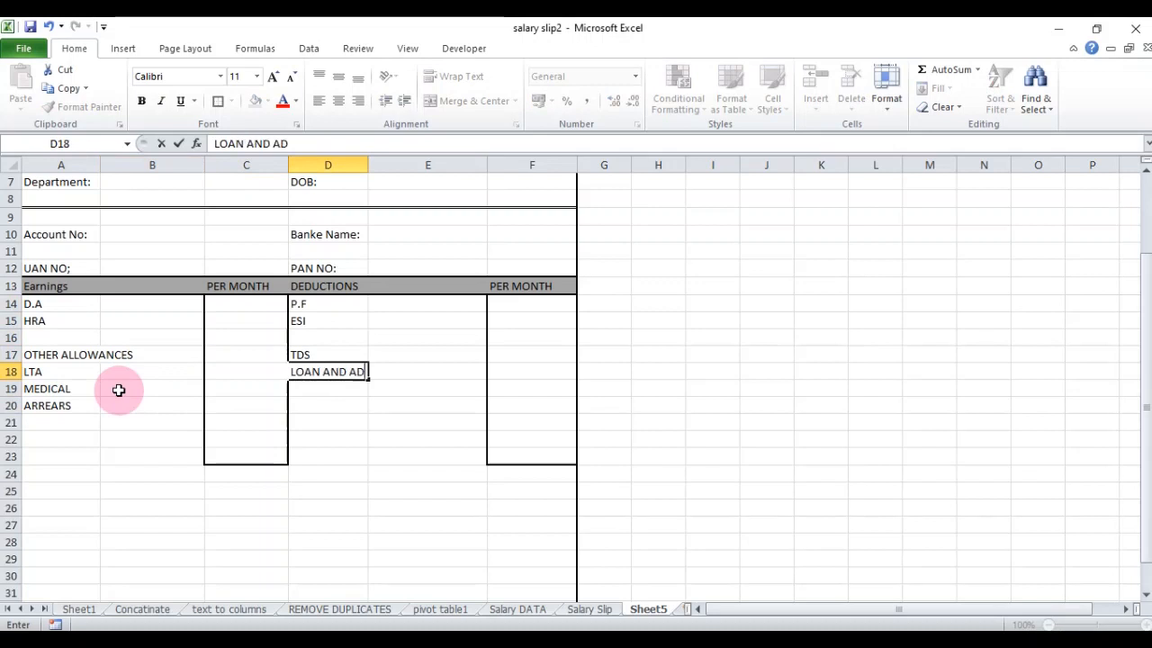
text(VANCES)
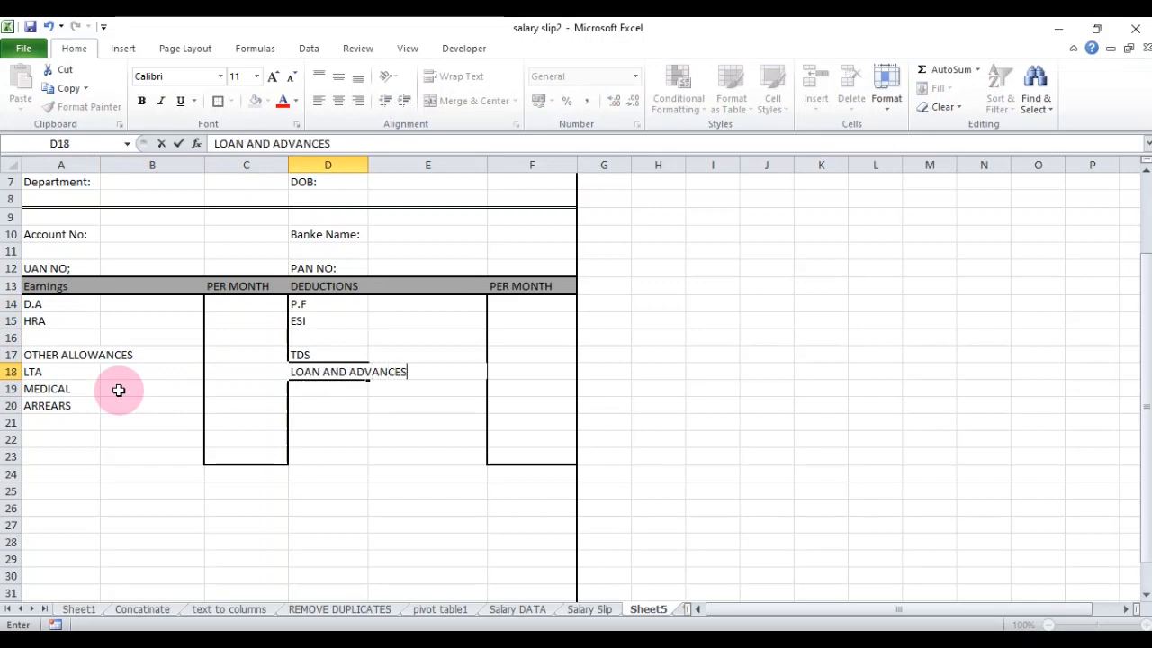
click(393, 387)
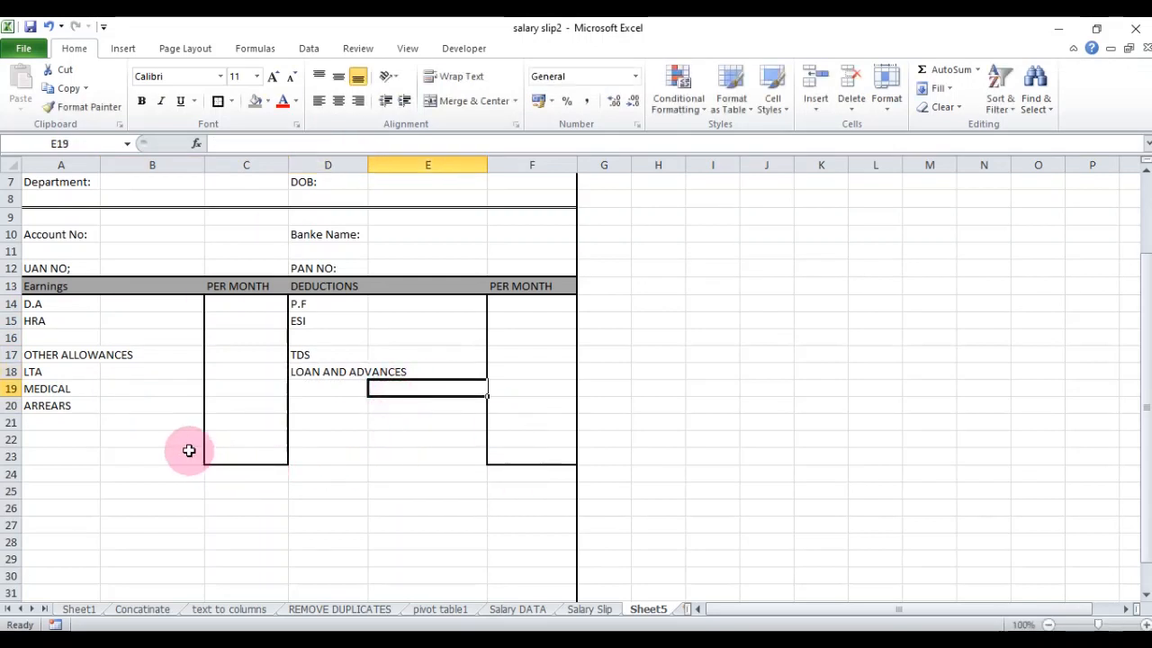
Remove all borders from cells C22 to F23 below the earnings and deductions columns.
click(52, 475)
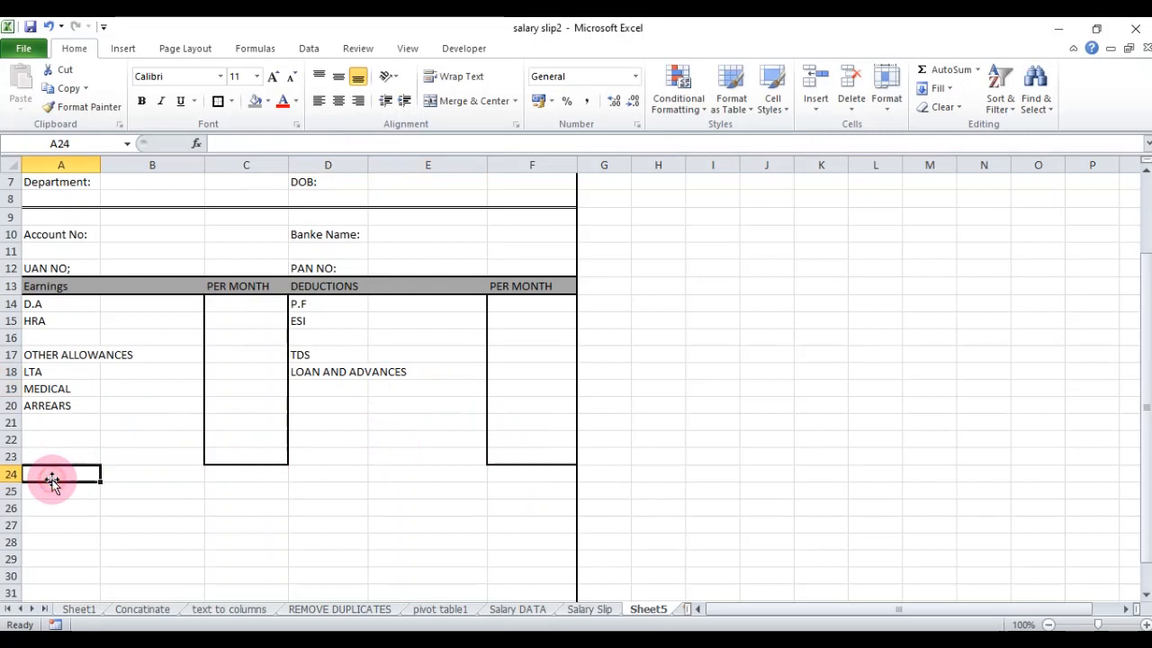
click(207, 435)
drag(207, 435, 512, 458)
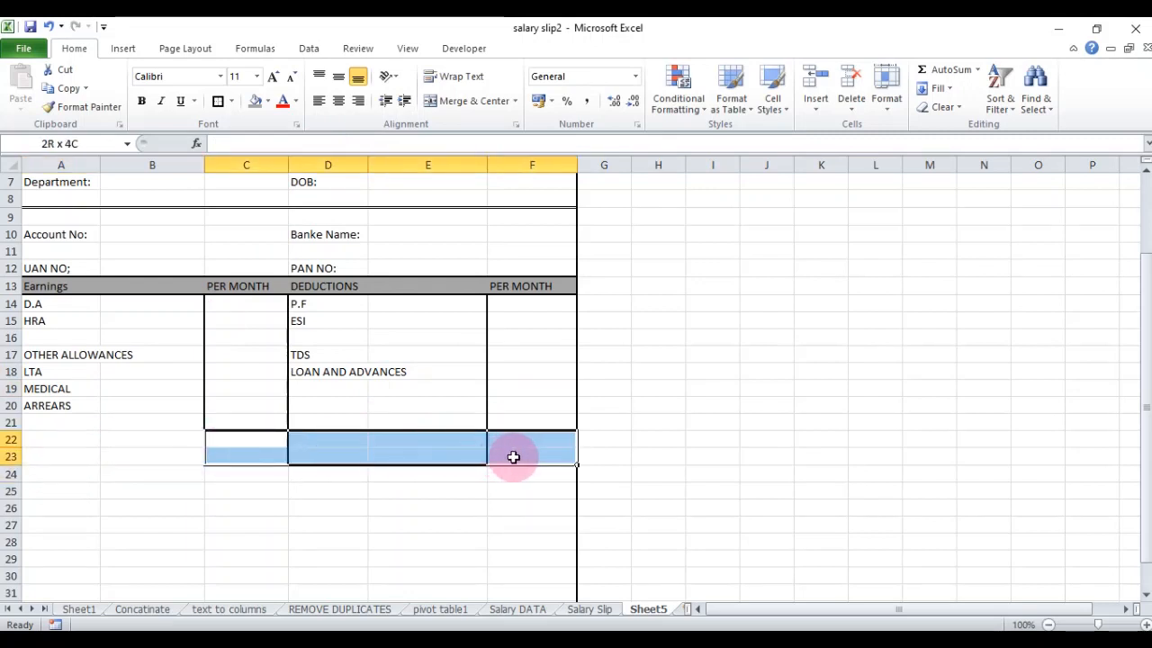
click(231, 102)
click(235, 219)
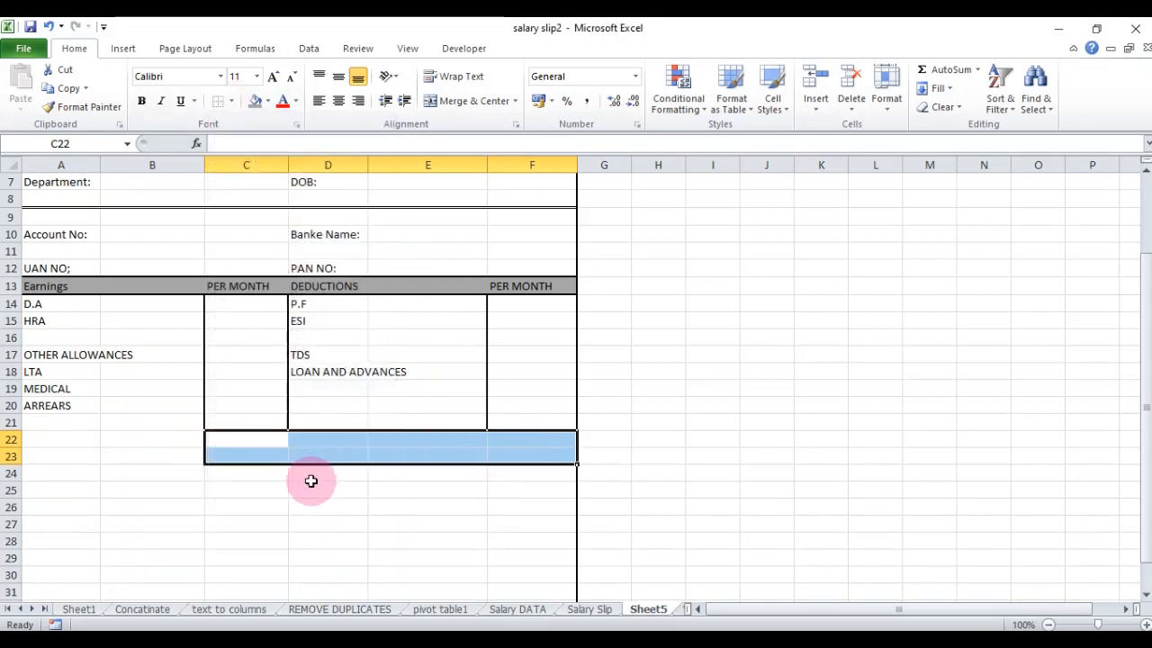
click(308, 486)
click(67, 447)
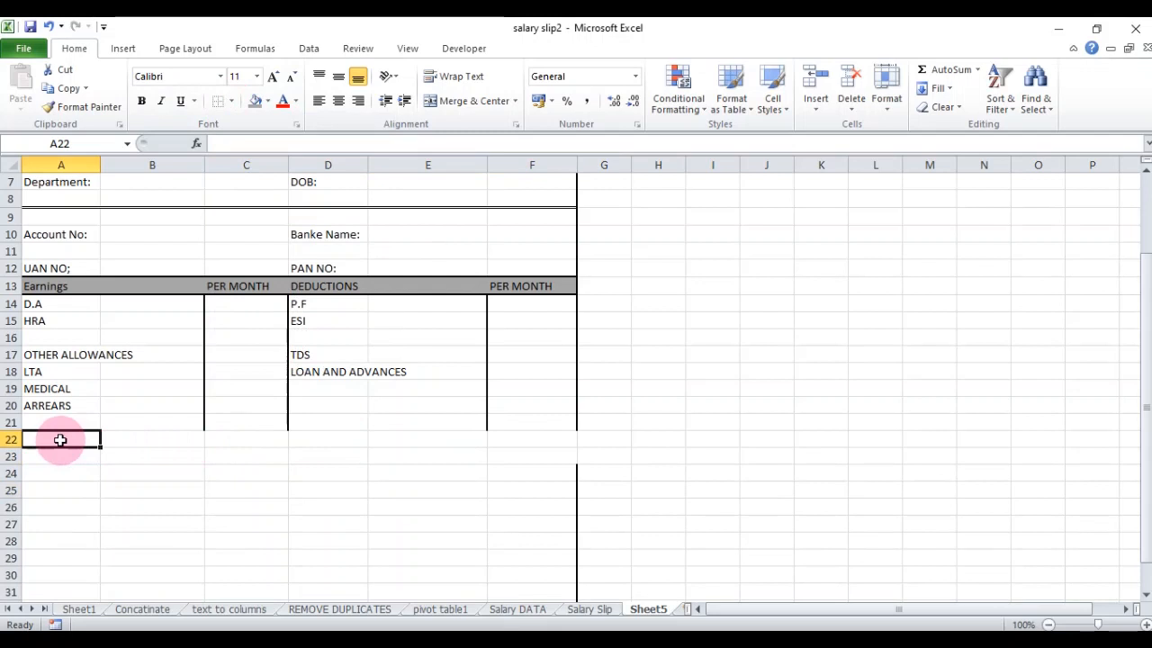
Add a bottom double border beneath row 21 across columns A to F to close the earnings and deductions section.
drag(47, 419, 519, 409)
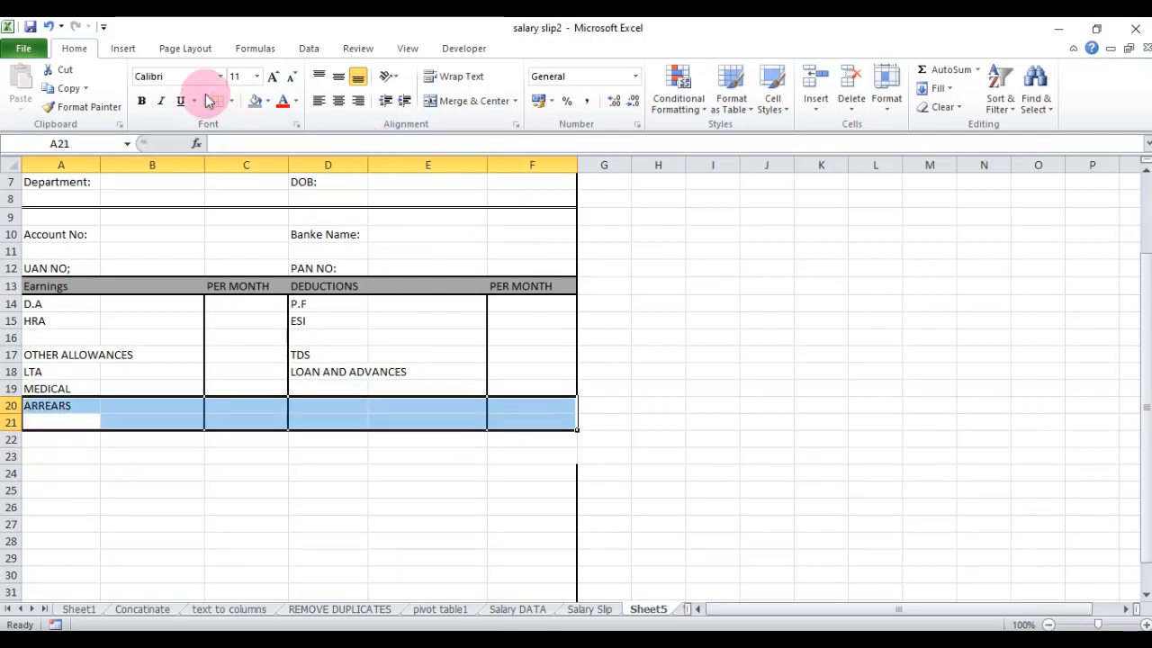
click(232, 101)
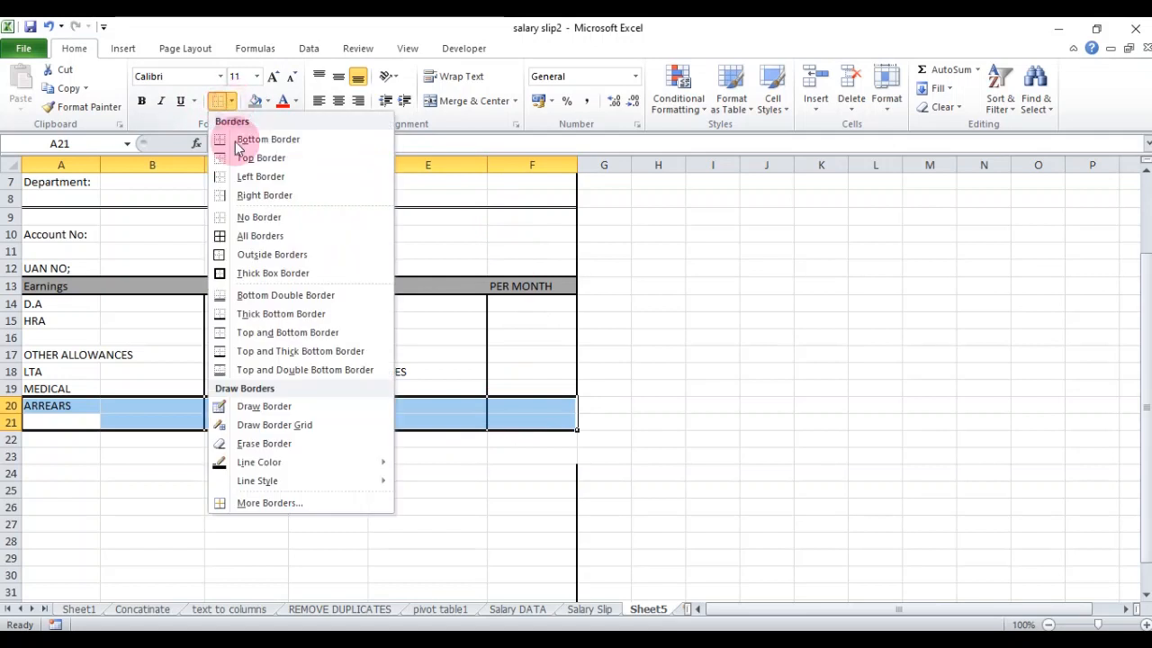
click(244, 303)
click(330, 522)
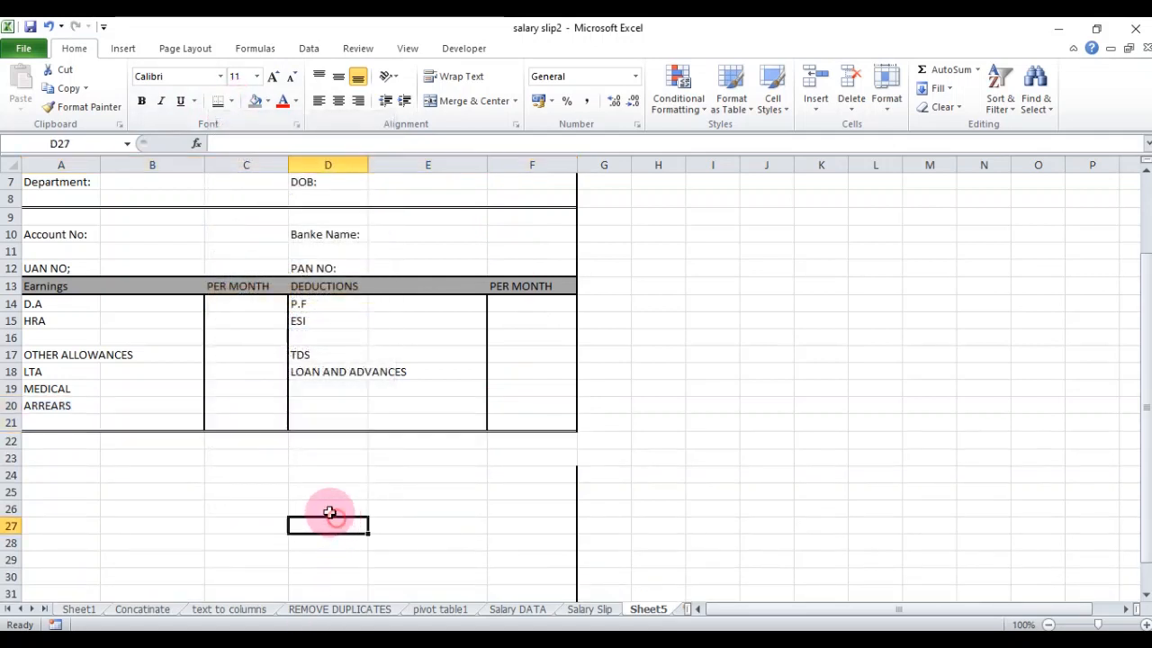
Enter the total labels "Gross Earnings (A)" in cell A23 and "Gross Deductions (B)" in cell D23.
click(75, 456)
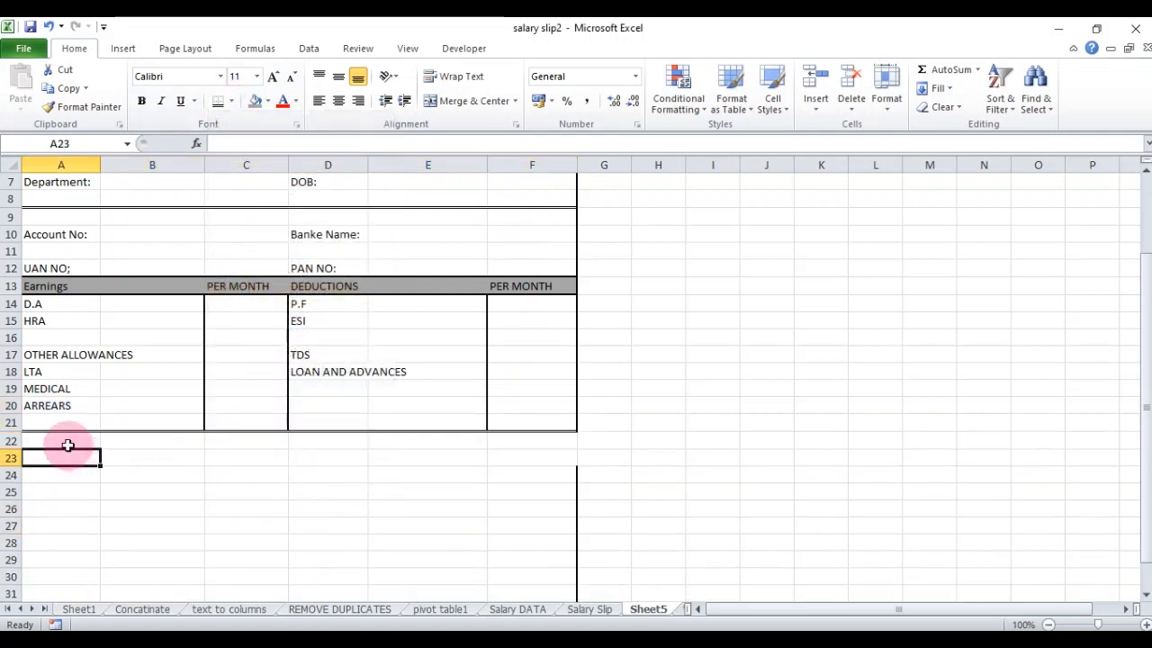
text(g)
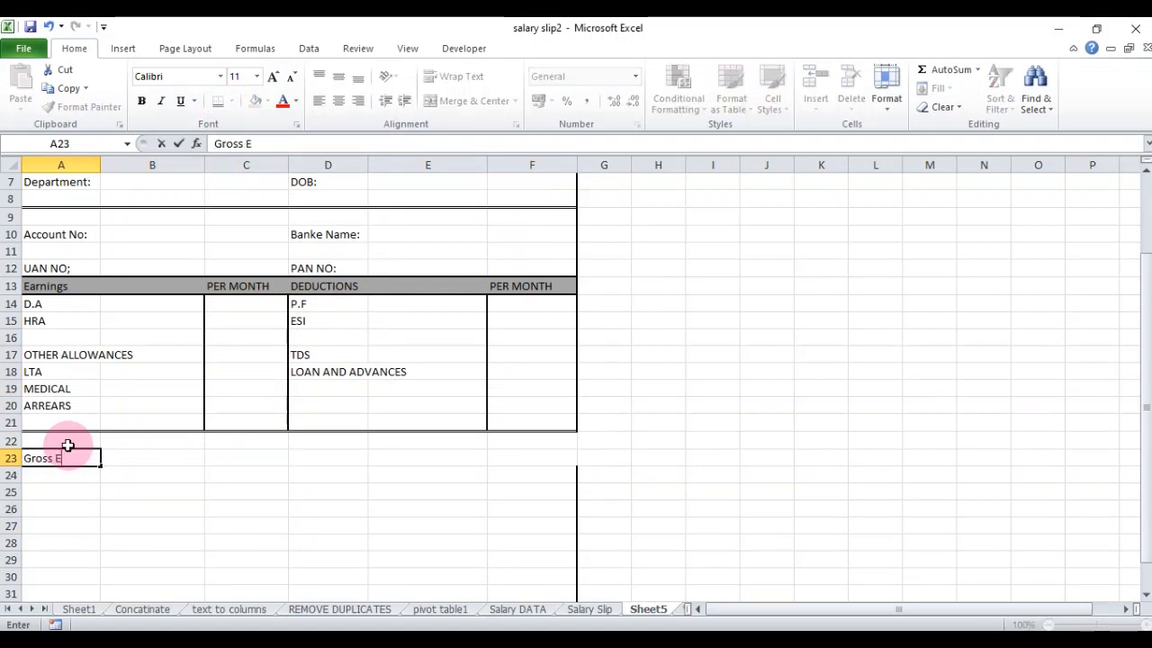
text(ross Earnings (A)
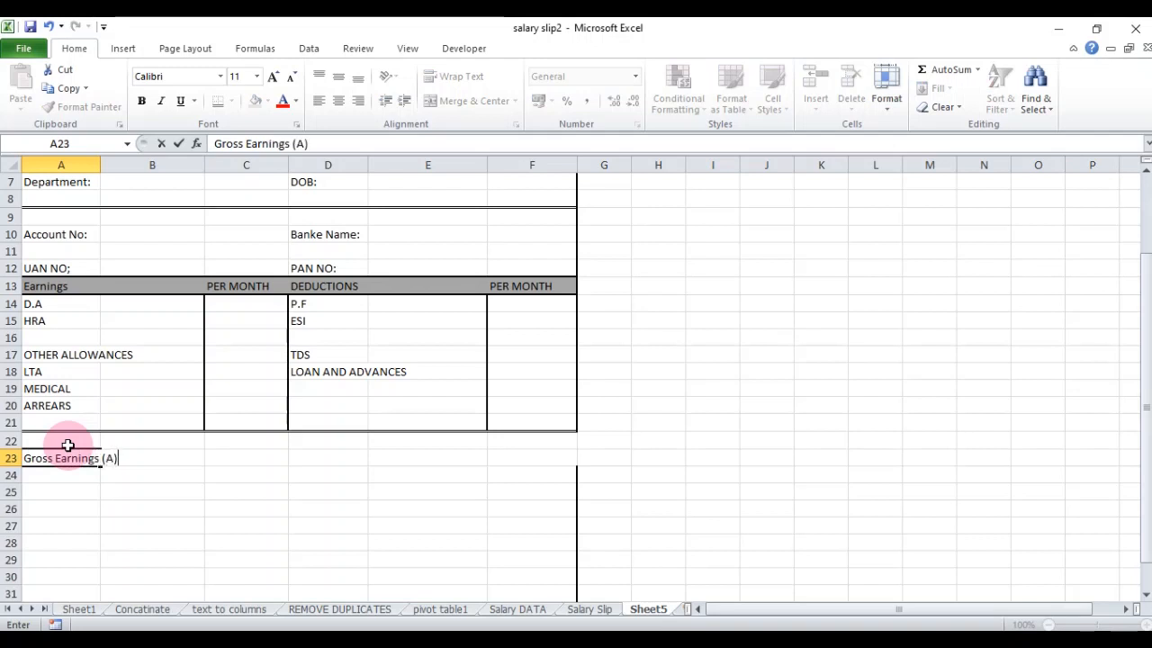
key(Tab)
key(Tab)
key(Tab)
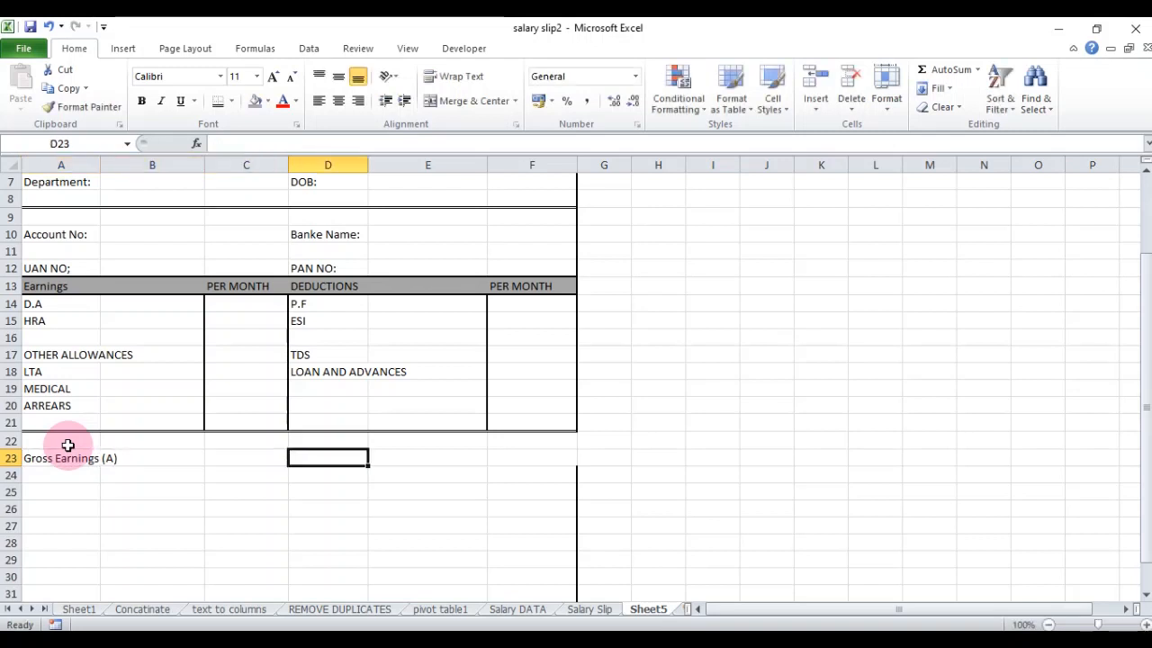
text(Deductions)
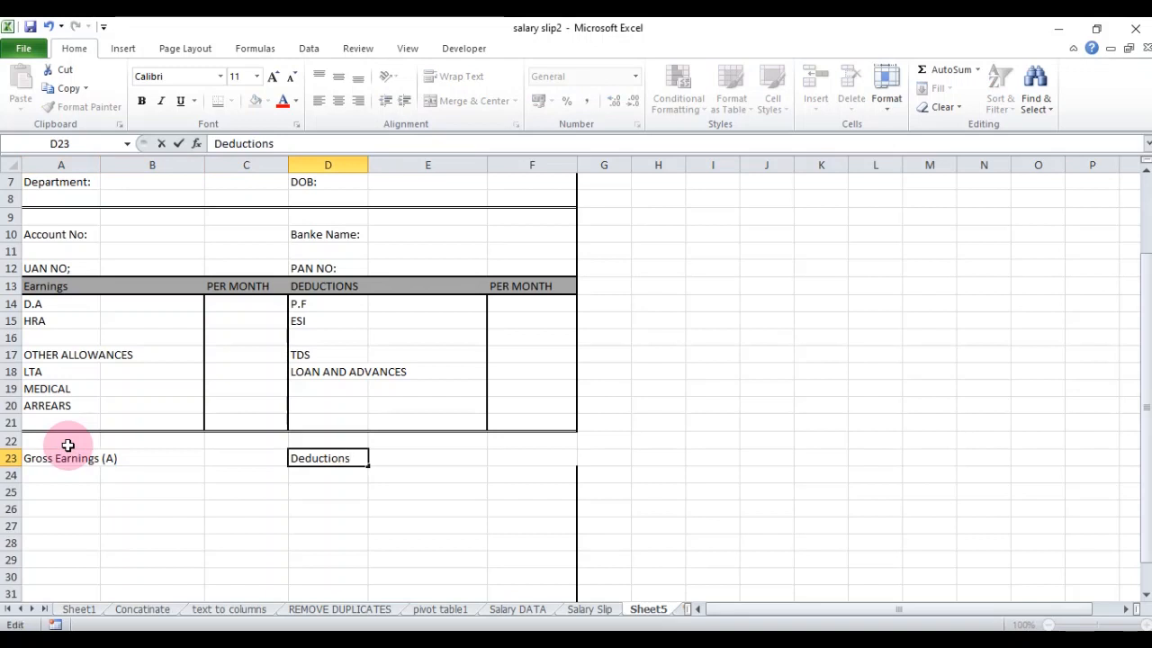
text(Gross)
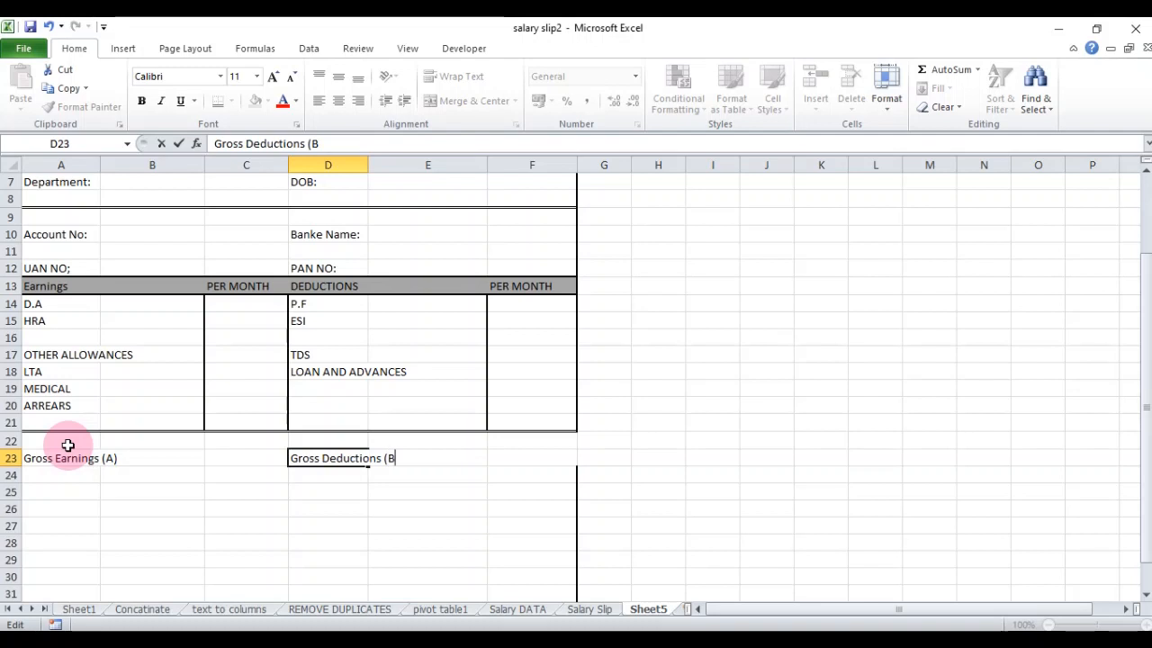
key(Return)
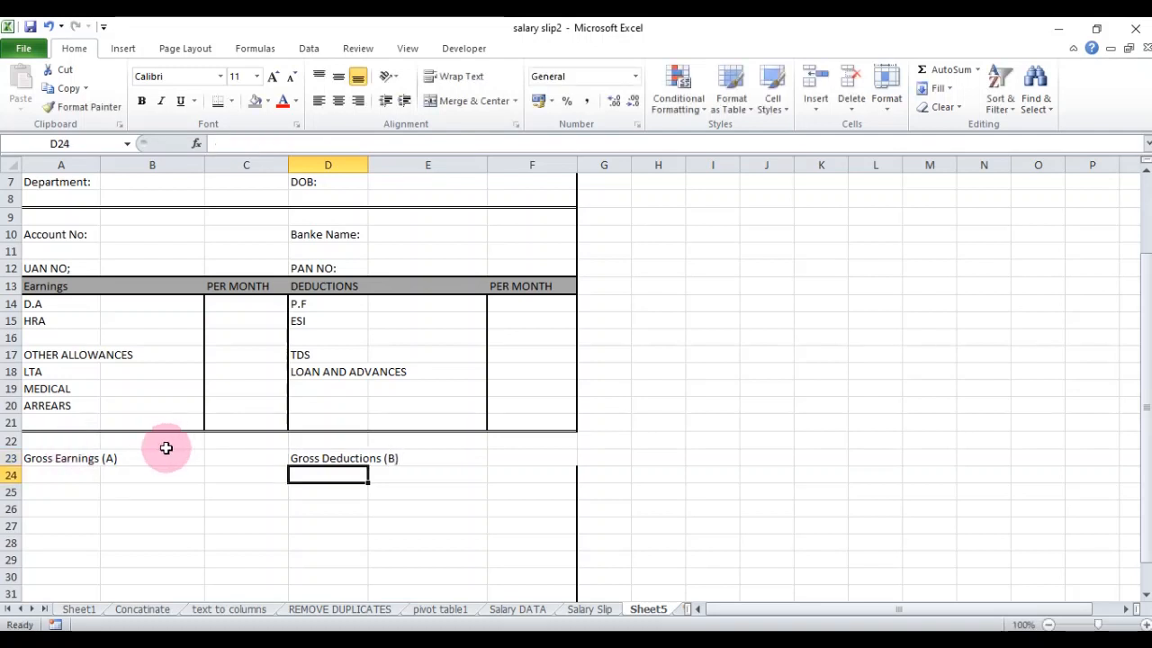
Total the monthly earnings in cell C23 with the formula =SUM(C14:C21).
click(228, 444)
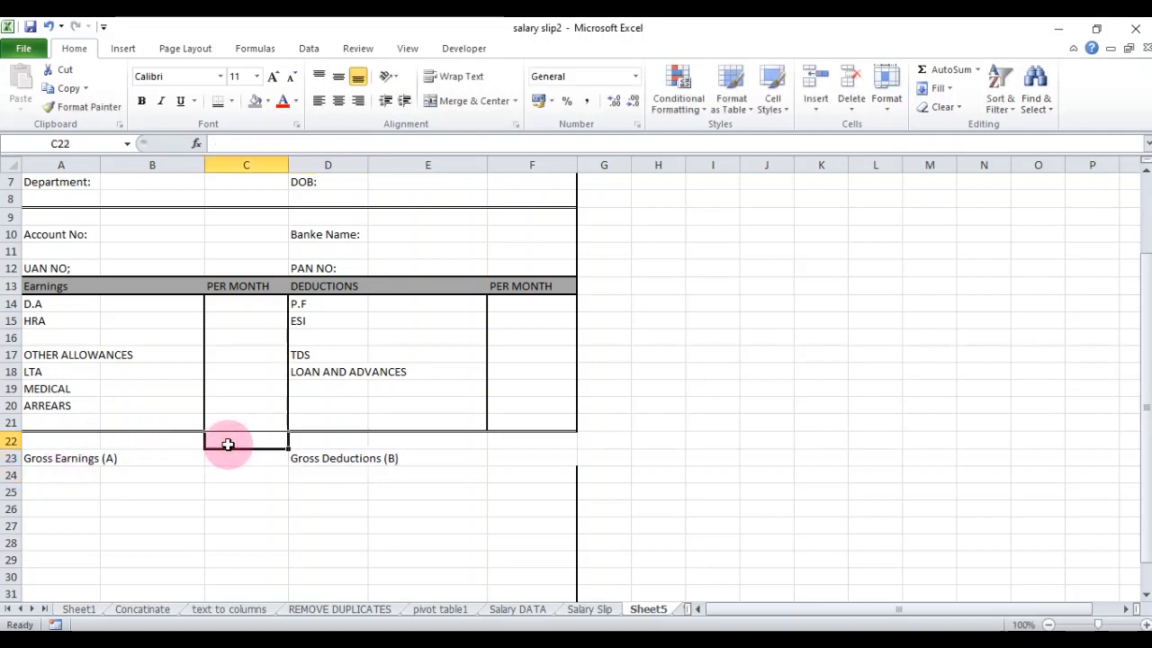
click(230, 457)
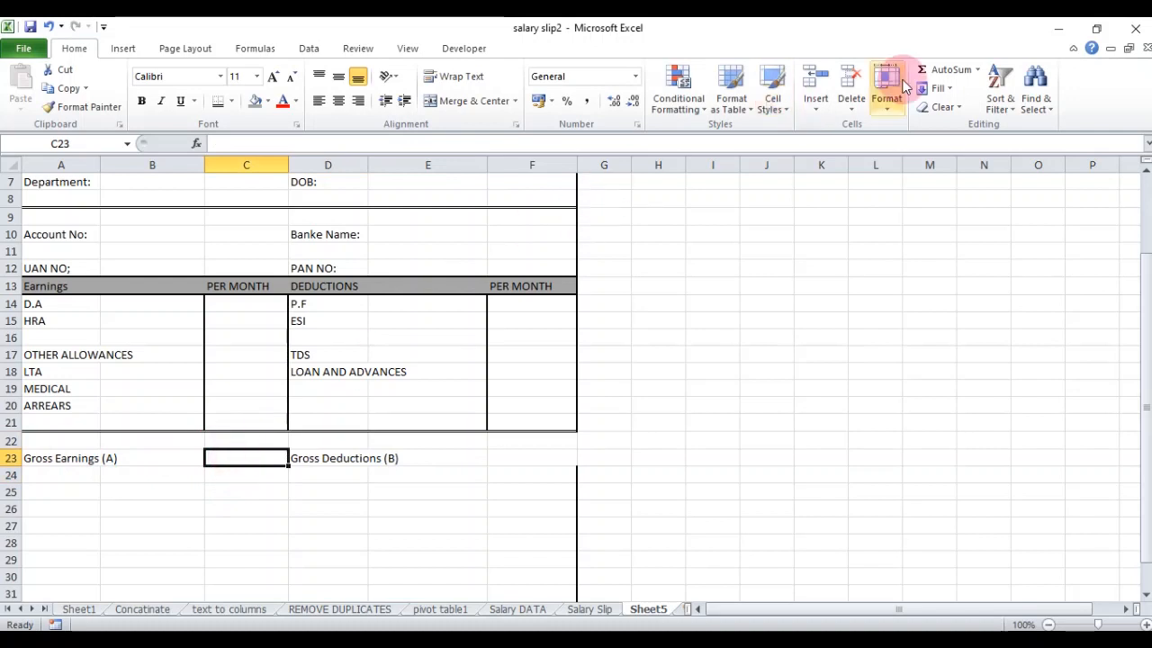
click(946, 69)
drag(236, 304, 236, 424)
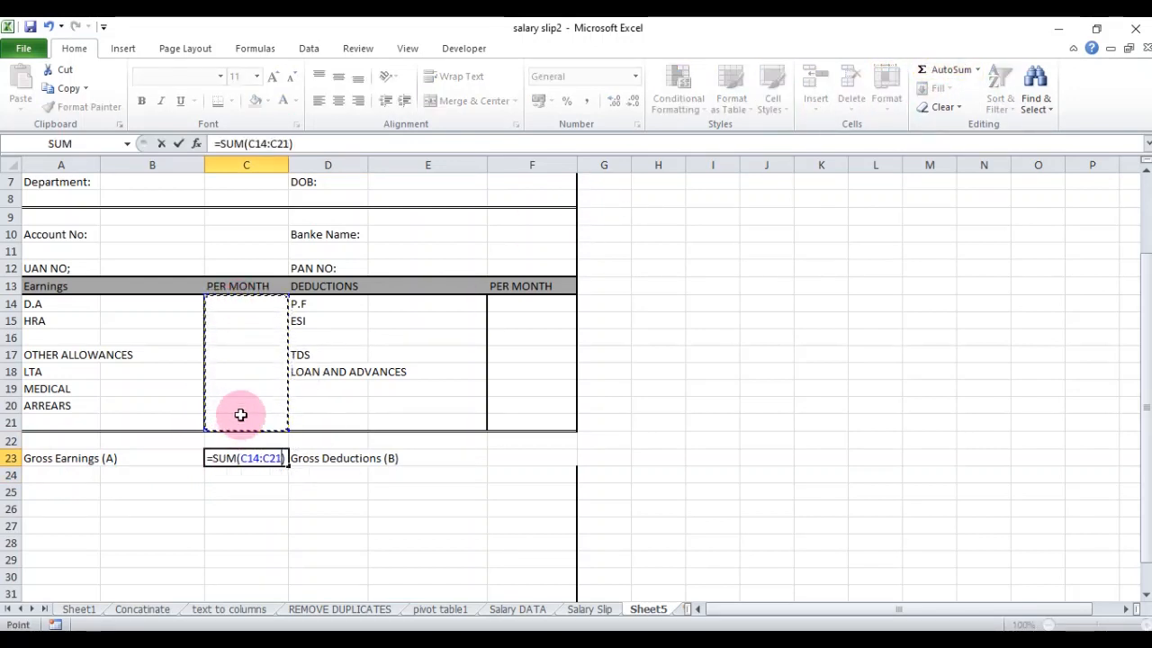
key(Return)
Total the monthly deductions in cell F23 with the formula =SUM(F14:F21).
click(518, 457)
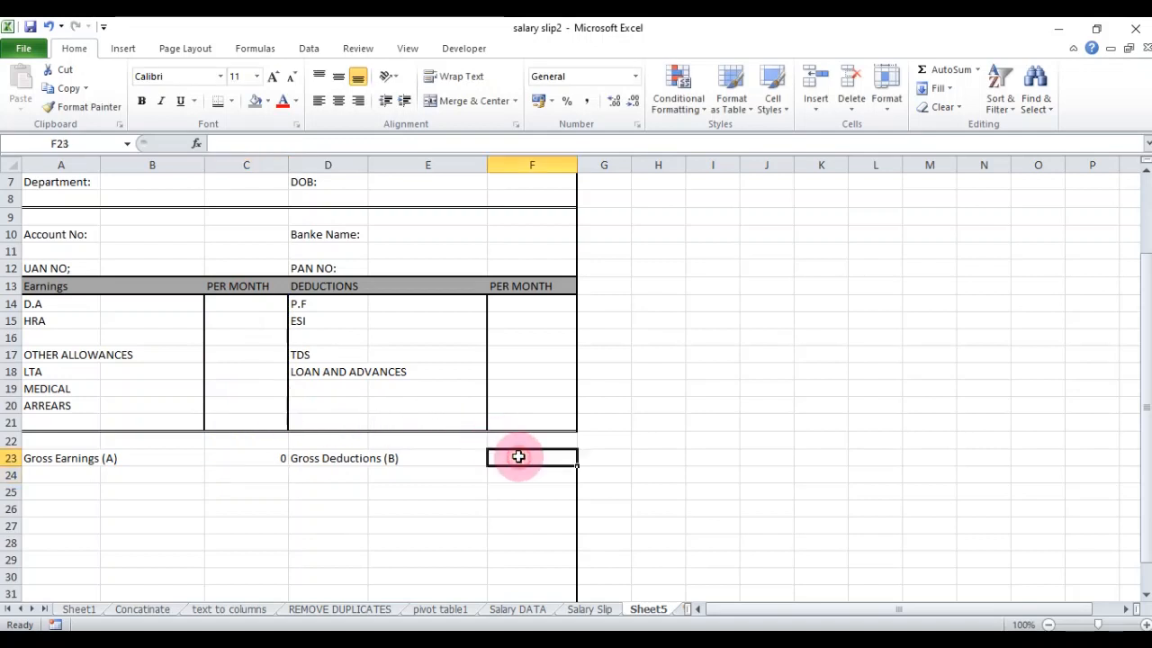
click(932, 69)
drag(512, 305, 527, 424)
key(Return)
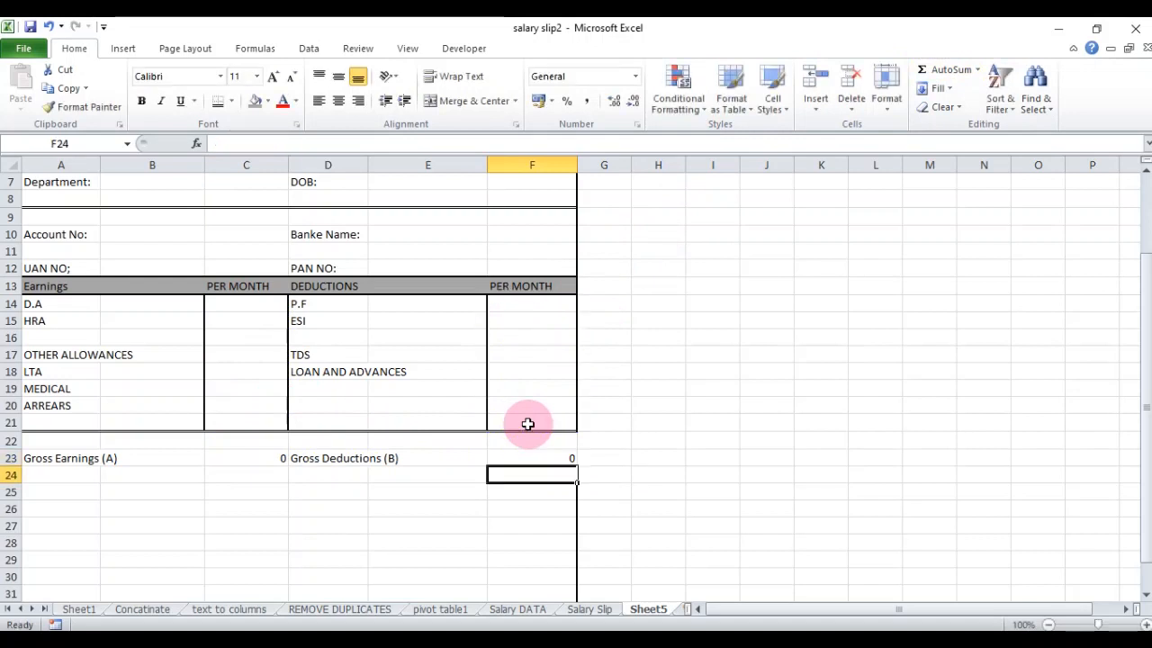
Make the "Gross Deductions (B)" label in cell D23 bold.
click(561, 455)
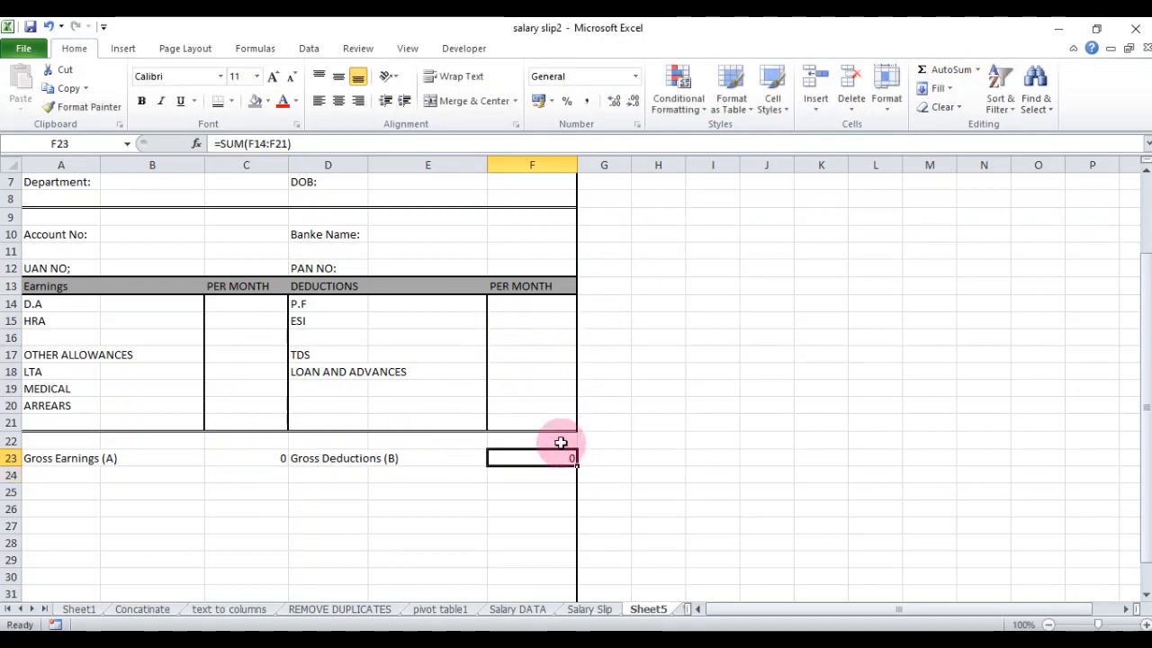
click(279, 458)
click(308, 460)
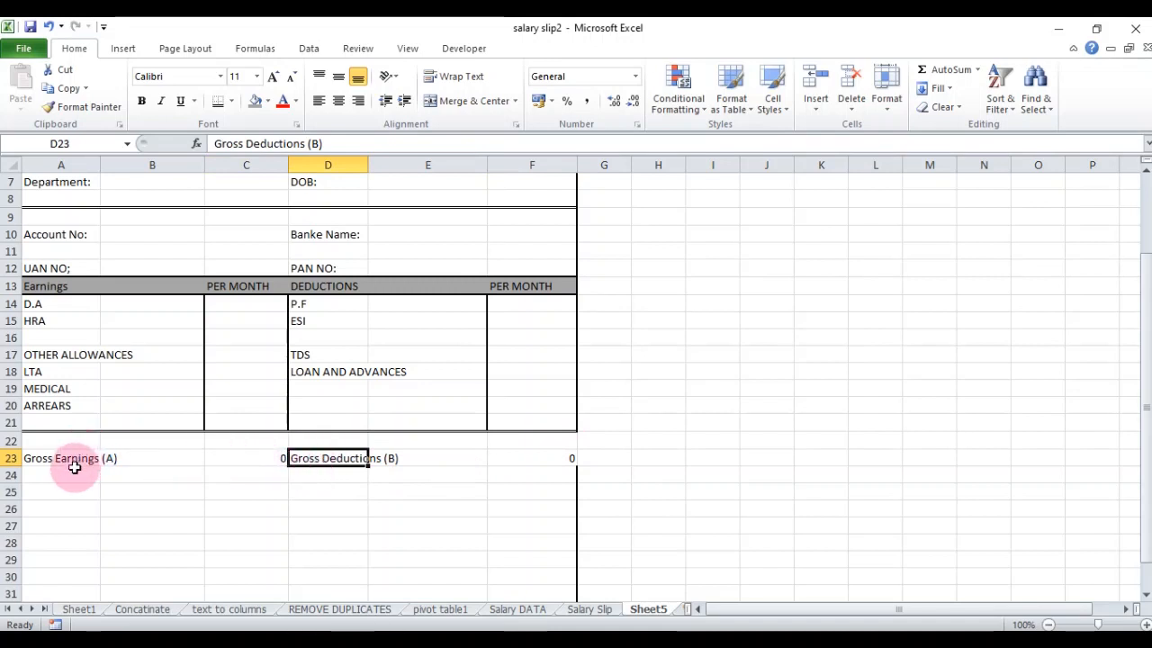
click(141, 101)
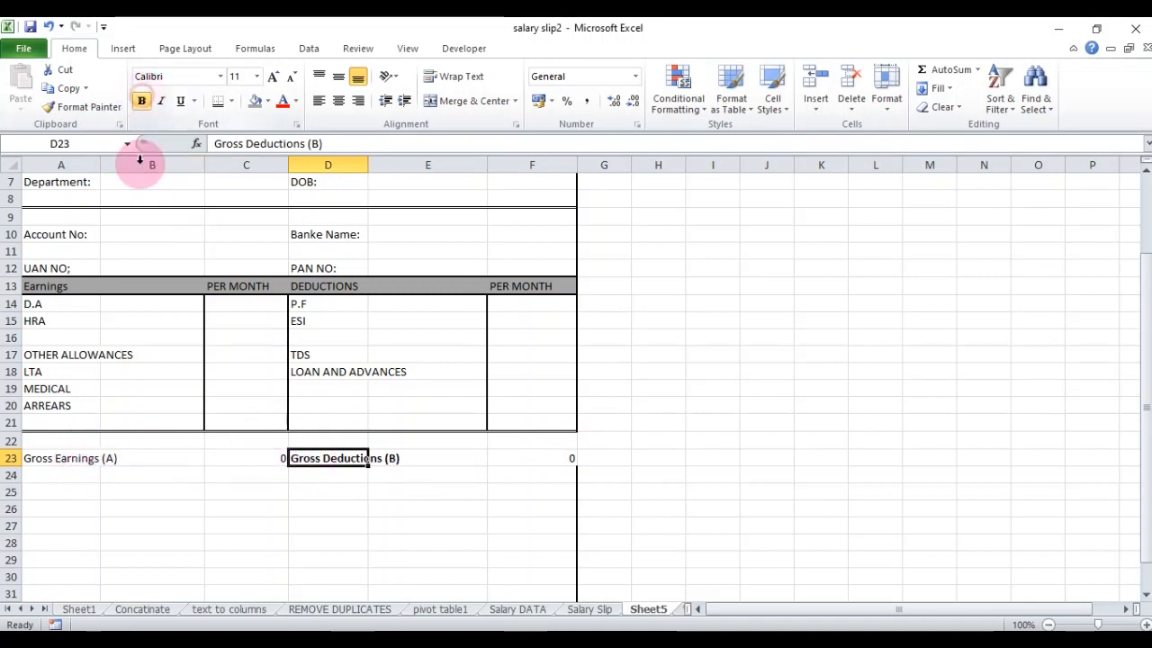
Bold the earnings labels in cells A14 to A20 and the deduction labels in cells D14 to D19.
click(90, 457)
drag(62, 403, 61, 303)
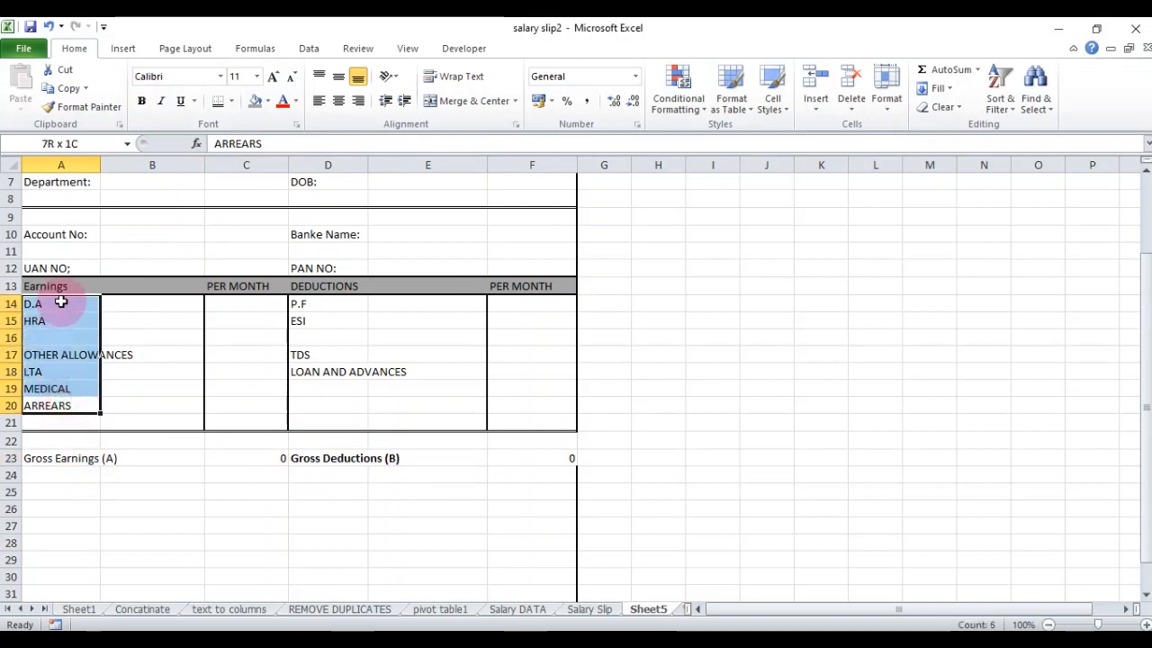
click(141, 100)
click(315, 305)
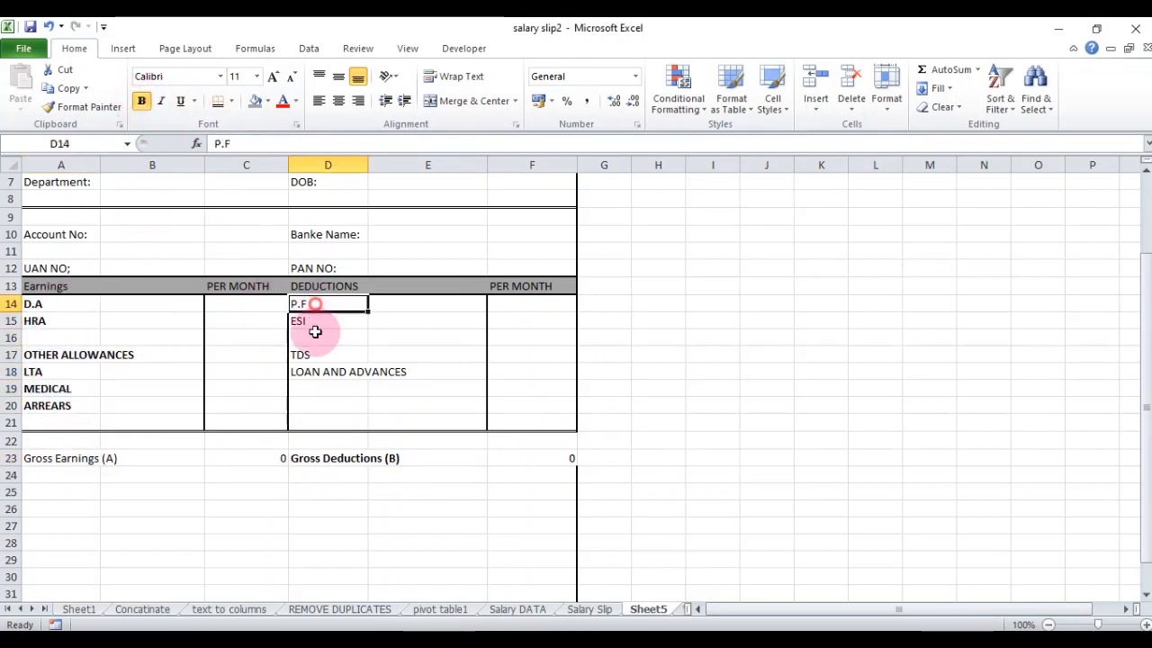
drag(315, 331, 314, 392)
click(141, 101)
Bold the employee and bank detail labels in cells D3 to D12 and A3 to A12.
scroll(329, 366, up, 2)
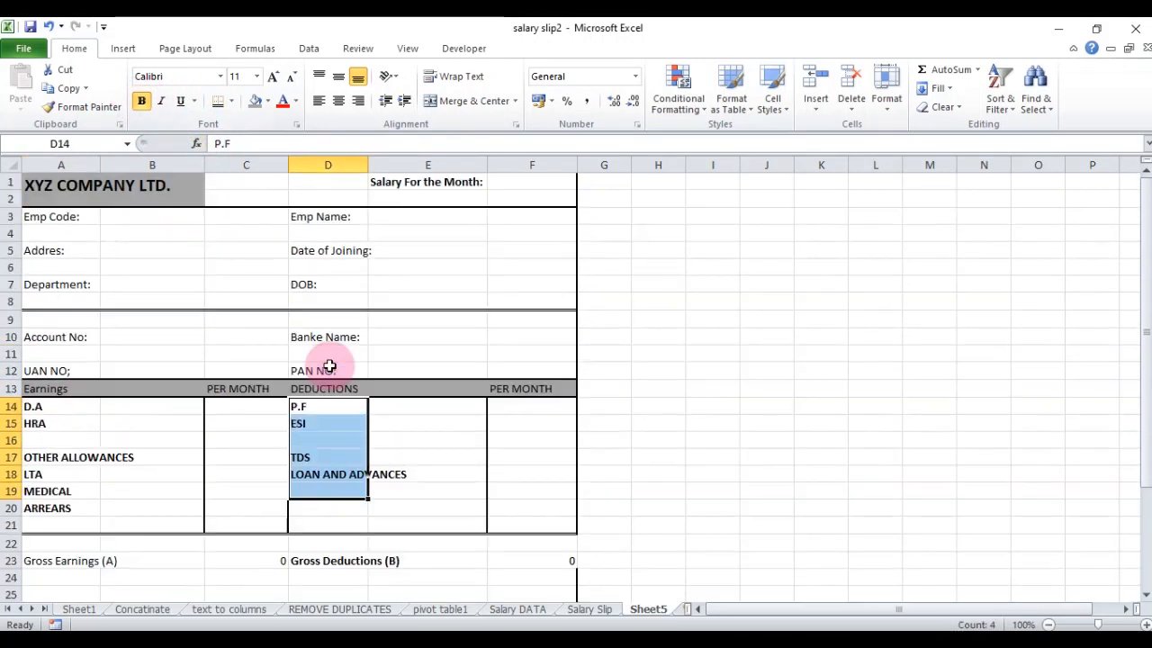
drag(327, 364, 329, 222)
click(141, 101)
drag(57, 218, 56, 369)
click(142, 101)
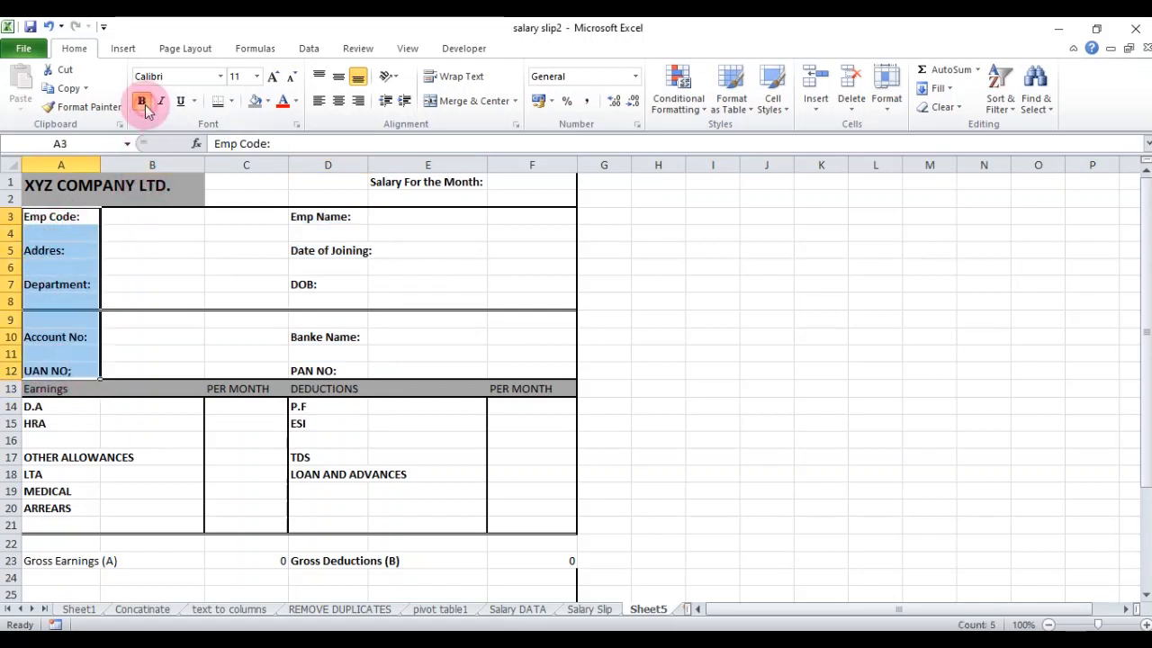
Format the earnings and deductions header row A13 to F13 as bold with font size 12.
drag(62, 391, 531, 388)
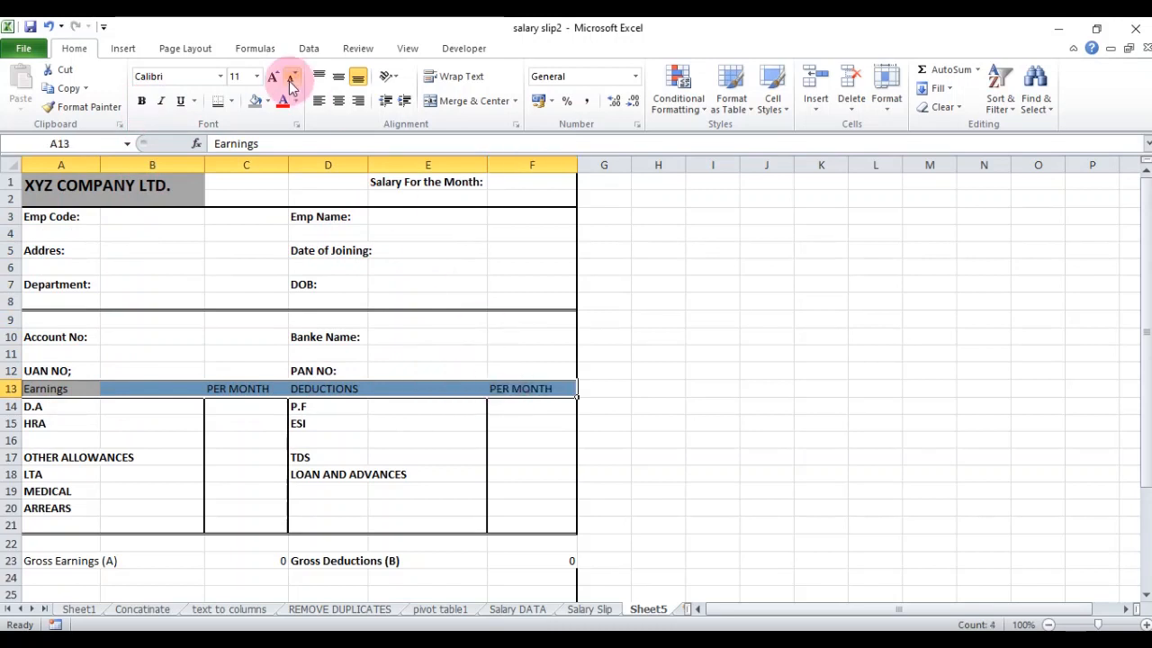
click(142, 102)
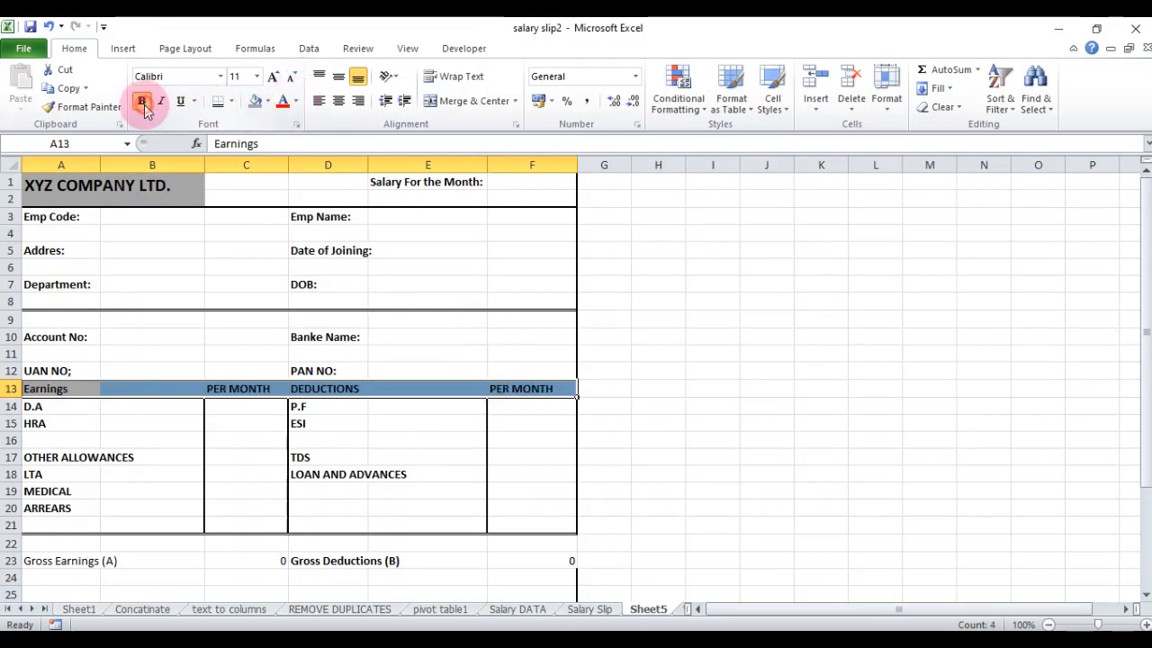
click(273, 75)
click(273, 75)
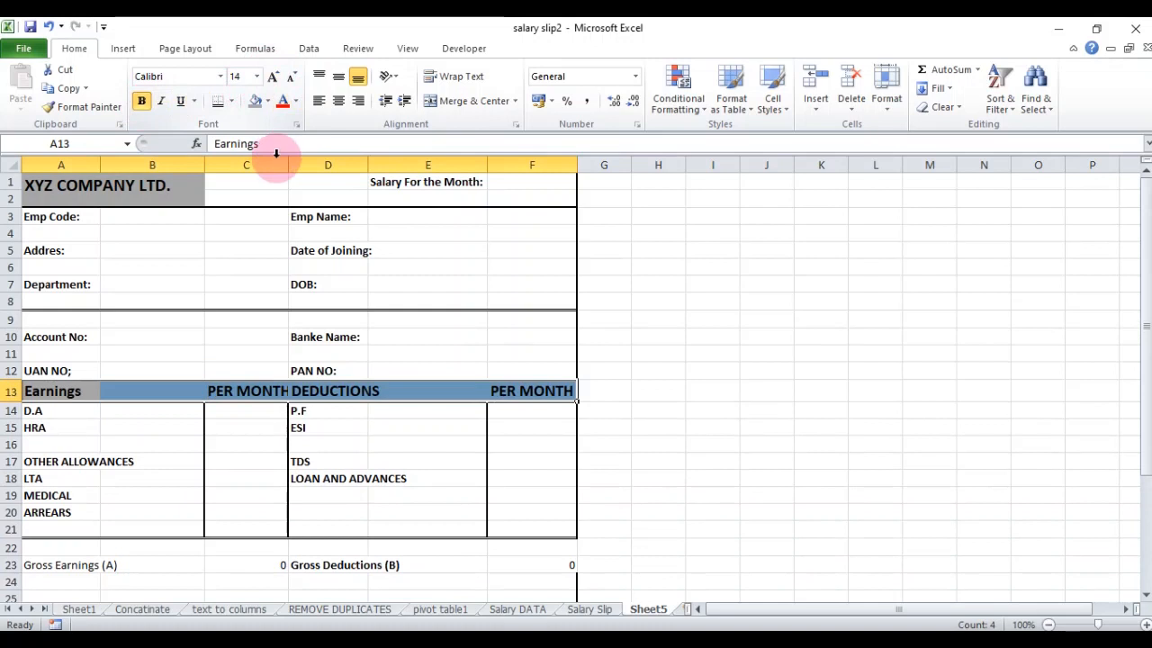
click(291, 75)
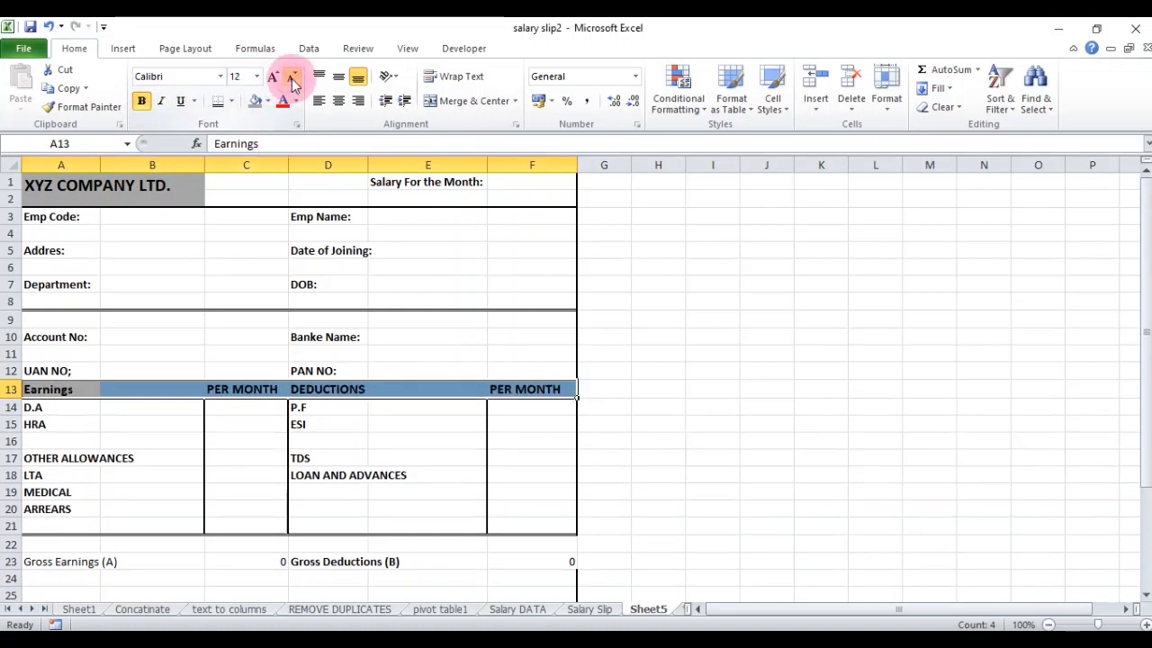
click(339, 103)
click(339, 102)
click(339, 103)
click(339, 102)
Merge and center the "DEDUCTIONS" heading across D13 to E13 and the "Earnings" heading across A13 to B13.
click(351, 418)
click(351, 396)
drag(351, 393, 412, 393)
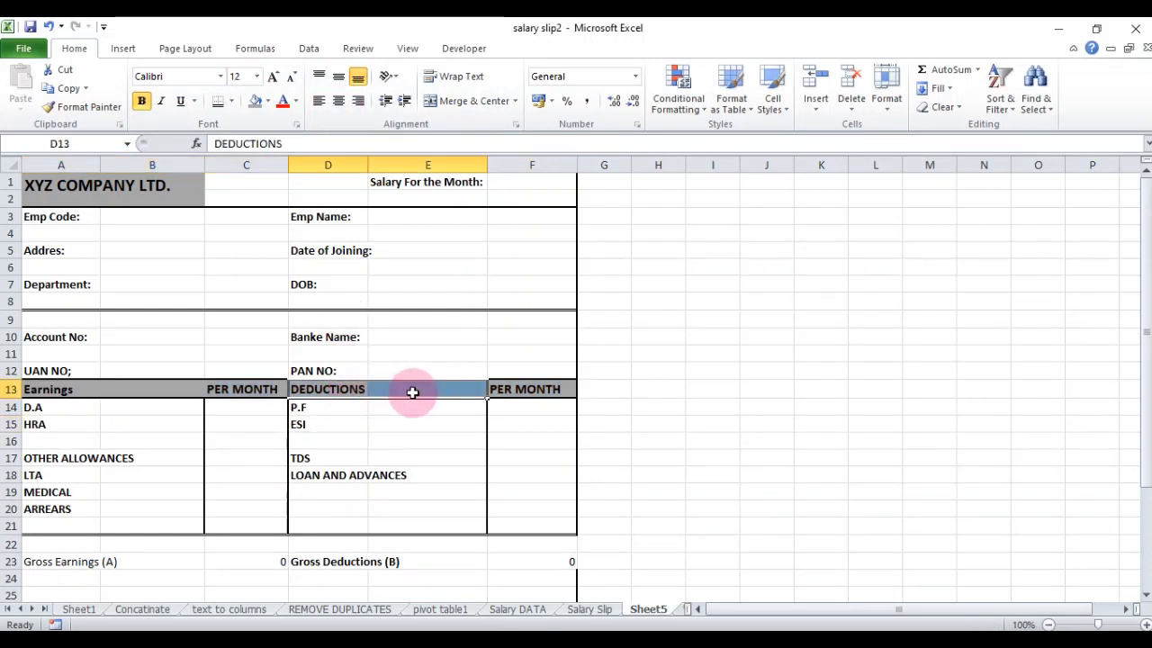
click(470, 101)
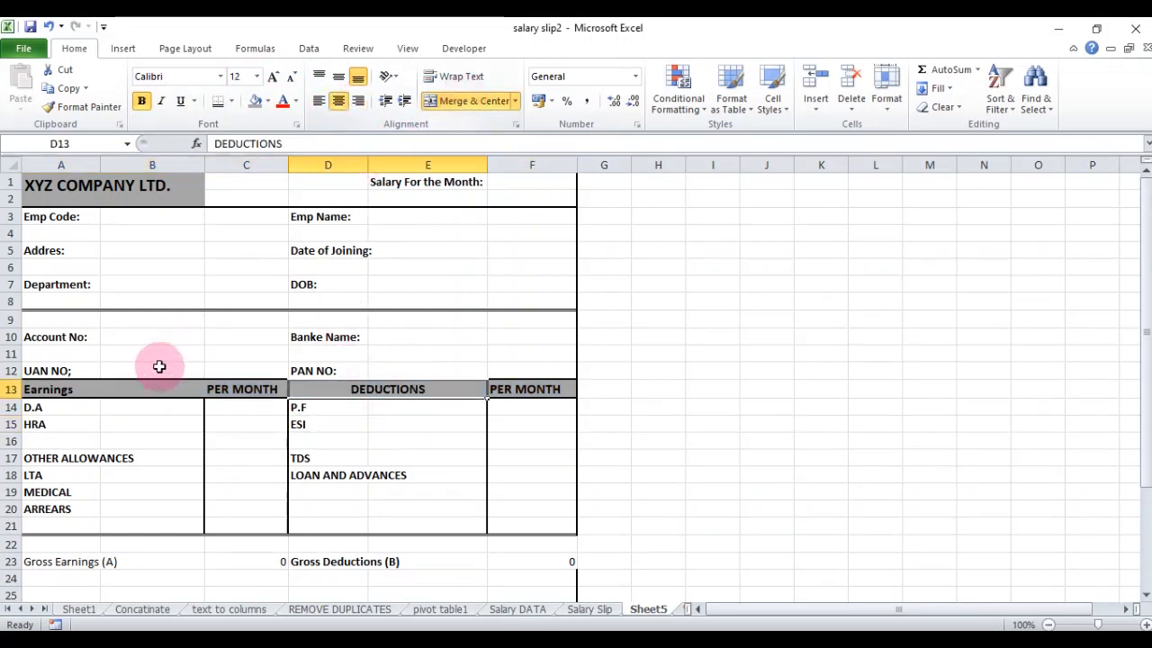
click(105, 390)
drag(93, 388, 129, 388)
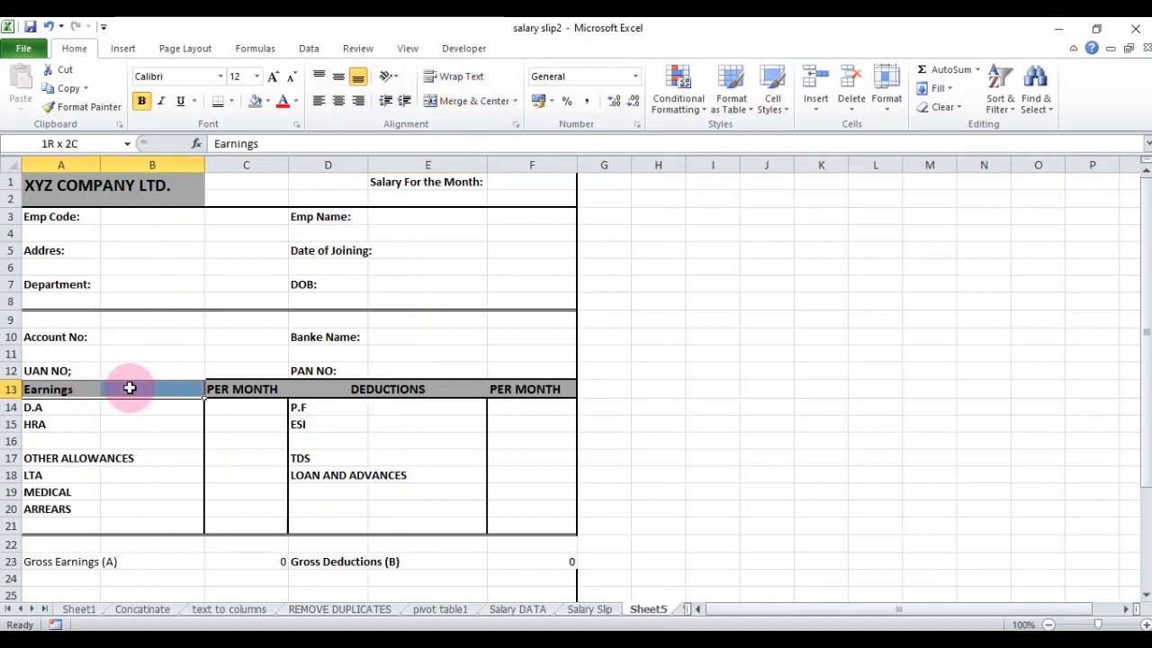
click(470, 101)
click(322, 478)
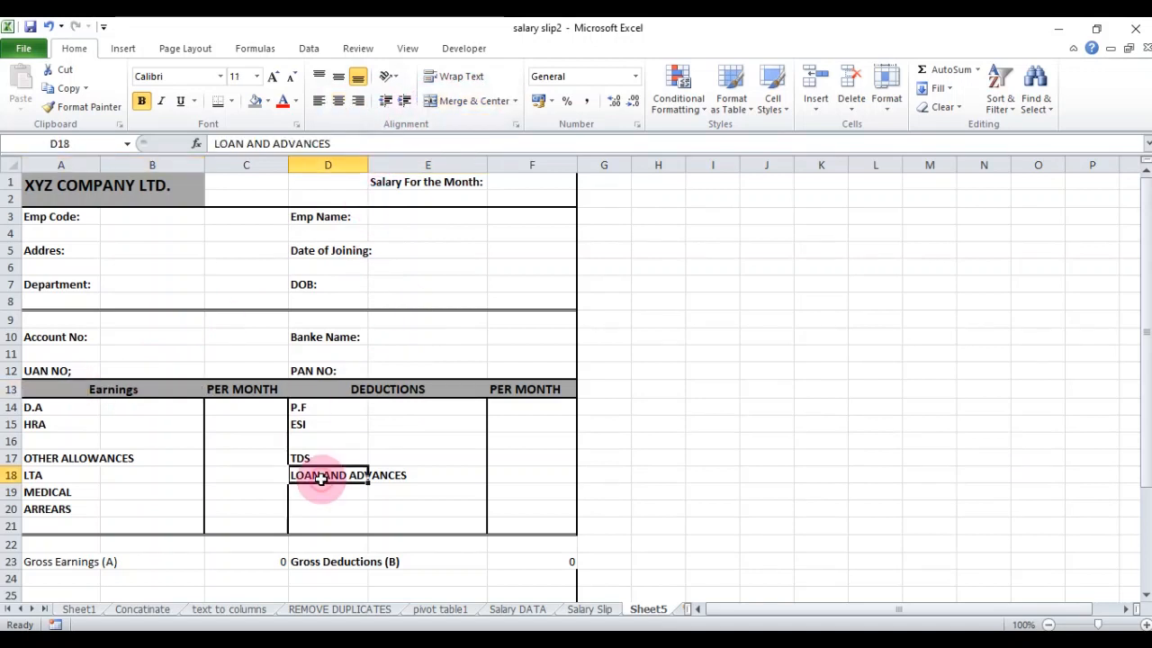
Add a thick bottom border beneath row 24 from column A to F, below the gross totals.
scroll(315, 473, down, 2)
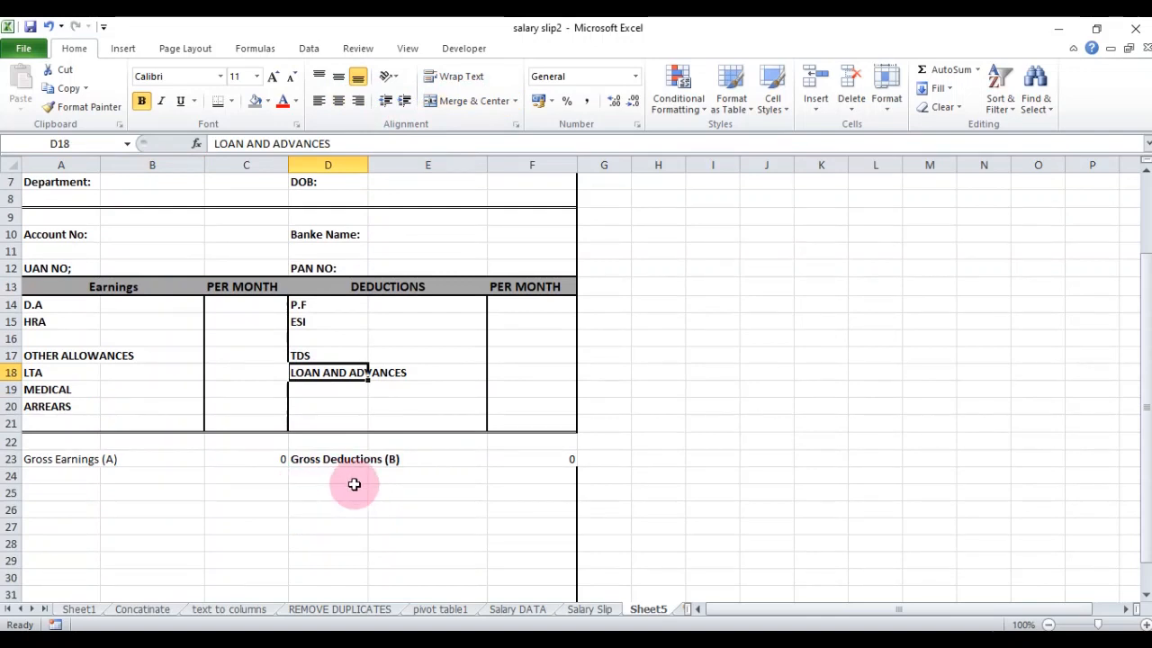
click(63, 491)
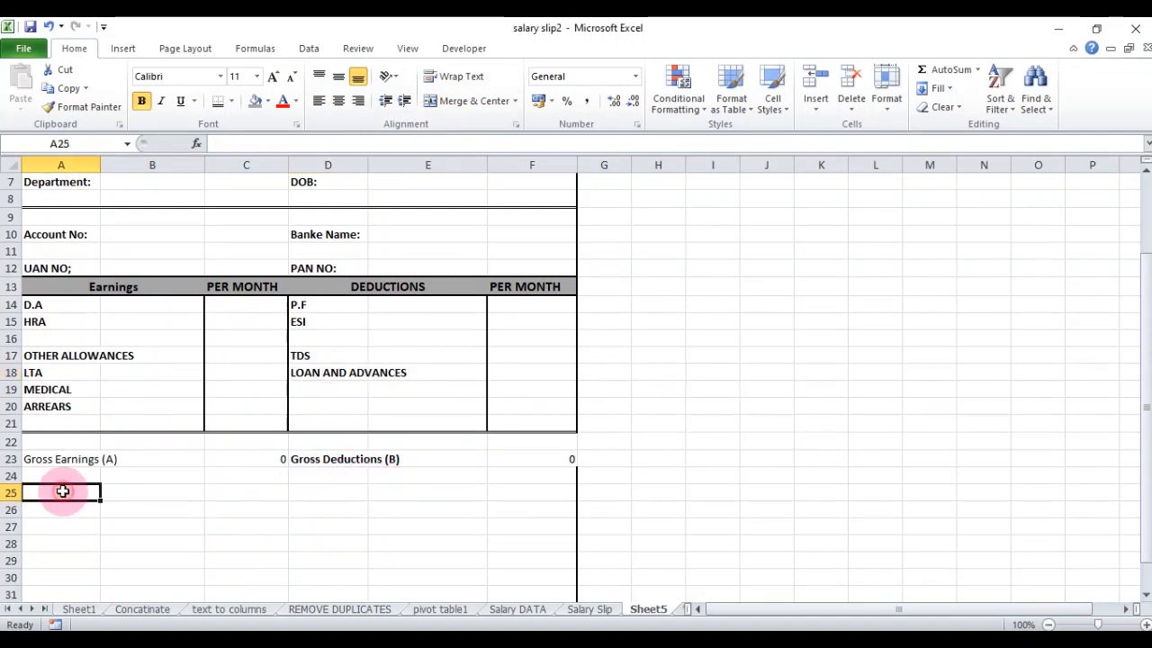
click(50, 474)
drag(50, 474, 504, 477)
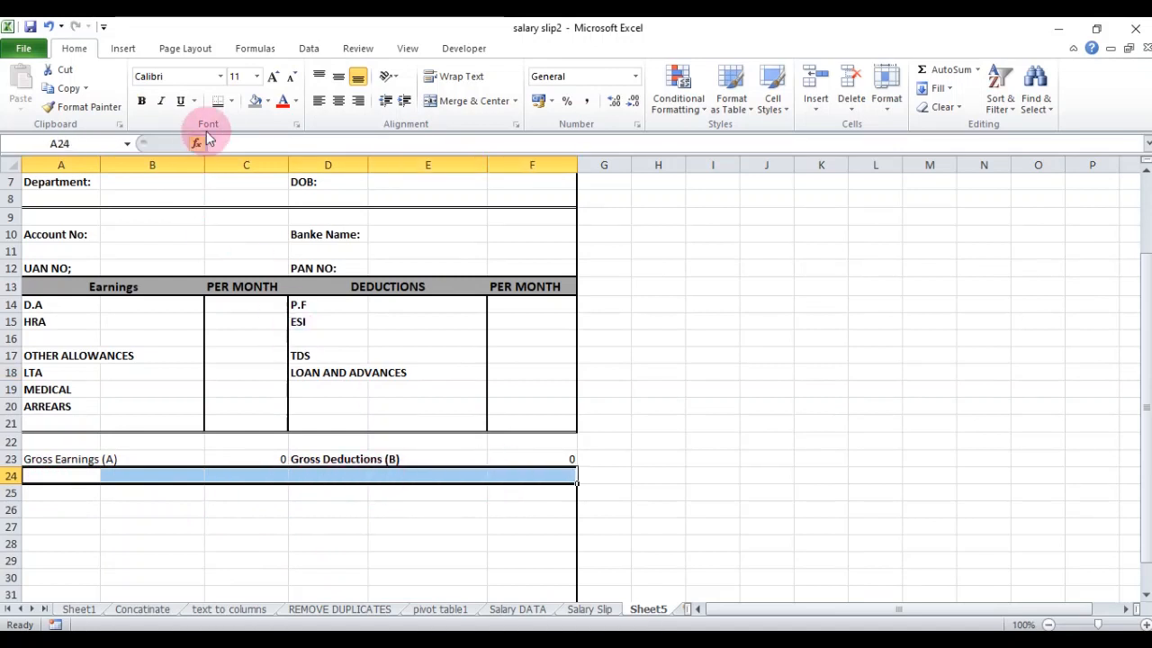
click(231, 101)
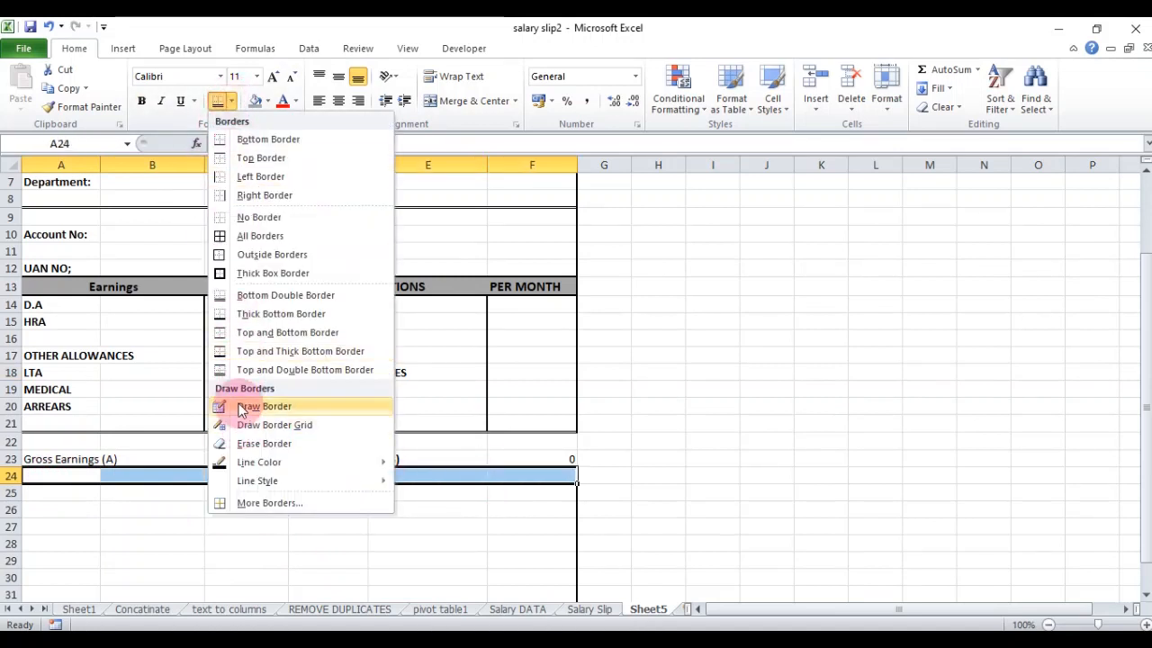
click(236, 313)
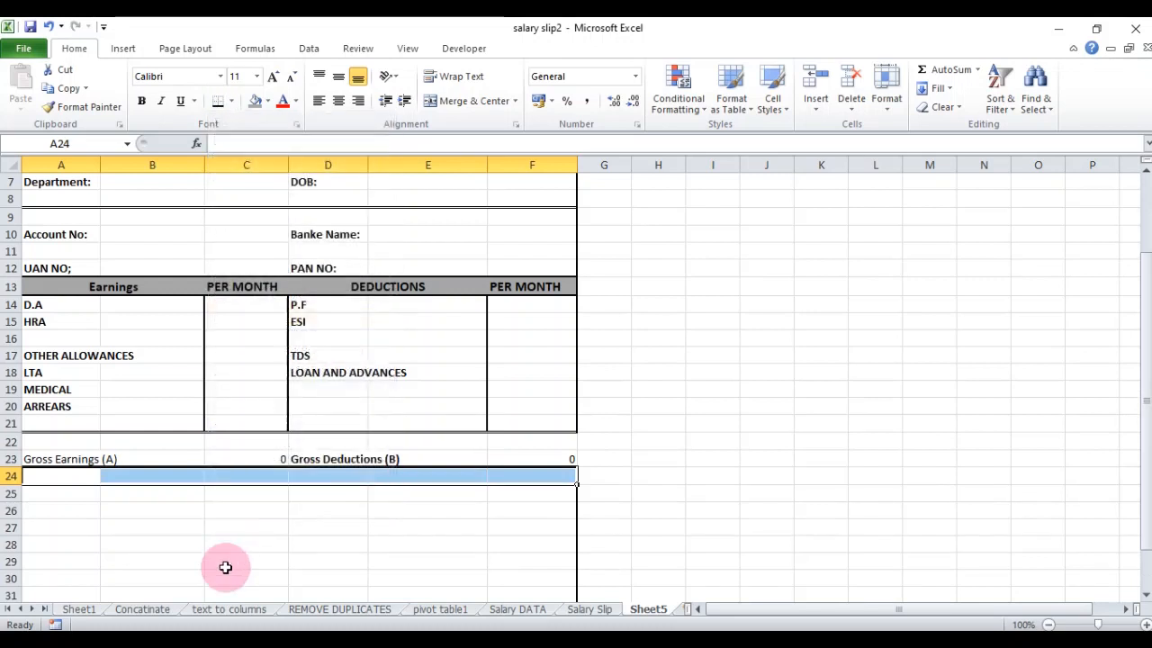
Enter the label "Net Salary (A-B)" in cell A26.
click(232, 544)
click(48, 506)
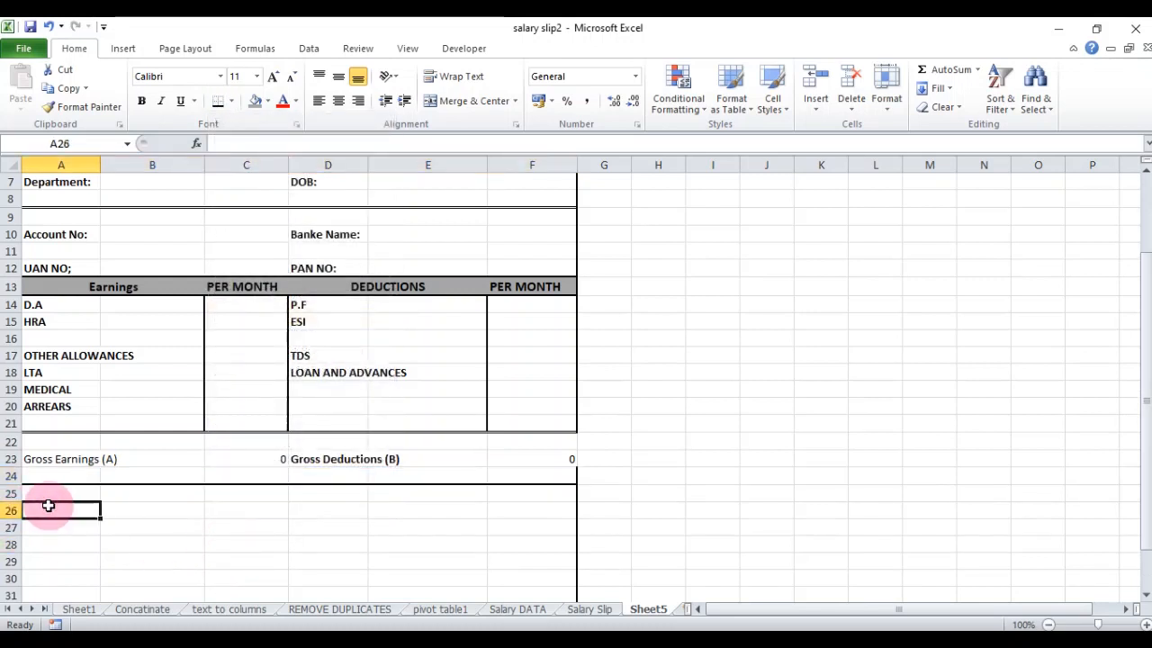
text(Net Salary (A-B)
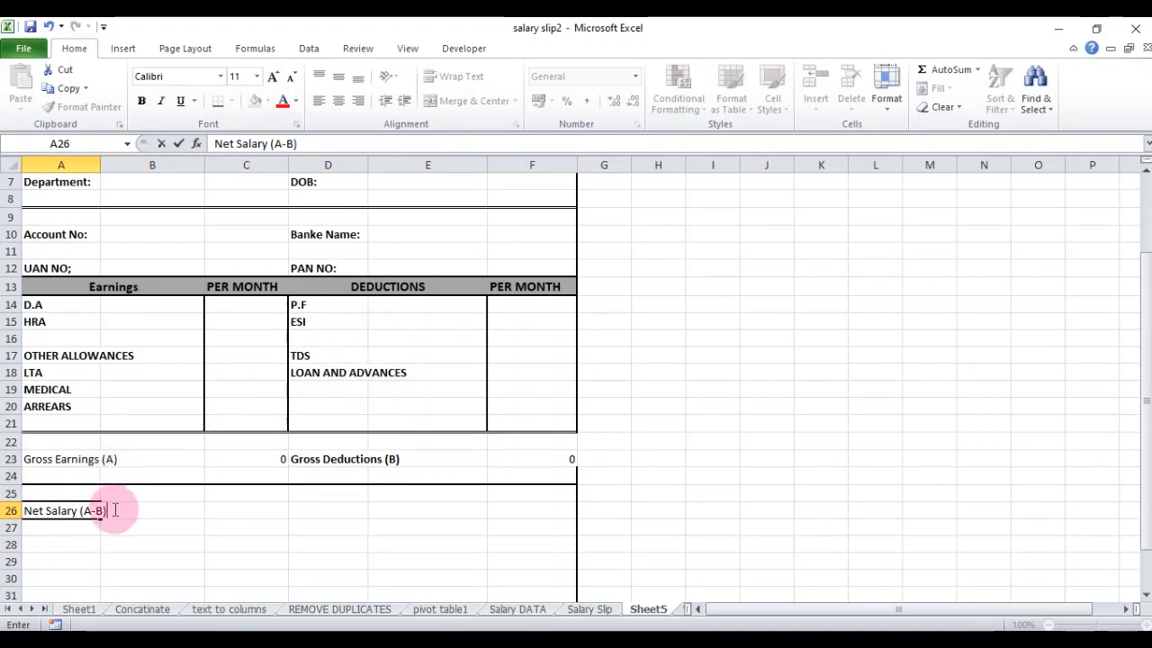
key(Return)
Bold the "Gross Earnings (A)" label in A23 and the "Net Salary (A-B)" label in A26.
click(77, 463)
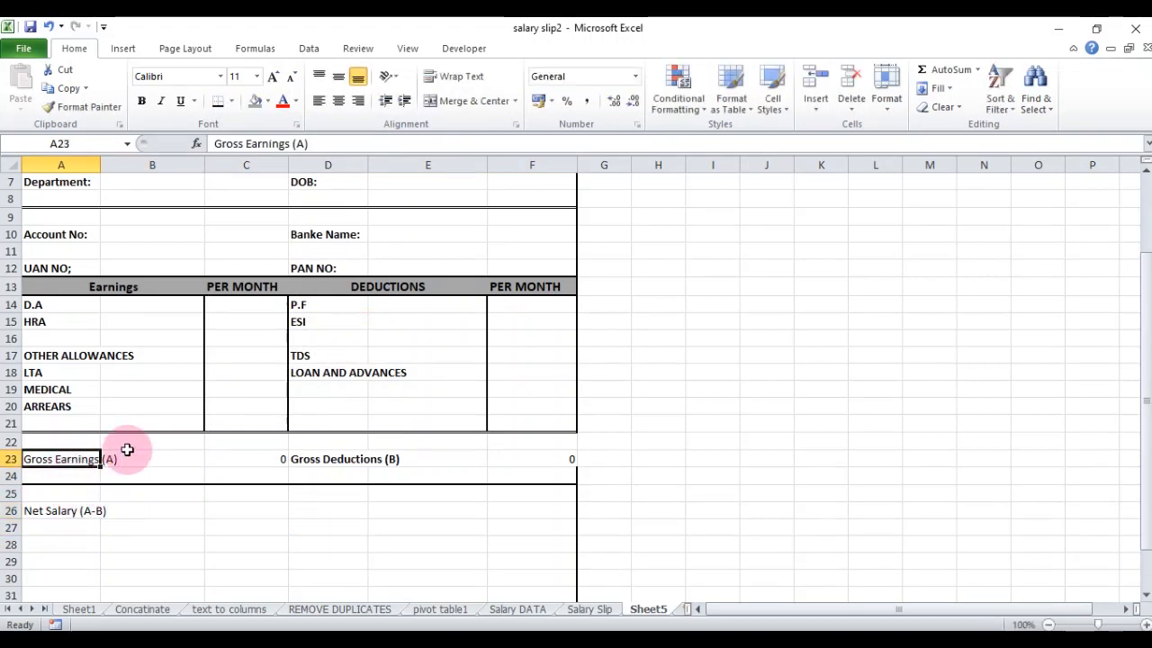
click(141, 101)
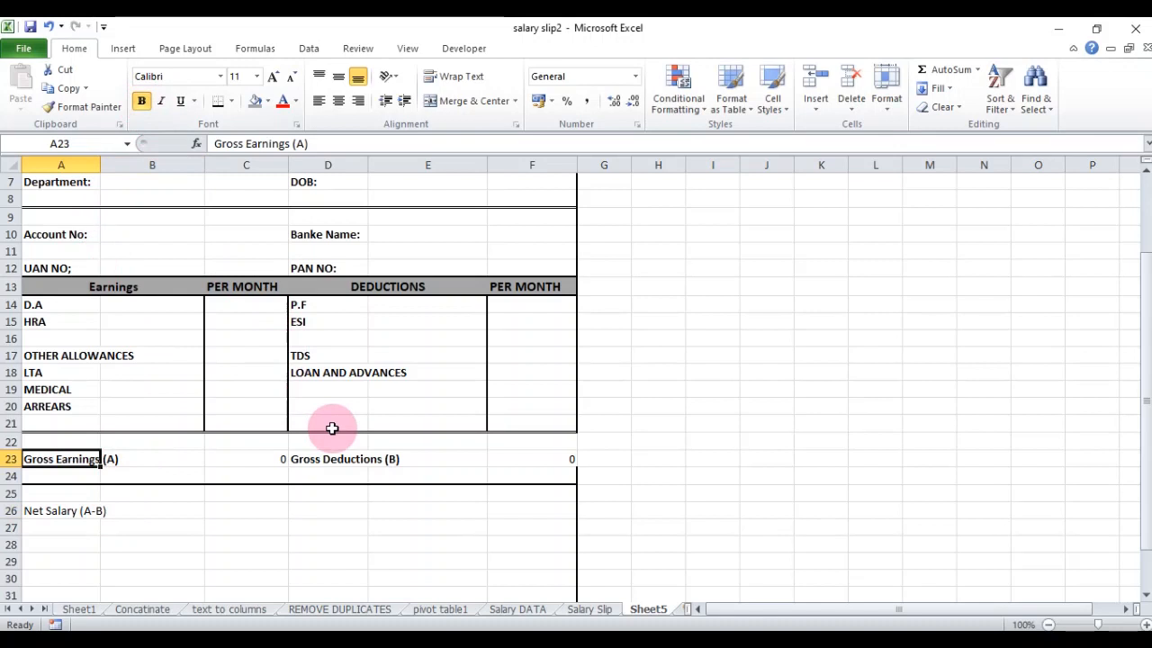
click(80, 511)
click(142, 100)
Calculate the net salary in C26 with the formula =C23-F23, subtracting gross deductions from gross earnings.
click(211, 513)
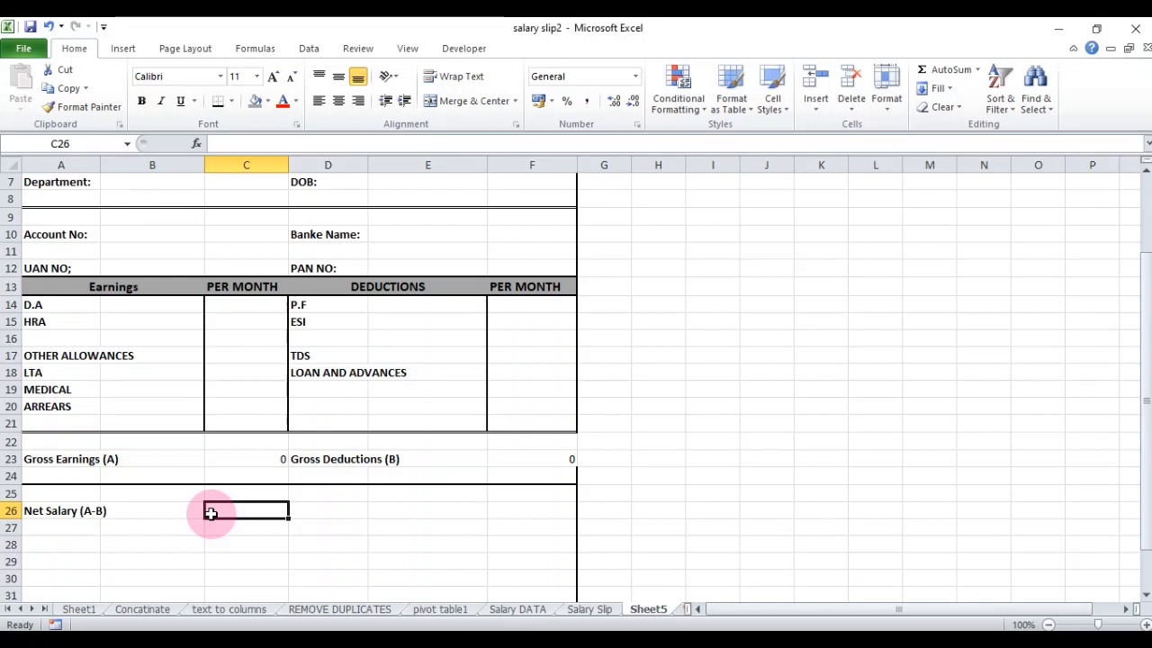
text(=)
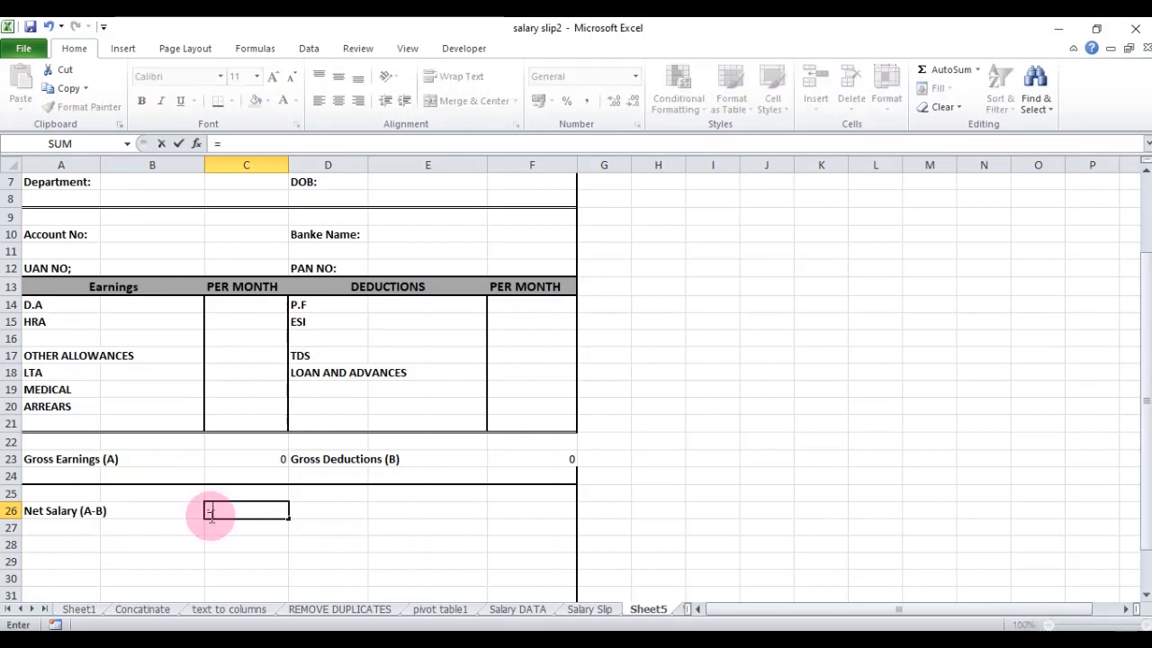
click(264, 459)
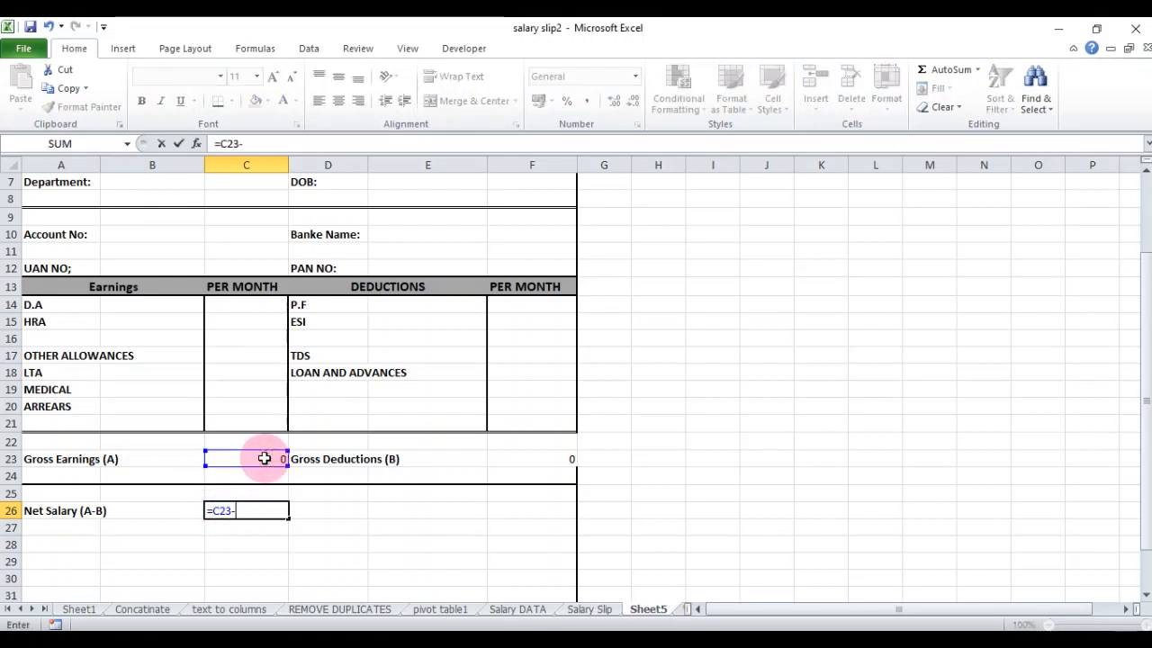
text(-)
click(535, 455)
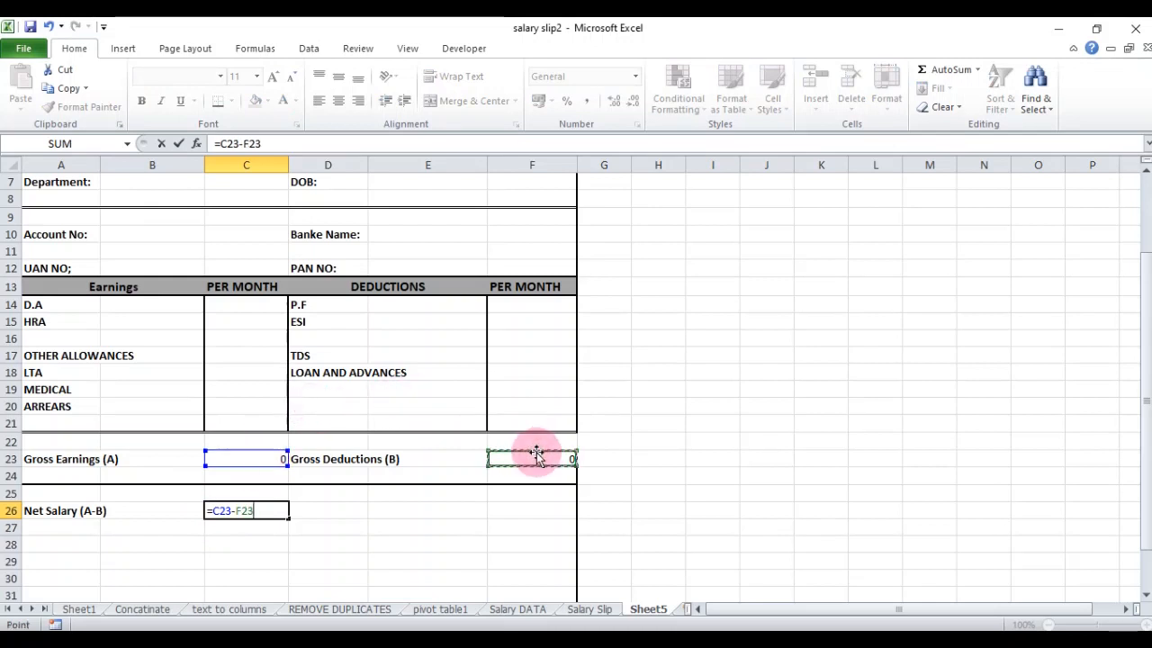
key(Return)
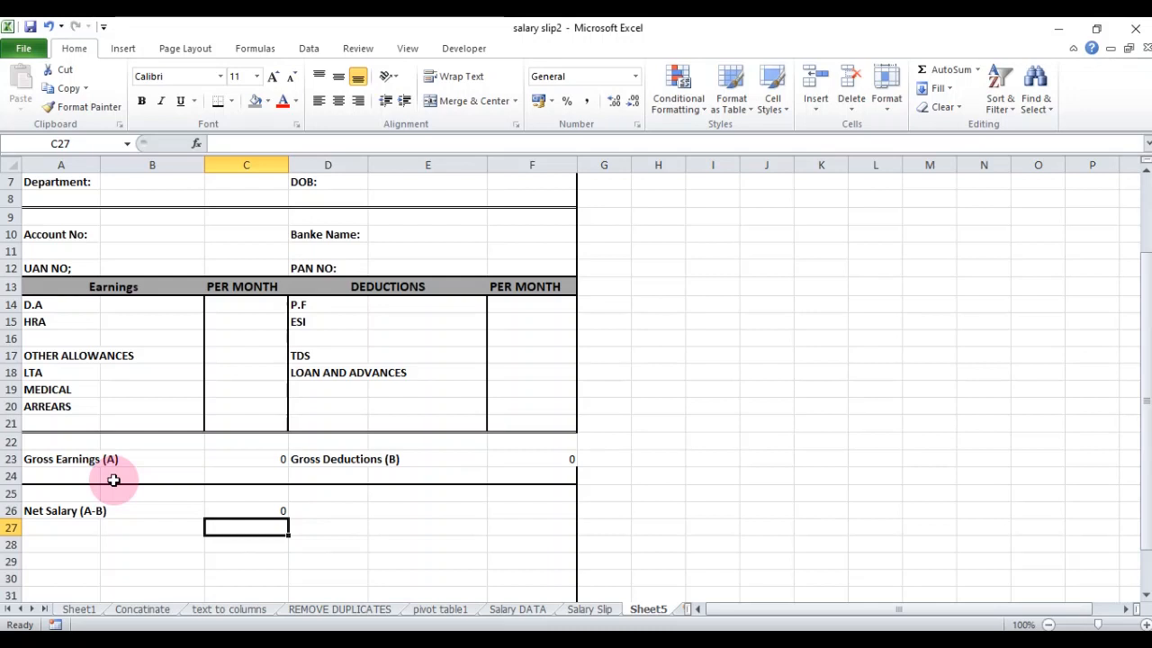
click(333, 459)
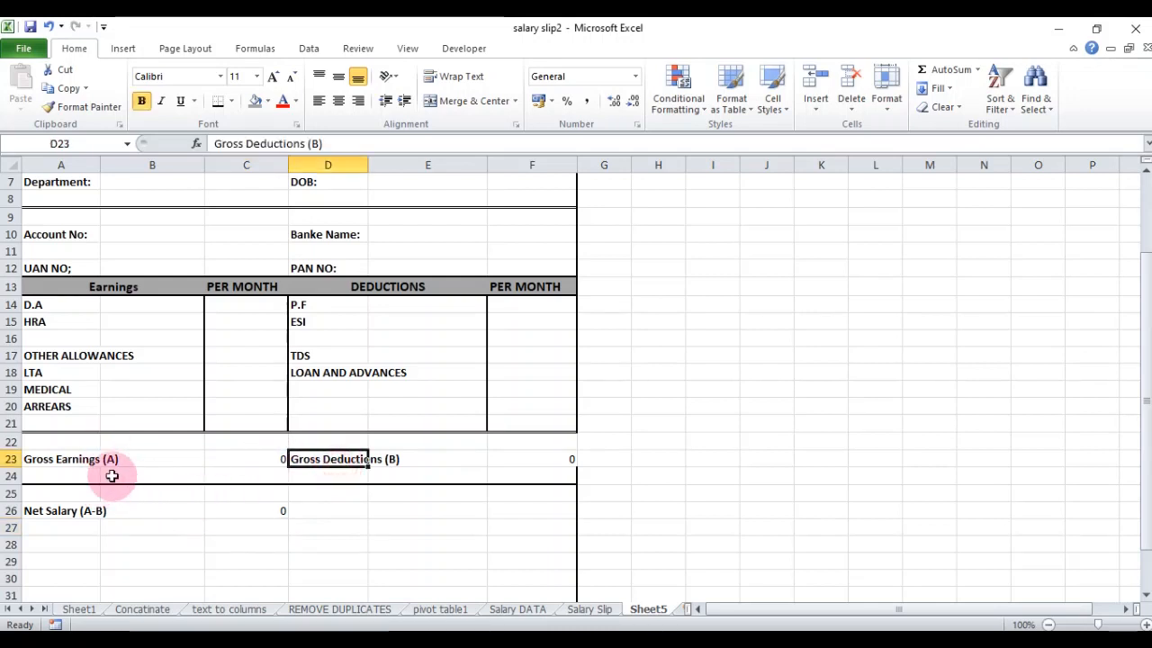
click(245, 510)
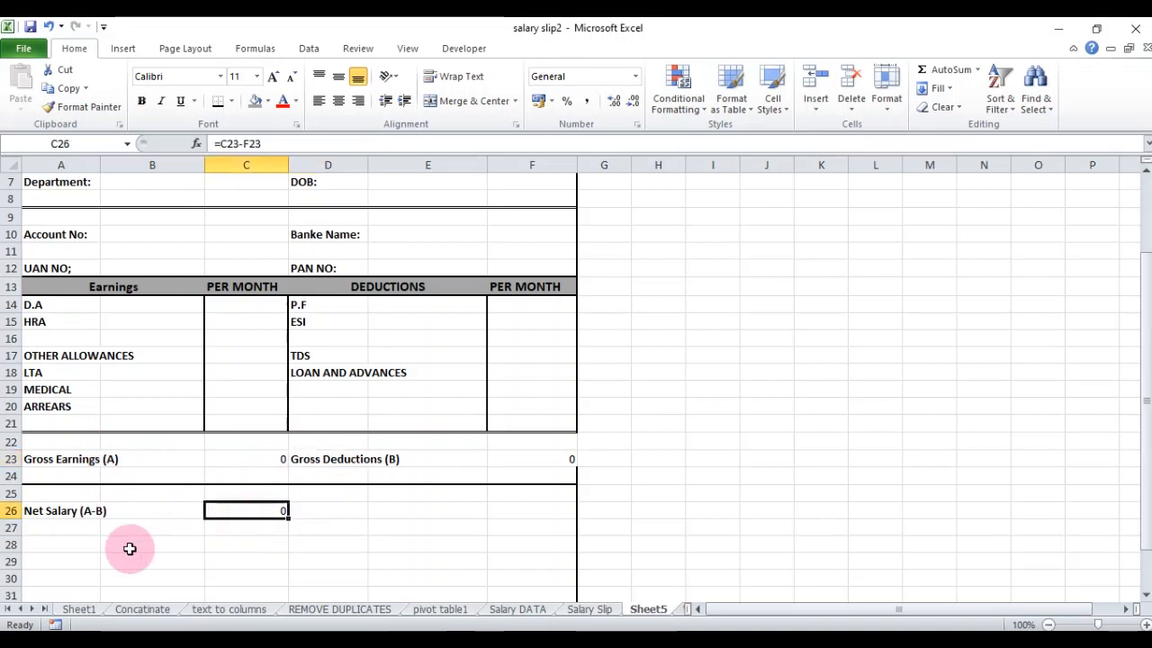
Add a thick bottom border beneath the net salary row, from A26 to F26.
click(64, 540)
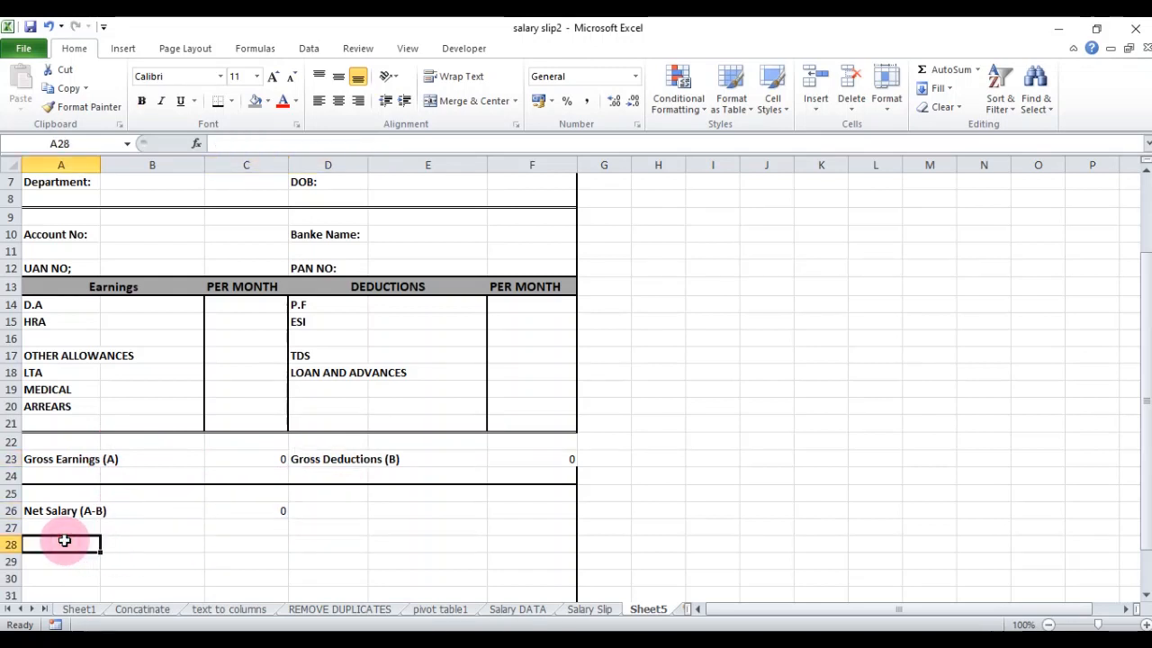
drag(64, 510, 522, 515)
click(217, 101)
Enter the label "Net Salary Payable in Words" in A28 and make it bold.
click(50, 542)
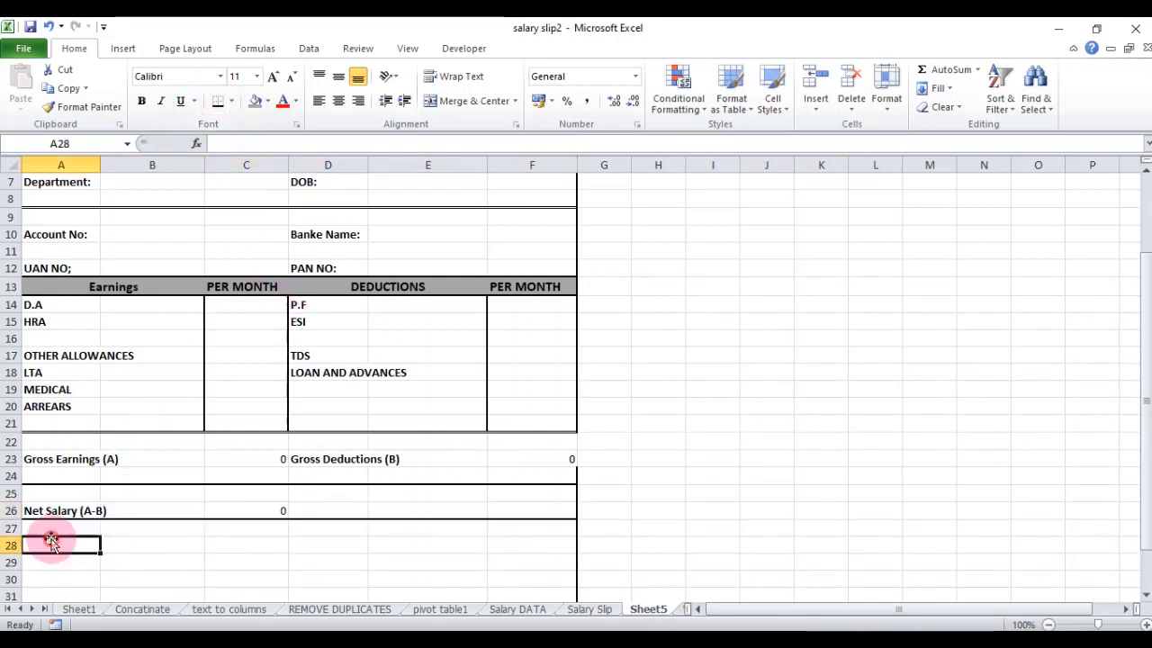
text(Net Salary)
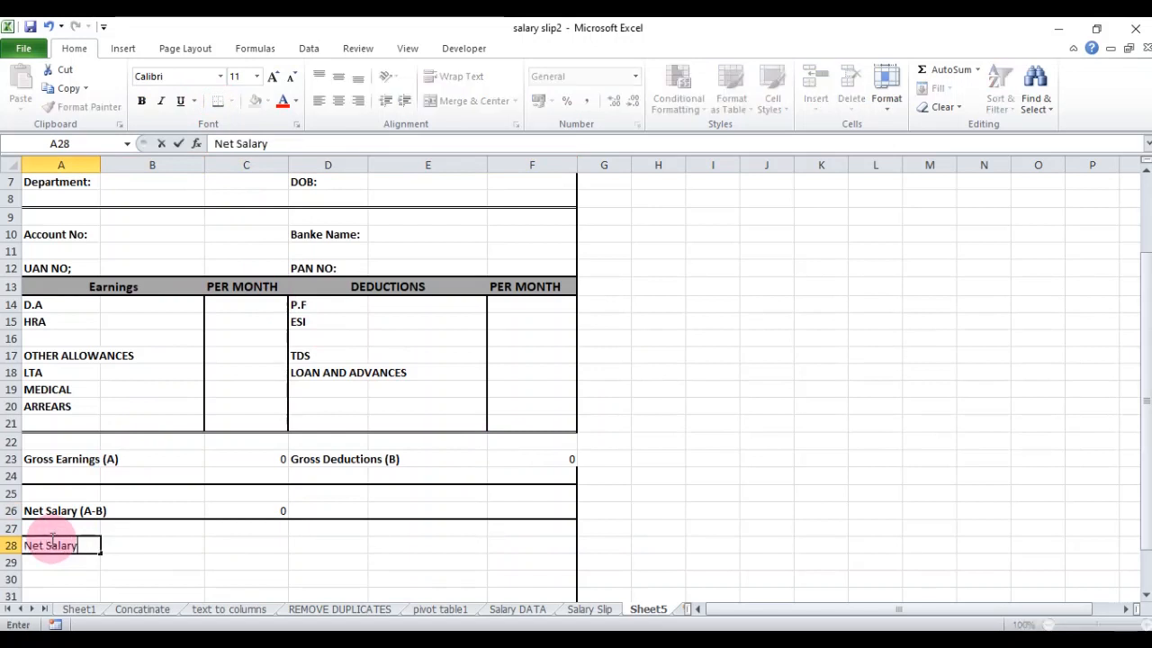
text( Payable in Words)
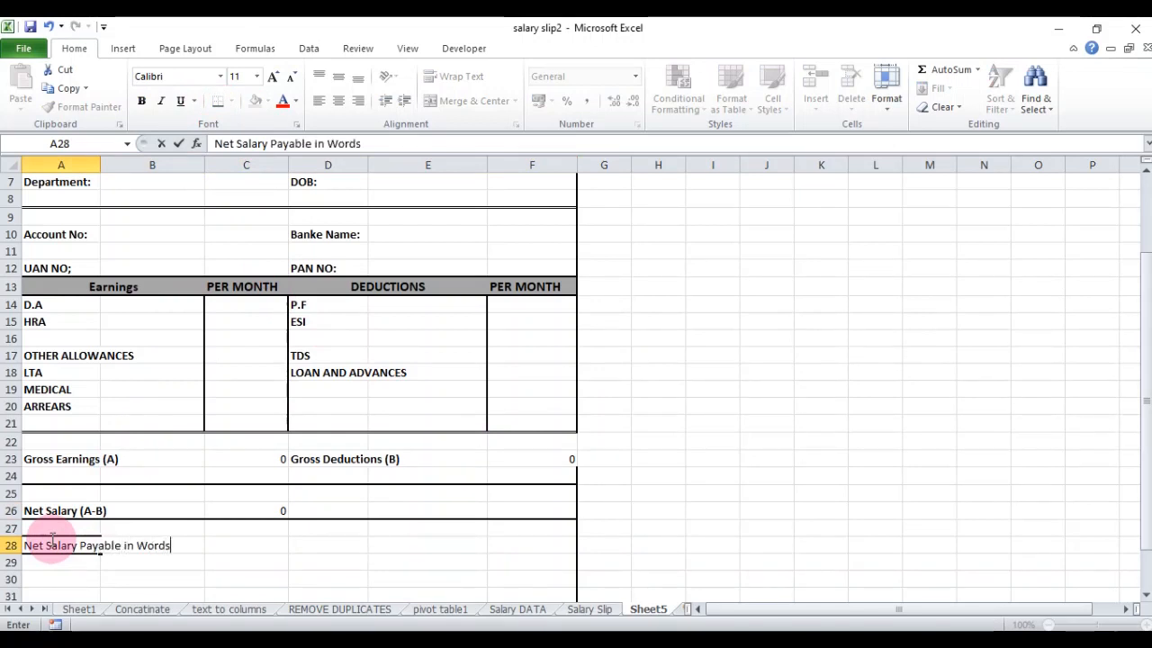
click(154, 567)
click(84, 545)
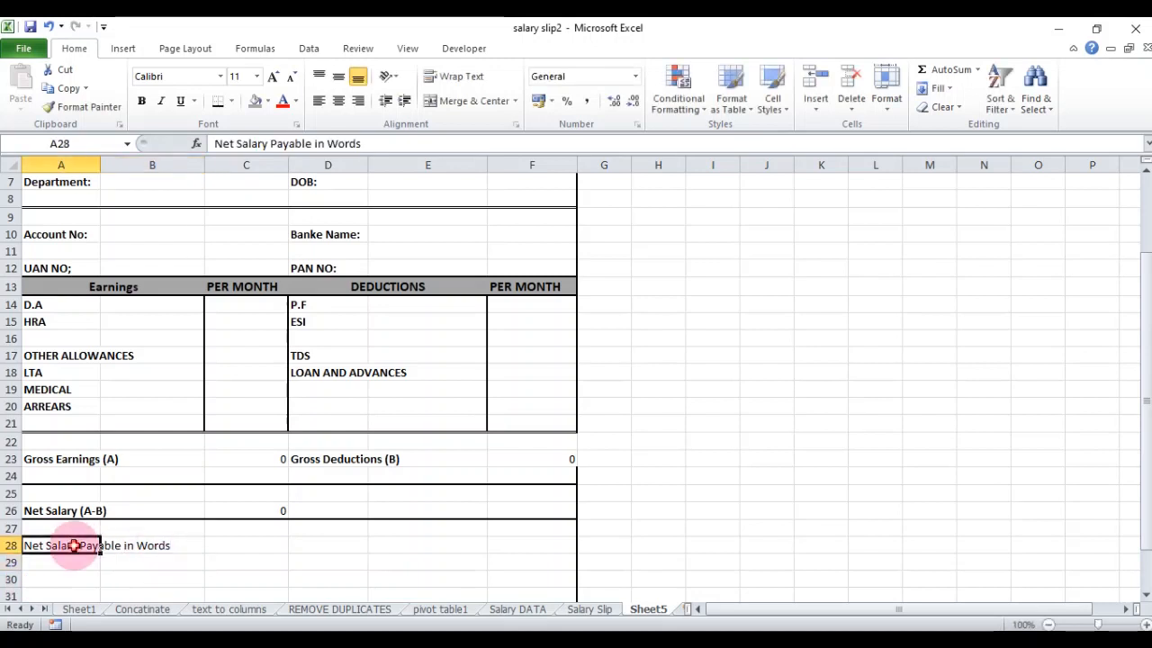
click(141, 101)
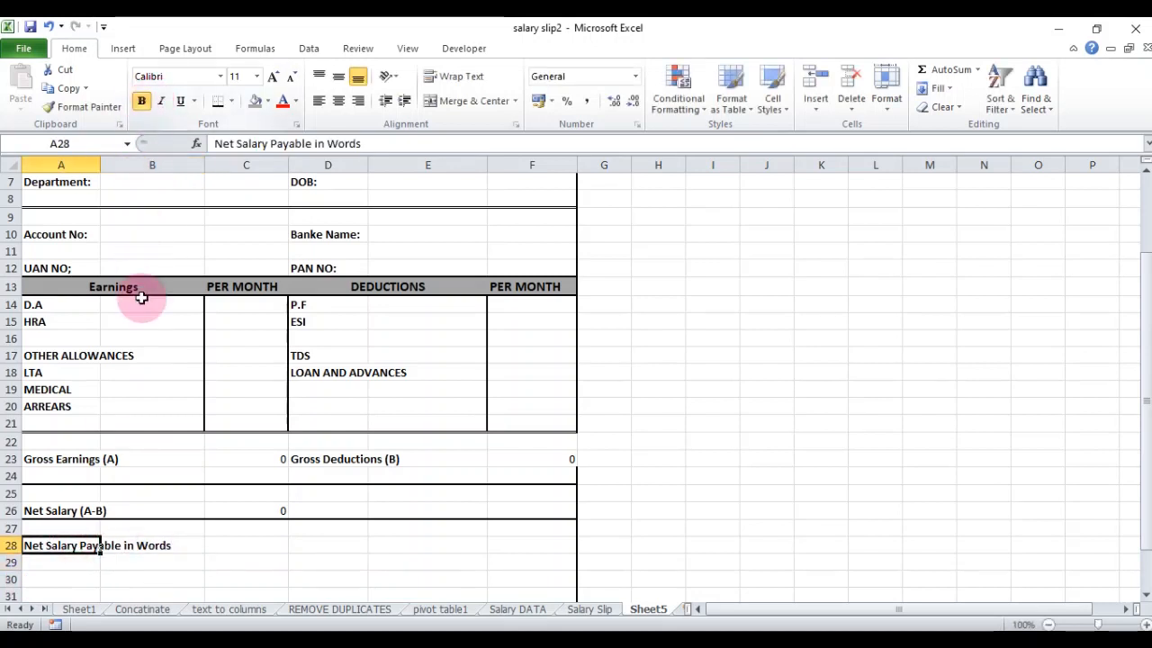
Add the signature labels "Employee Signature" in A30 and "Director" in D30.
scroll(229, 505, down, 3)
scroll(229, 506, up, 1)
click(57, 488)
click(57, 478)
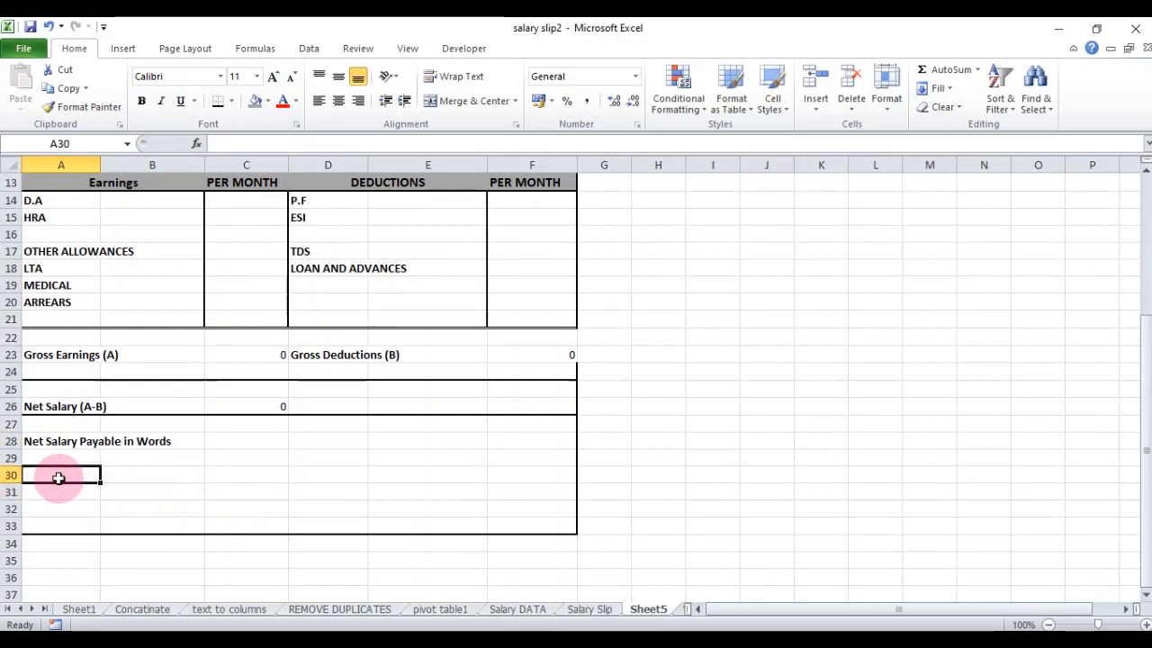
text(e)
key(BackSpace)
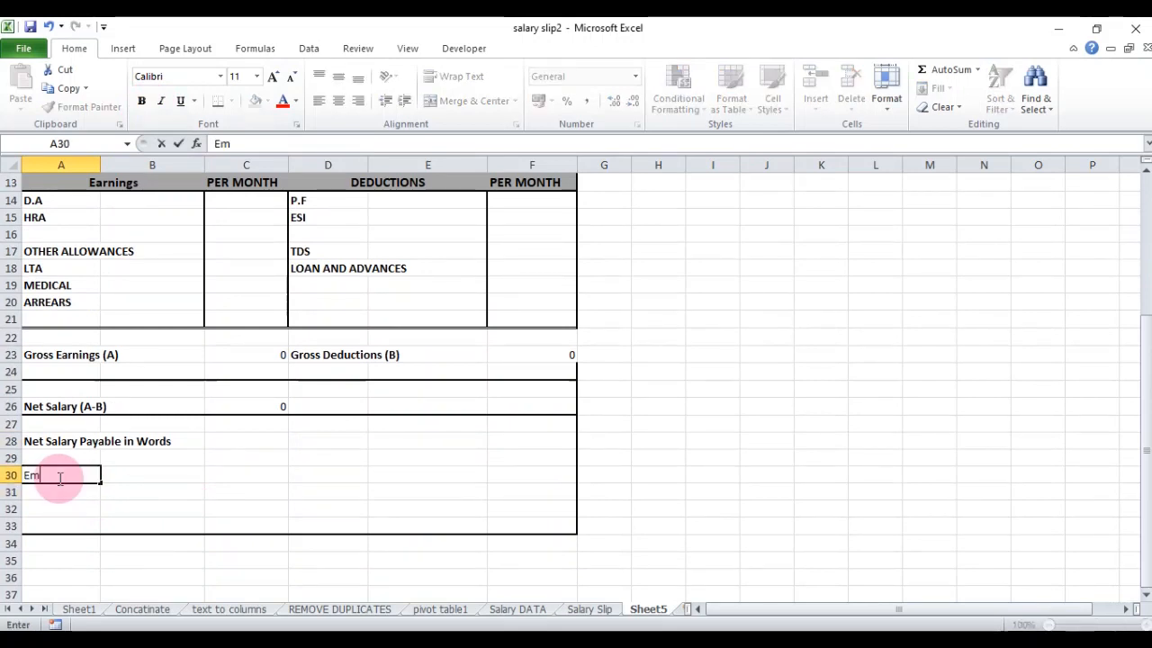
text(Employee Signat)
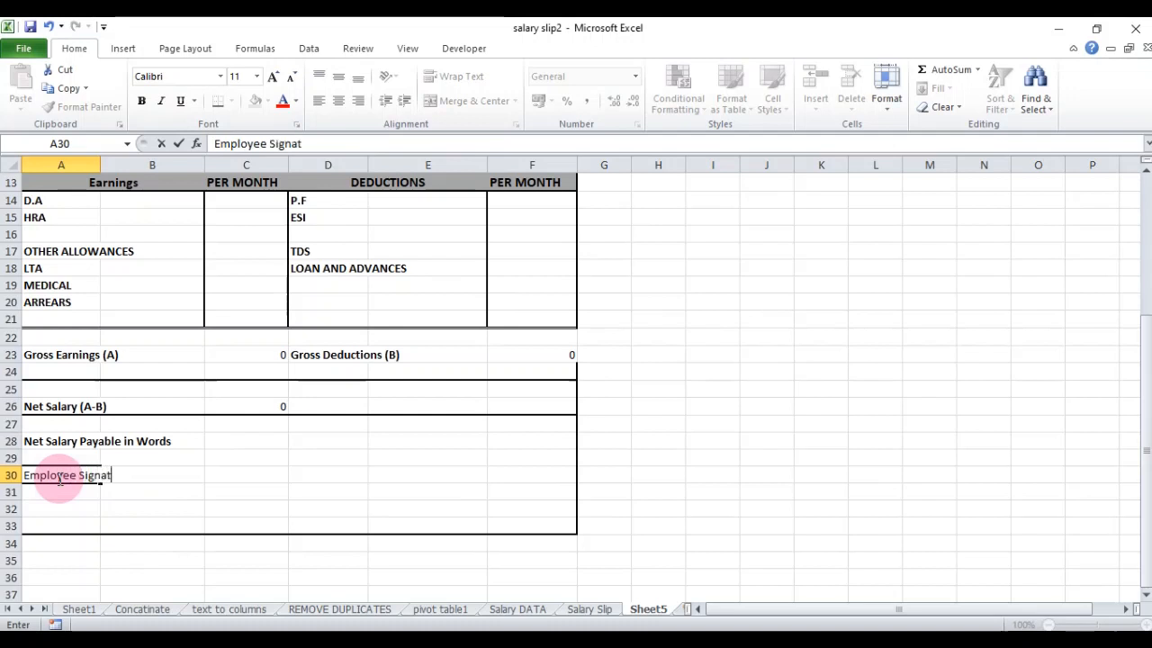
text(ure)
key(Tab)
key(Tab)
key(Tab)
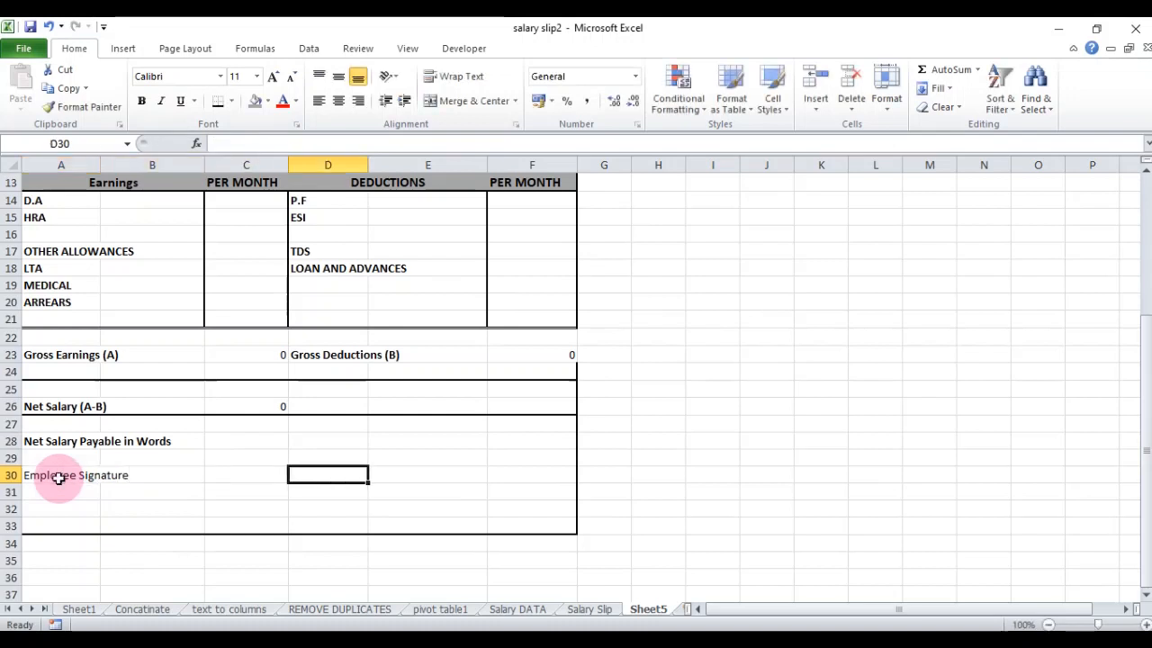
text(Director)
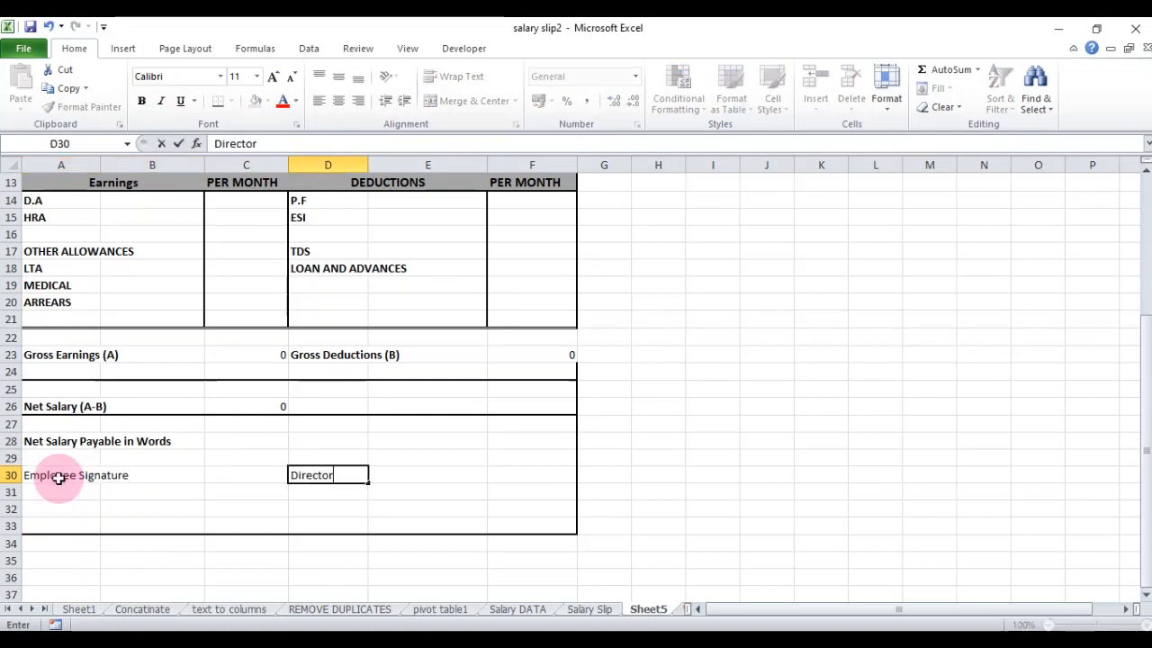
Enter the signature label "HR Manager" in E30 and right-align it.
key(Tab)
key(Tab)
key(shift+Tab)
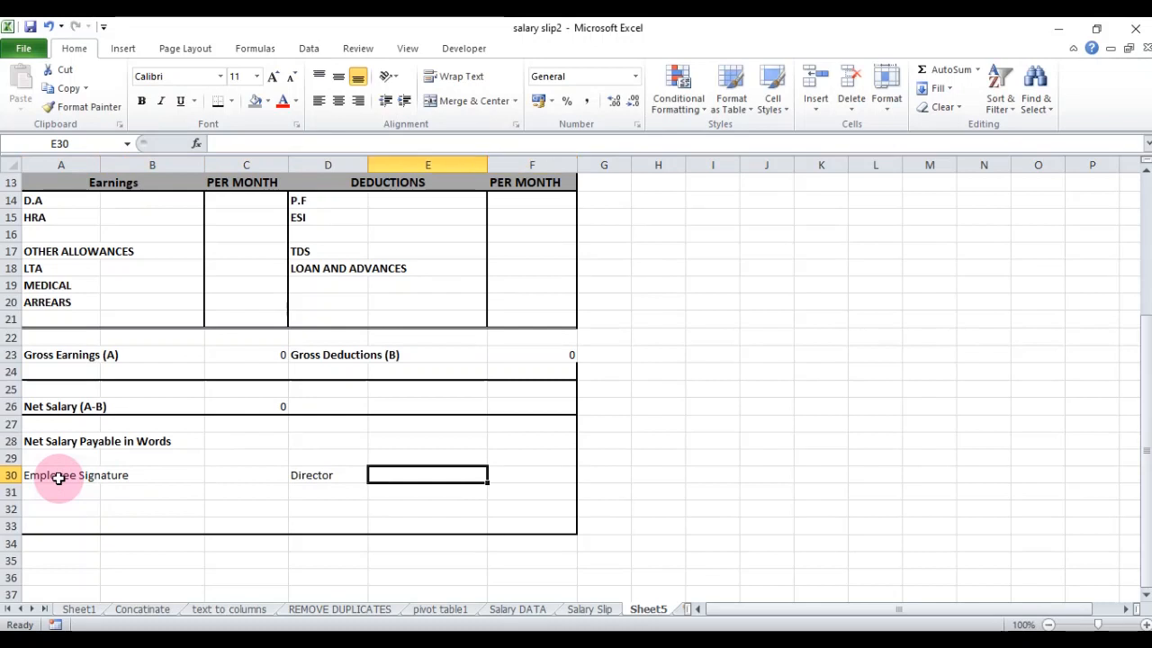
text(HR Manager)
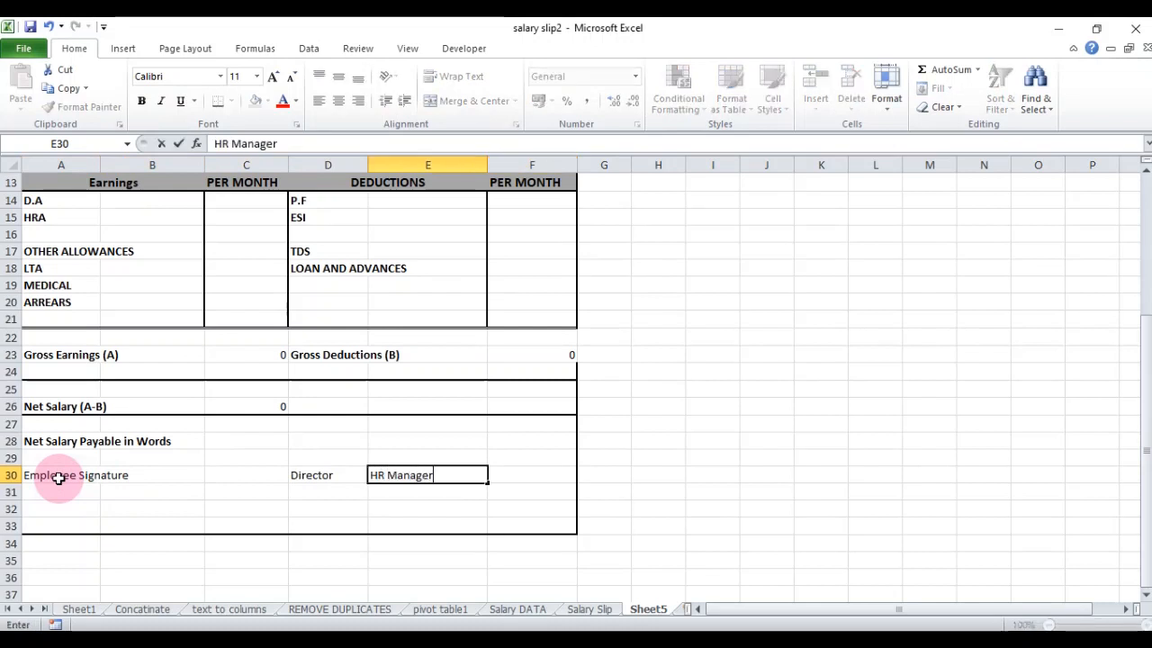
key(Return)
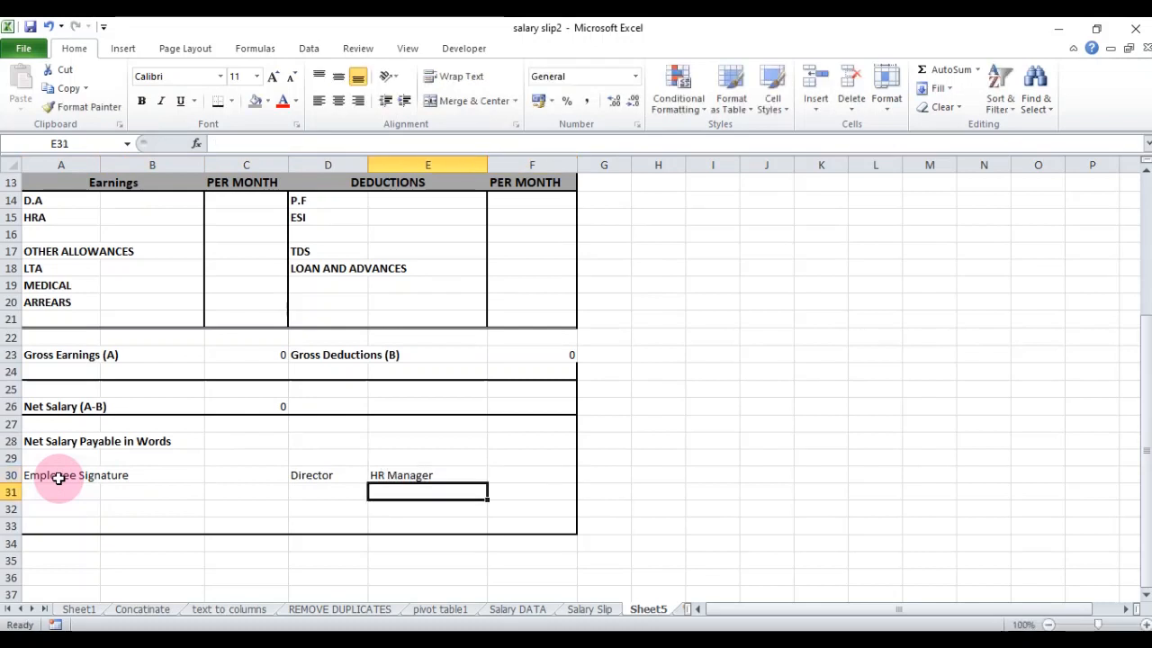
click(359, 100)
click(669, 456)
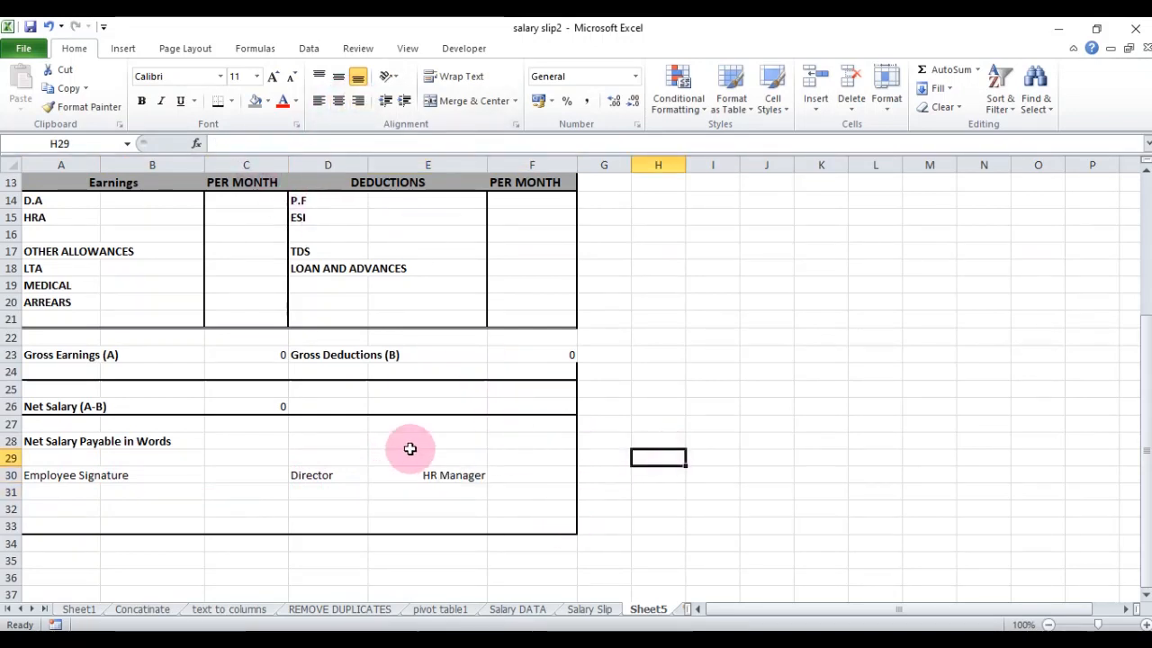
Add a right border to cells F22 to F23 to close the gap in the slip's outer frame.
click(562, 351)
drag(564, 339, 558, 355)
click(232, 101)
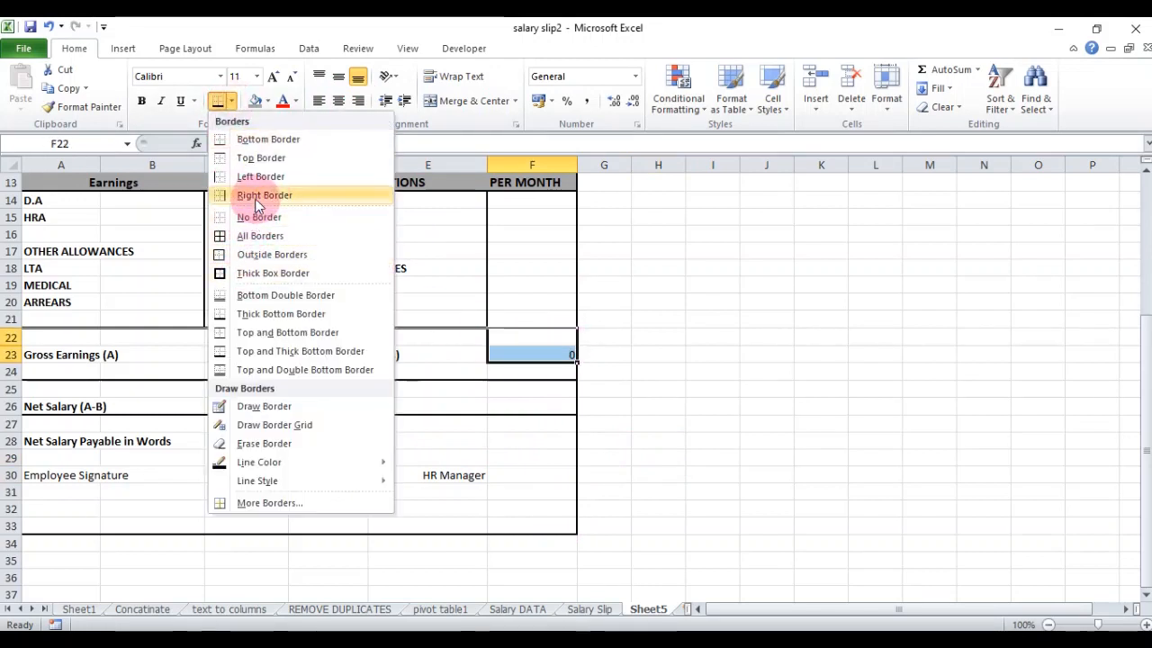
click(259, 217)
click(708, 371)
click(654, 390)
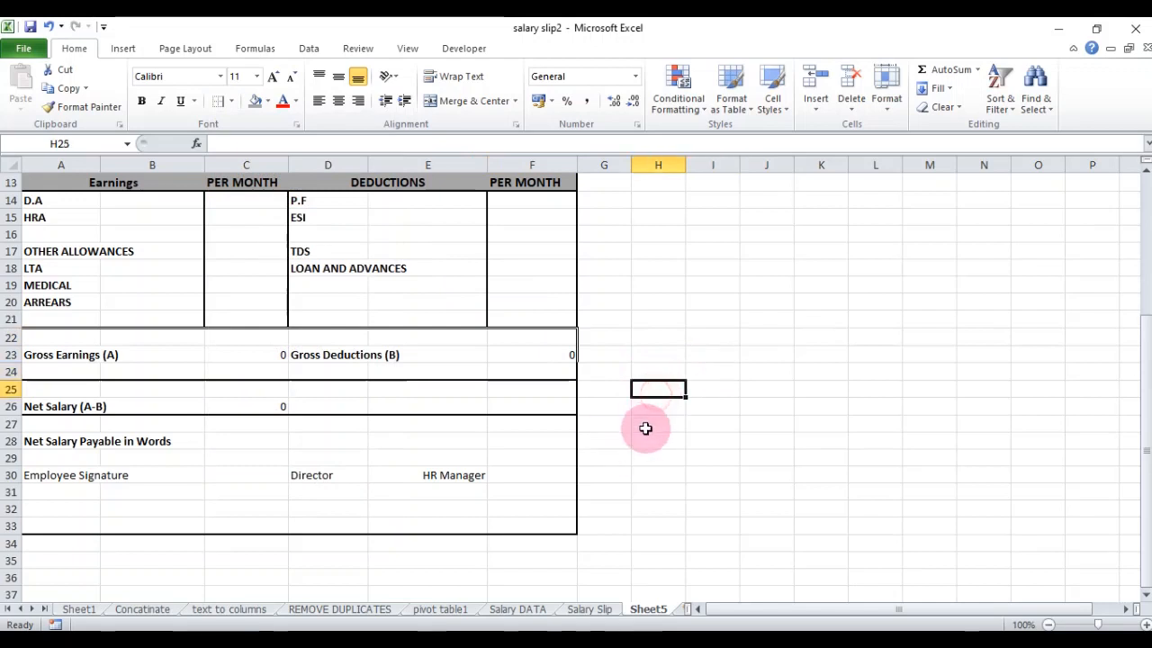
ctrl+scroll(621, 329, up, 2)
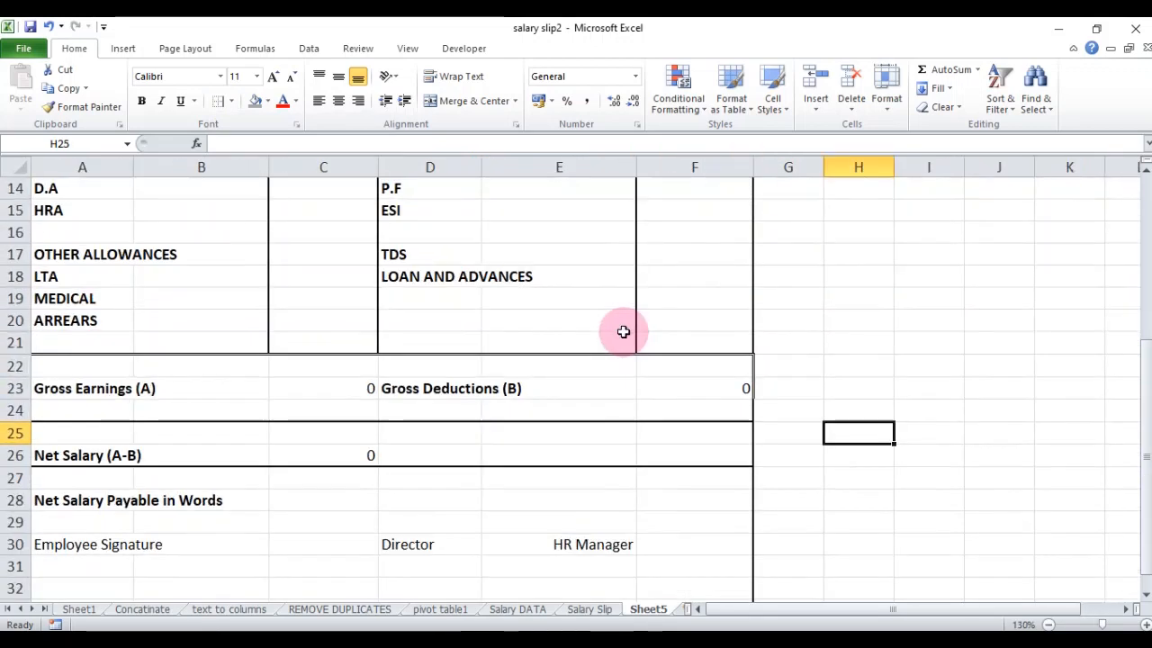
ctrl+scroll(622, 330, down, 3)
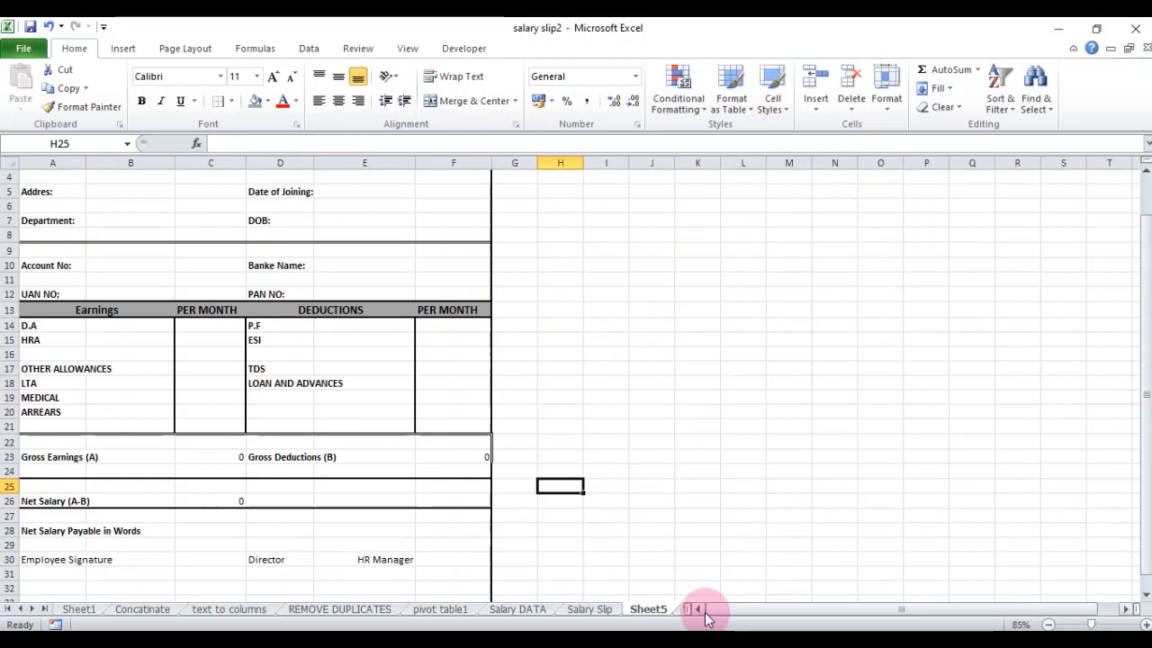
scroll(206, 459, up, 1)
click(319, 261)
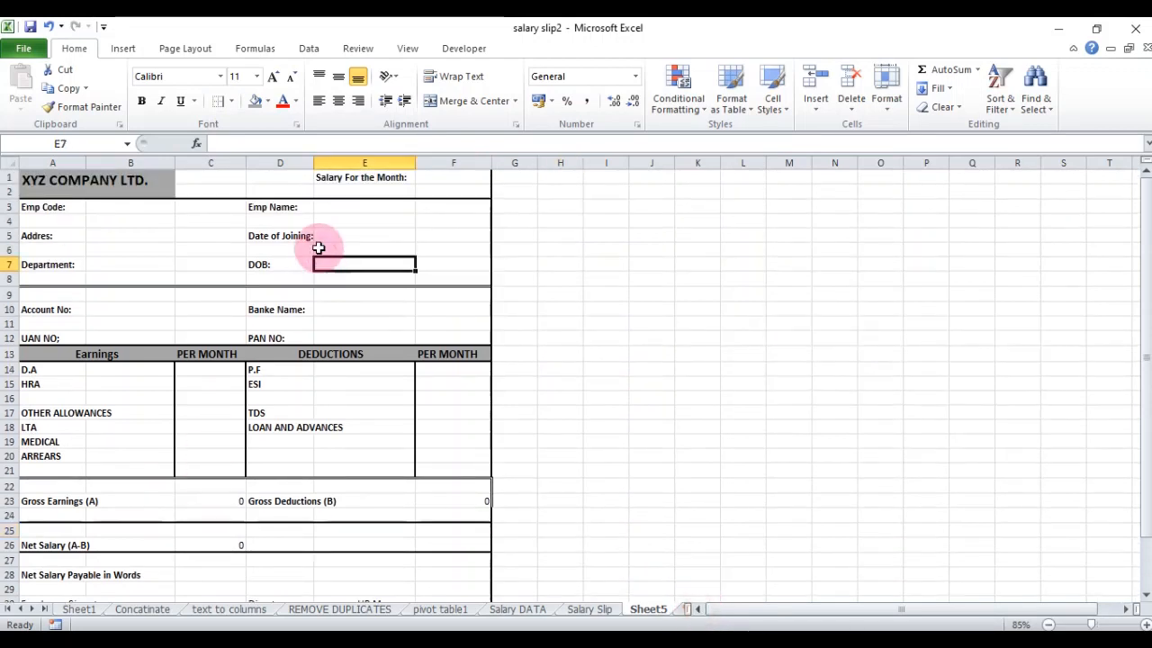
click(171, 220)
Start a VLOOKUP formula in F1 for the salary month, with the absolute Emp Code cell $B$3 as lookup value.
click(422, 178)
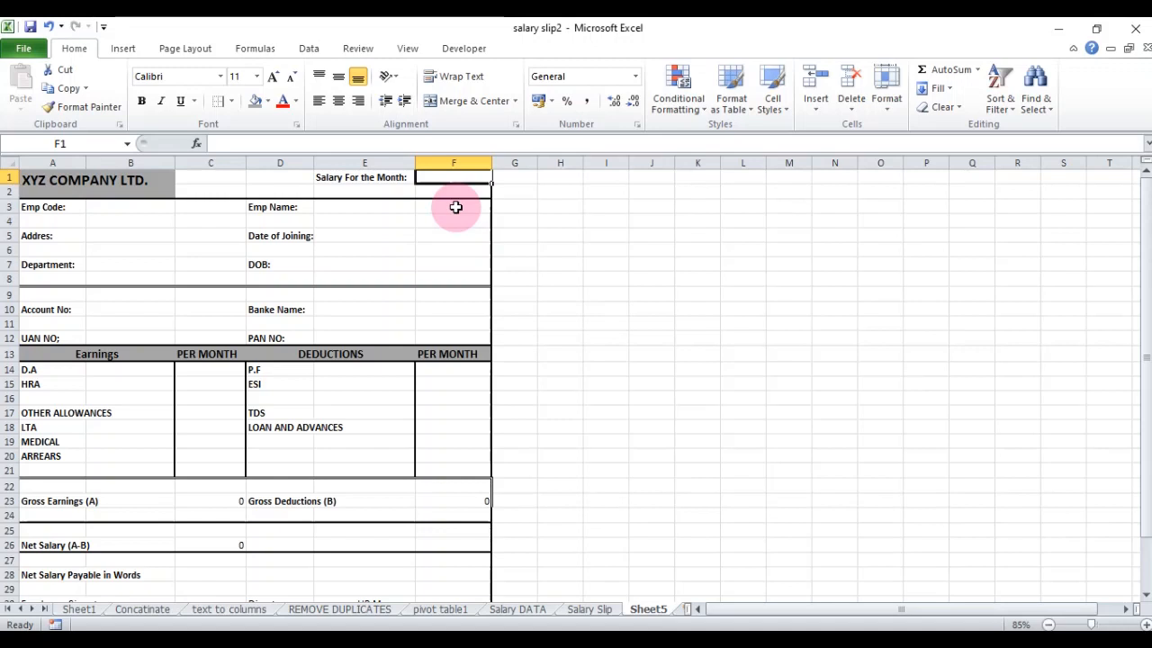
click(294, 141)
text(=)
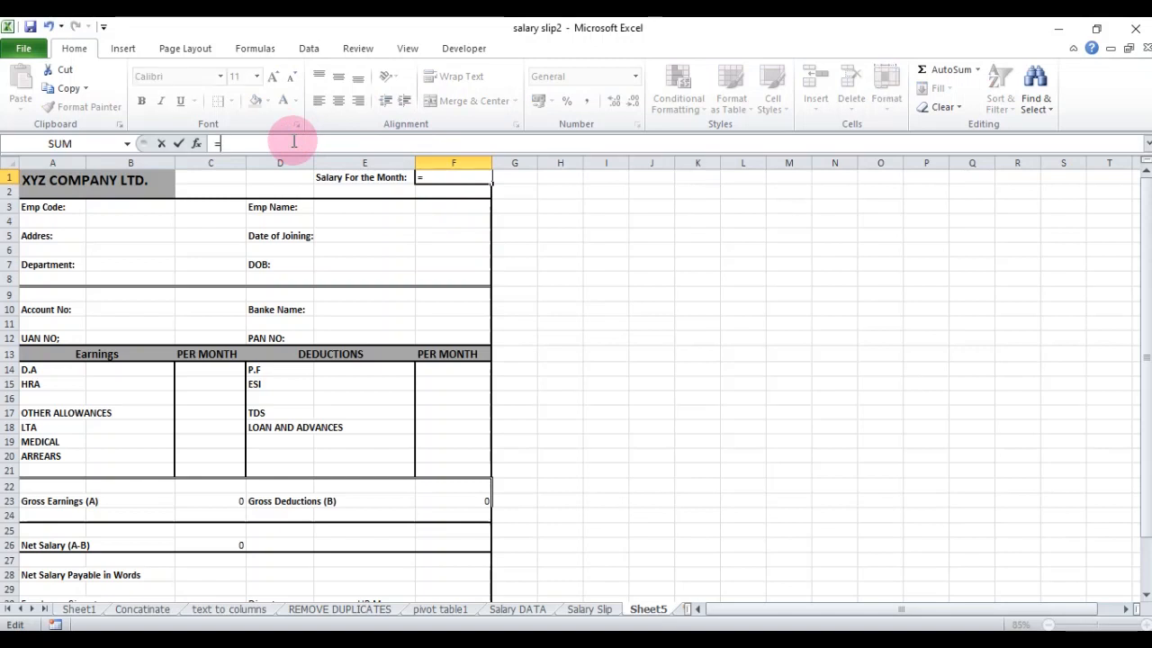
text(v)
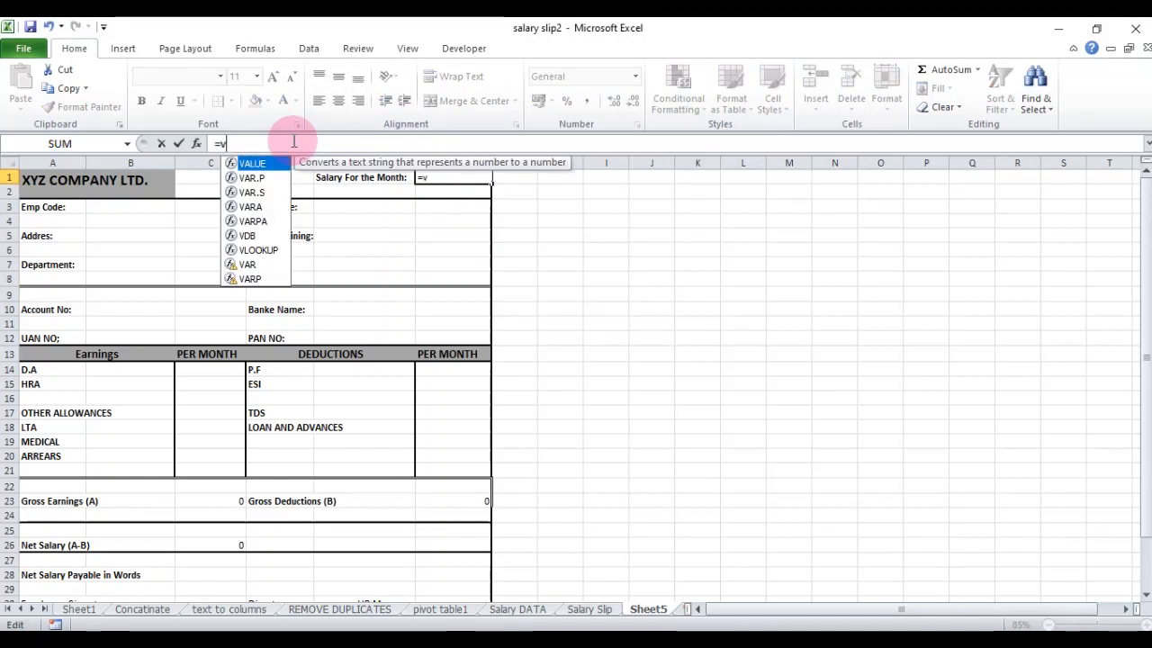
text(L)
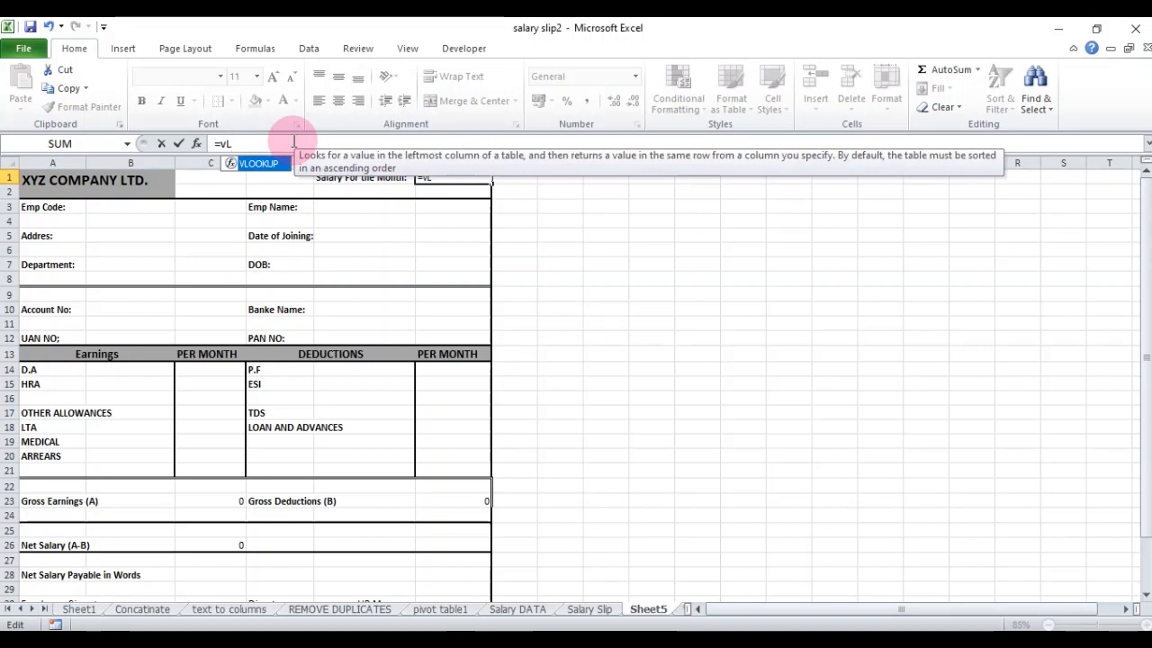
text(OOKUP()
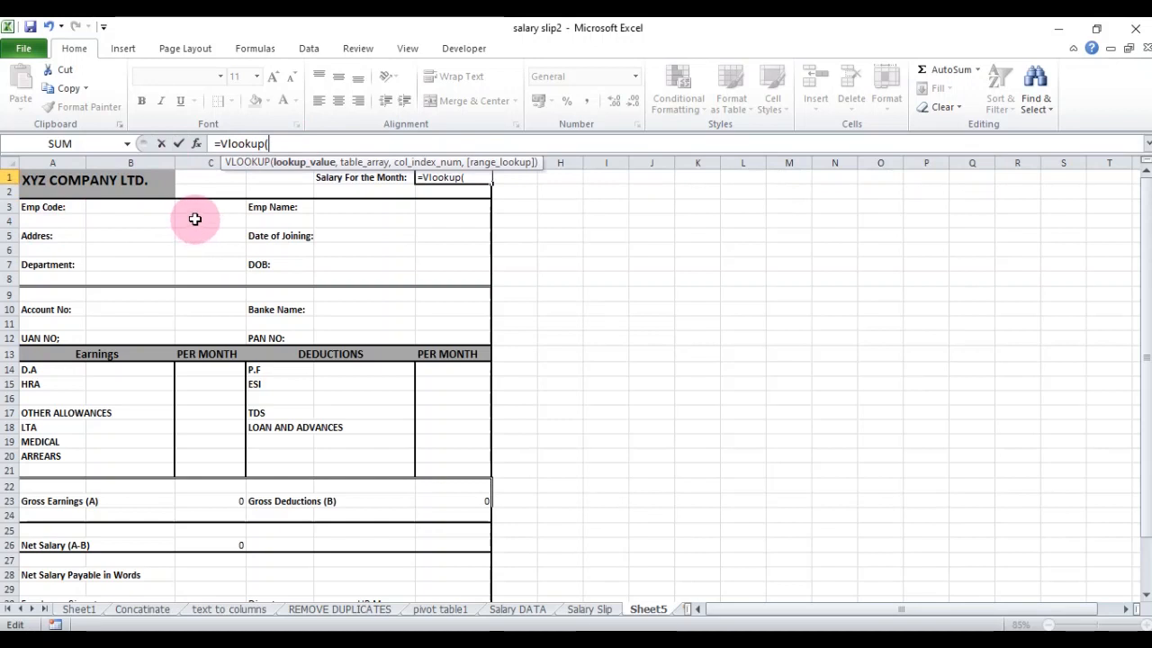
click(144, 212)
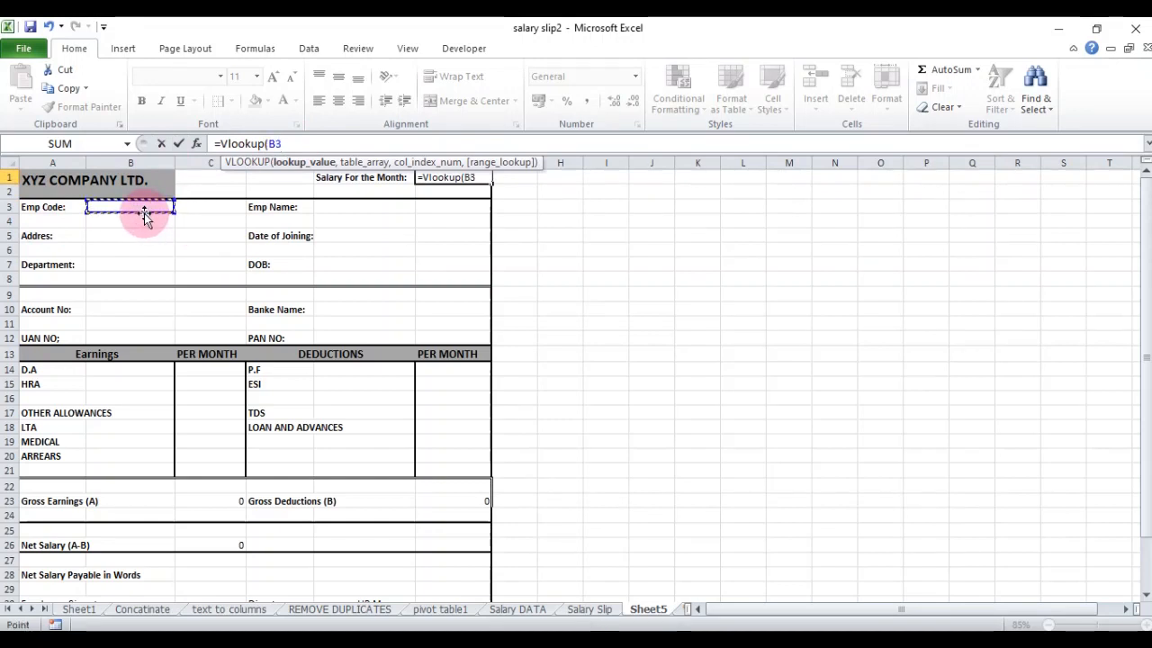
key(F4)
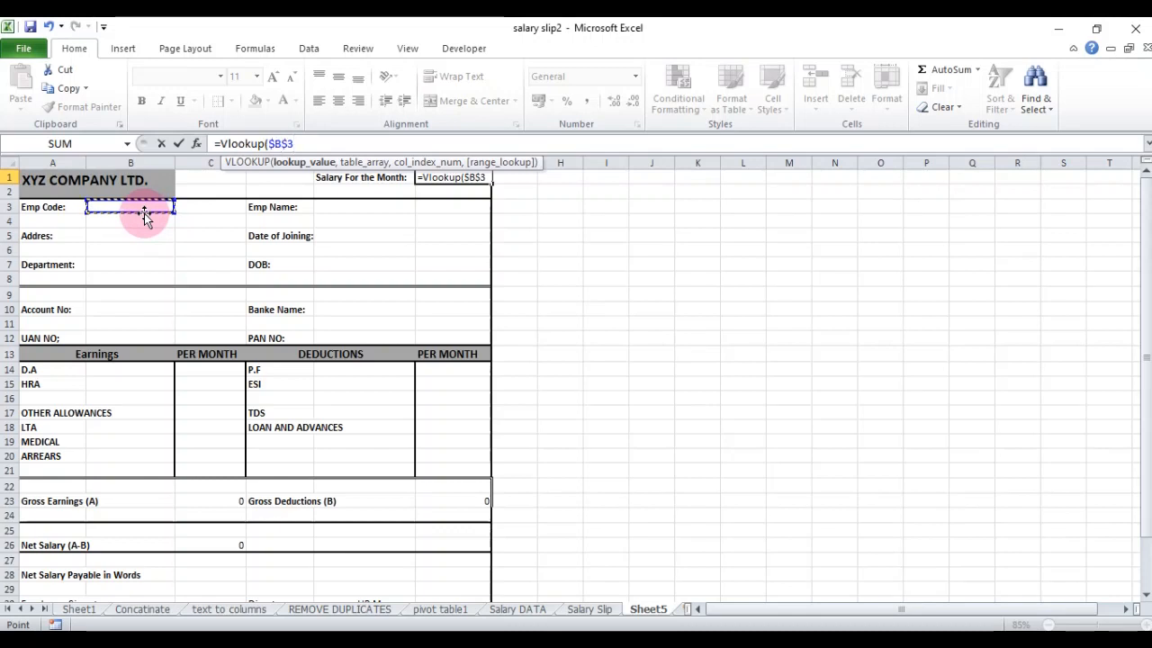
text(,)
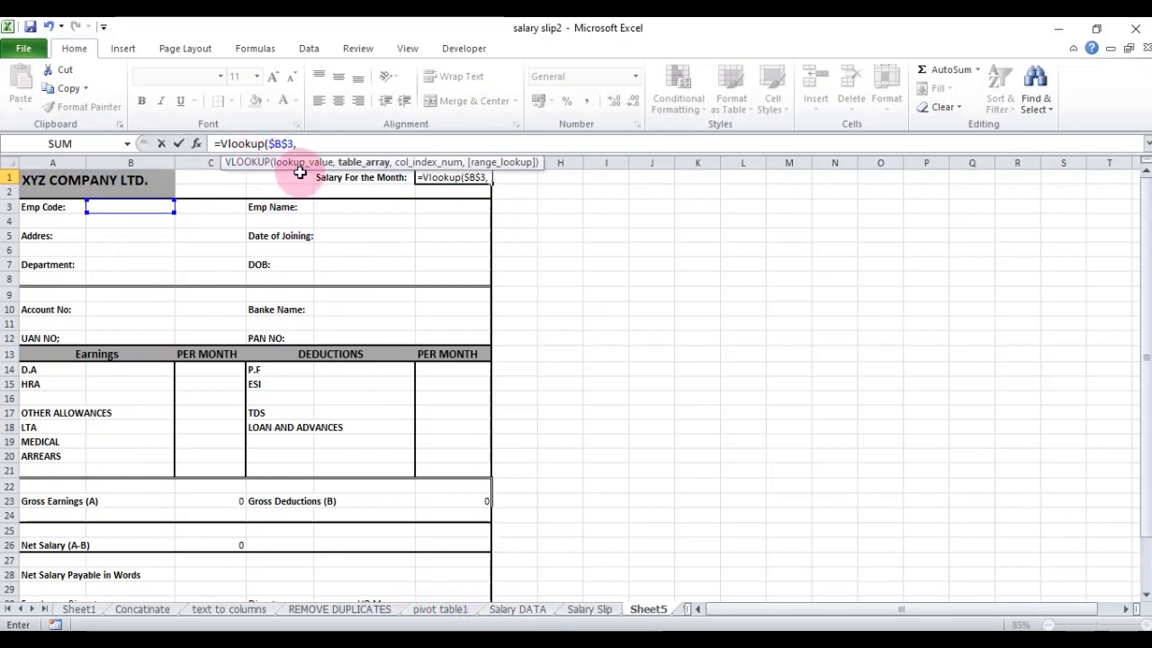
Set the table array of the F1 VLOOKUP to the absolute range 'SALARY DATA'!$A$1:$X$9.
text(')
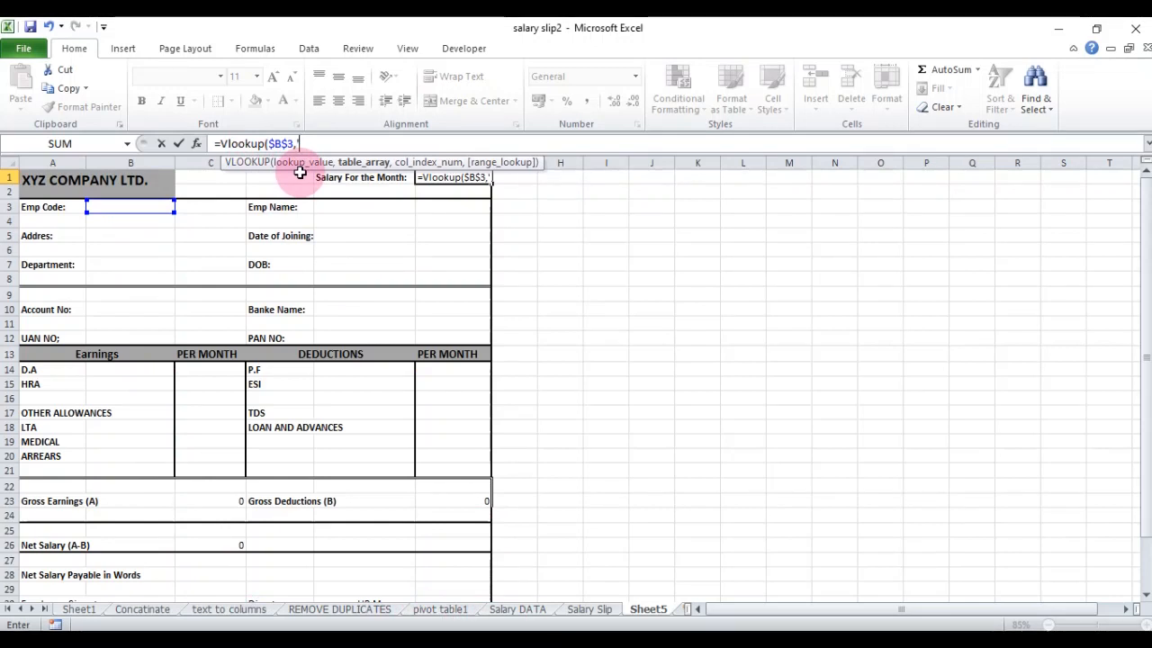
text(SA)
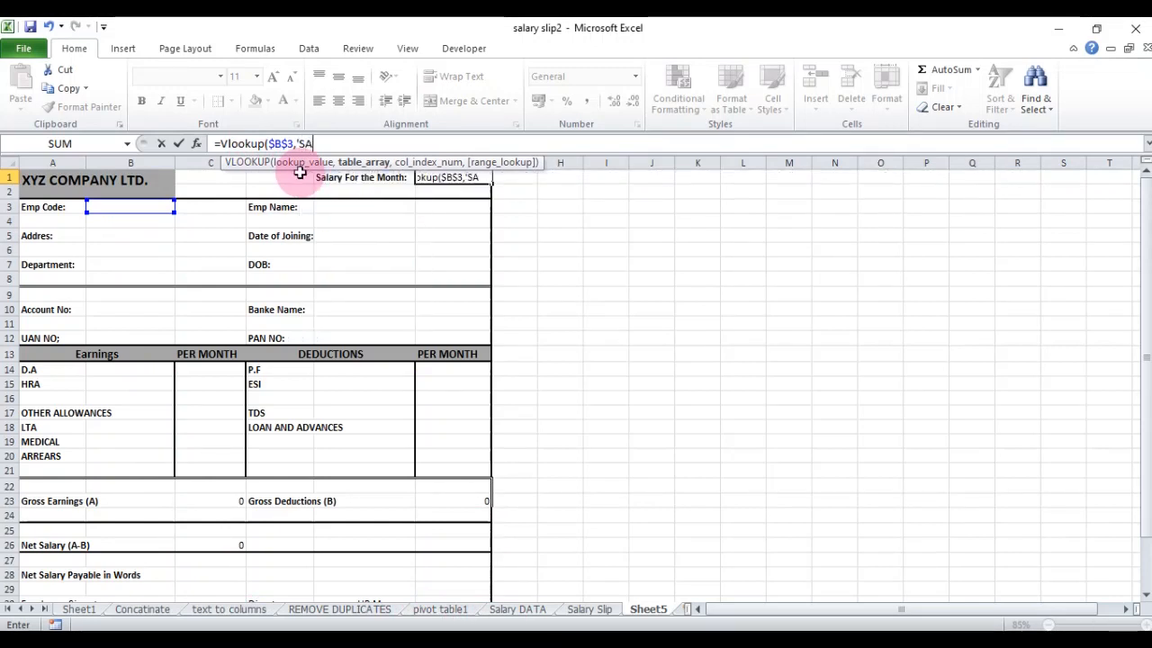
text(LARY DATA'!)
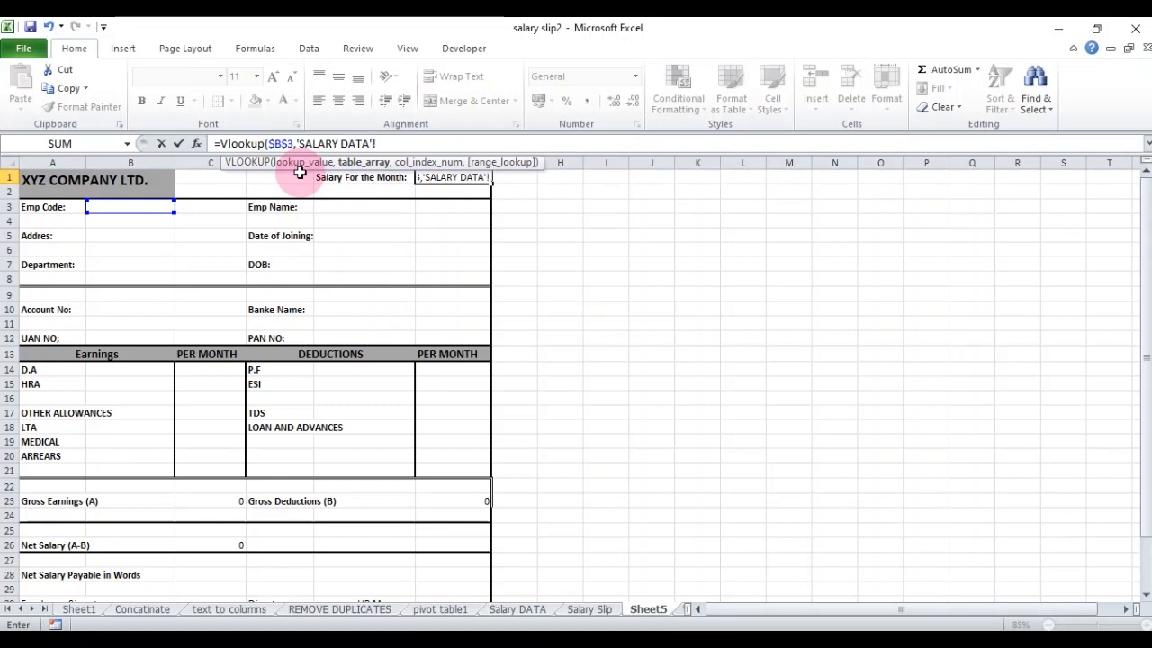
text(,)
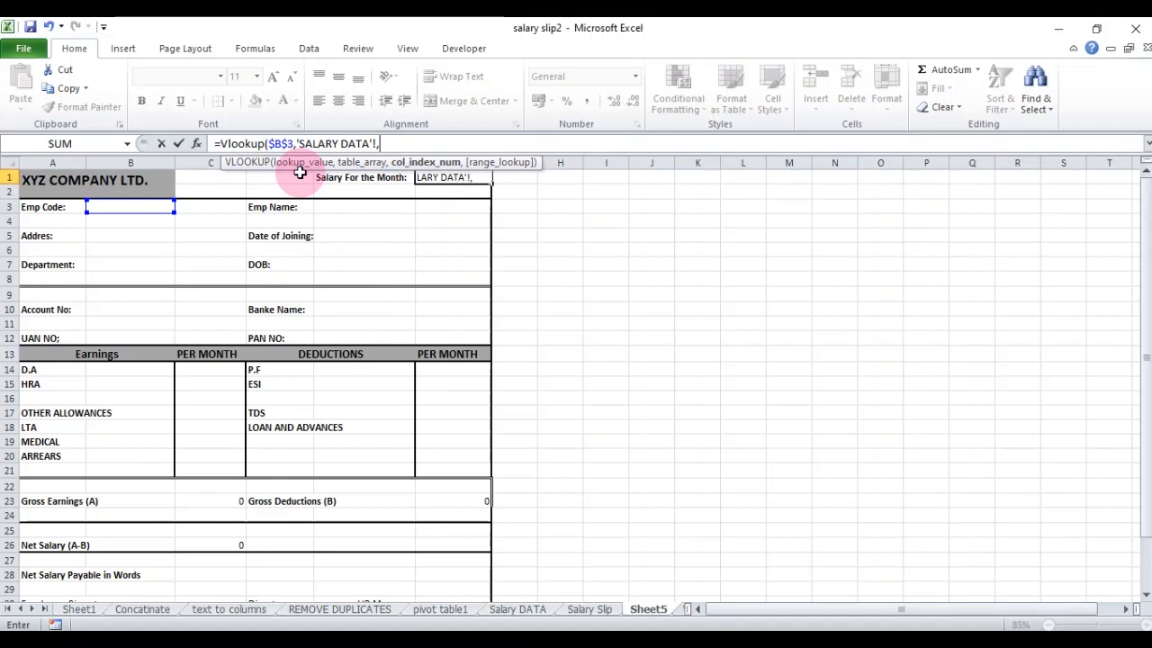
key(BackSpace)
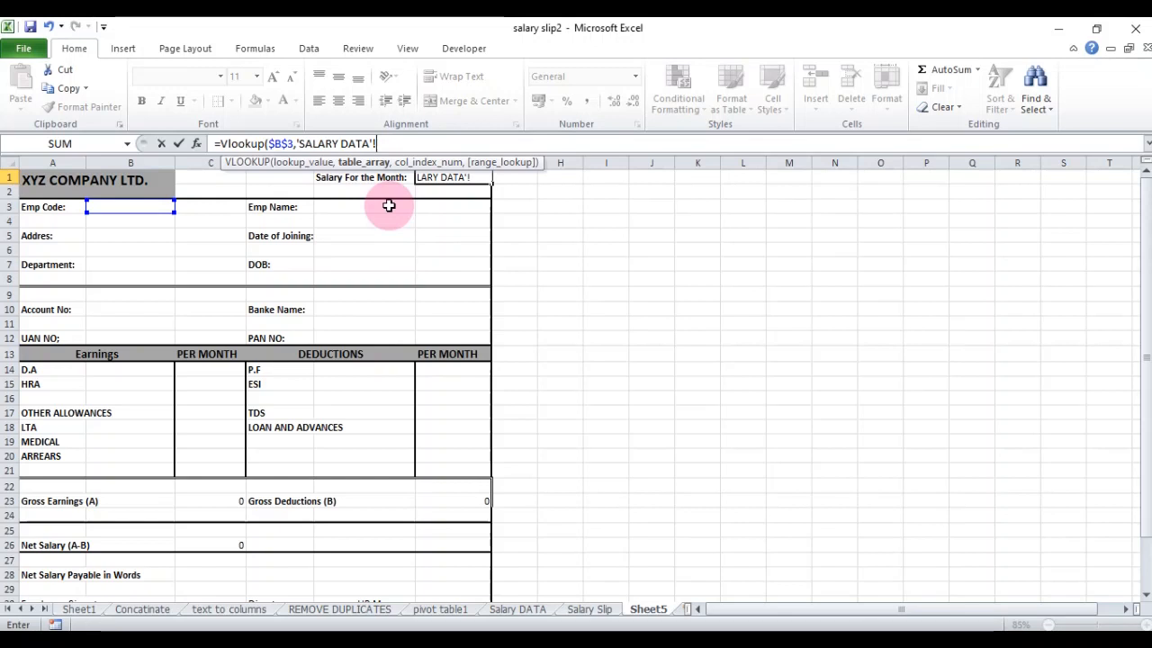
text(A1)
key(F4)
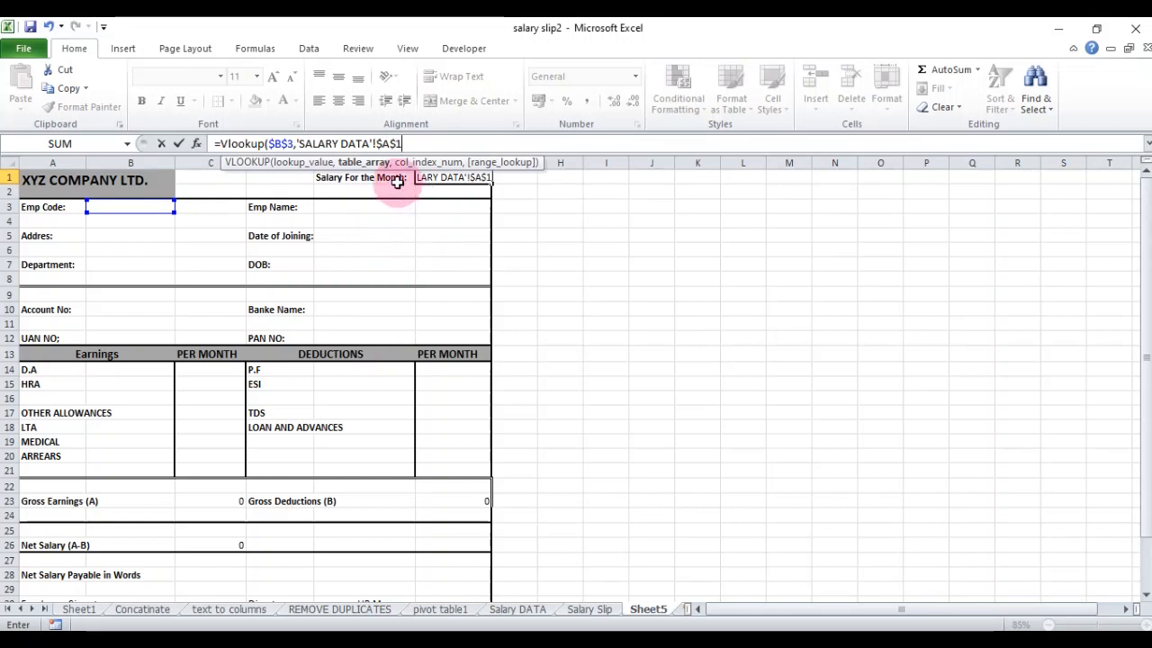
text(:)
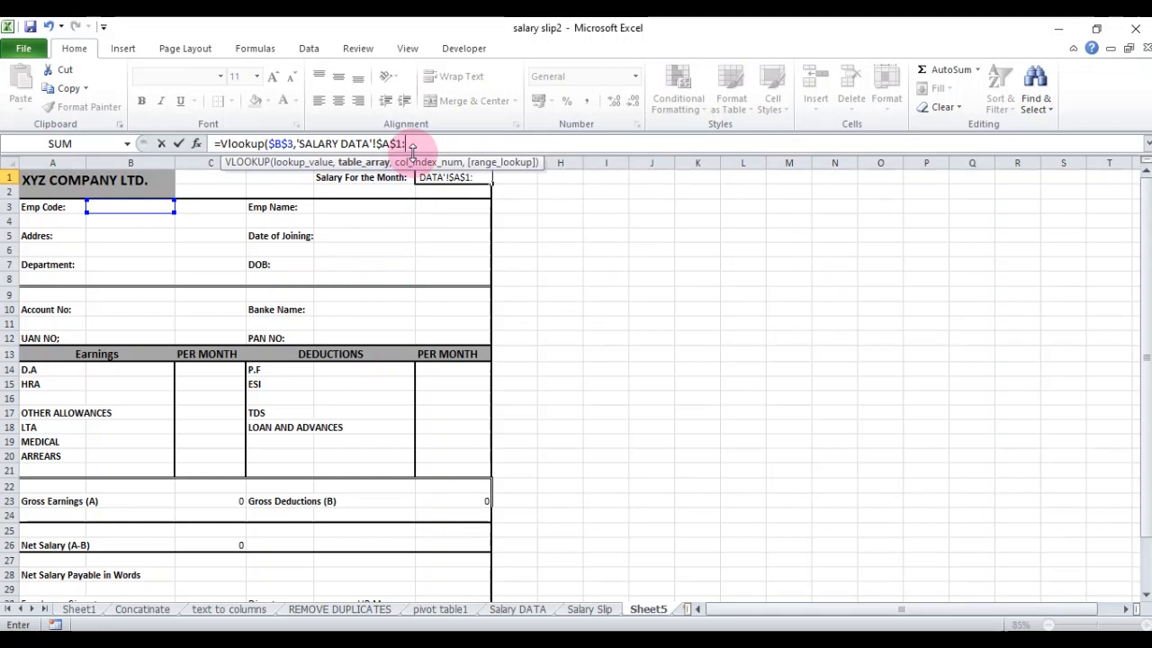
text(X)
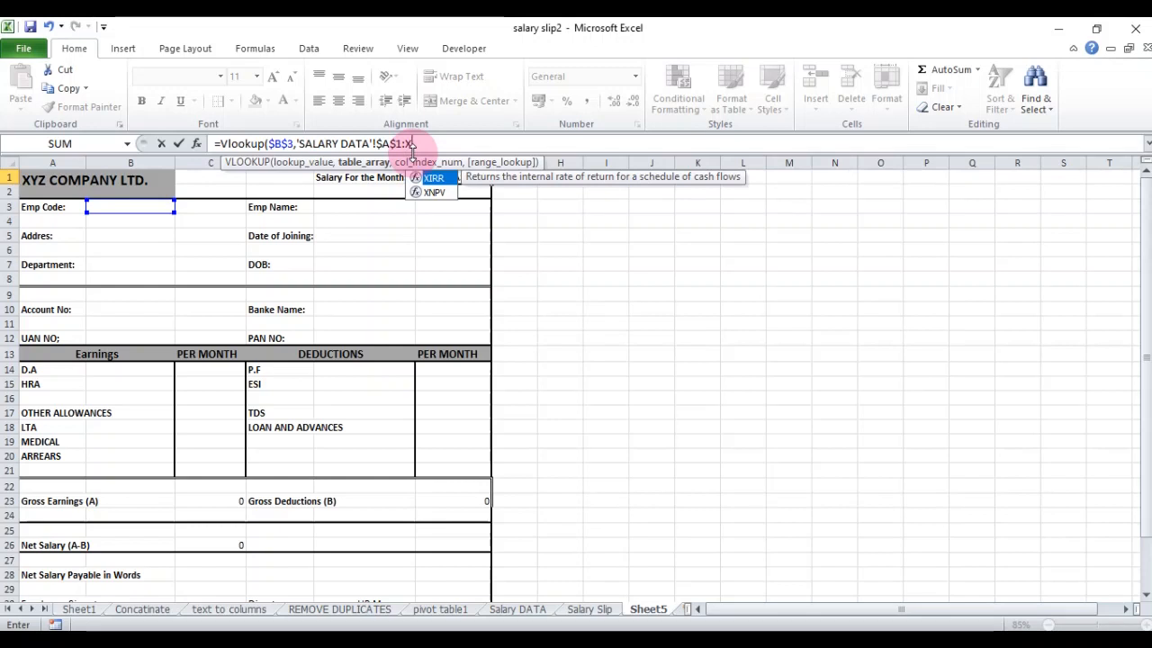
text(8)
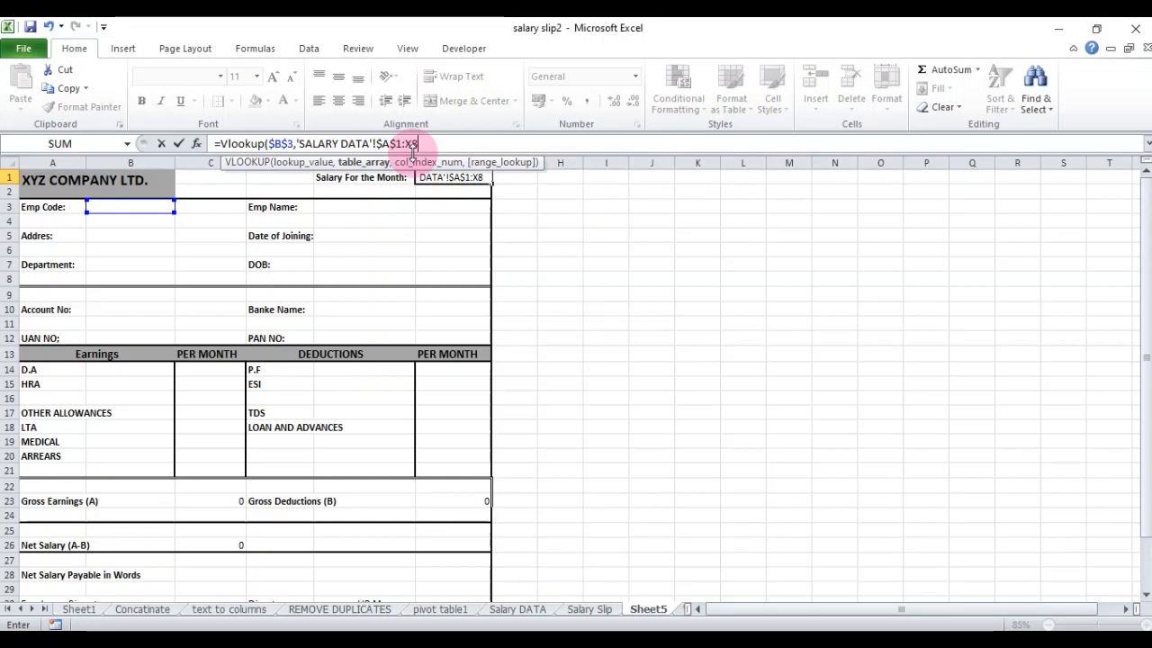
key(BackSpace)
text(9)
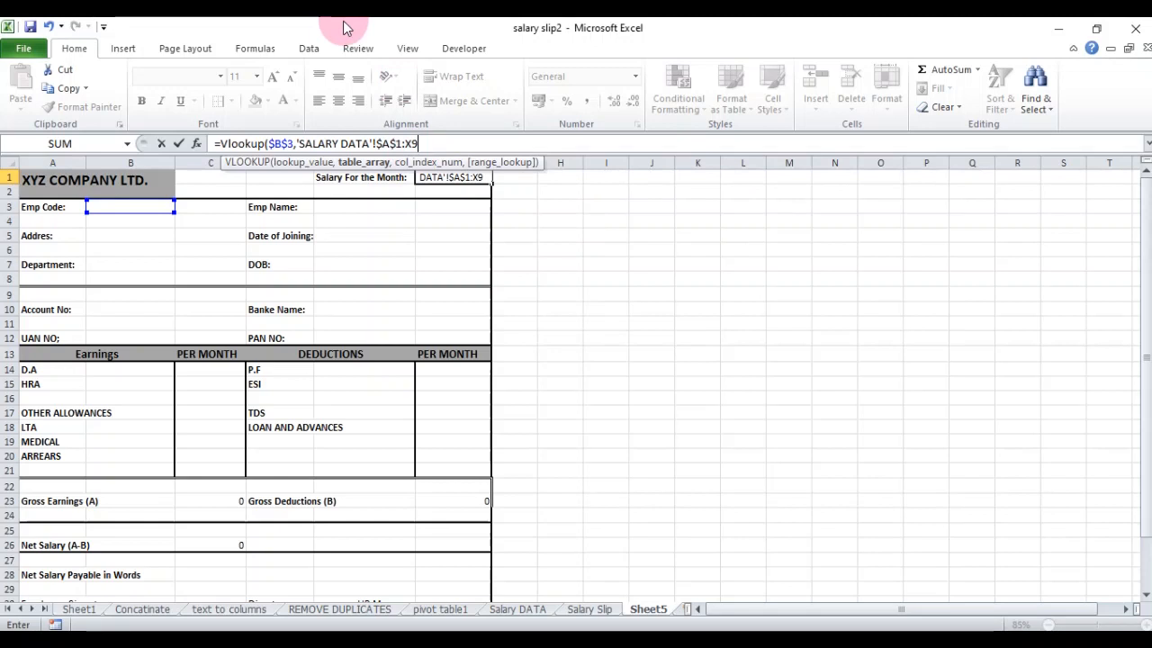
key(F4)
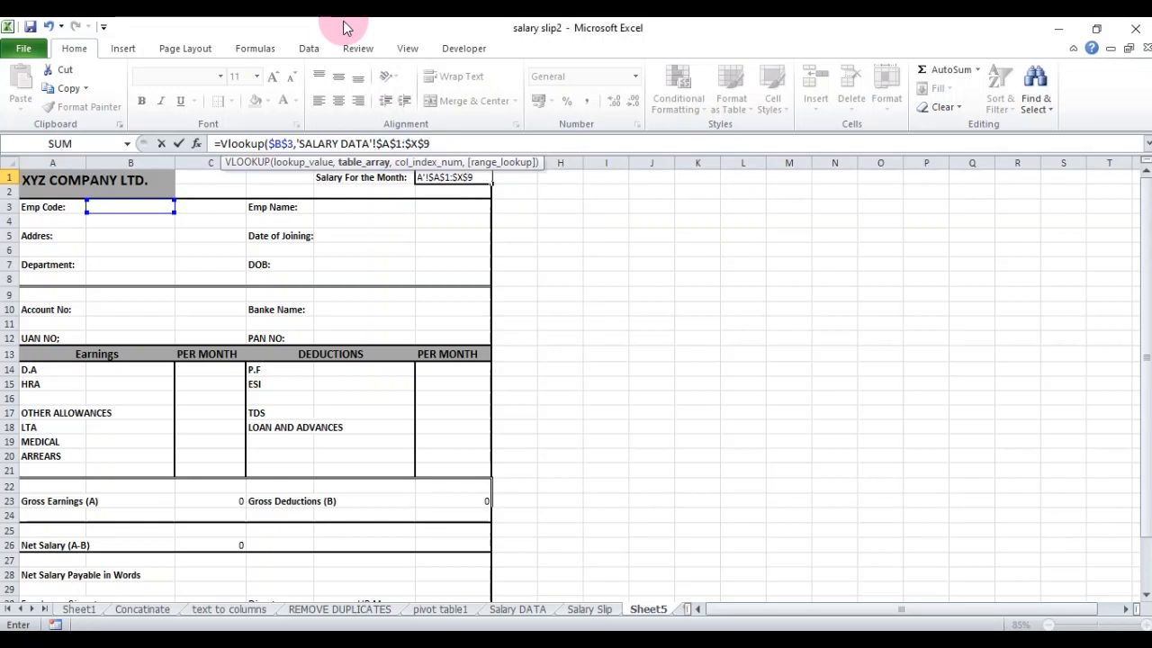
Complete the F1 VLOOKUP with column index 2 and range lookup 0.
text(,2,)
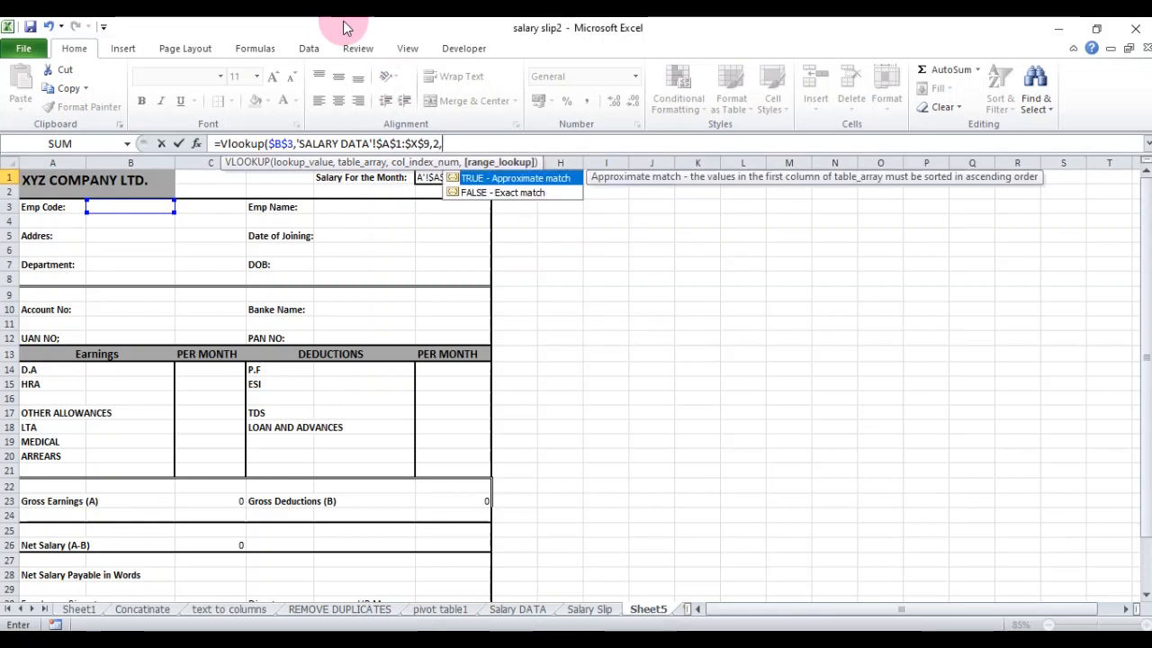
text(0)
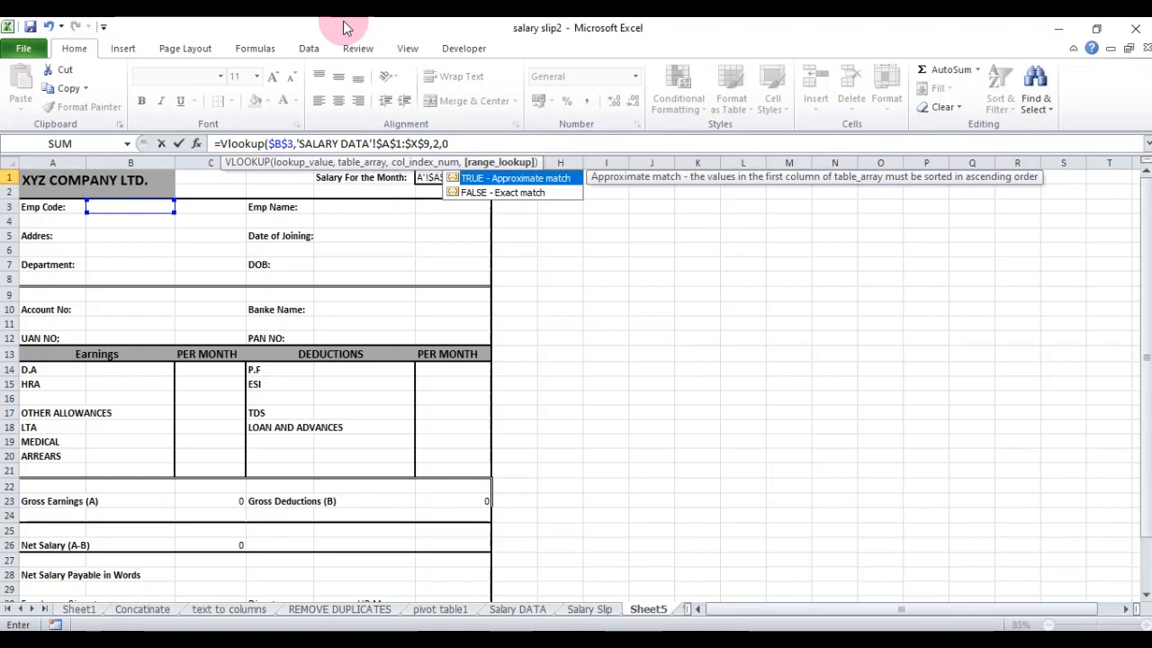
text())
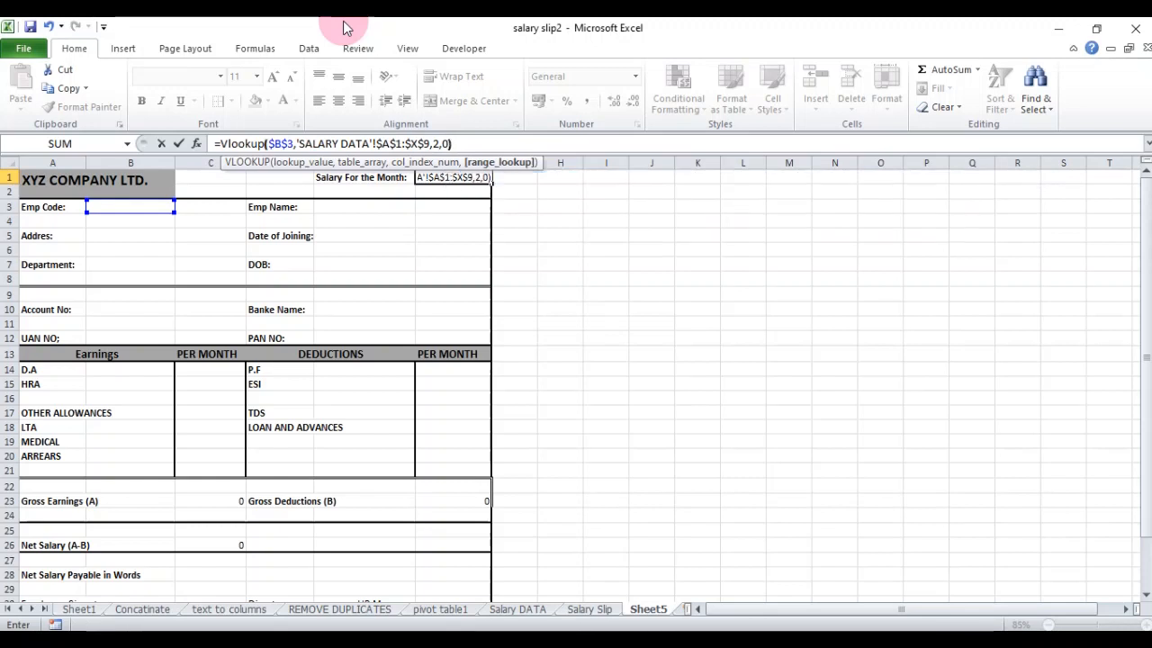
key(Return)
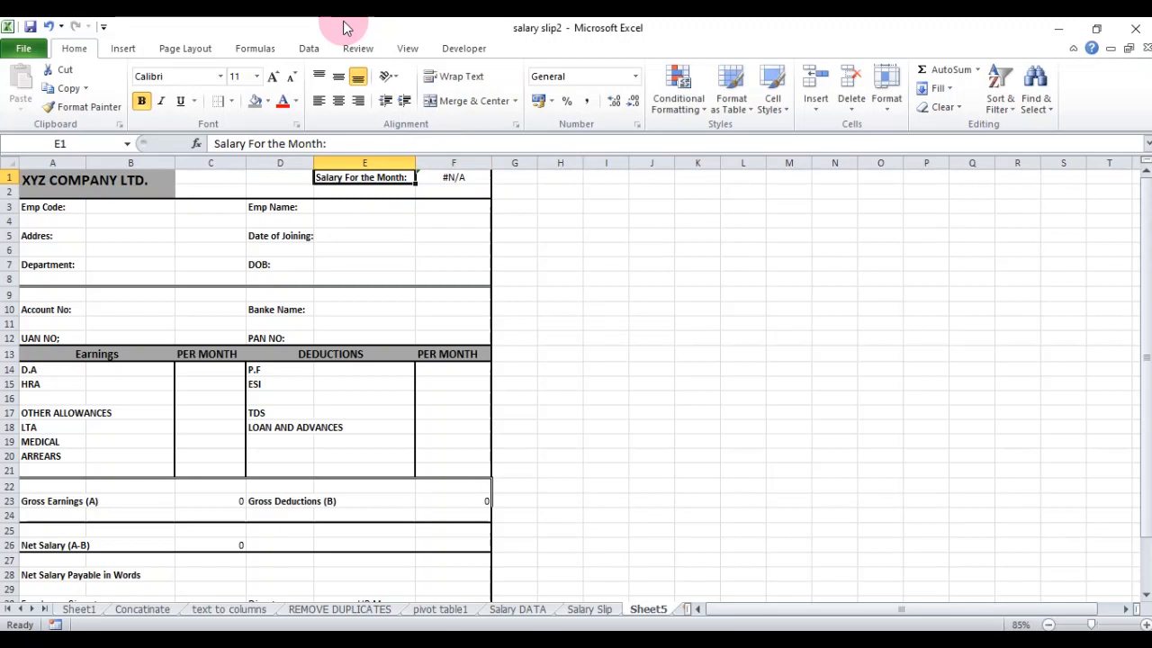
Change the column index of the VLOOKUP formula in F1 to 8.
click(453, 177)
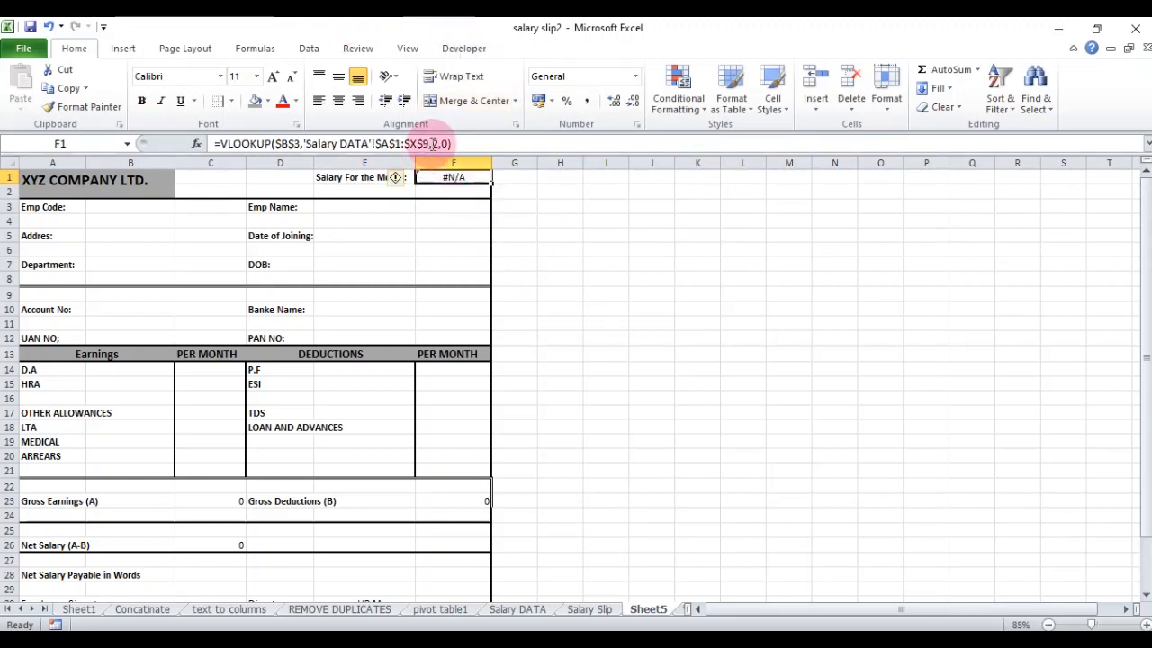
click(461, 145)
key(BackSpace)
text(8)
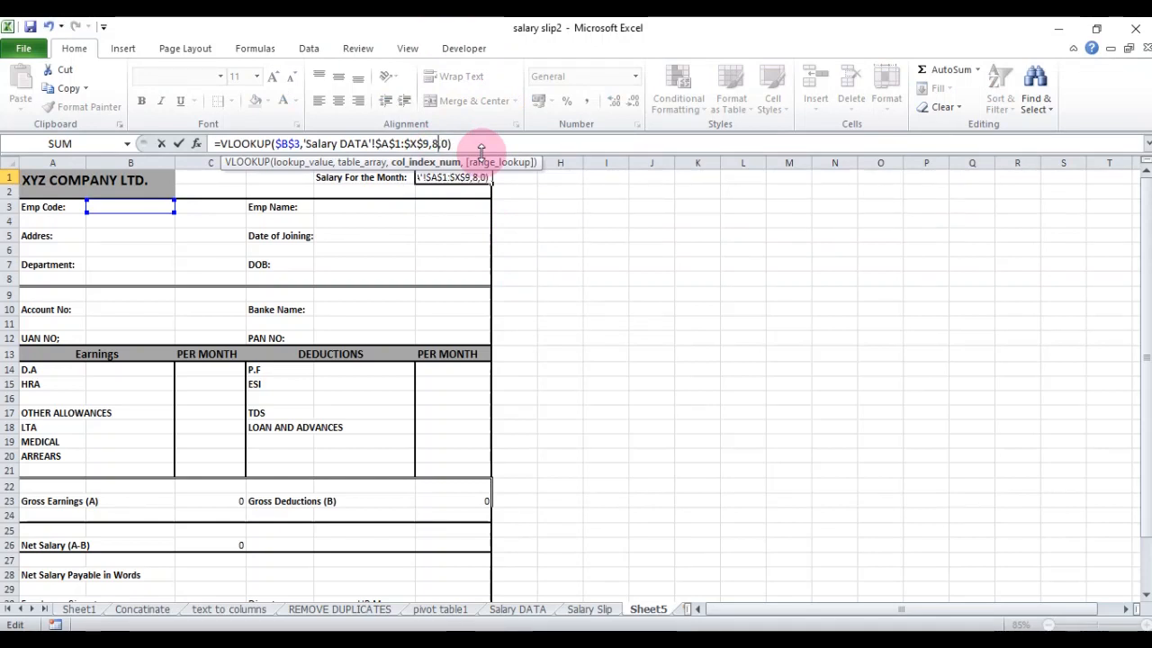
key(Return)
Enter the employee code A001 in B3.
click(150, 219)
click(146, 205)
text(A)
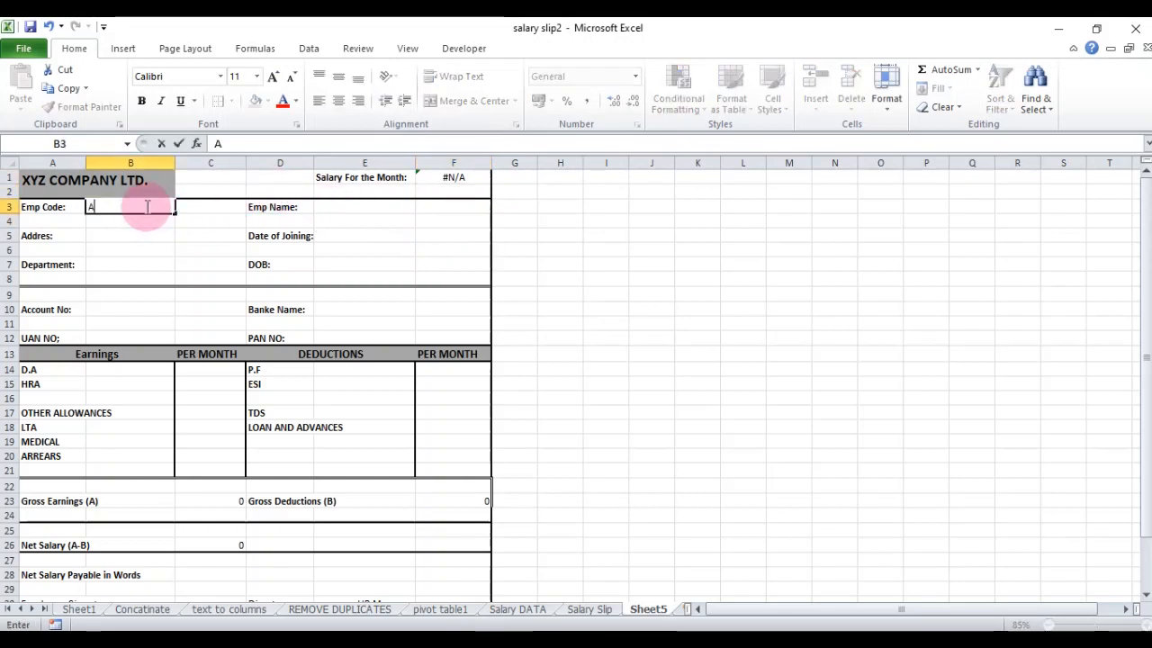
text(001)
key(Return)
Format the salary month cell F1 as a Date of type *14-03-2001.
click(455, 176)
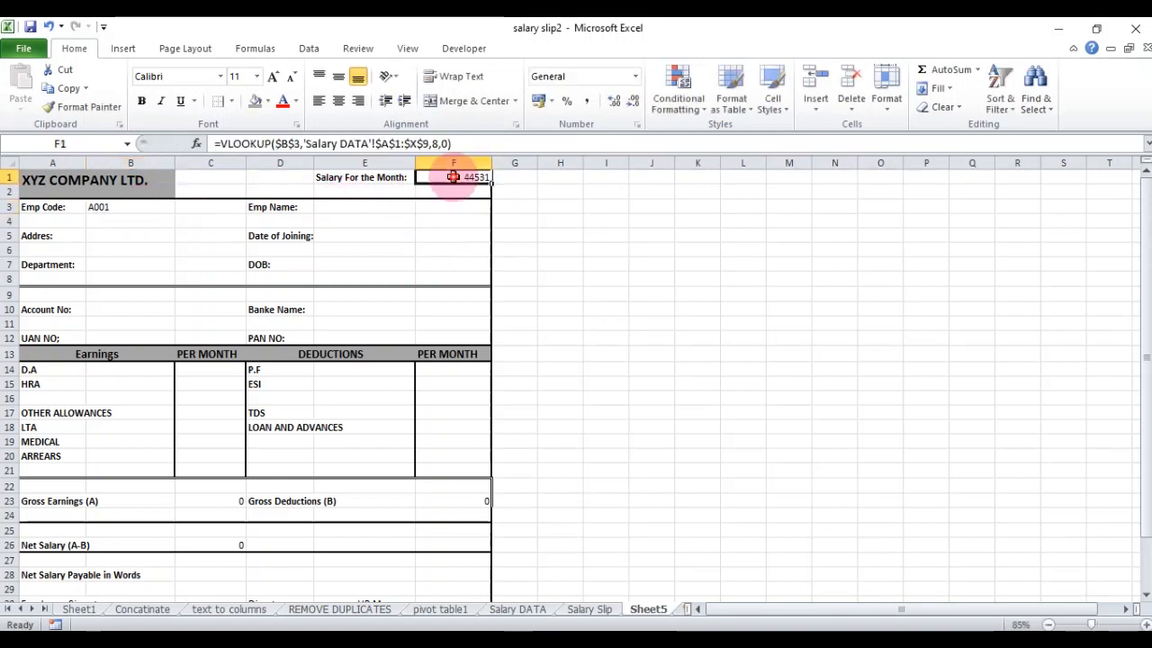
right_click(479, 183)
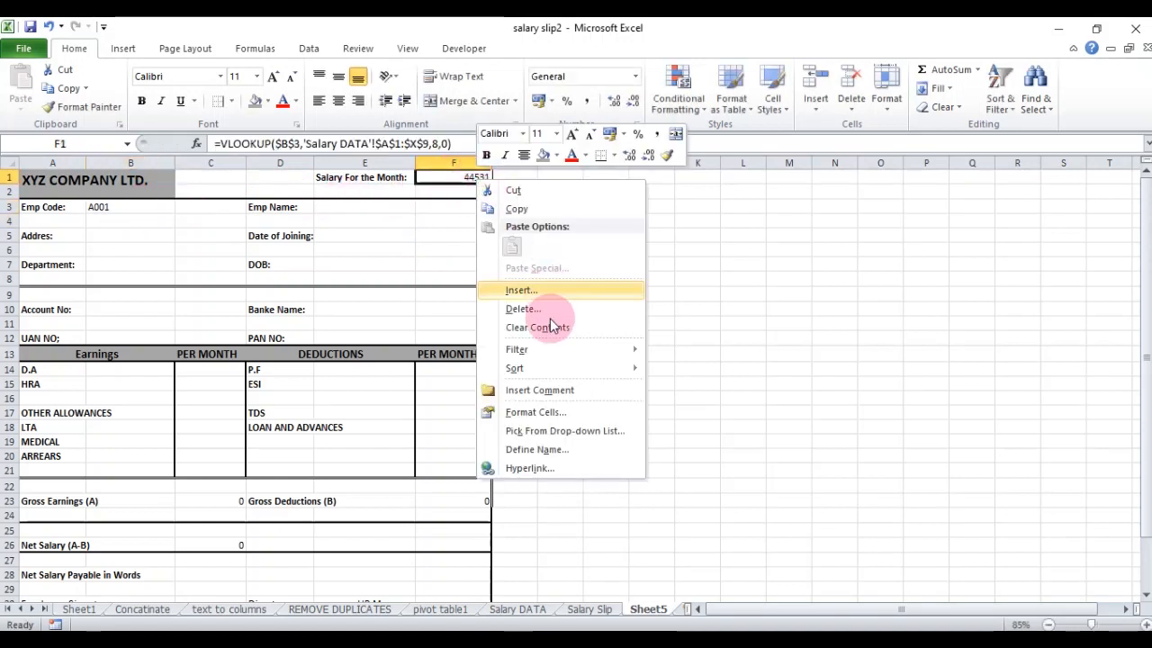
click(547, 412)
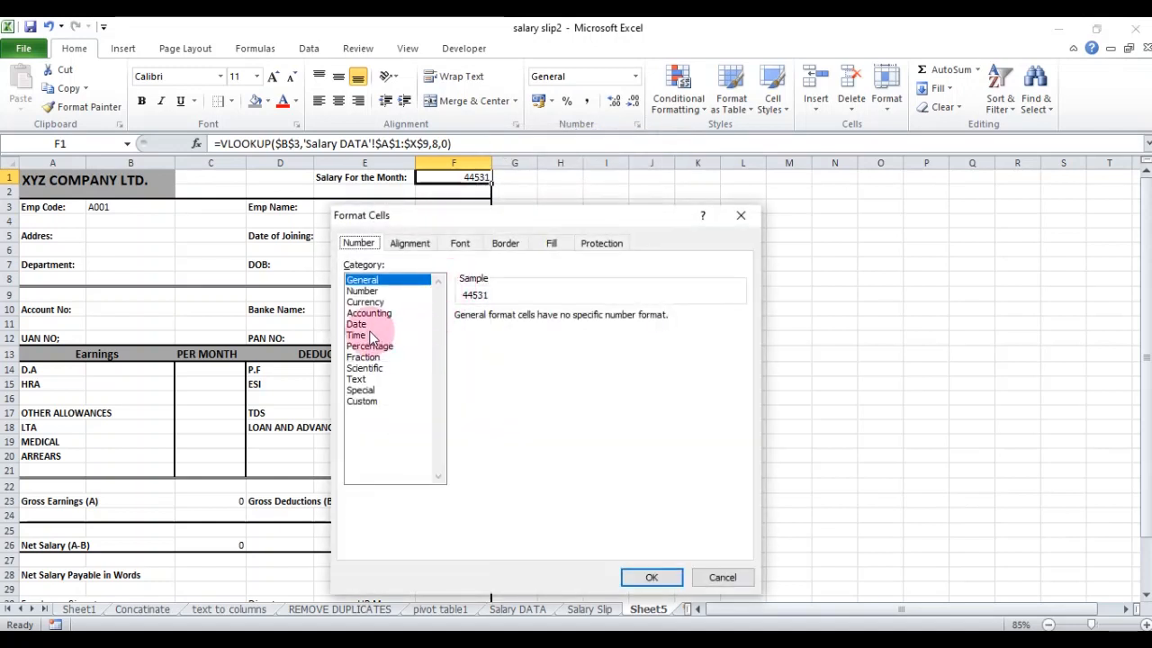
click(365, 325)
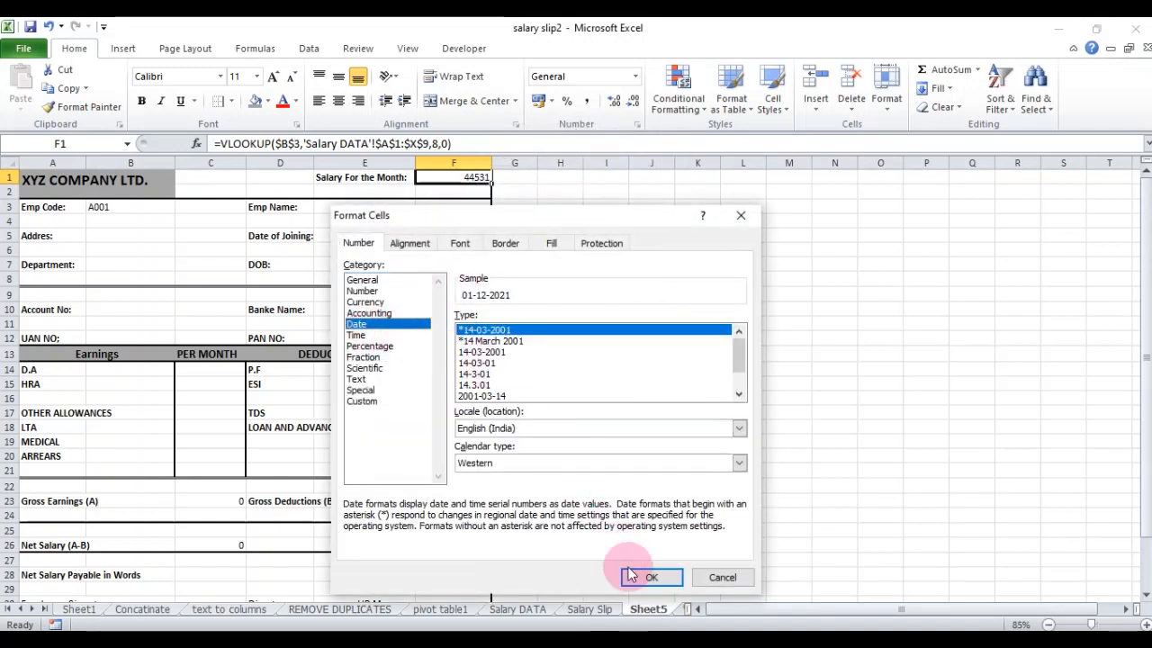
click(649, 576)
click(585, 302)
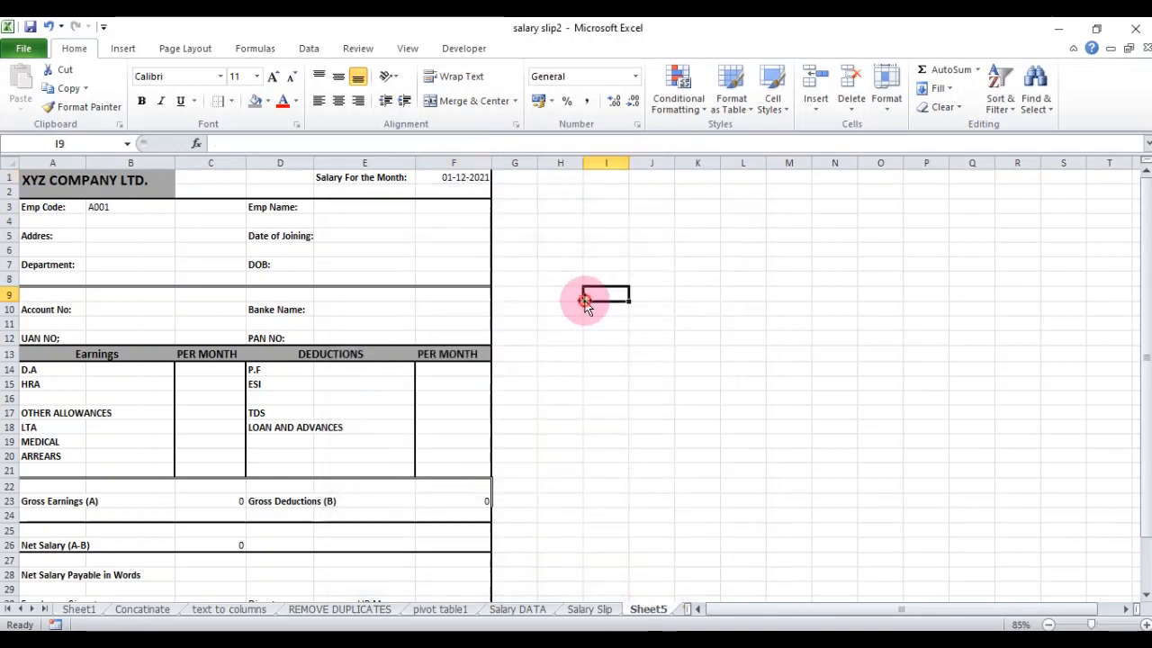
click(455, 178)
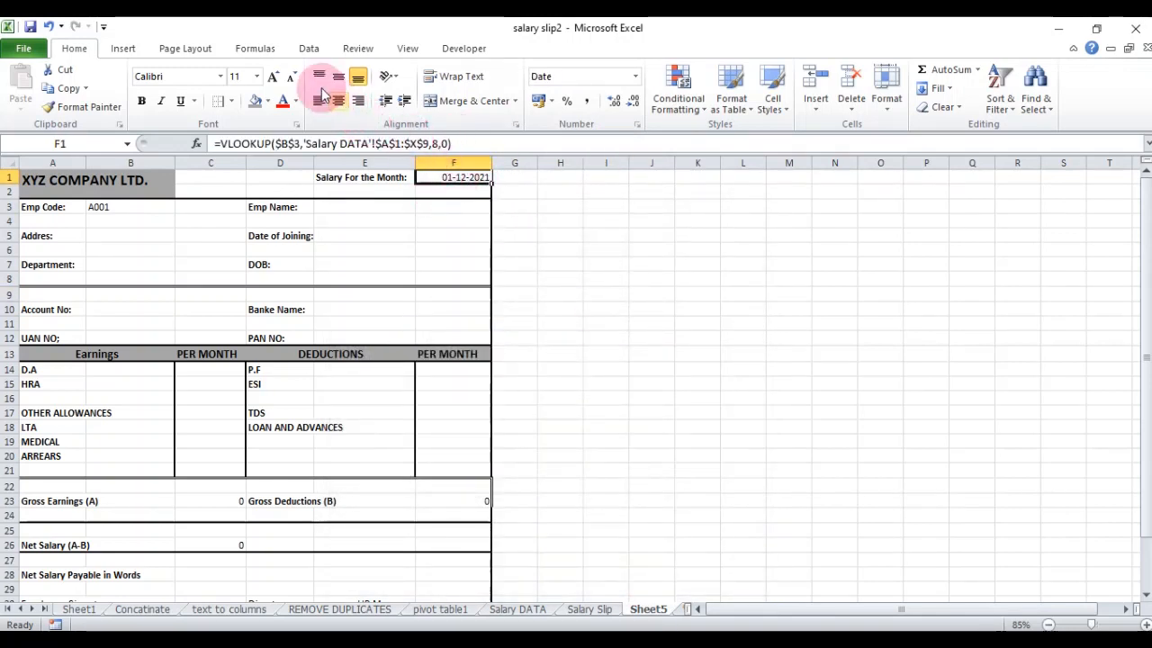
Increase the font size of the salary month in F1 to 12 and make it bold.
click(273, 77)
click(141, 101)
click(270, 252)
Center the employee code in B3 and make it bold.
click(120, 209)
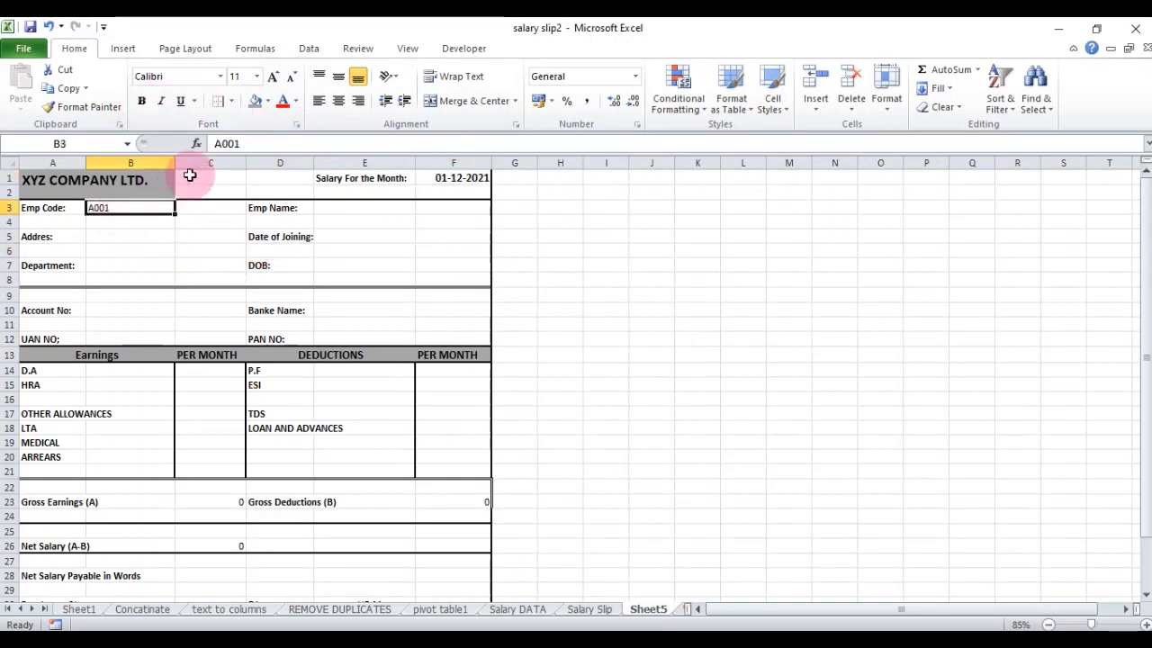
click(345, 102)
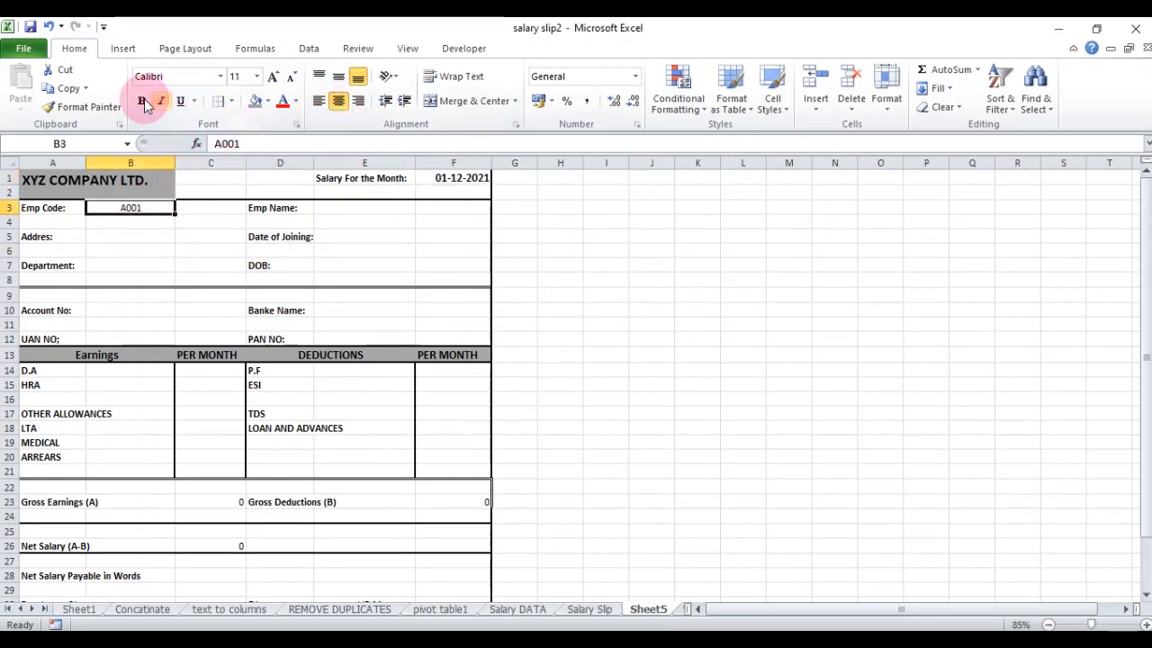
click(251, 272)
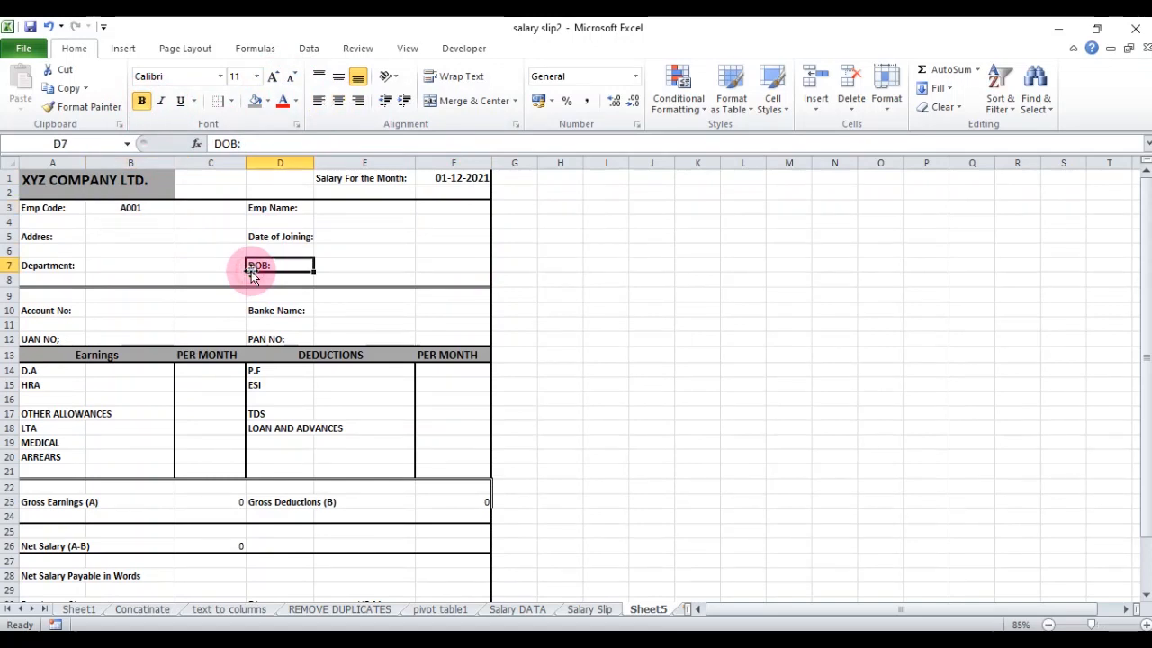
Copy the full text of the VLOOKUP formula in F1 and leave the cell unedited.
click(318, 211)
click(459, 180)
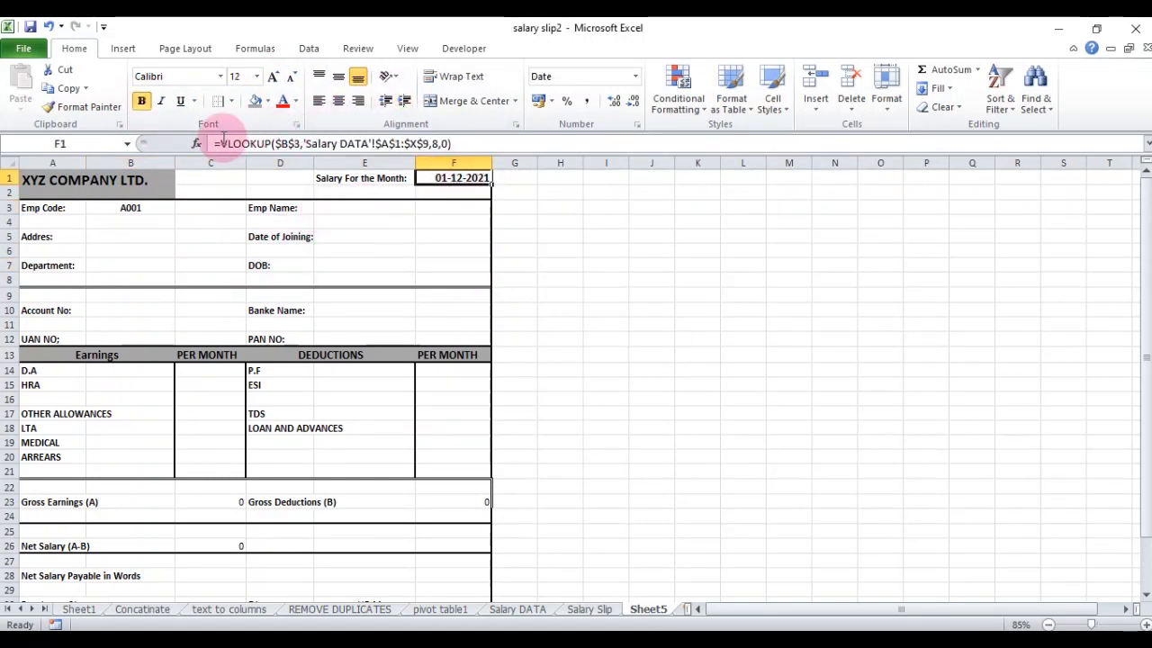
click(489, 140)
key(ctrl+a)
key(ctrl+c)
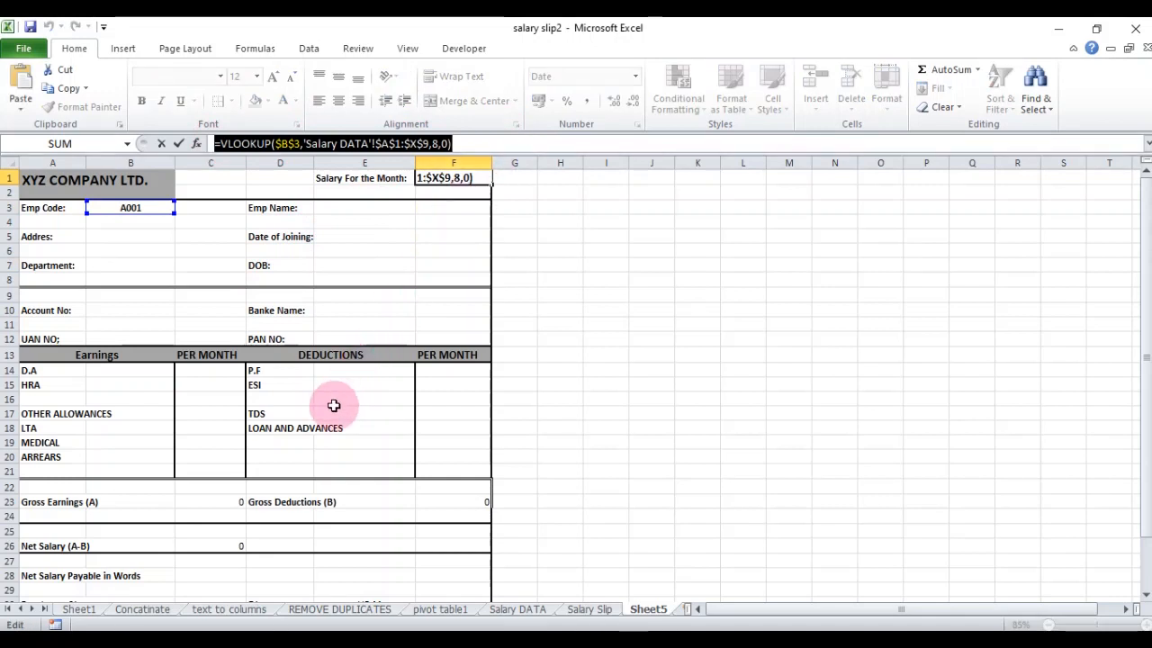
key(Escape)
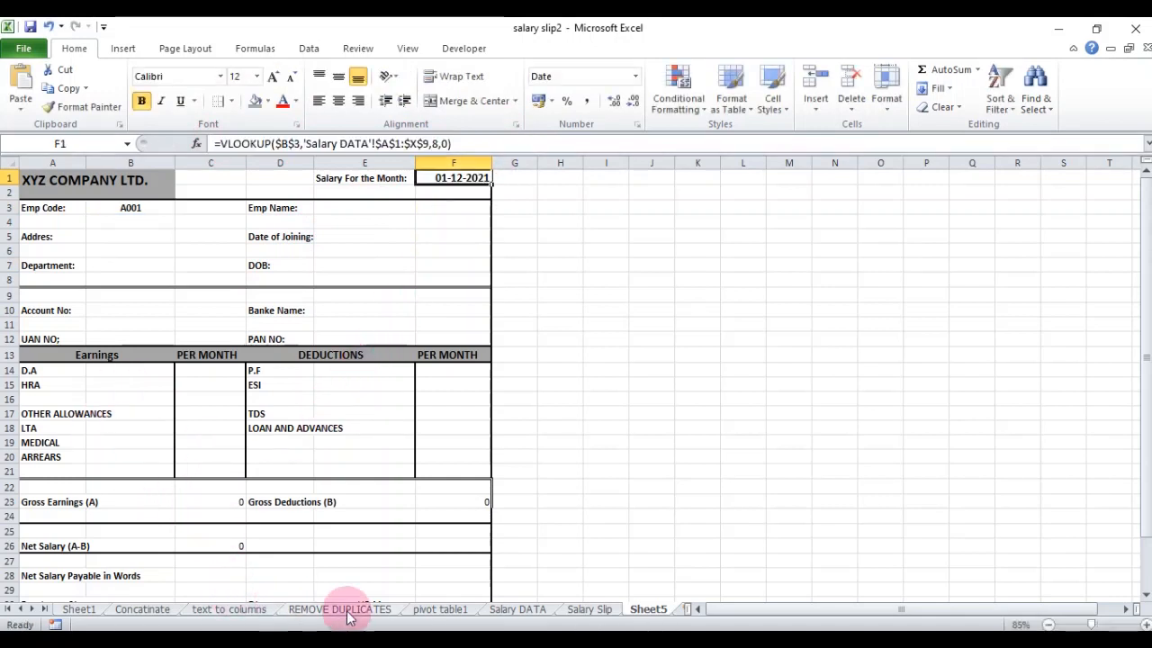
Examine the index numbers in row 10 of the Salary DATA sheet for the columns from Emp. Code to Salary for the Month.
click(514, 609)
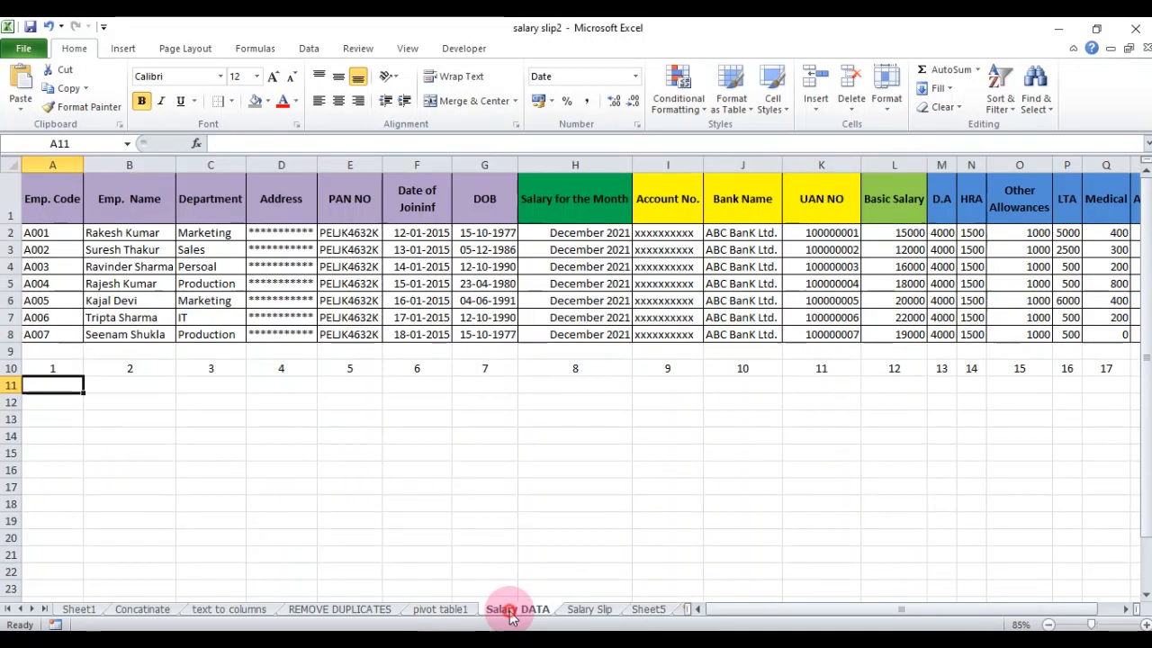
click(52, 368)
click(107, 368)
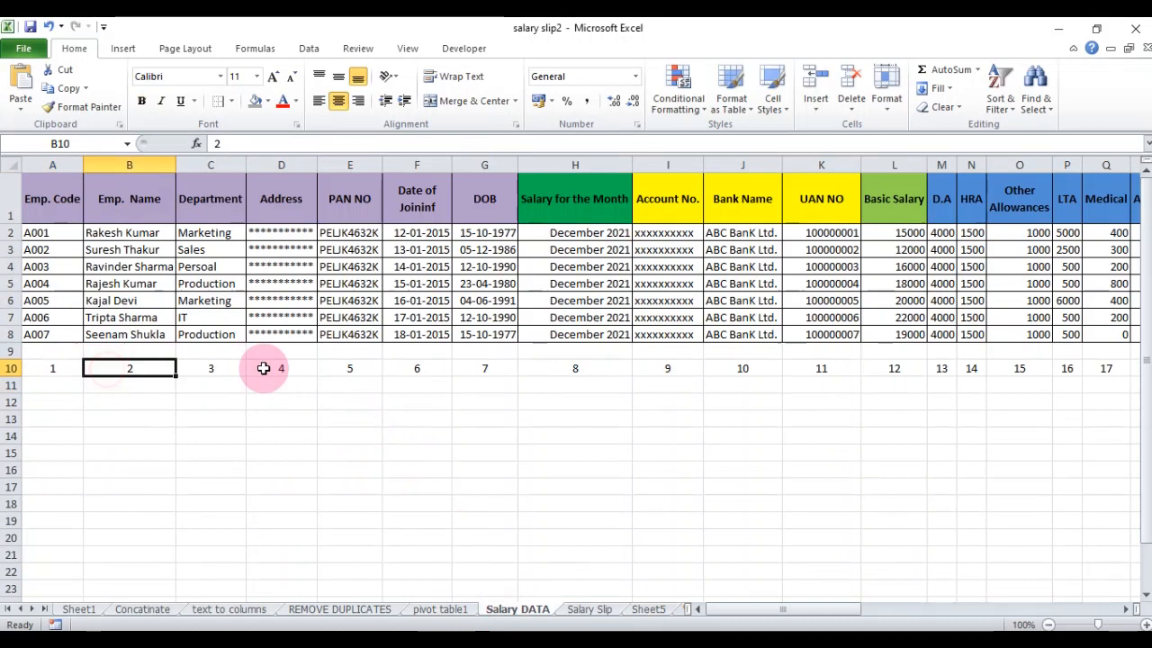
click(220, 368)
click(269, 370)
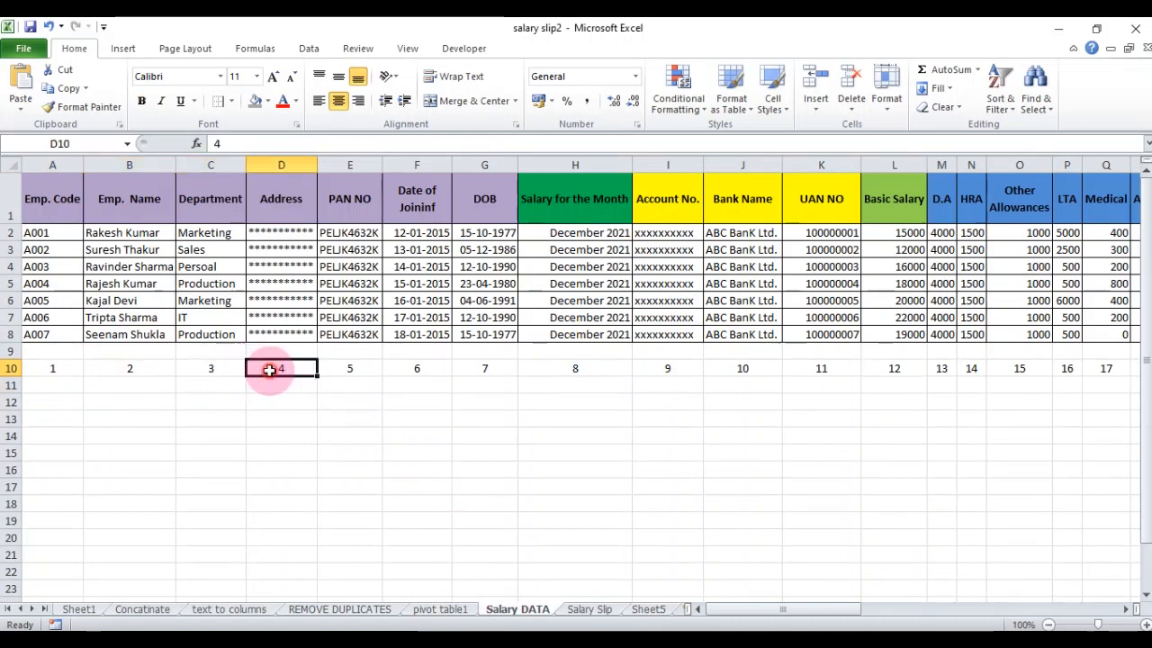
click(334, 365)
click(410, 366)
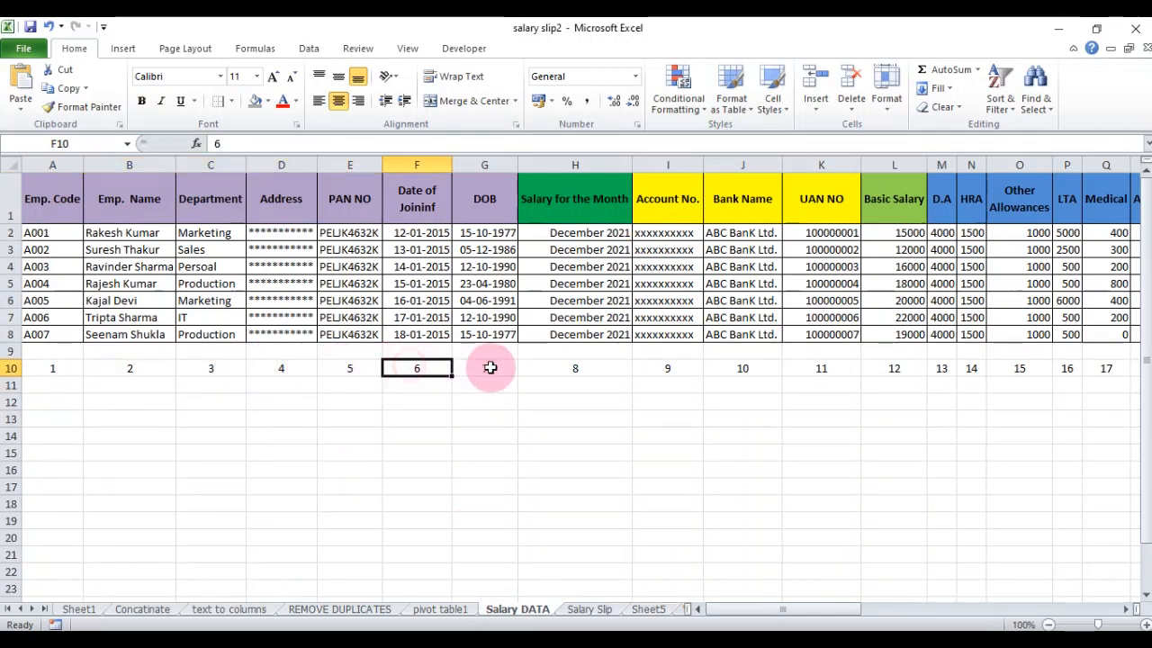
click(477, 368)
drag(51, 369, 479, 373)
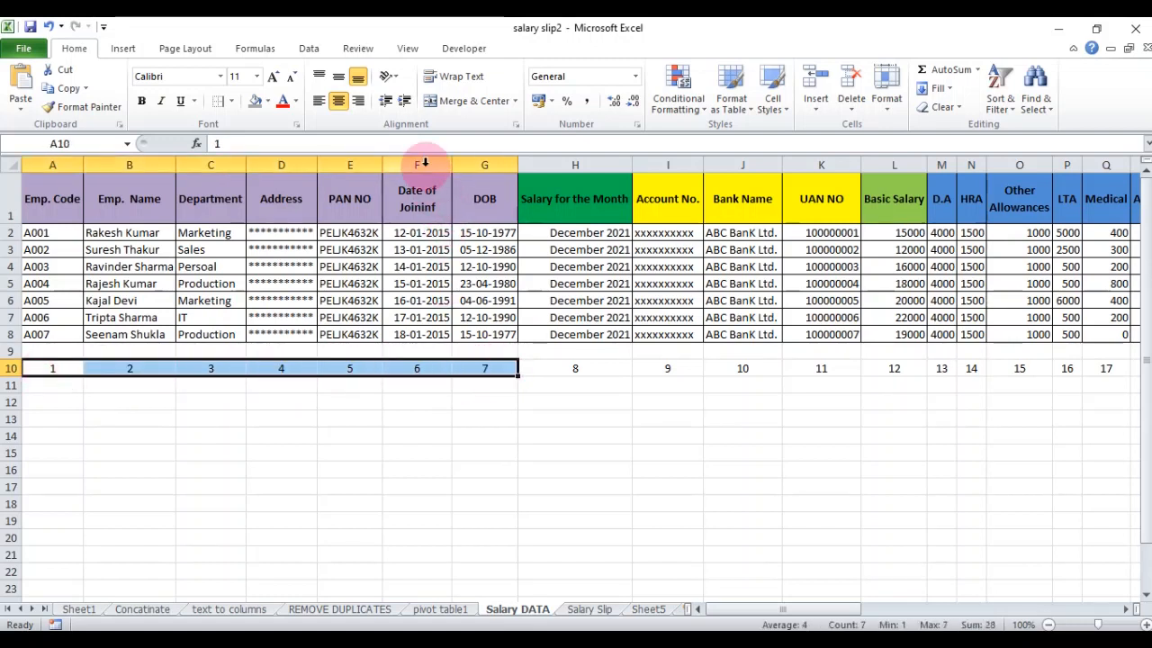
click(425, 164)
click(473, 163)
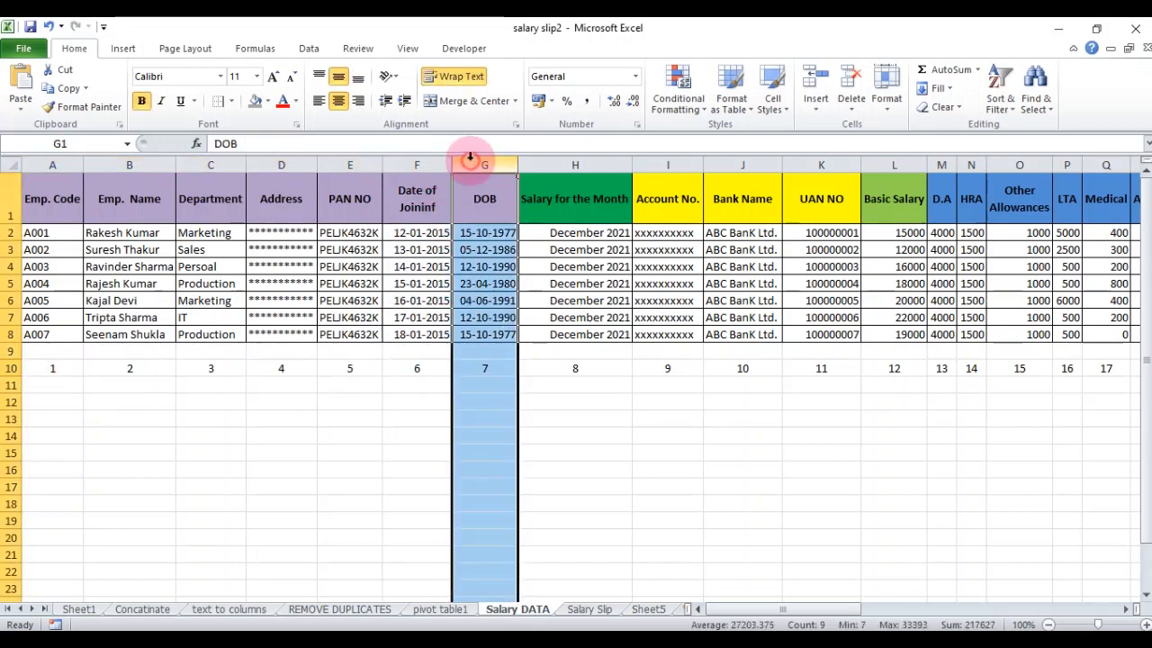
click(586, 162)
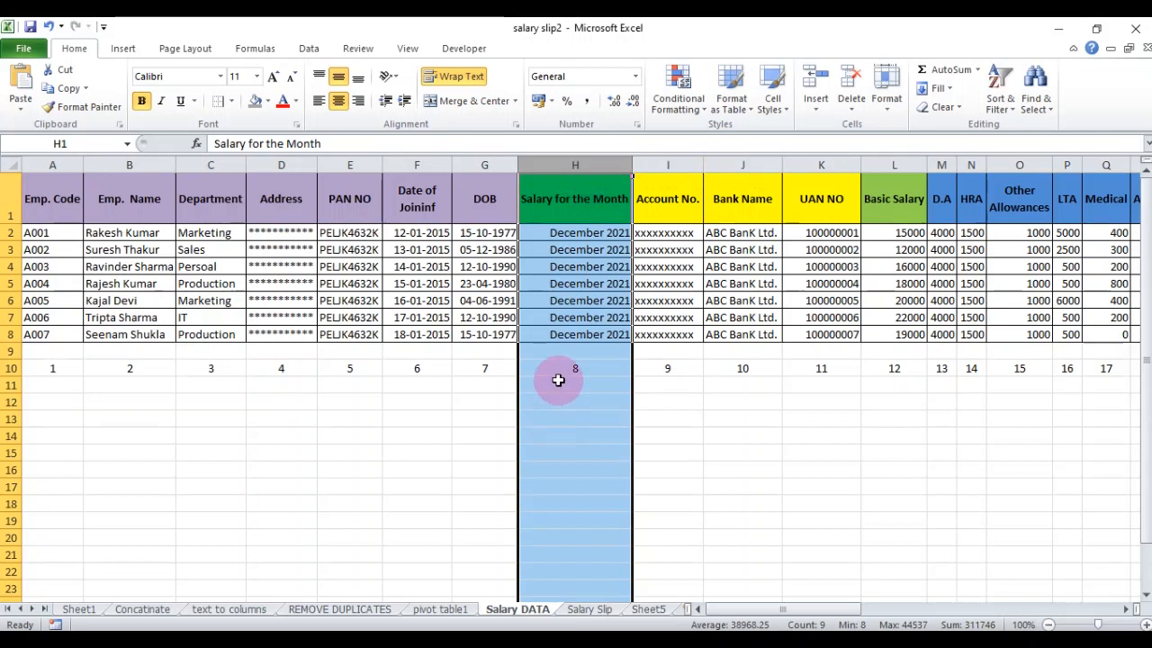
Check the row 10 index numbers of the remaining Salary DATA columns, through to Net Salary in words.
click(567, 369)
click(674, 368)
click(738, 368)
click(811, 369)
drag(51, 373, 842, 370)
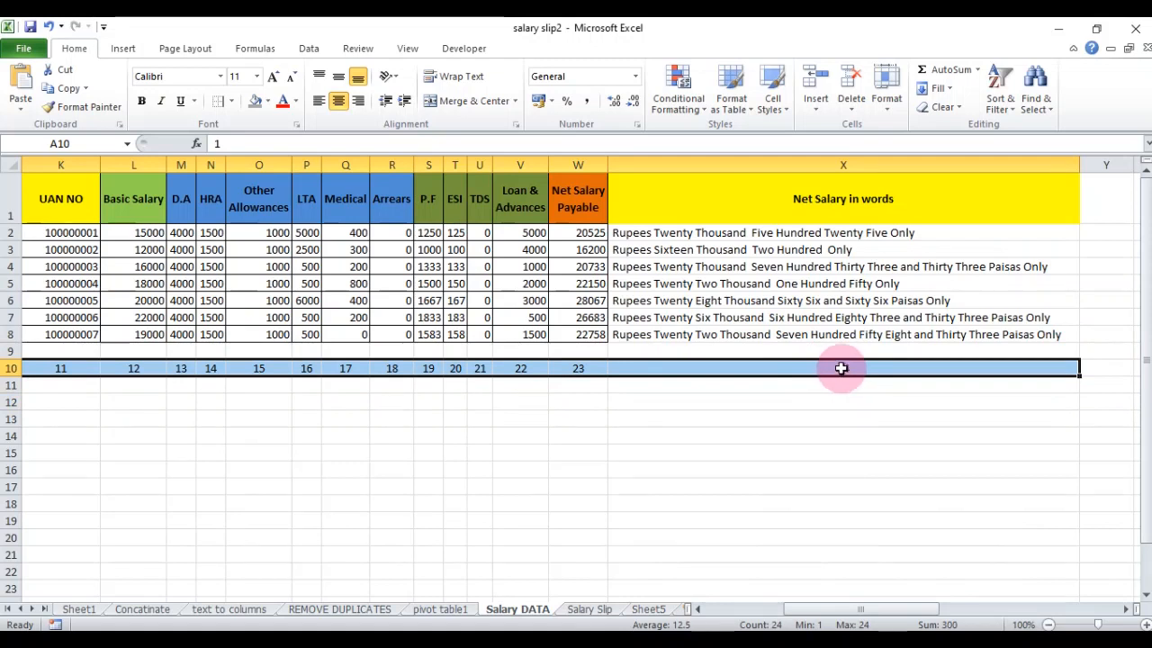
click(832, 335)
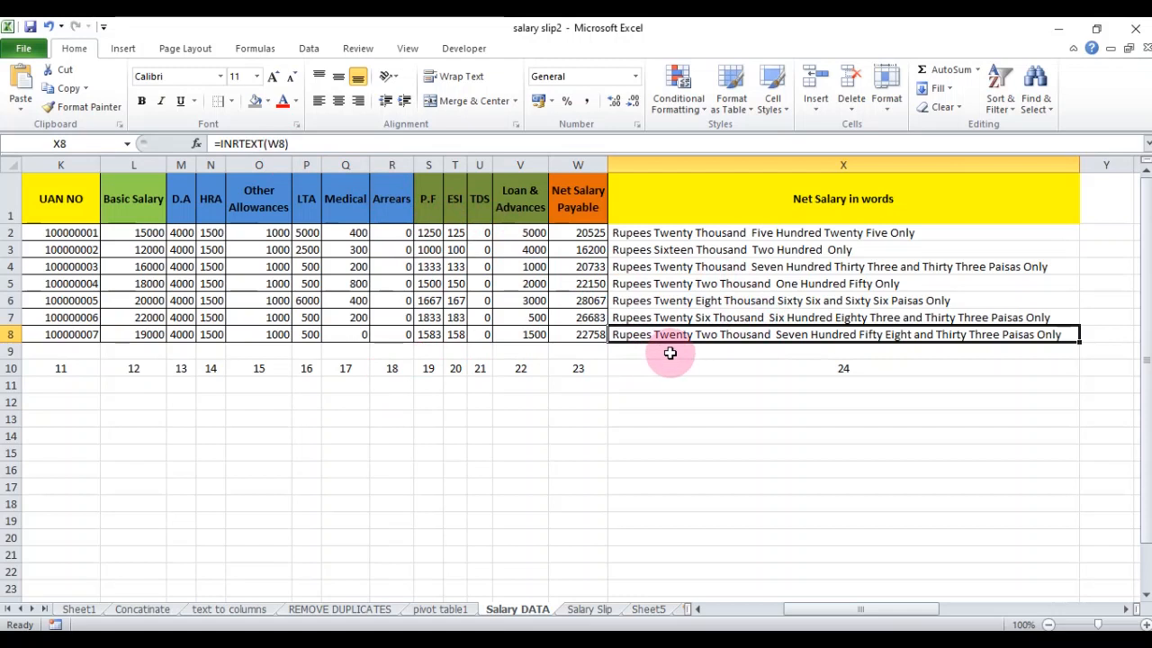
click(789, 165)
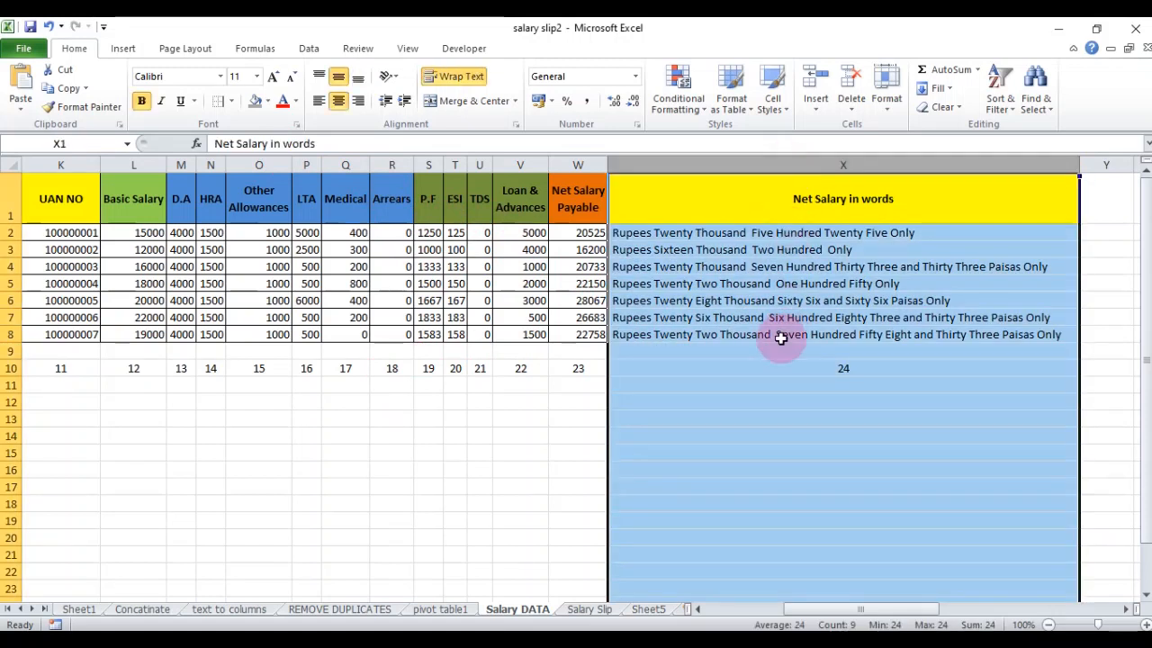
click(779, 335)
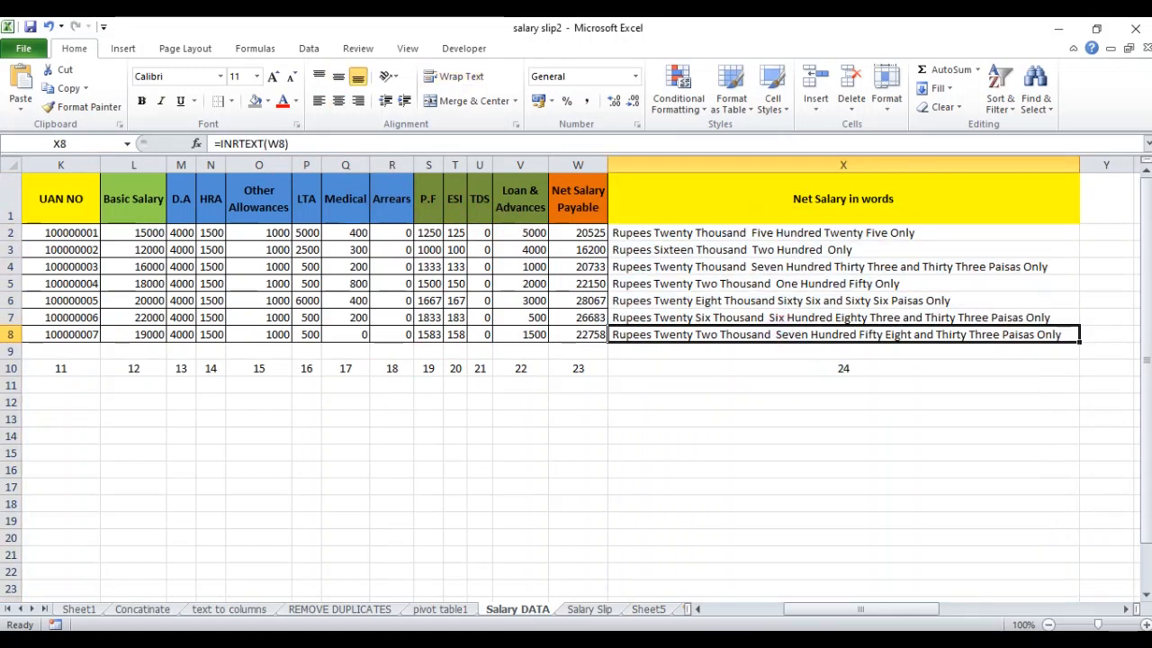
Edit the end row of the lookup table range in the D28 VLOOKUP formula on the Salary Slip sheet.
click(590, 609)
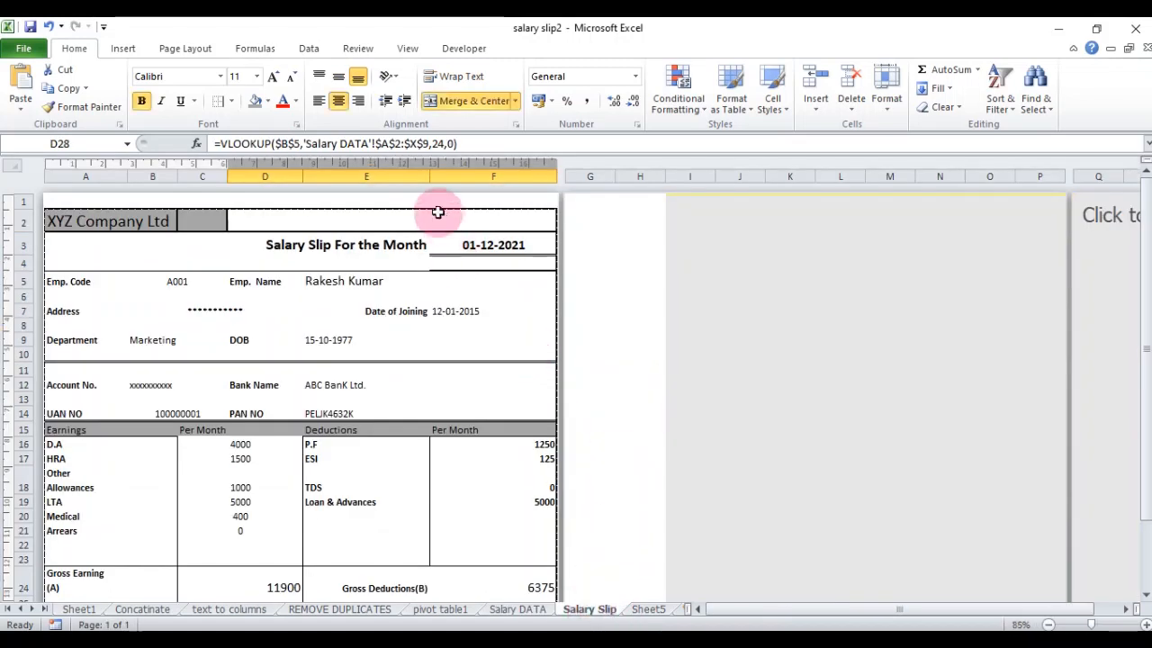
click(441, 144)
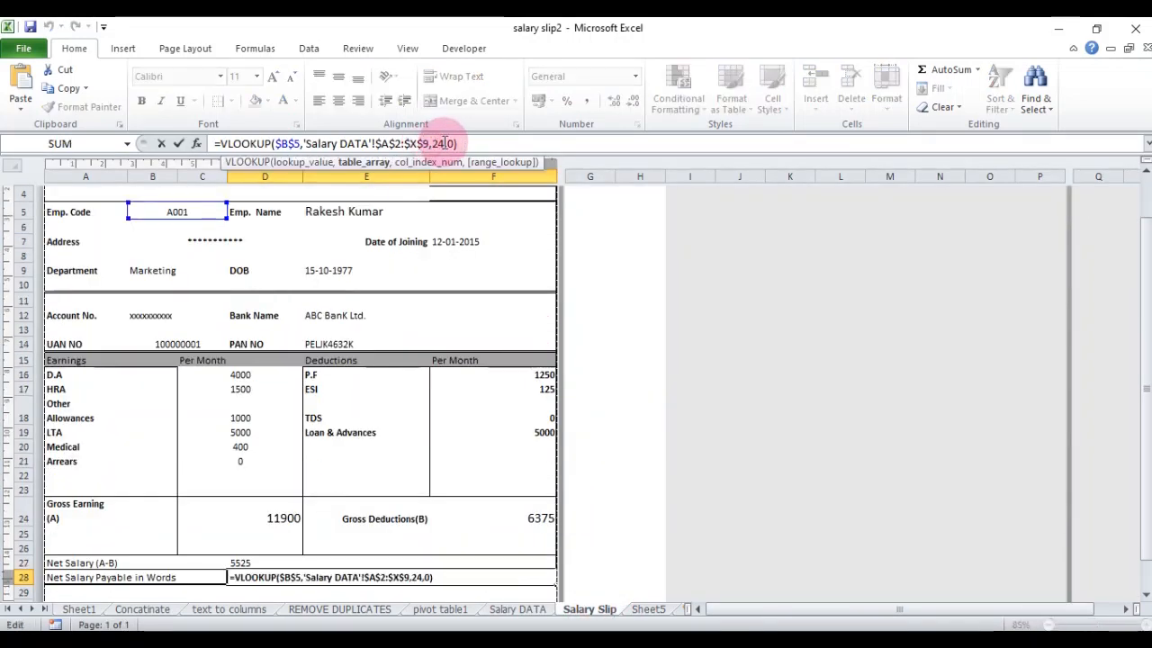
key(BackSpace)
key(Return)
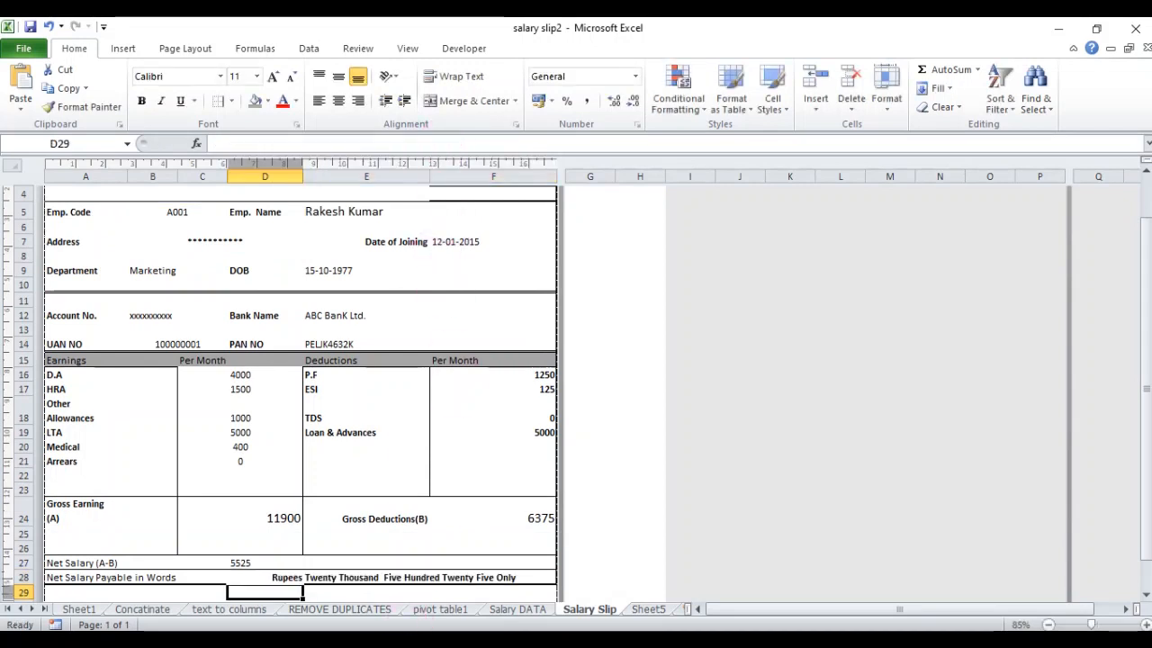
Change the lookup table range of the F1 formula on Sheet5 to $A$1:$X$8.
click(646, 609)
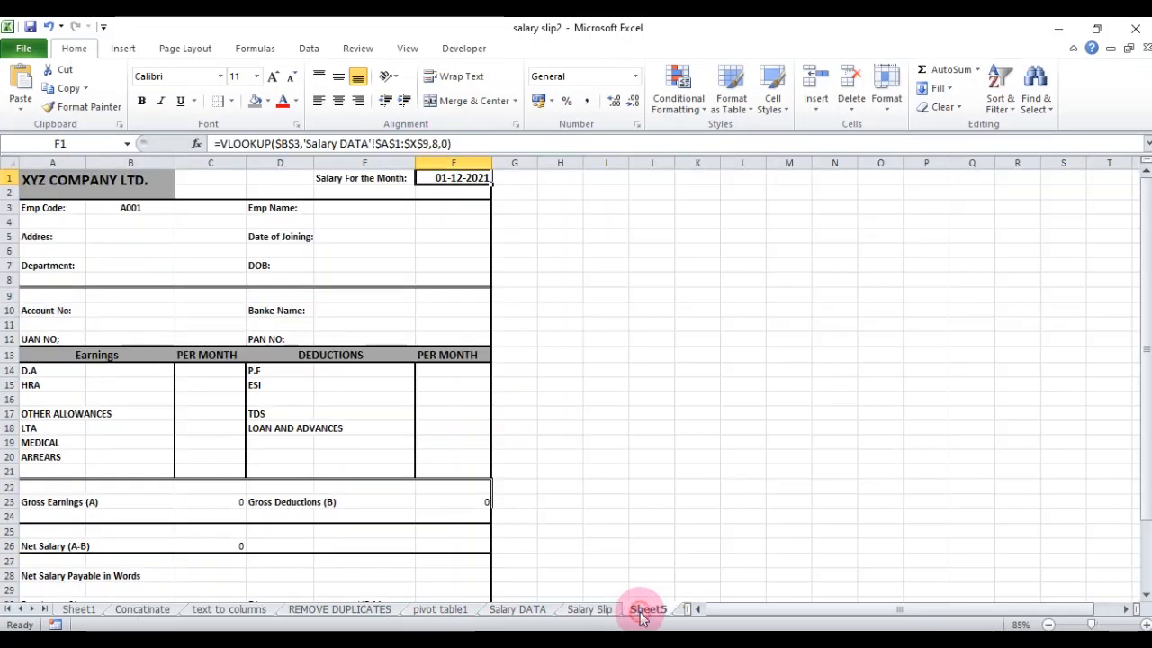
click(431, 143)
key(BackSpace)
text(8)
key(Return)
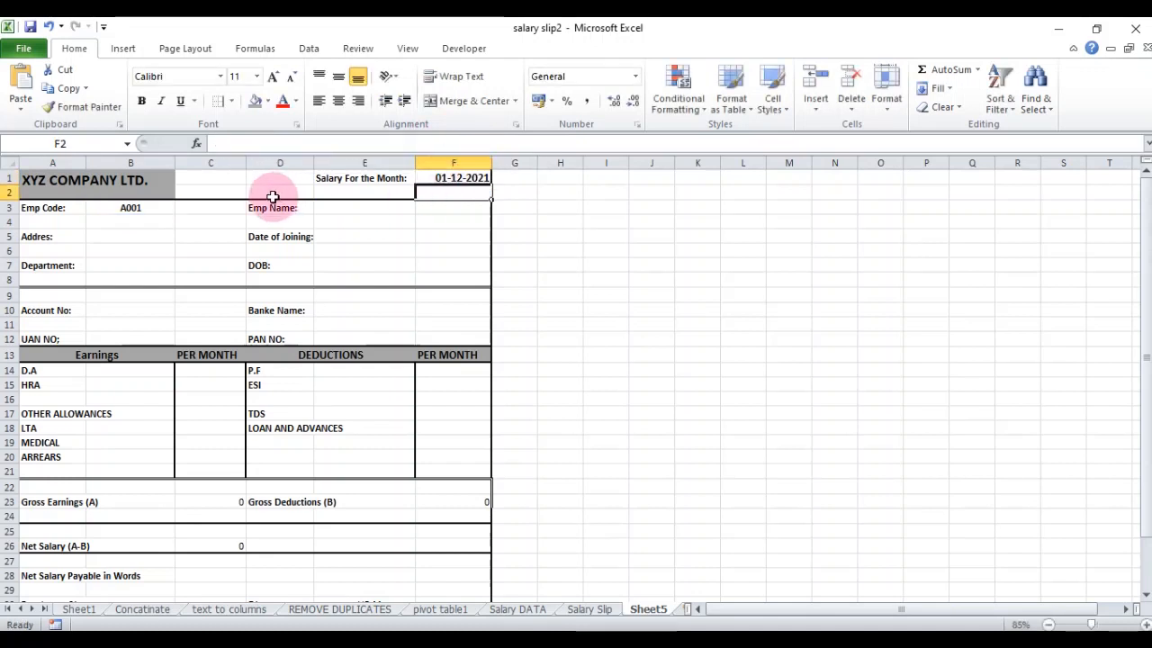
Copy the complete VLOOKUP formula text from F1, including the equals sign, without altering the cell.
double_click(419, 177)
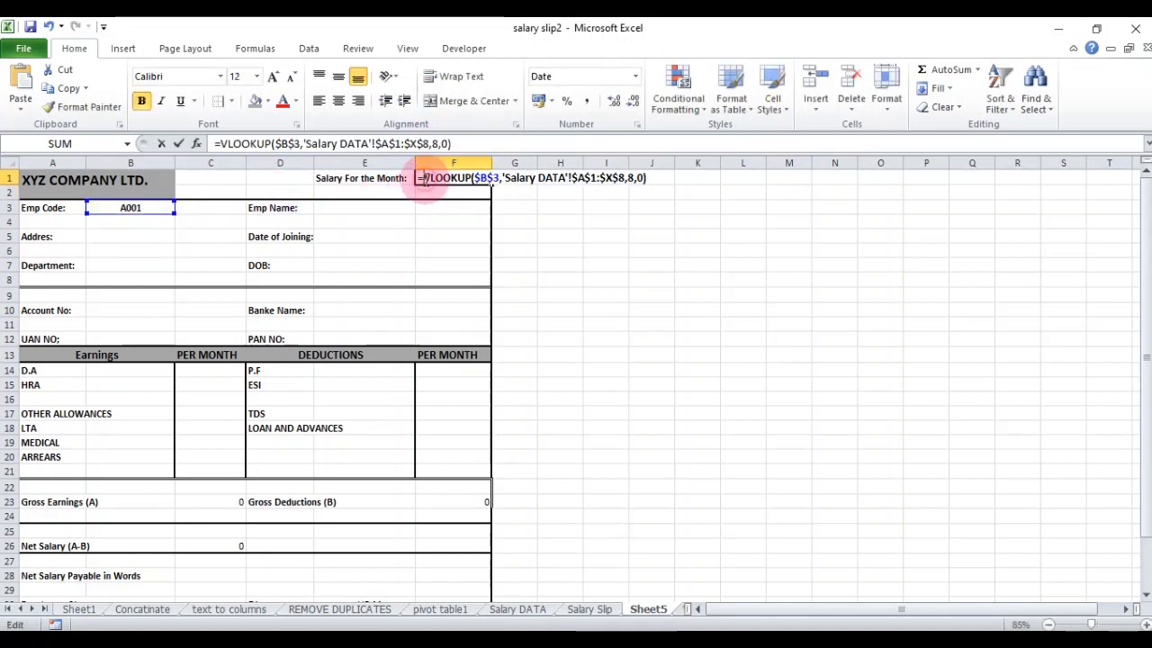
key(shift+End)
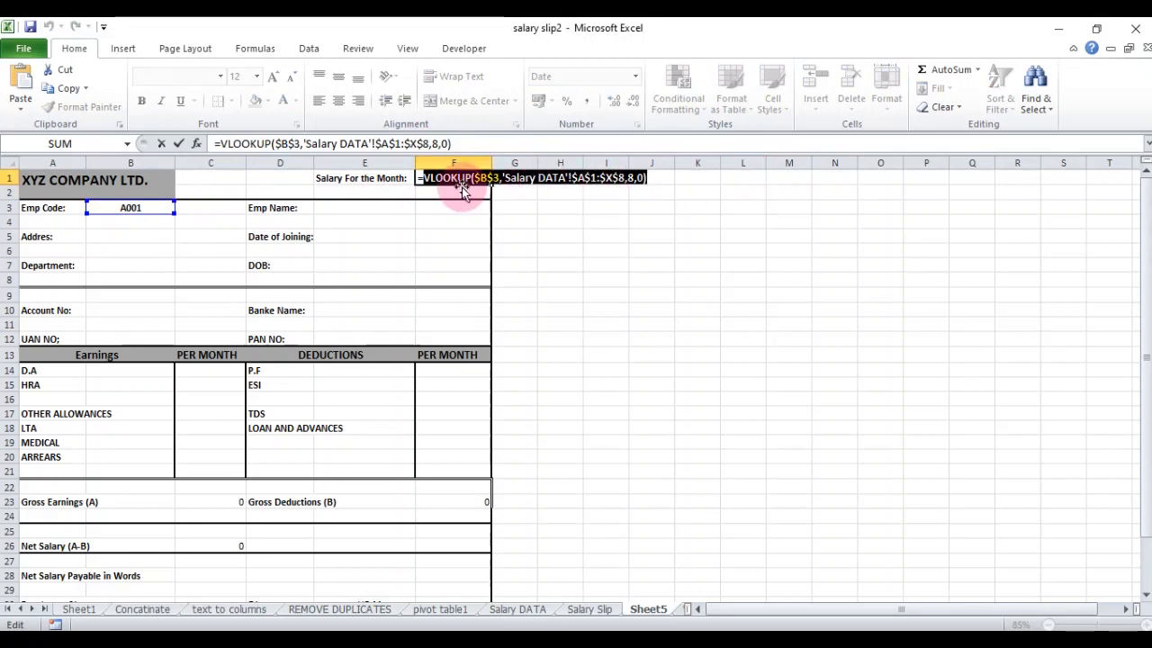
drag(419, 177, 680, 179)
key(ctrl+c)
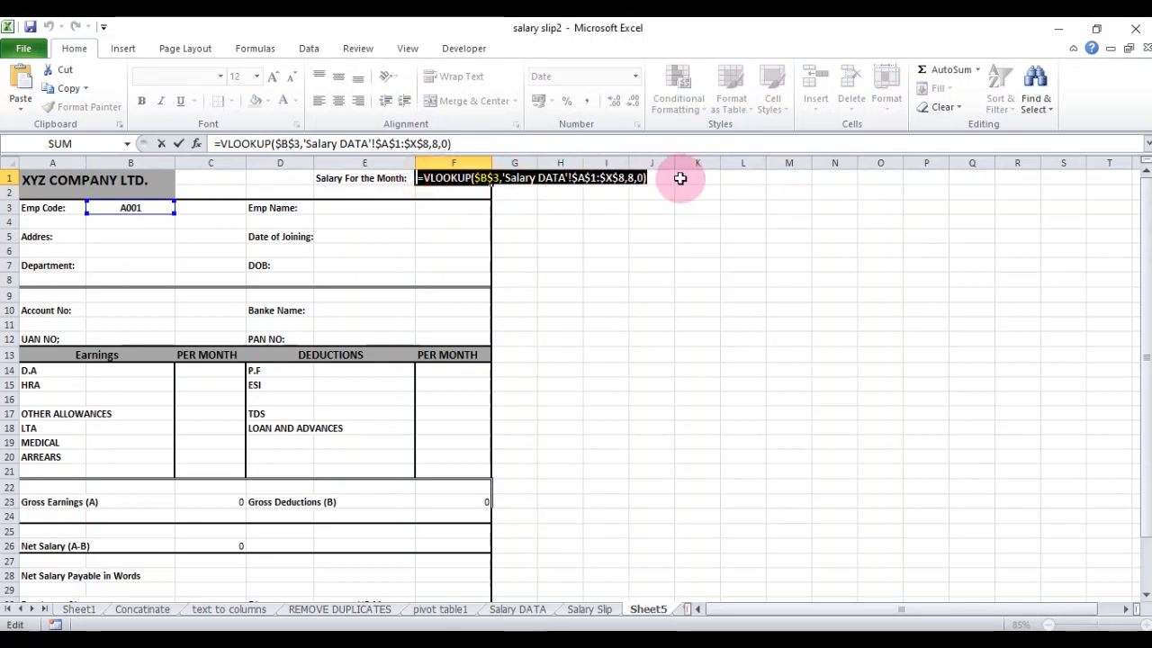
key(Escape)
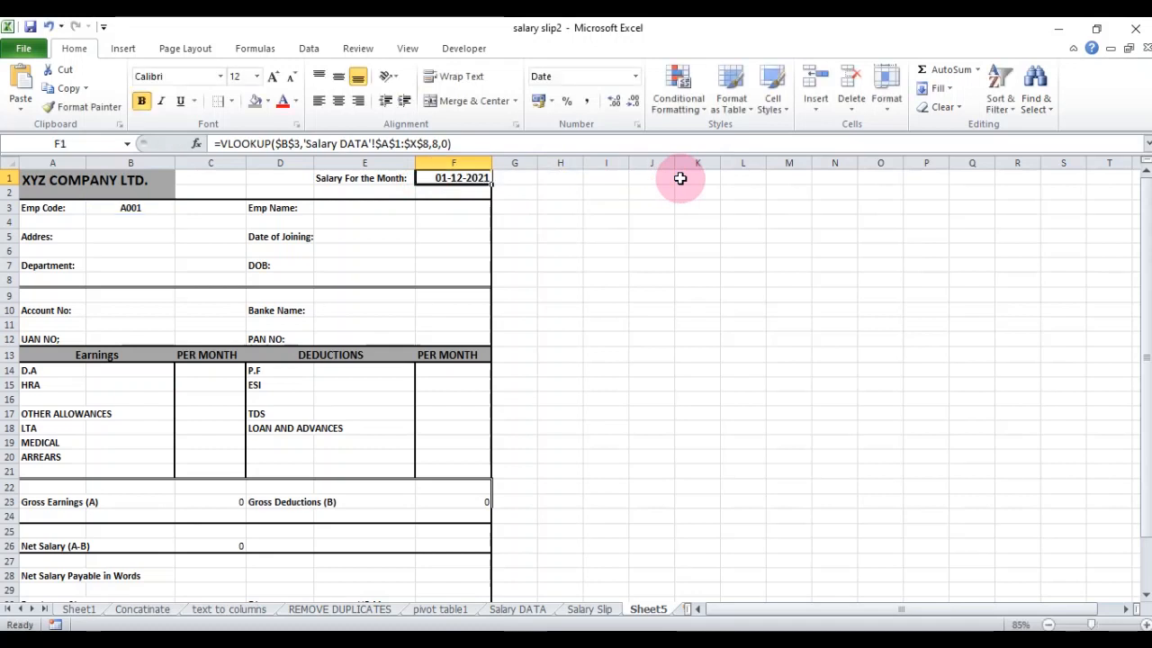
Paste the copied VLOOKUP formula into the Emp Name cell E3 and set its column index to 2.
click(354, 205)
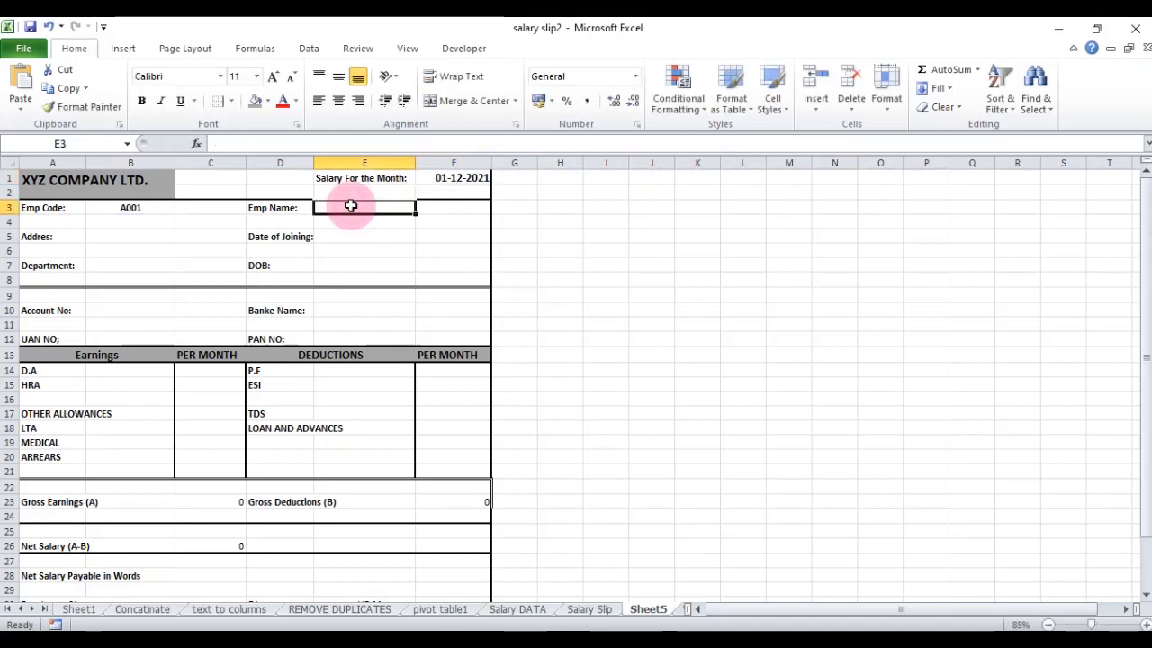
double_click(357, 206)
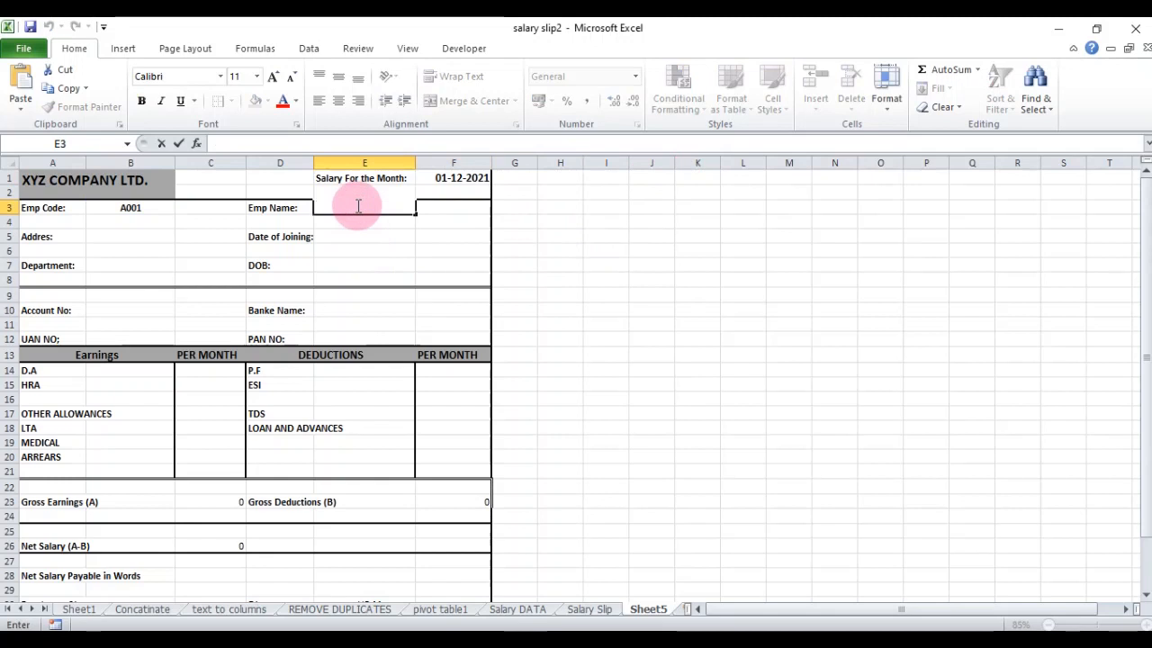
key(ctrl+v)
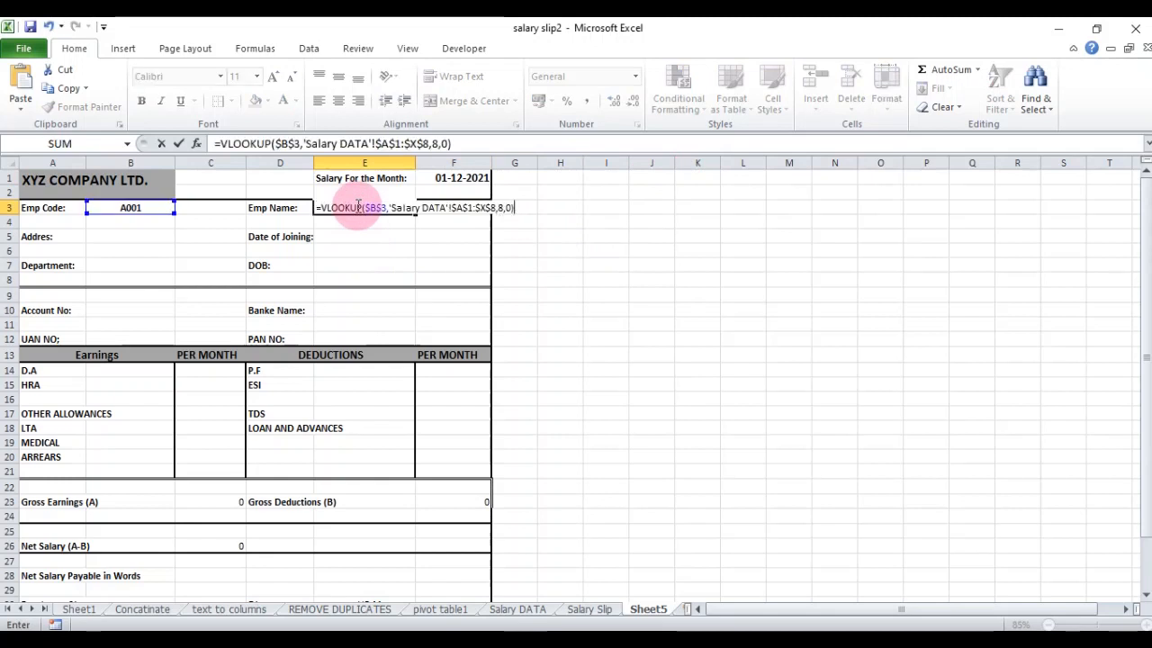
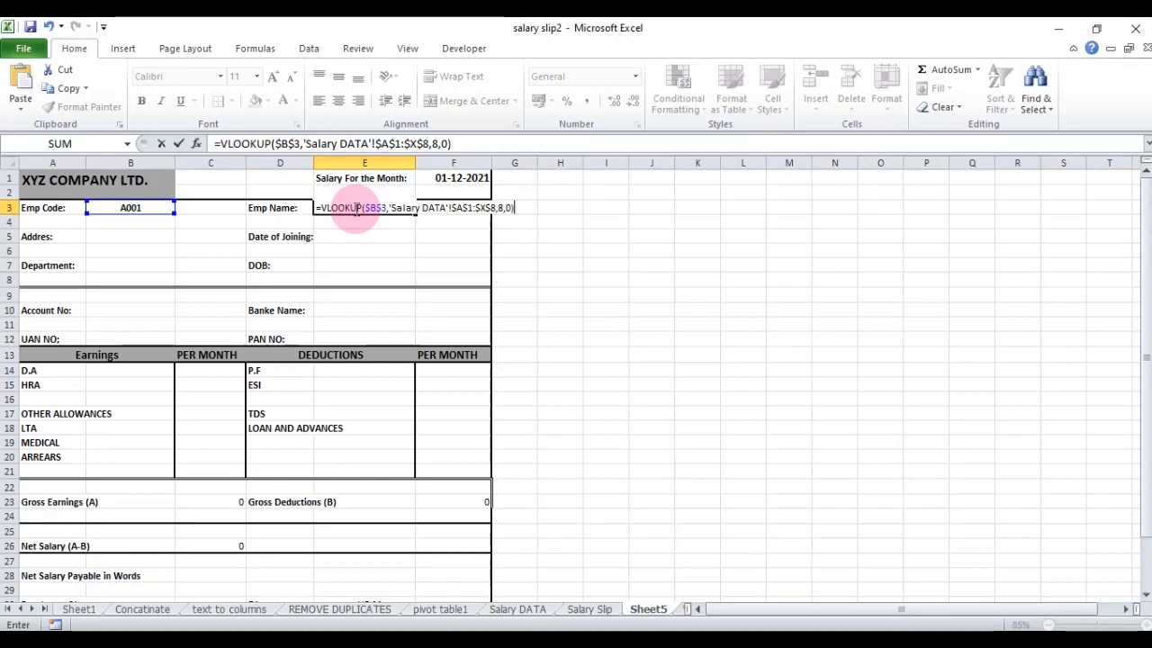
click(502, 208)
text(2)
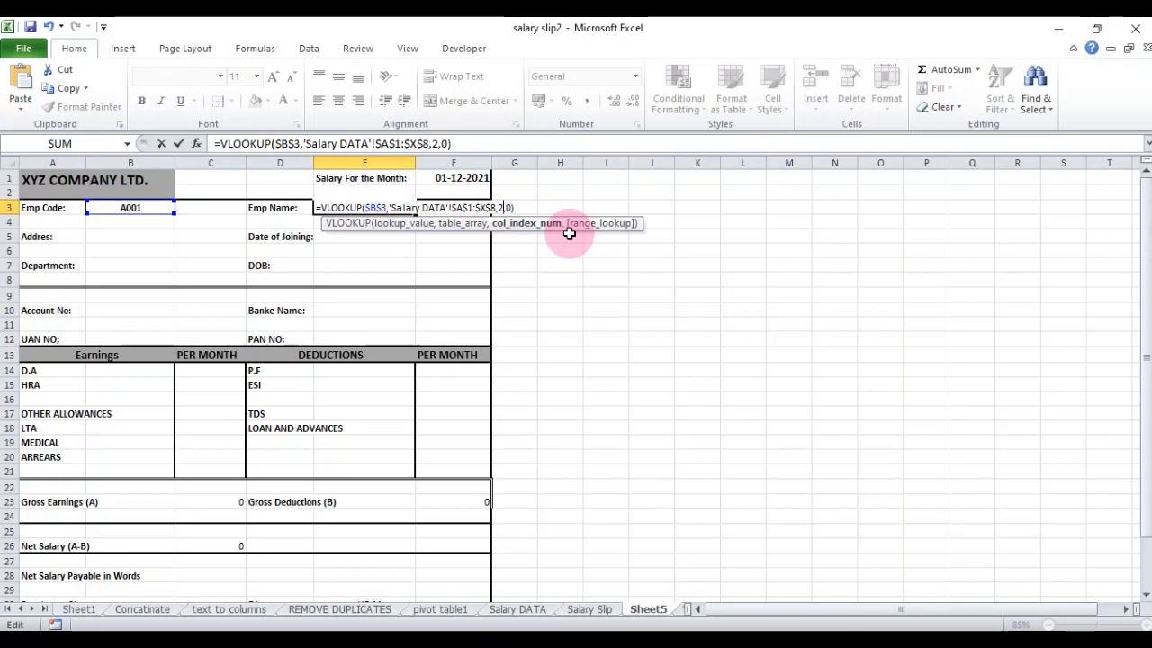
key(Return)
Paste the copied VLOOKUP formula into the address cell B5 and set its column index to 4.
click(165, 232)
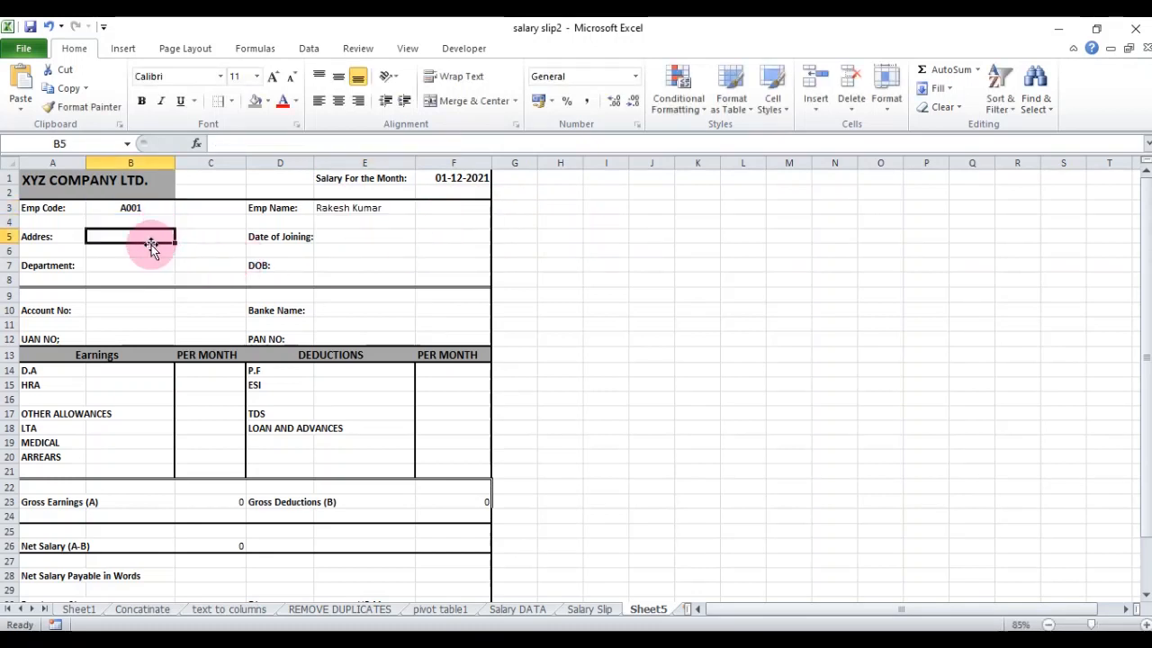
double_click(152, 236)
text(=VLOOKUP($B$3,'Salary DATA'!$A$1:$X$8,8,0))
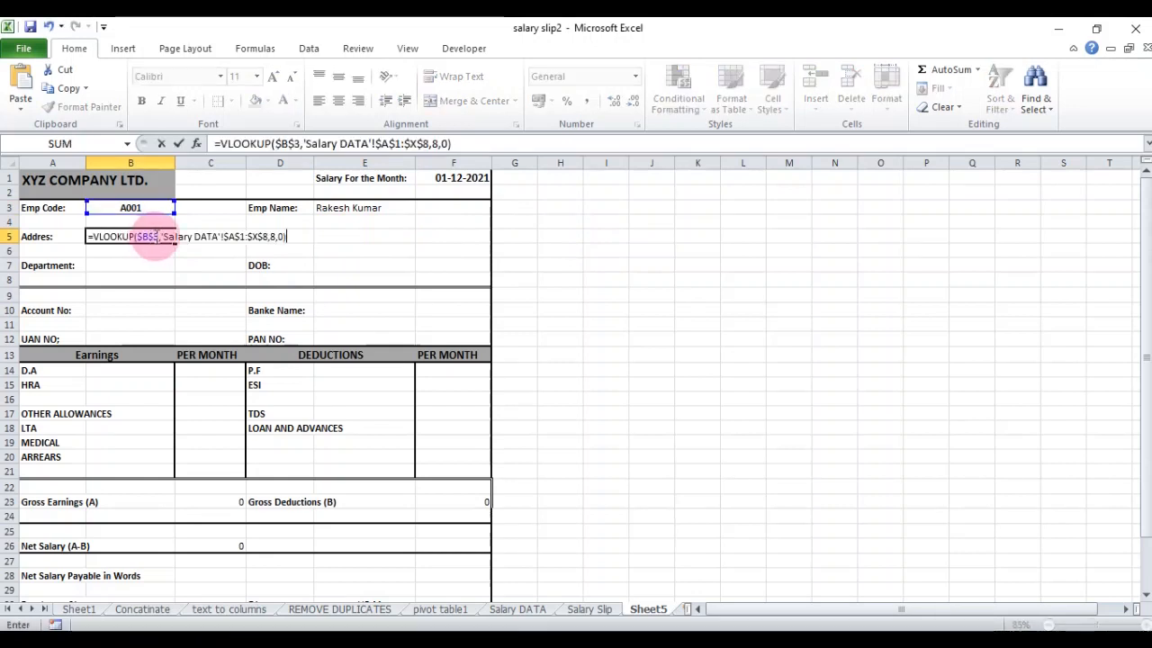
click(273, 234)
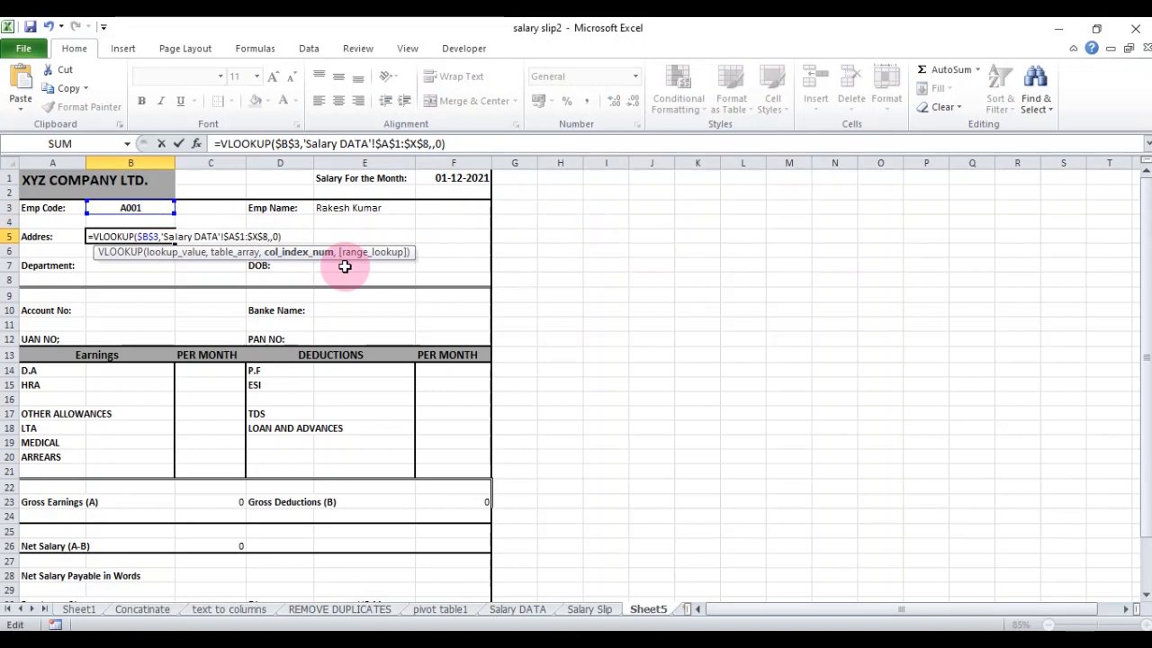
key(Return)
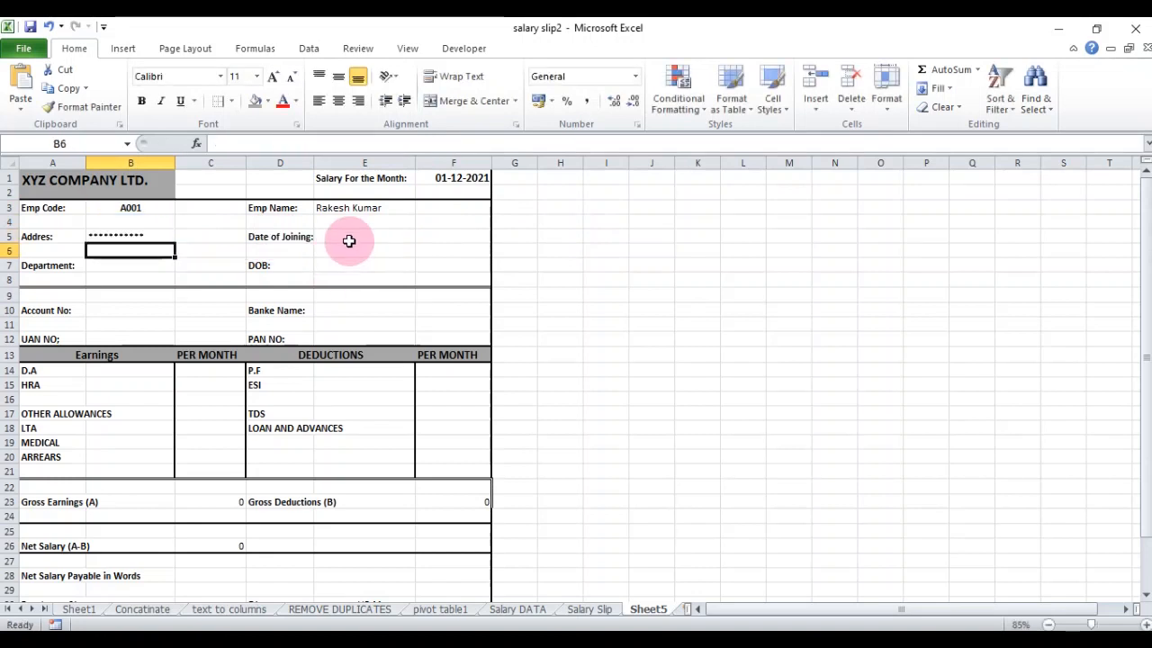
Paste the copied VLOOKUP formula into the Date of Joining cell E5 and set its column index to 6.
click(352, 236)
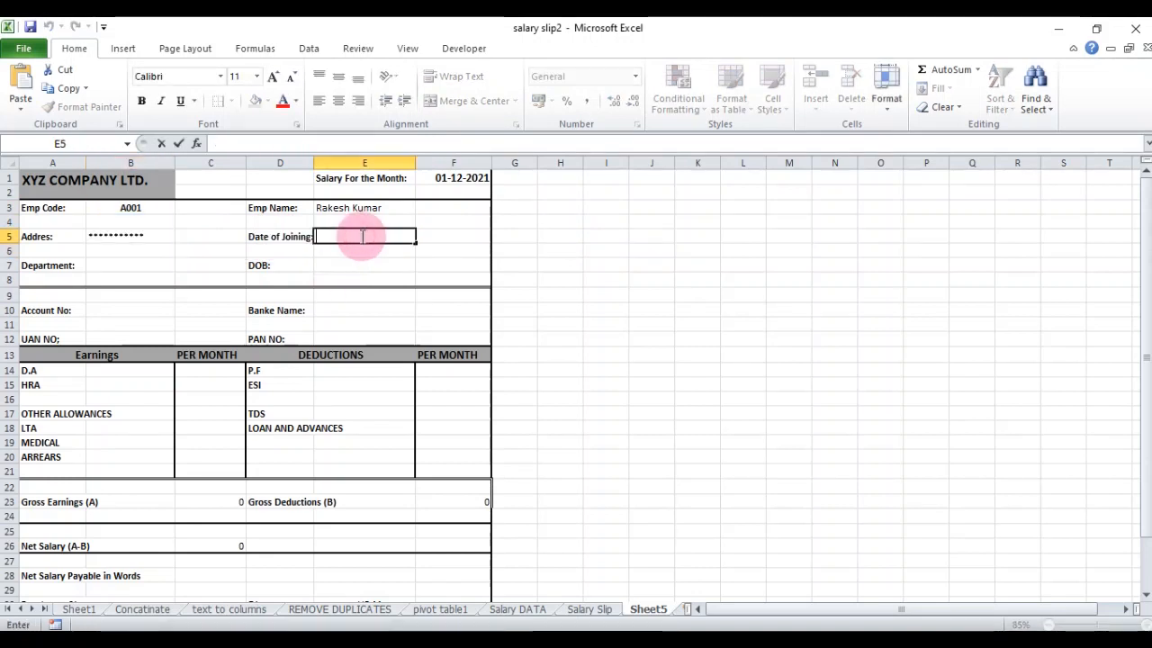
text(=VLOOKUP($B$3,'Salary DATA'!$A$1:$X$8,8,0))
click(501, 236)
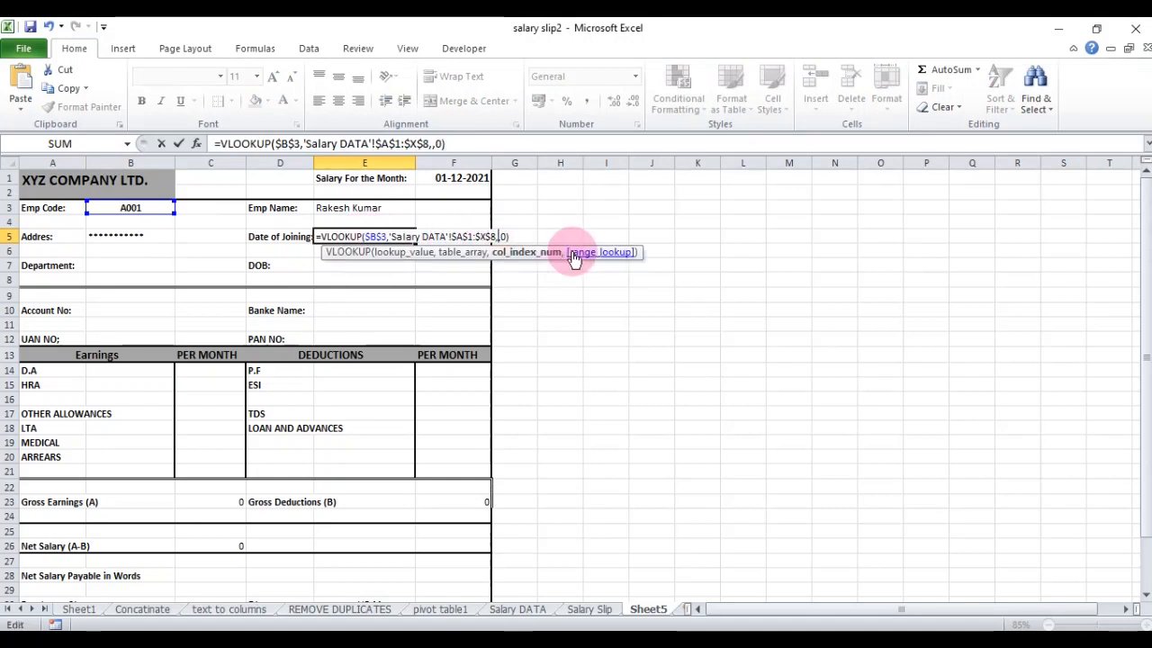
key(Return)
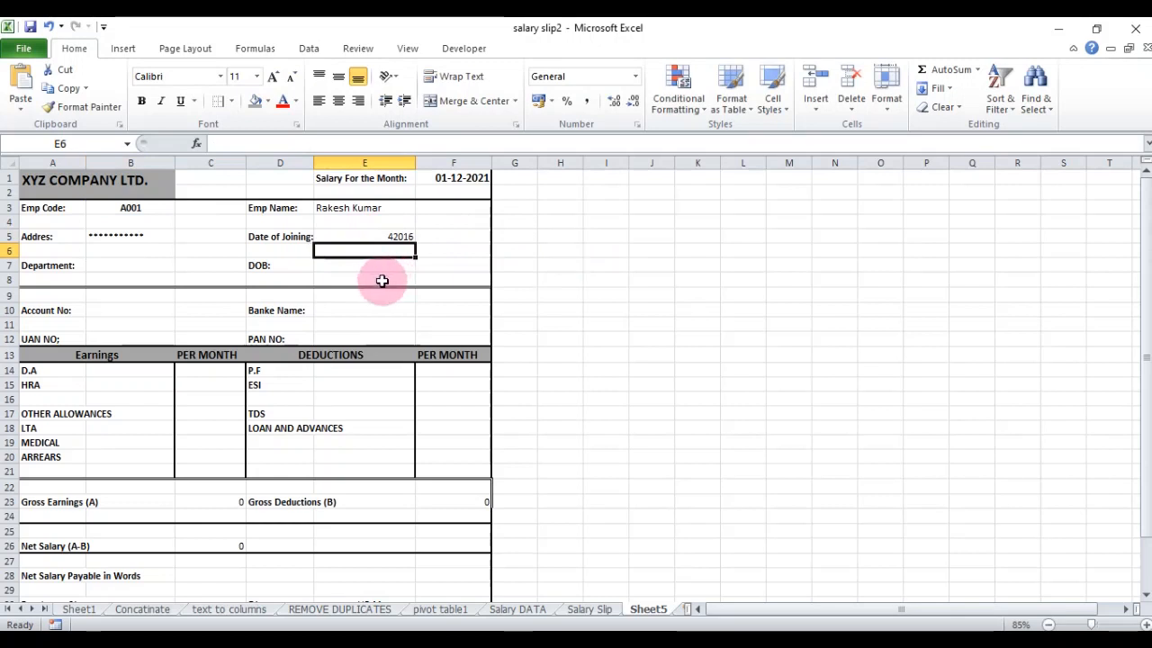
Format the Date of Joining cell E5 as a Date with the type *14-03-2001.
right_click(390, 238)
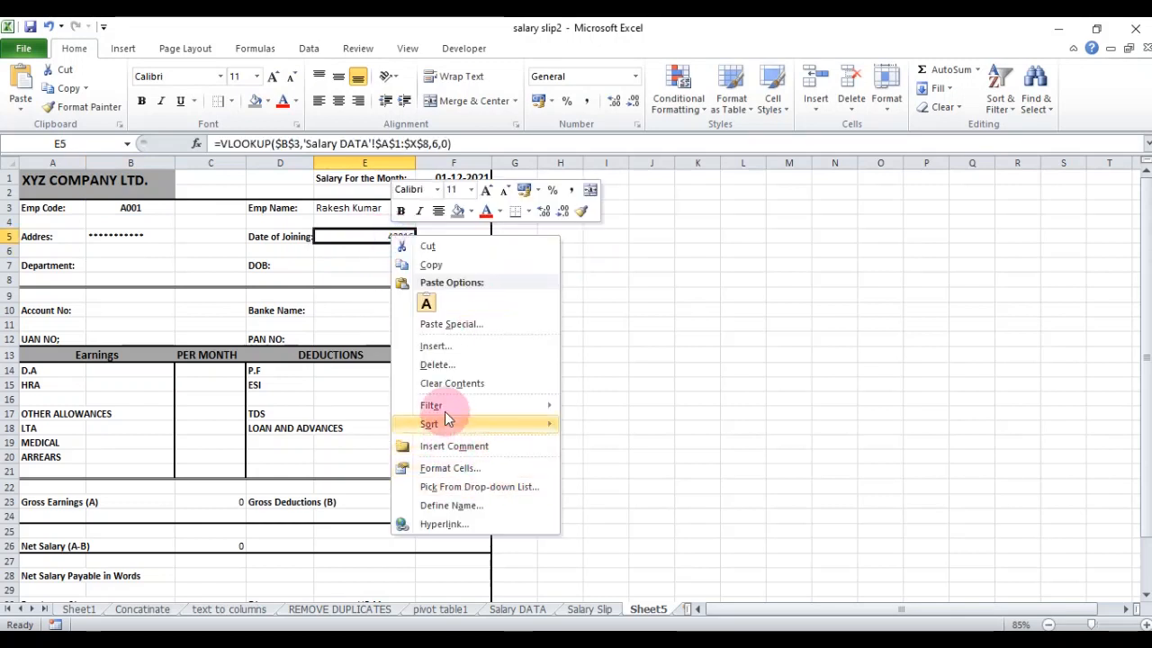
click(455, 461)
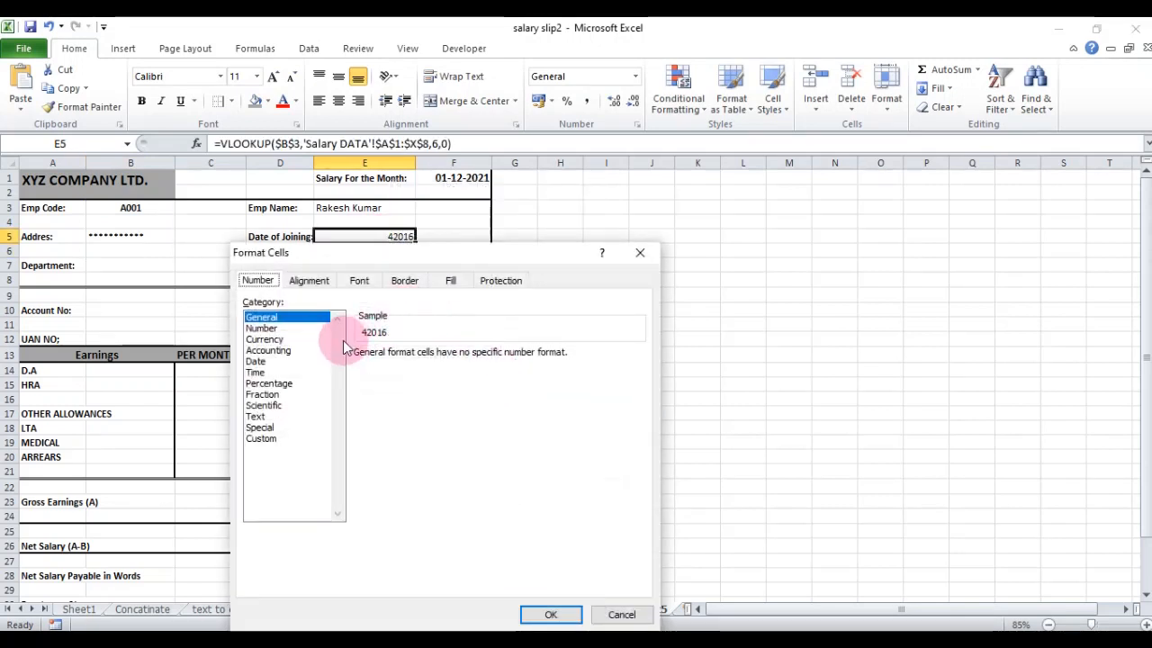
click(270, 360)
click(553, 615)
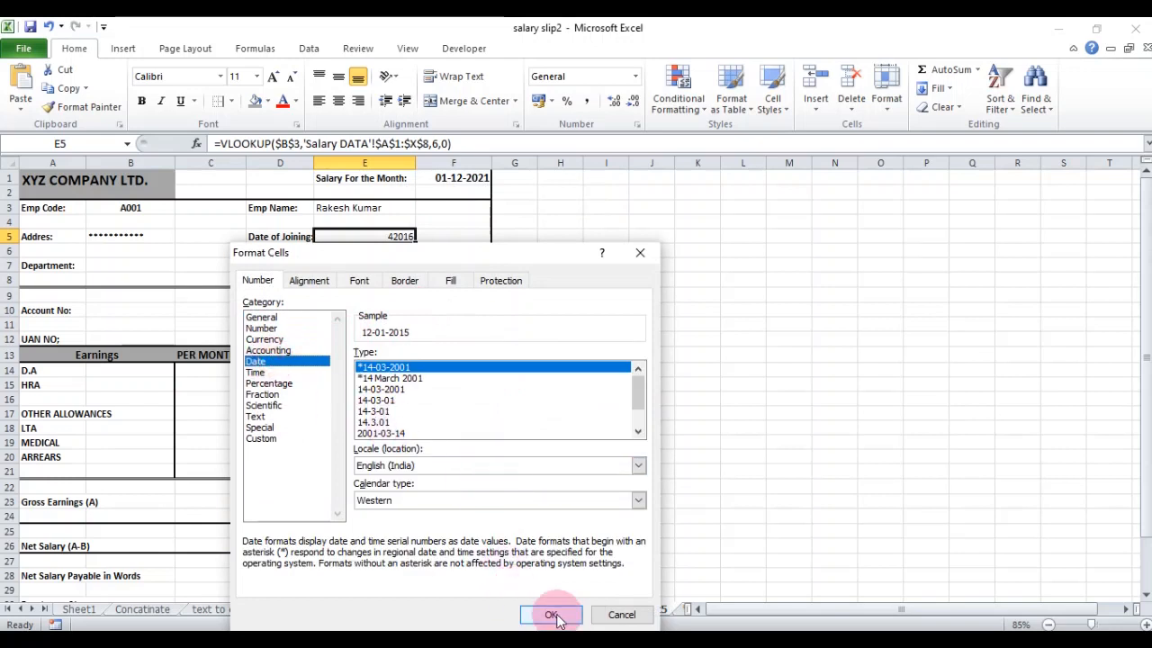
Paste the copied VLOOKUP formula into the Department cell B7 and set its column index to 3.
click(142, 268)
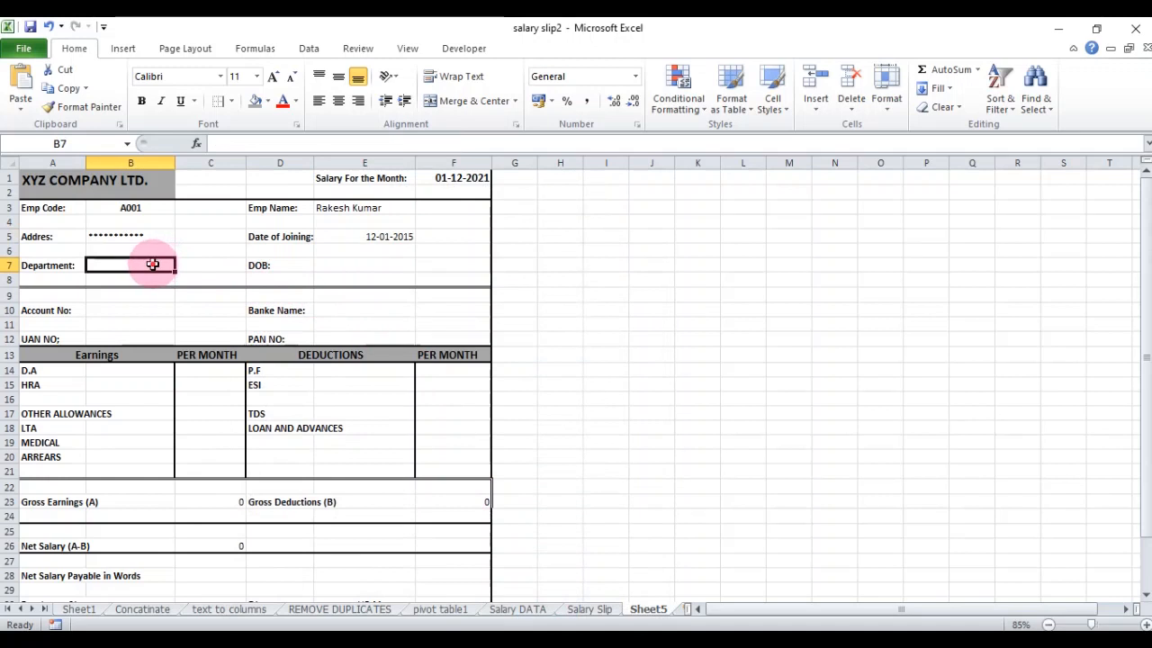
double_click(153, 263)
text(=VLOOKUP($B$3,'Salary DATA'!$A$1:$X$8,8,0))
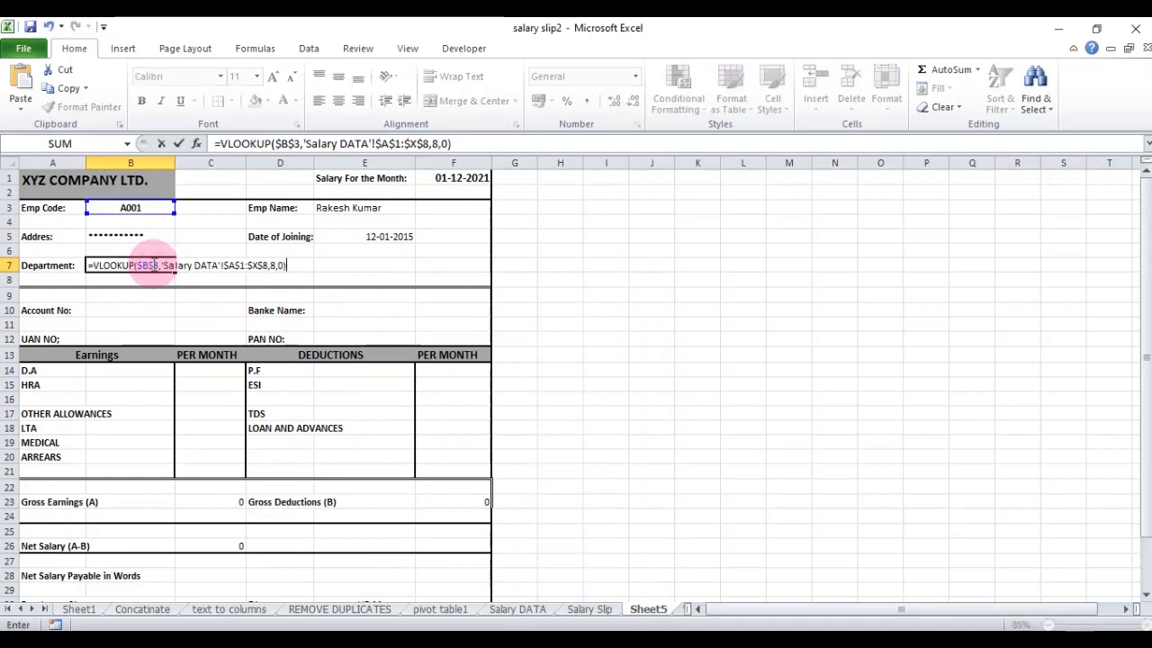
click(275, 266)
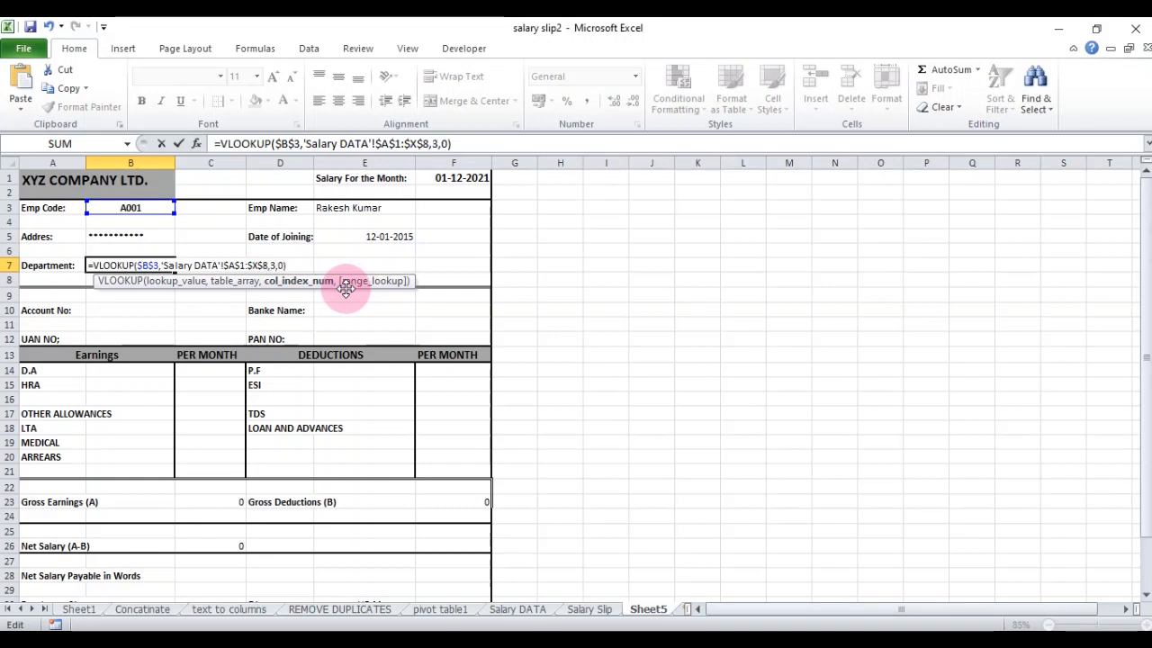
text(3)
key(Return)
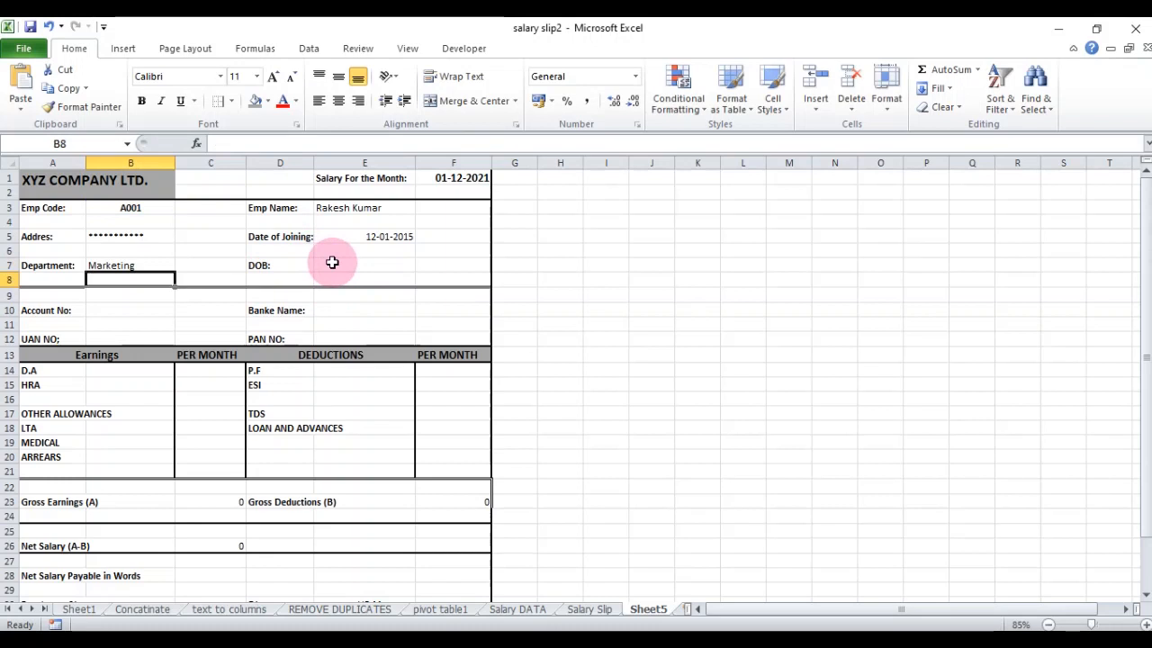
Paste the copied VLOOKUP formula into the DOB cell E7 and set its column index to 7.
click(351, 261)
double_click(352, 263)
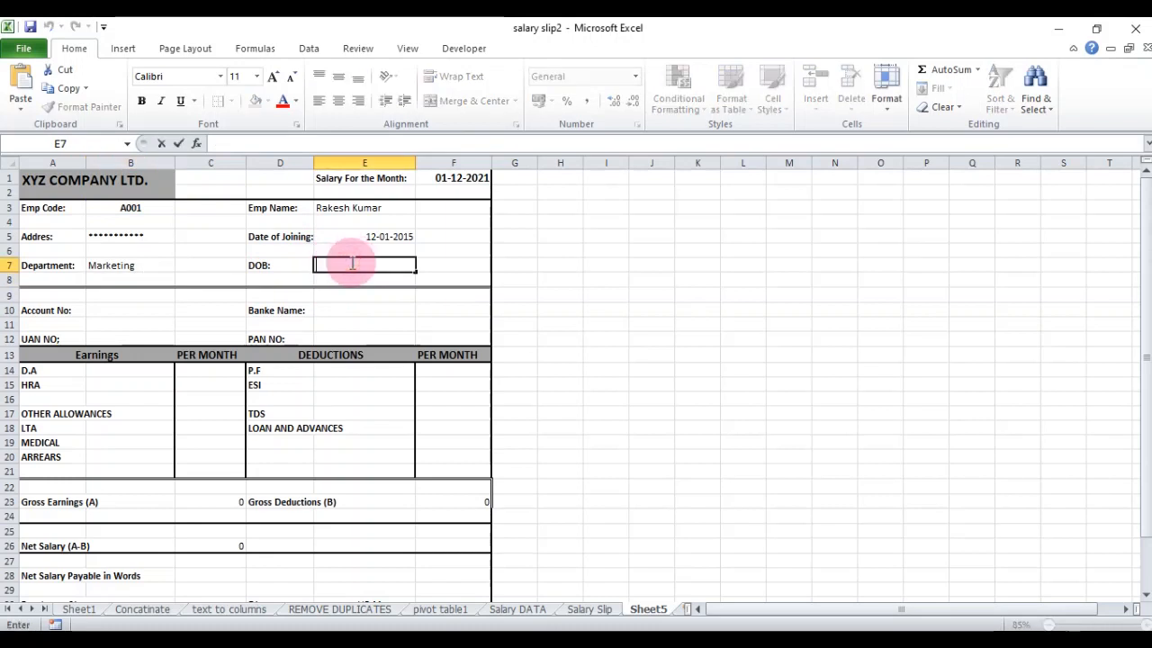
text(=VLOOKUP($B$3,'Salary DATA'!$A$1:$X$8,8,0))
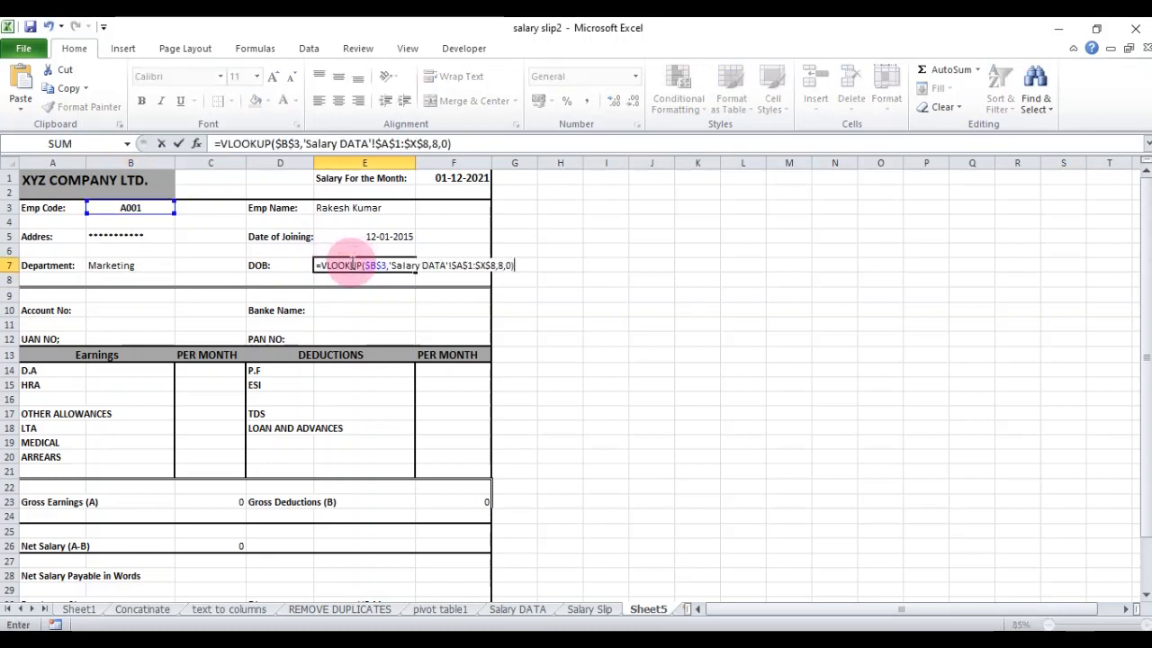
click(505, 265)
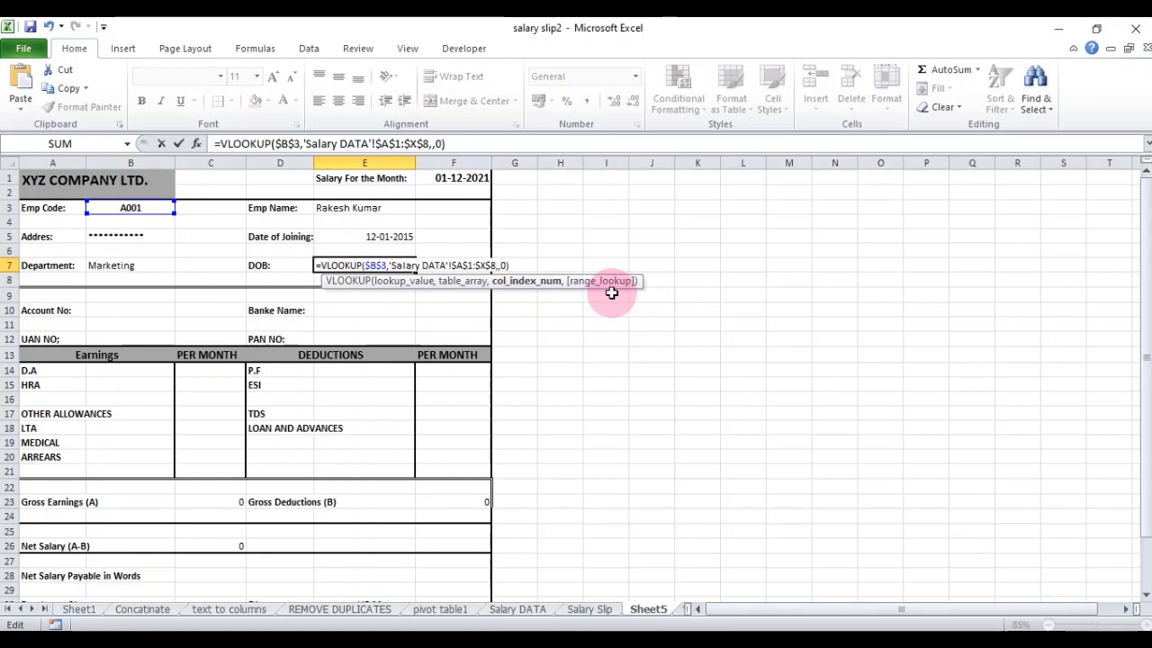
key(Return)
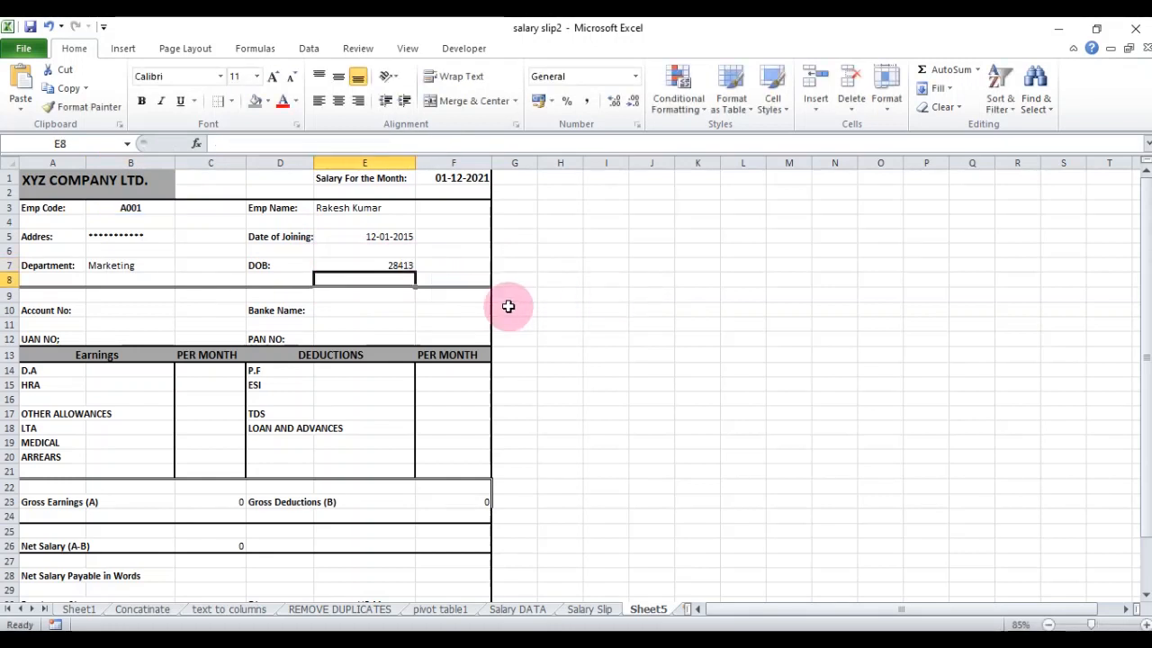
Copy the date format of the Date of Joining cell E5 onto the DOB cell E7 with Format Painter.
click(402, 267)
click(396, 235)
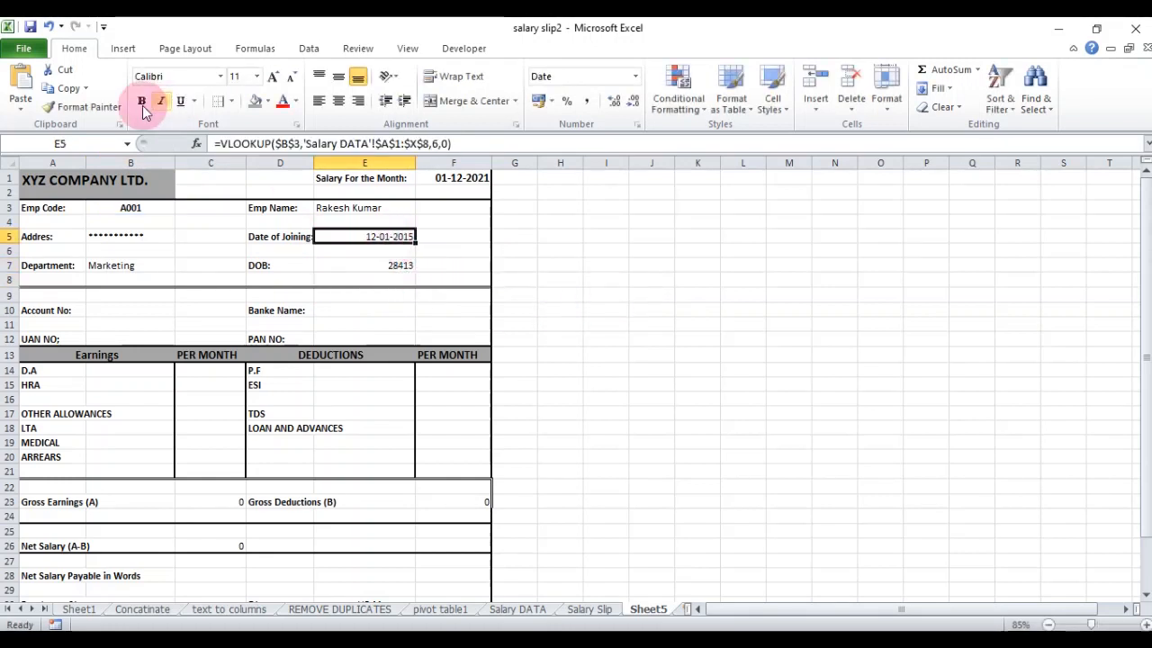
click(82, 106)
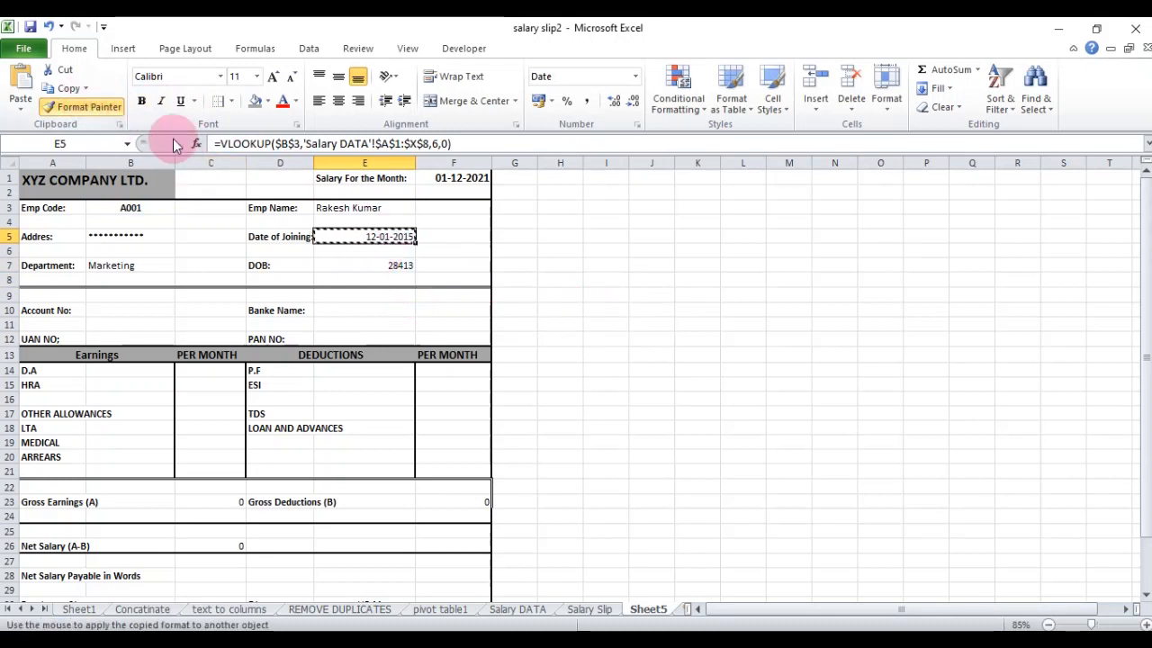
click(360, 264)
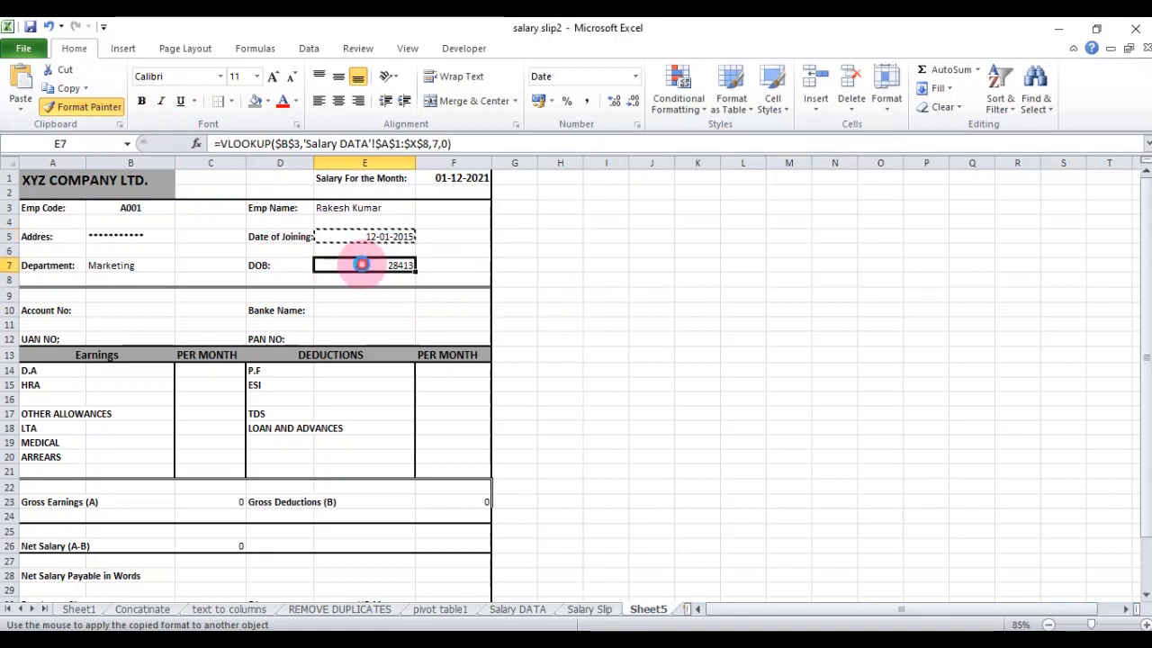
click(440, 293)
click(159, 308)
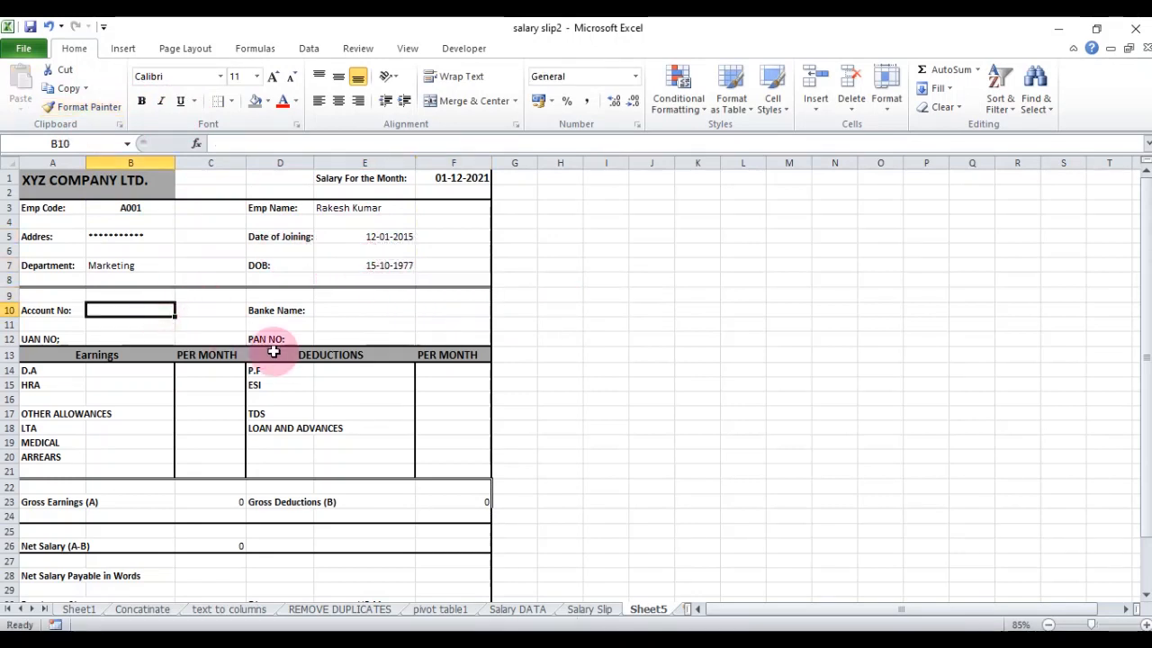
double_click(151, 304)
click(151, 306)
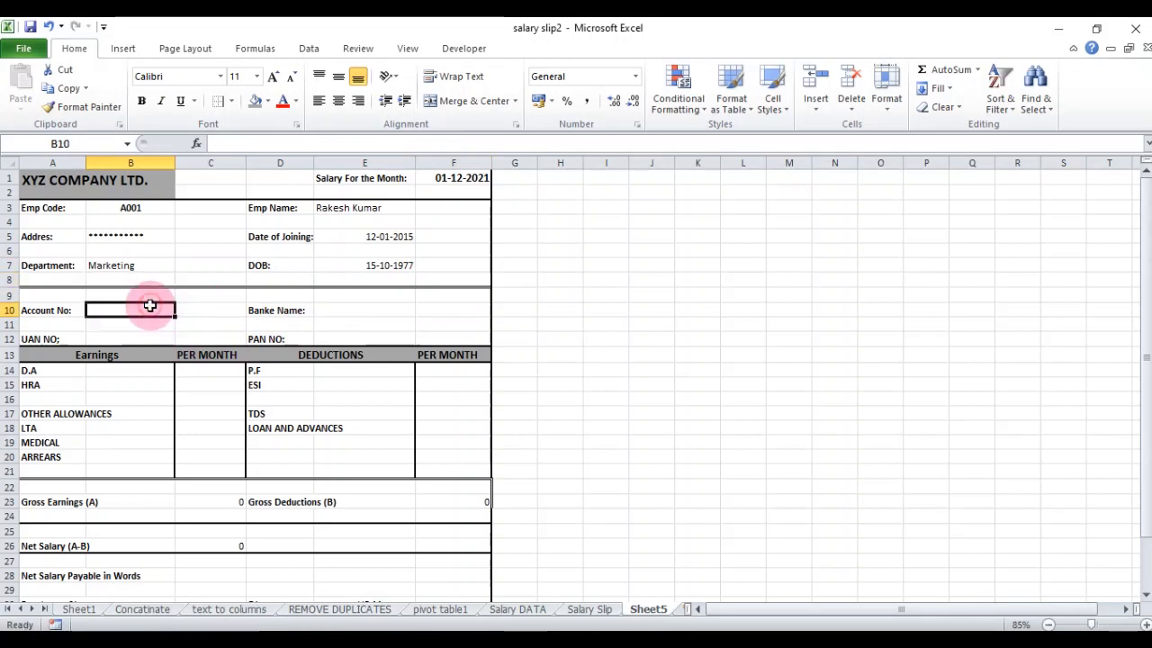
double_click(150, 308)
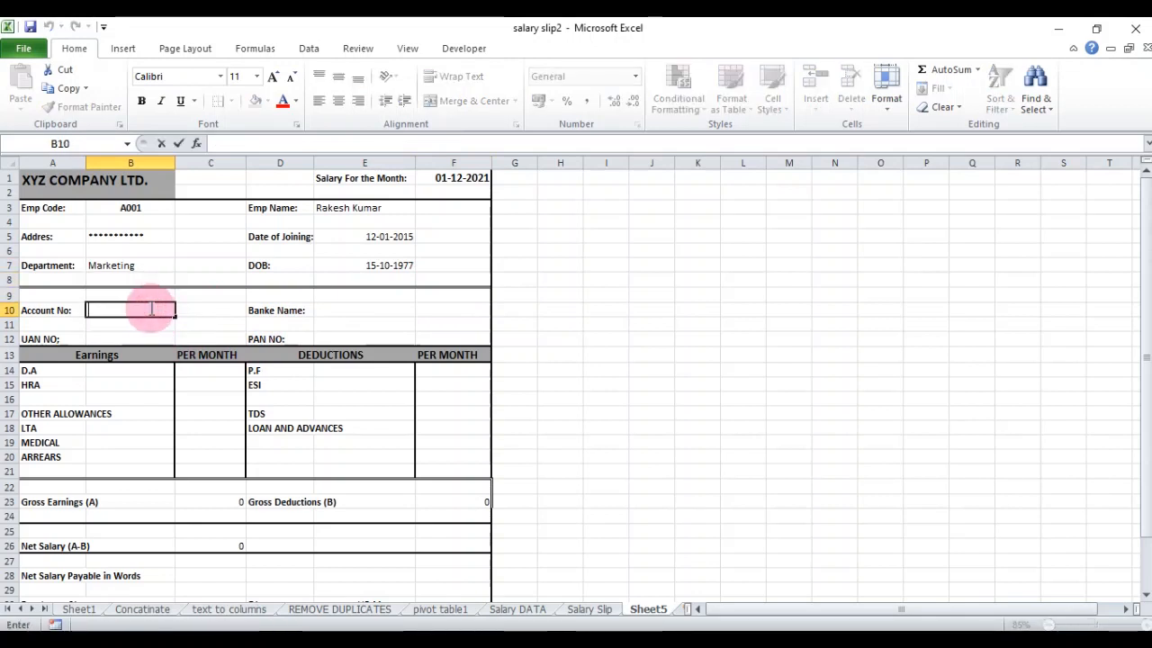
click(151, 308)
key(Escape)
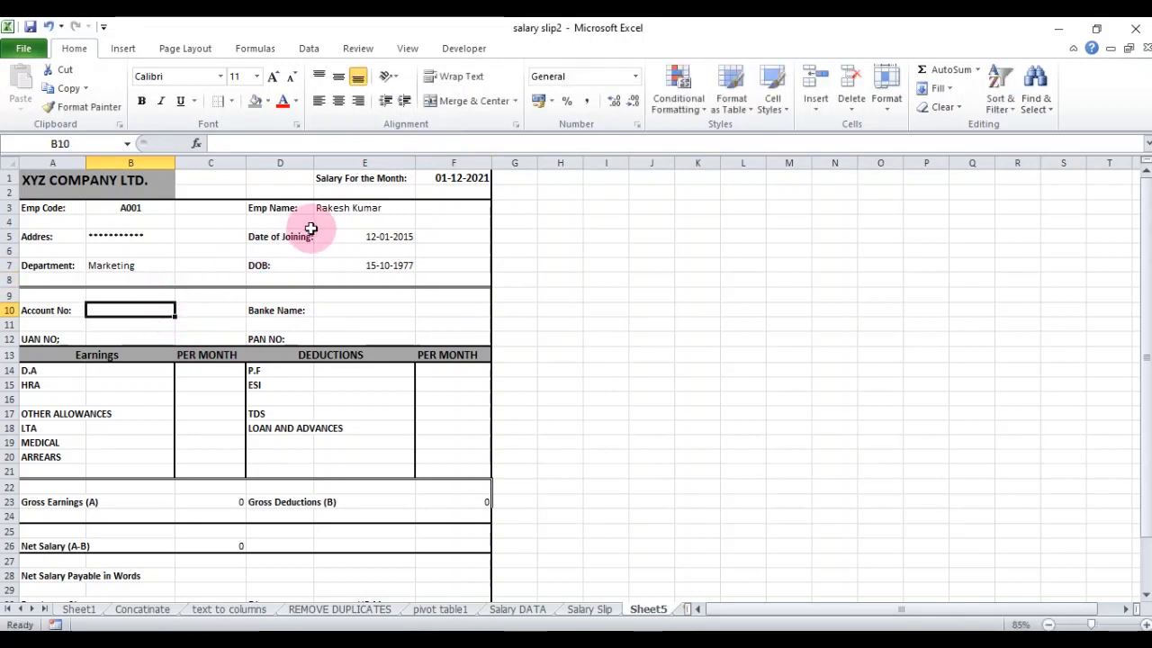
Copy the complete VLOOKUP formula text from the DOB cell E7, leaving the cell unaltered.
double_click(375, 270)
double_click(369, 265)
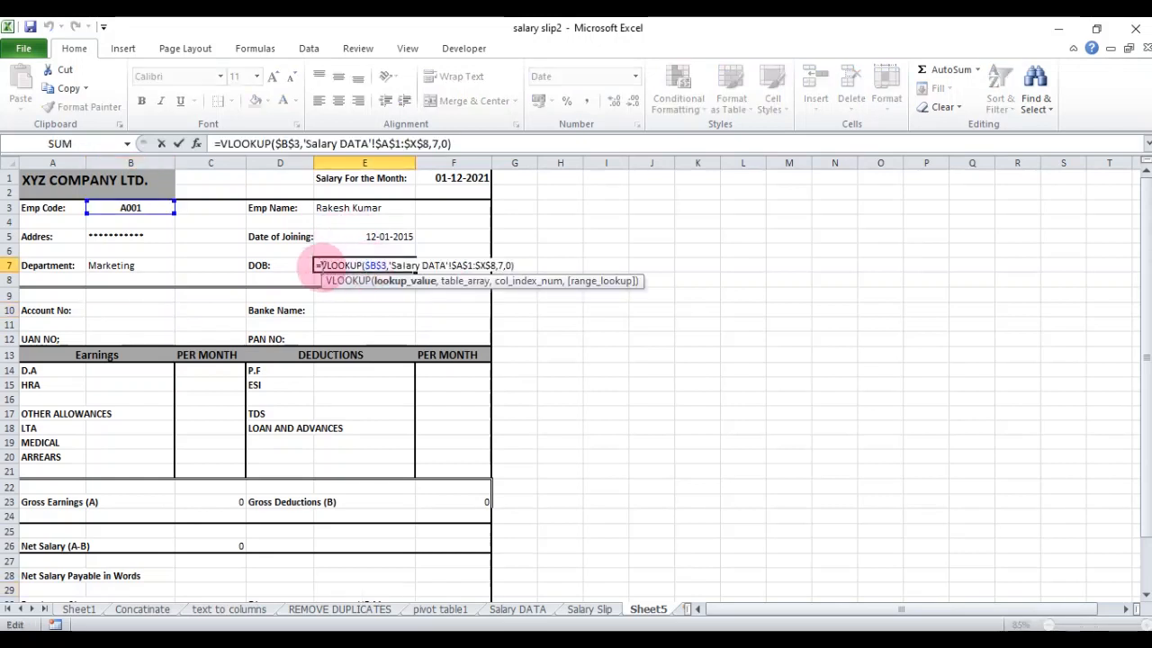
drag(315, 265, 582, 268)
key(ctrl+c)
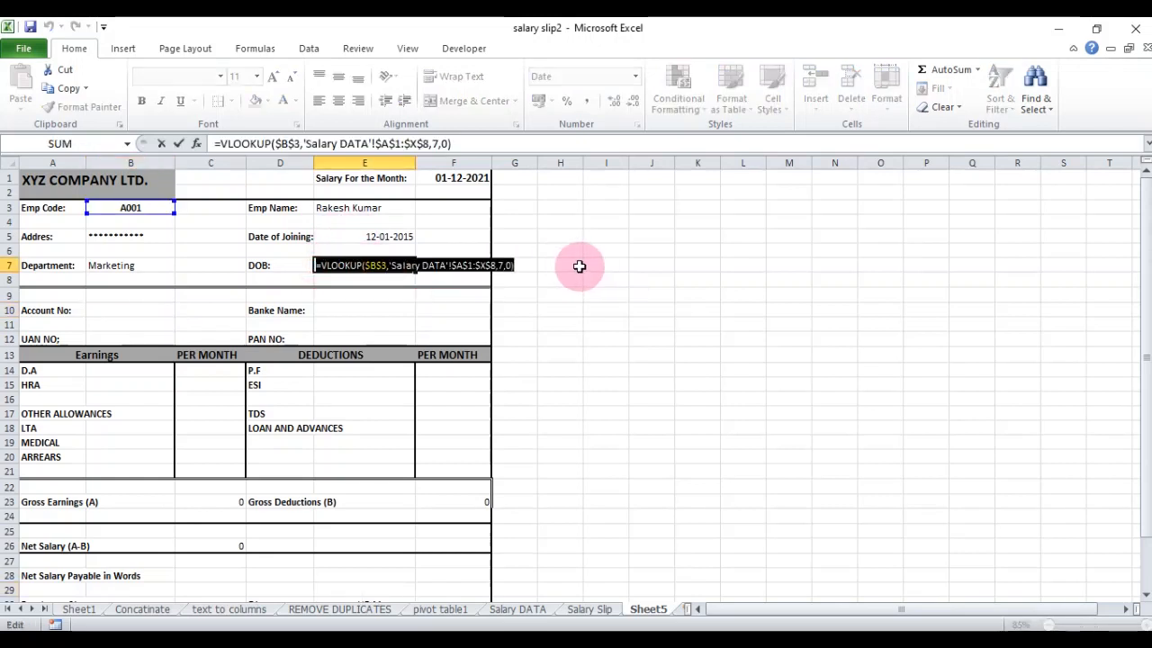
key(Escape)
Paste the copied VLOOKUP formula into the Account No cell B10 and change its column index to the account number column.
click(118, 312)
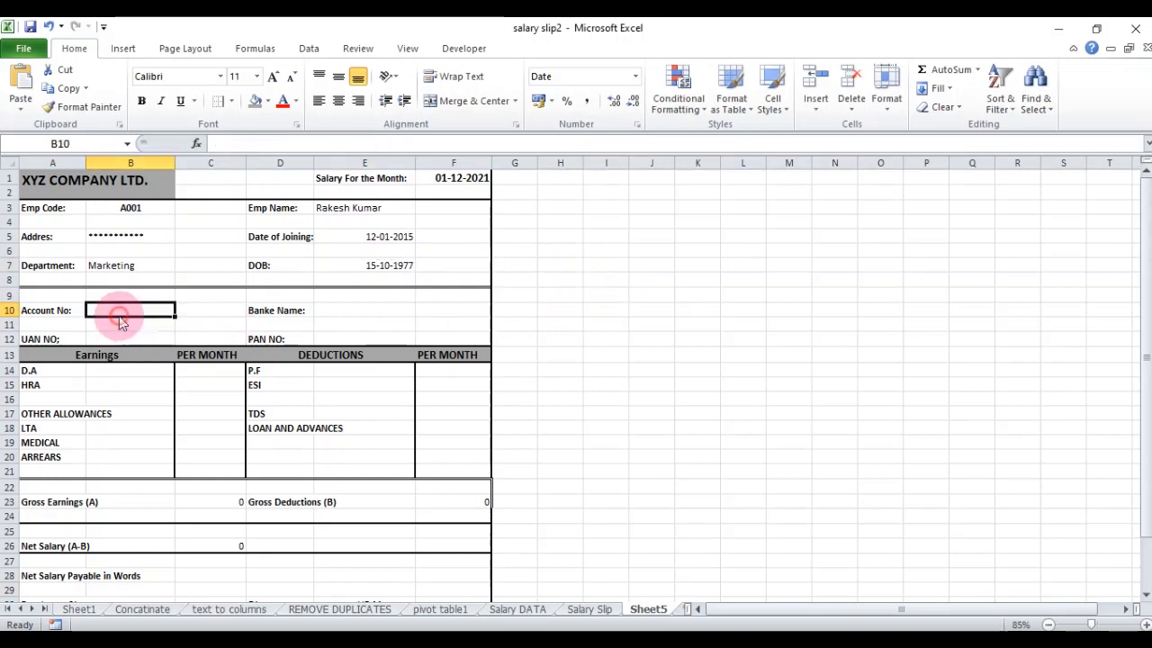
double_click(118, 309)
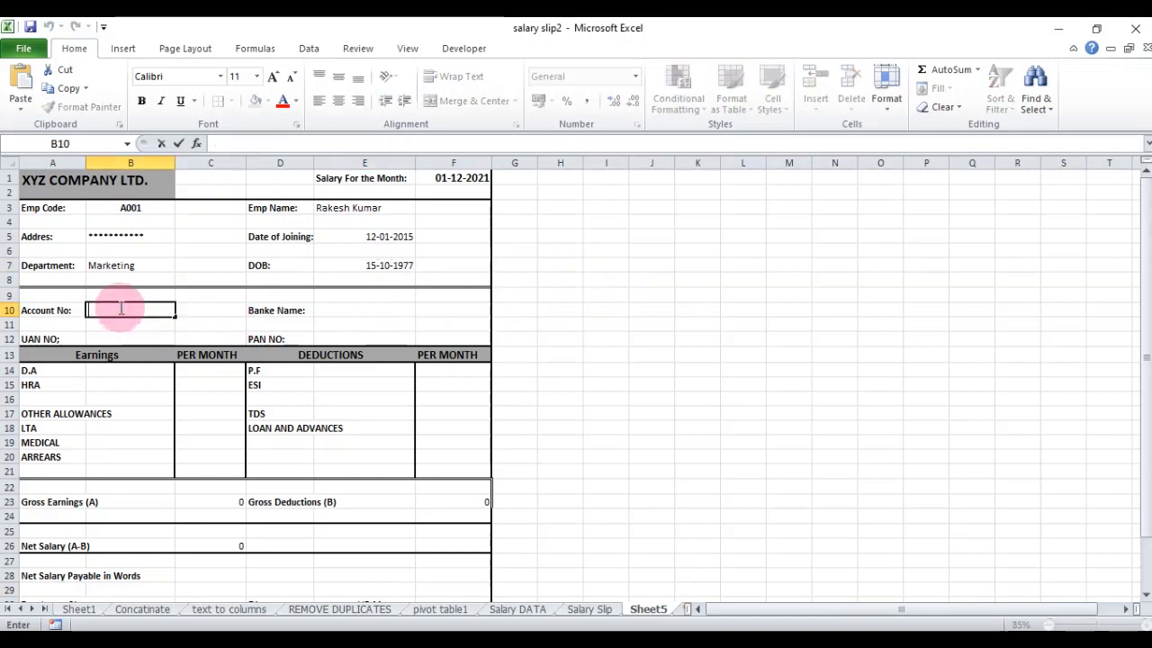
key(ctrl+v)
click(274, 310)
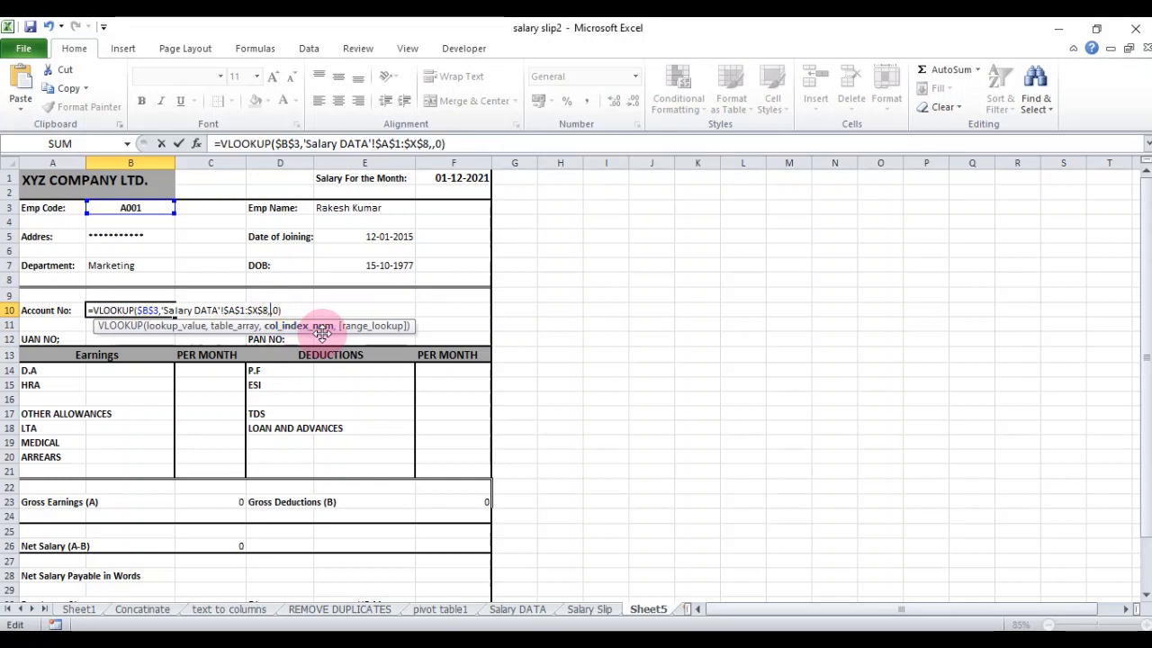
key(Return)
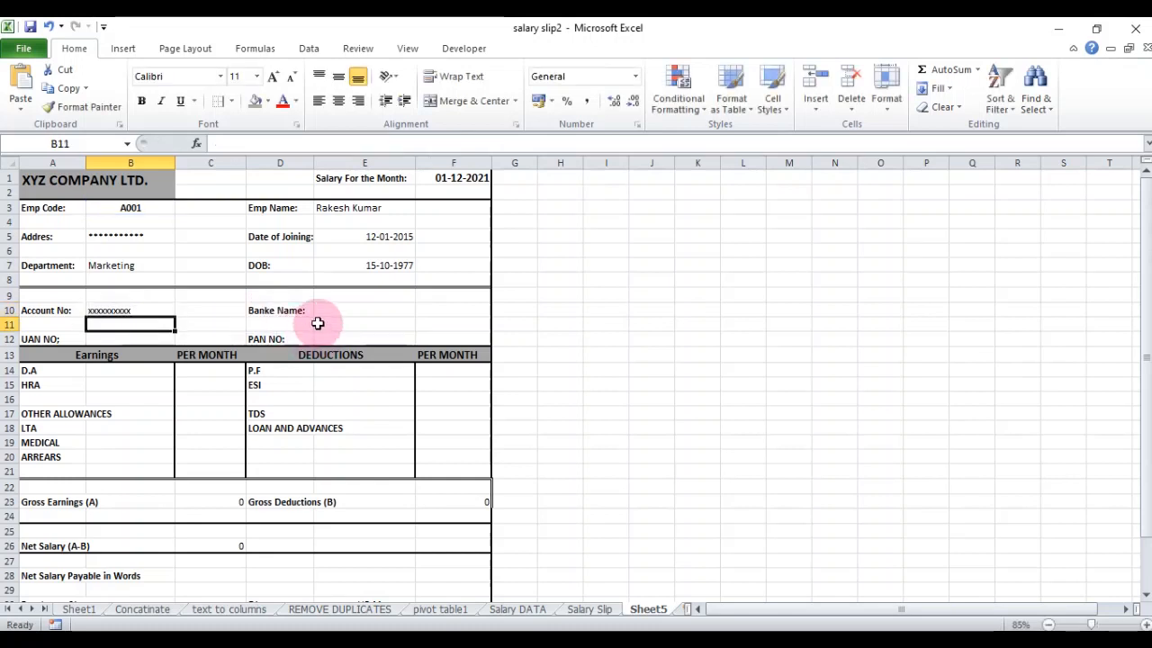
Paste the copied VLOOKUP formula into the bank name cell E10 and set its column index to 10.
click(340, 309)
key(ctrl+v)
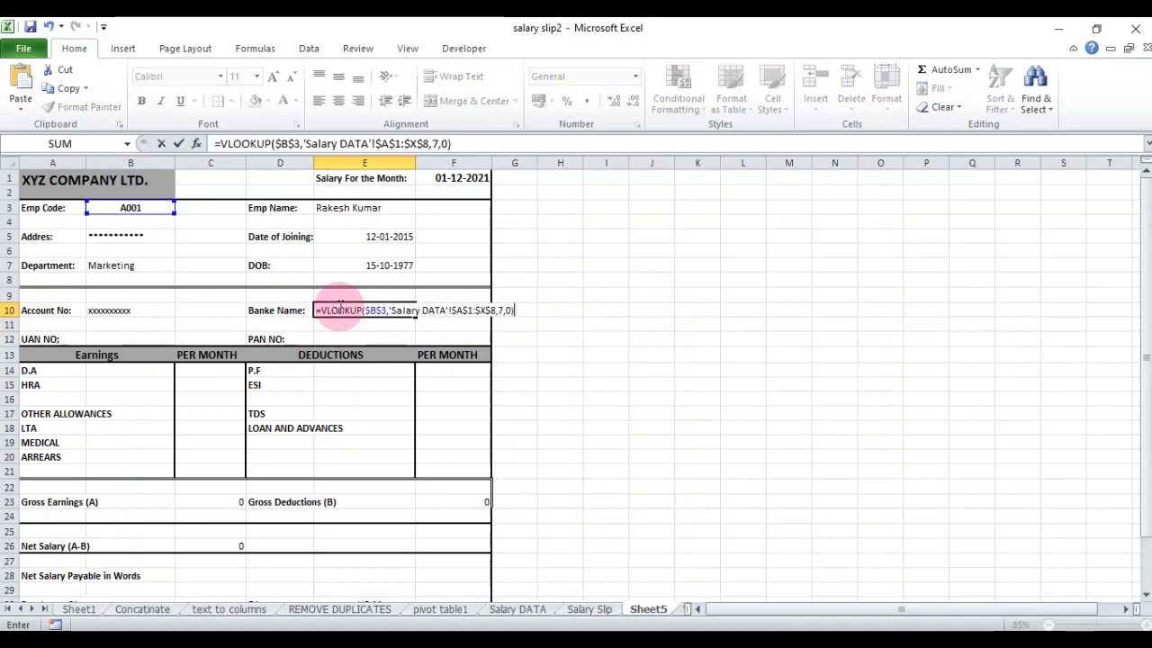
click(502, 311)
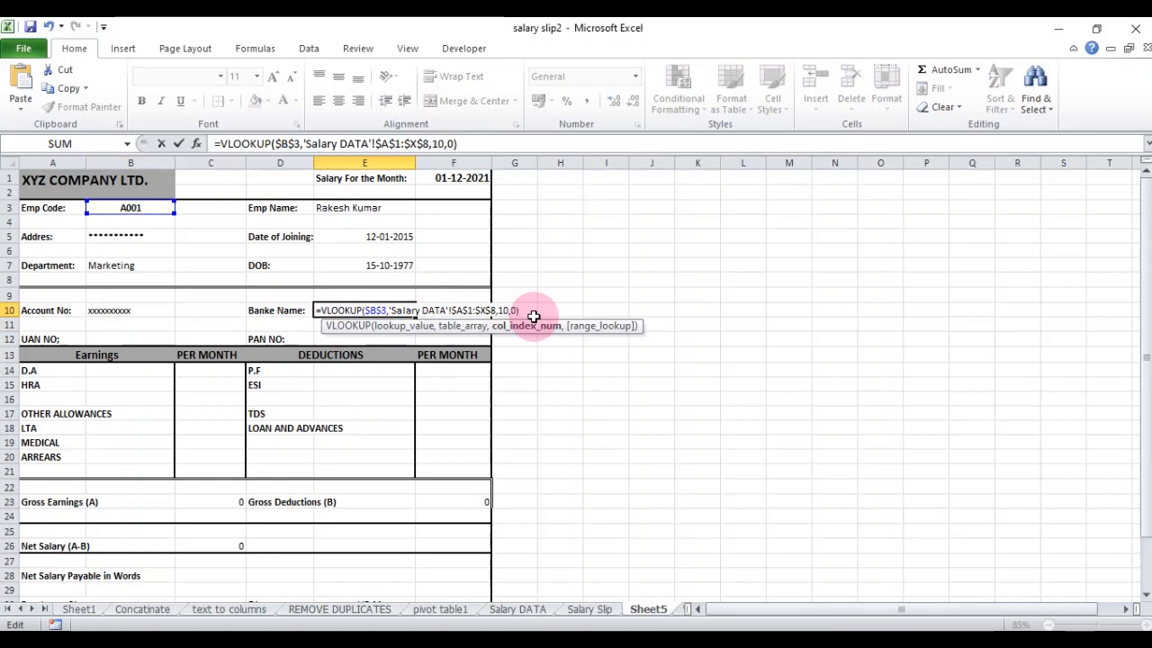
key(Return)
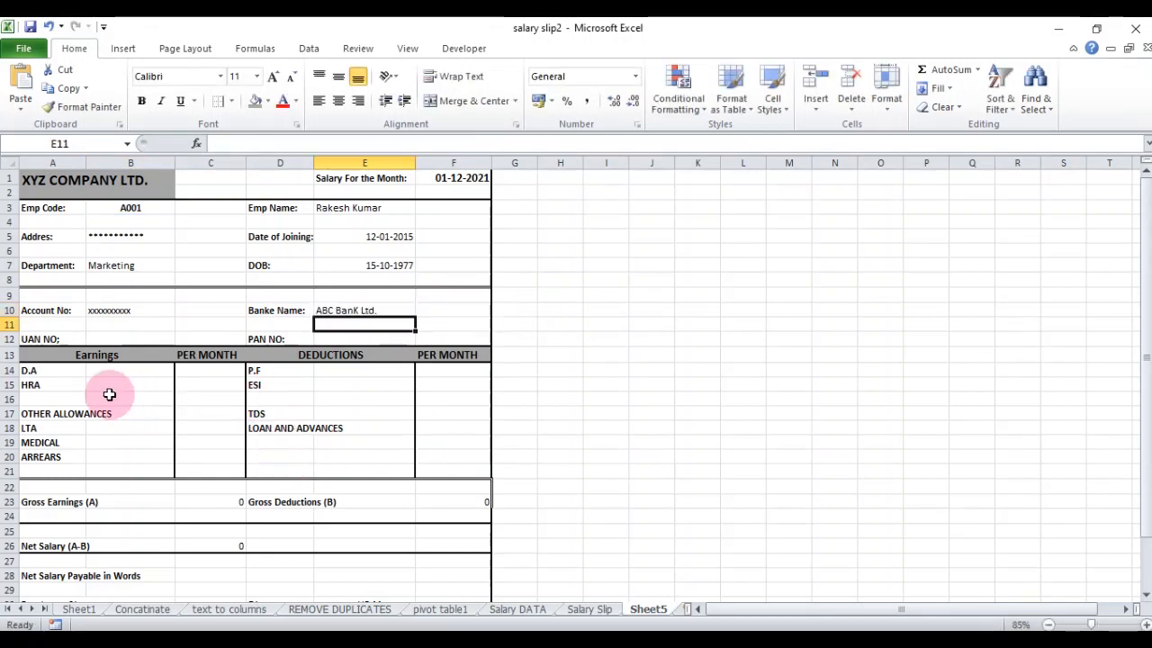
Paste the copied VLOOKUP formula into the UAN NO cell B12 and set its column index to 11.
double_click(104, 337)
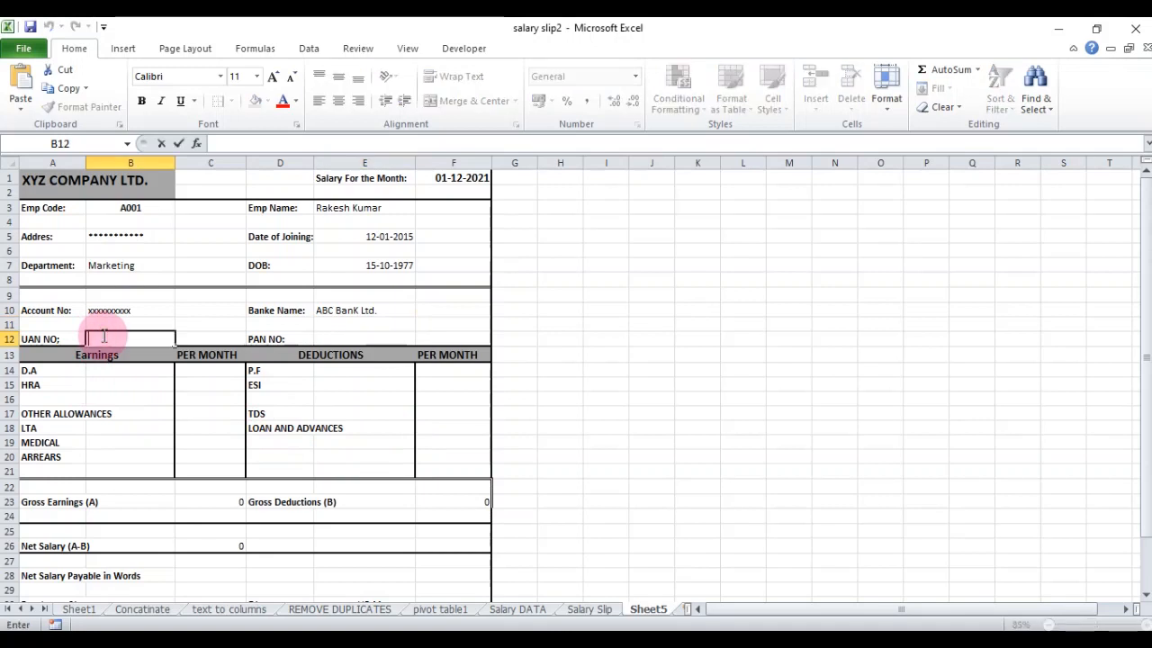
key(ctrl+v)
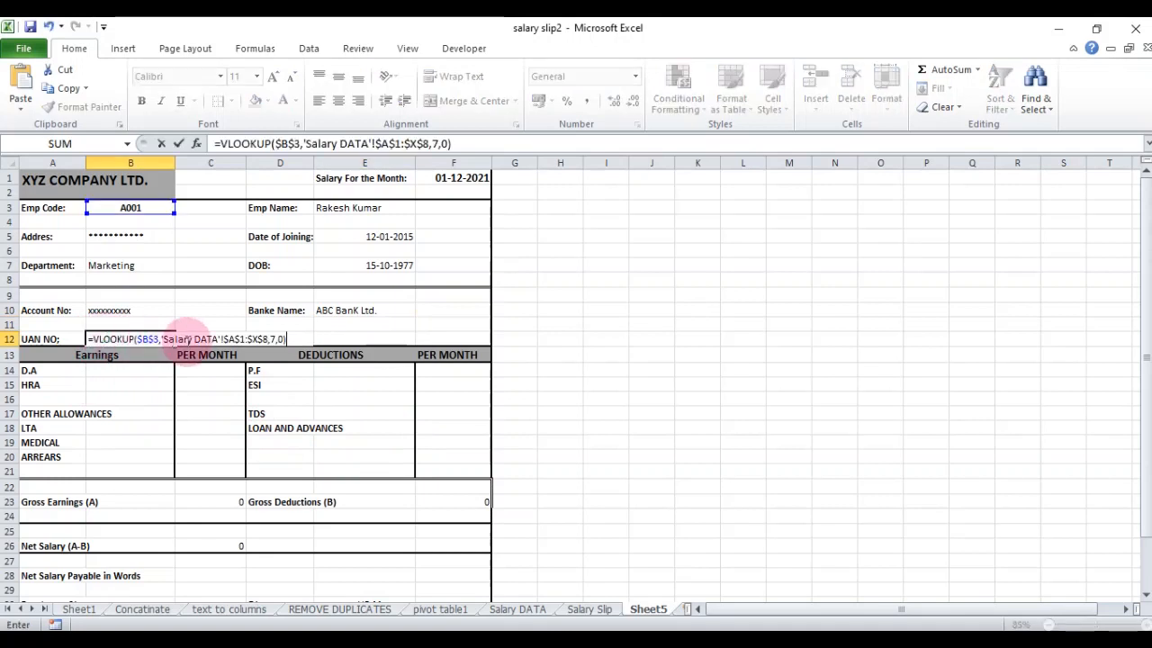
click(272, 338)
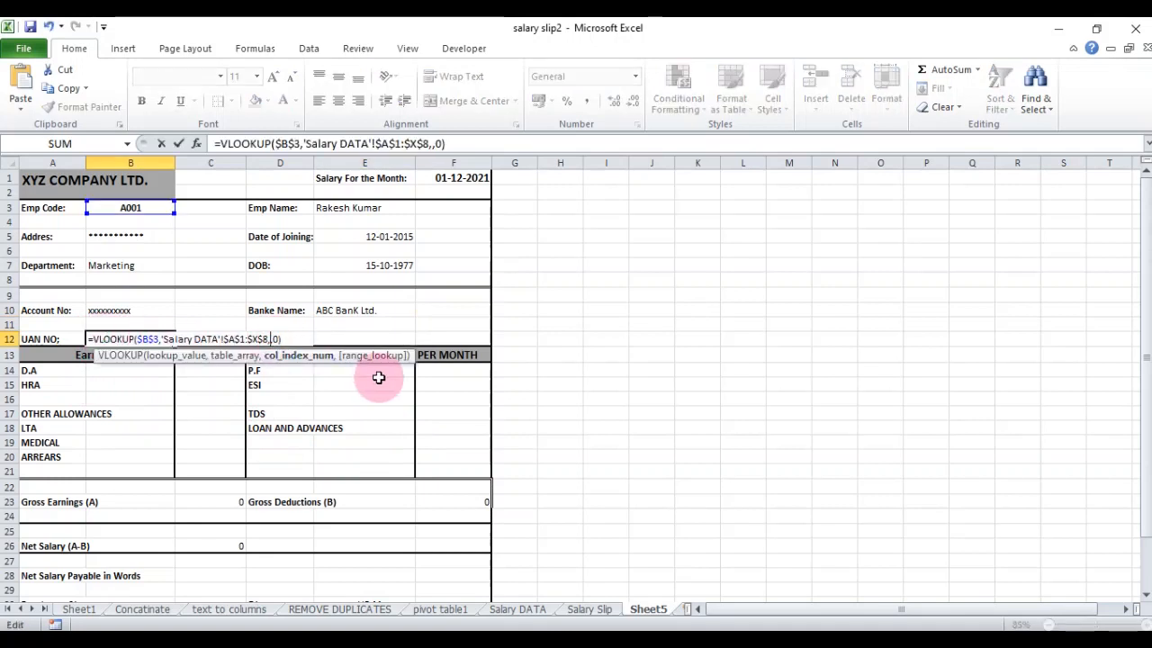
text(11)
key(Return)
Paste the copied VLOOKUP formula into the PAN NO cell E12 and set its column index to 5.
double_click(342, 333)
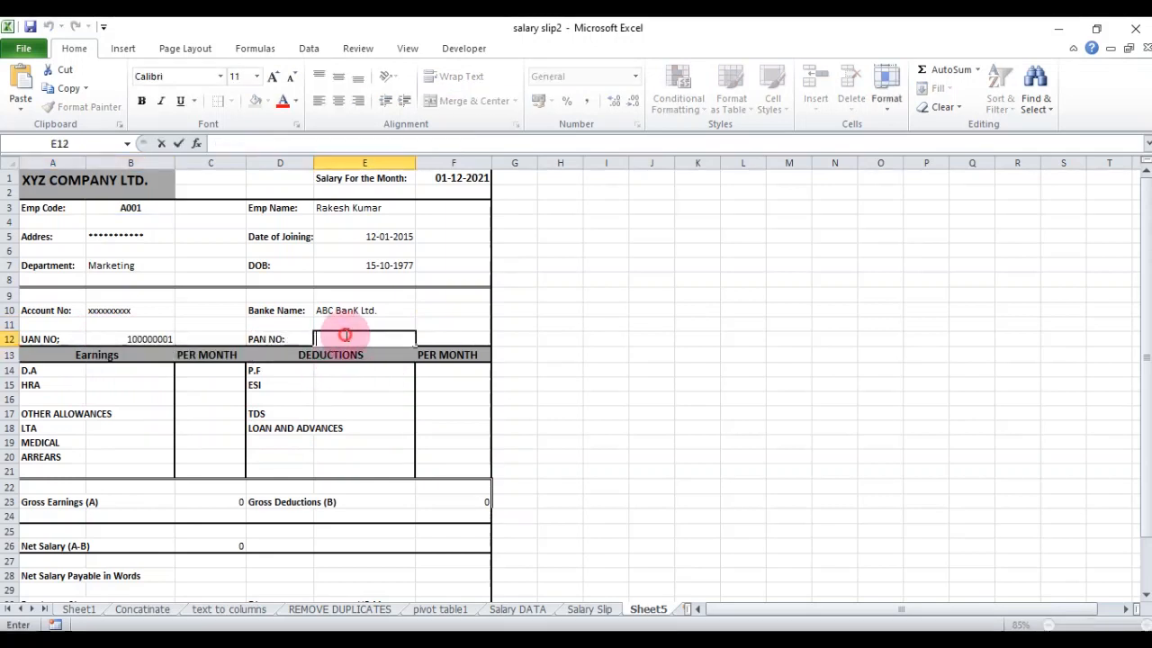
key(ctrl+v)
click(501, 339)
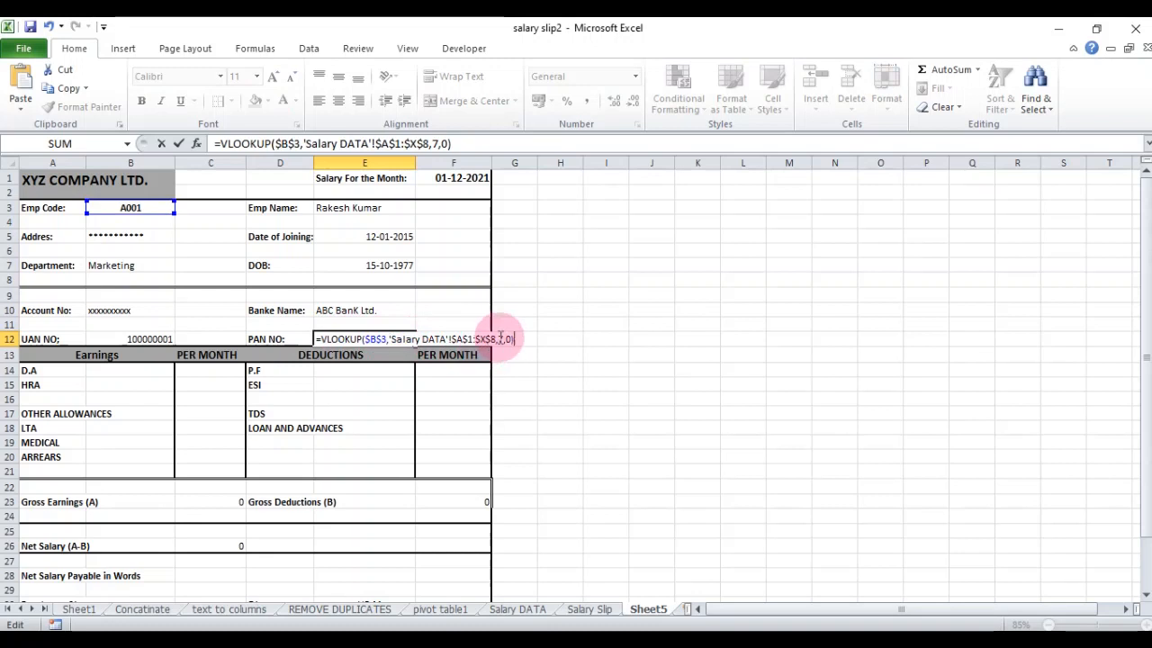
click(501, 338)
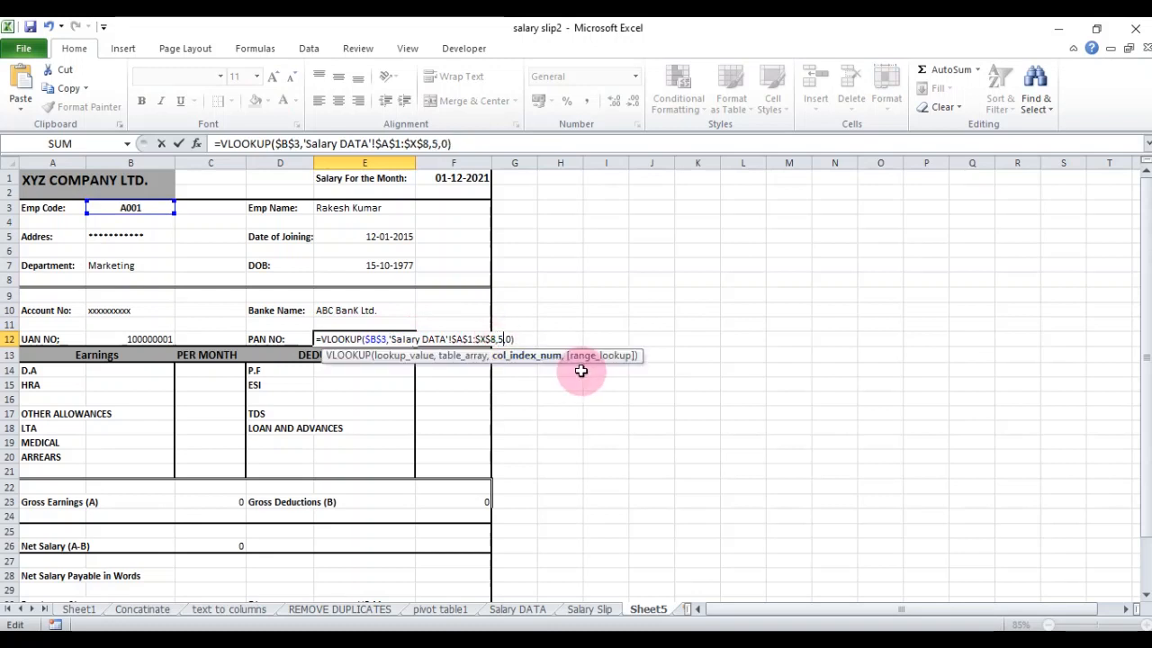
key(Return)
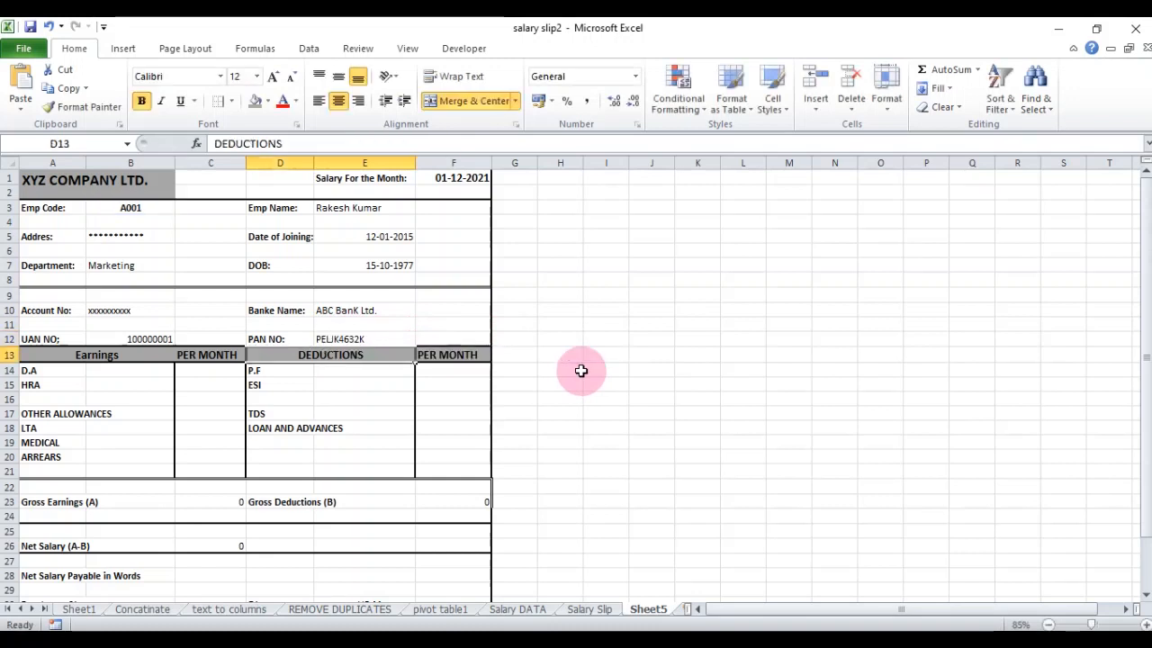
Paste the copied VLOOKUP formula into the D.A amount cell C14 and change its column index to the D.A column.
scroll(310, 382, down, 2)
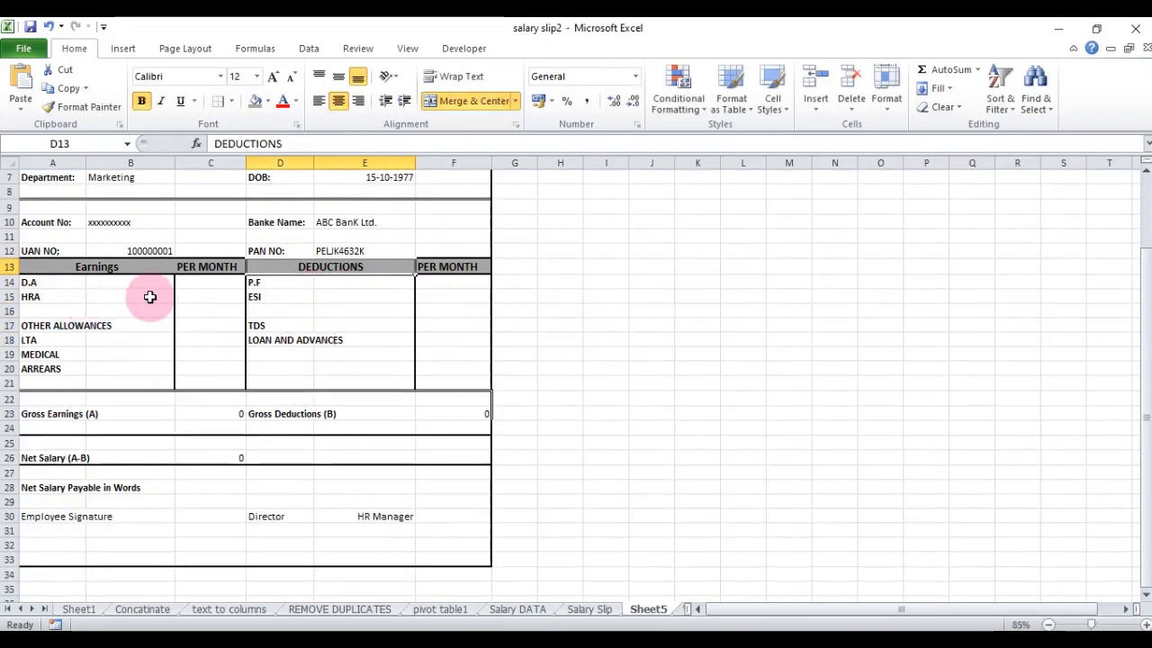
click(200, 285)
text(=)
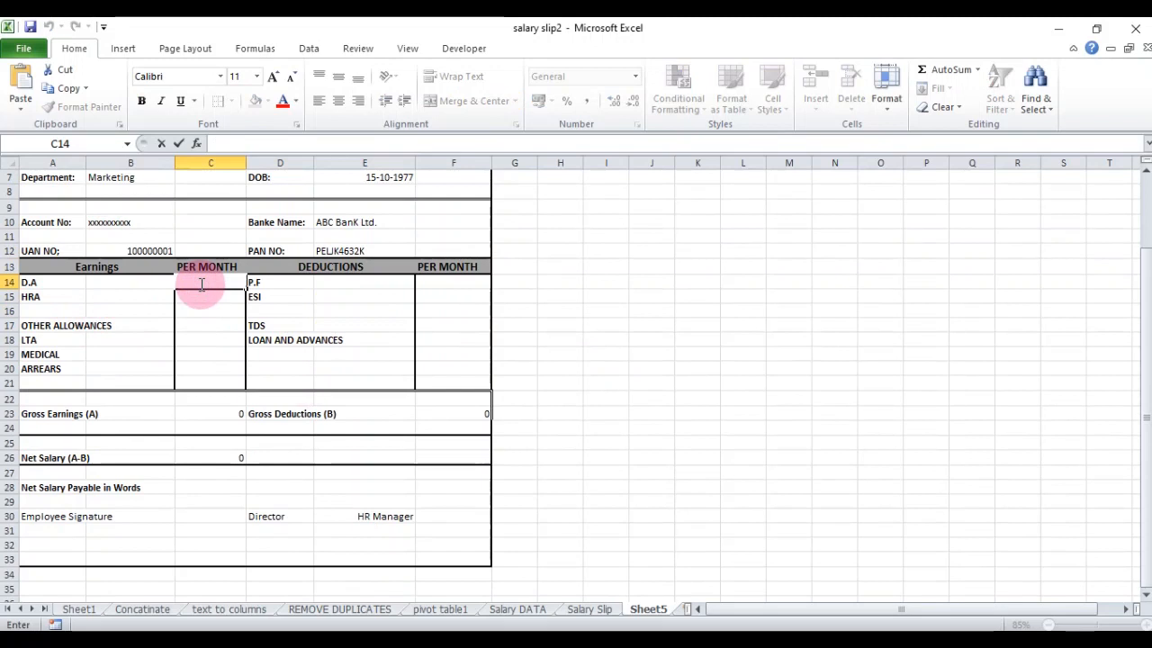
text(VLOOKUP($B$3,'Salary DATA'!$A$1:$X$8,7,0))
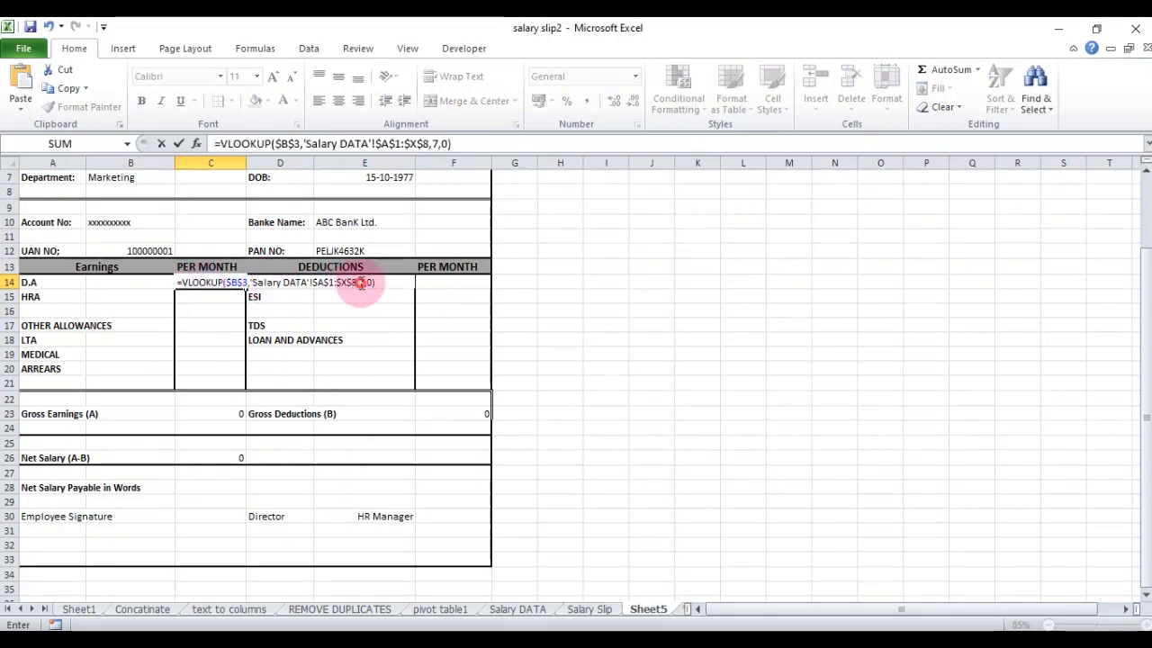
click(359, 282)
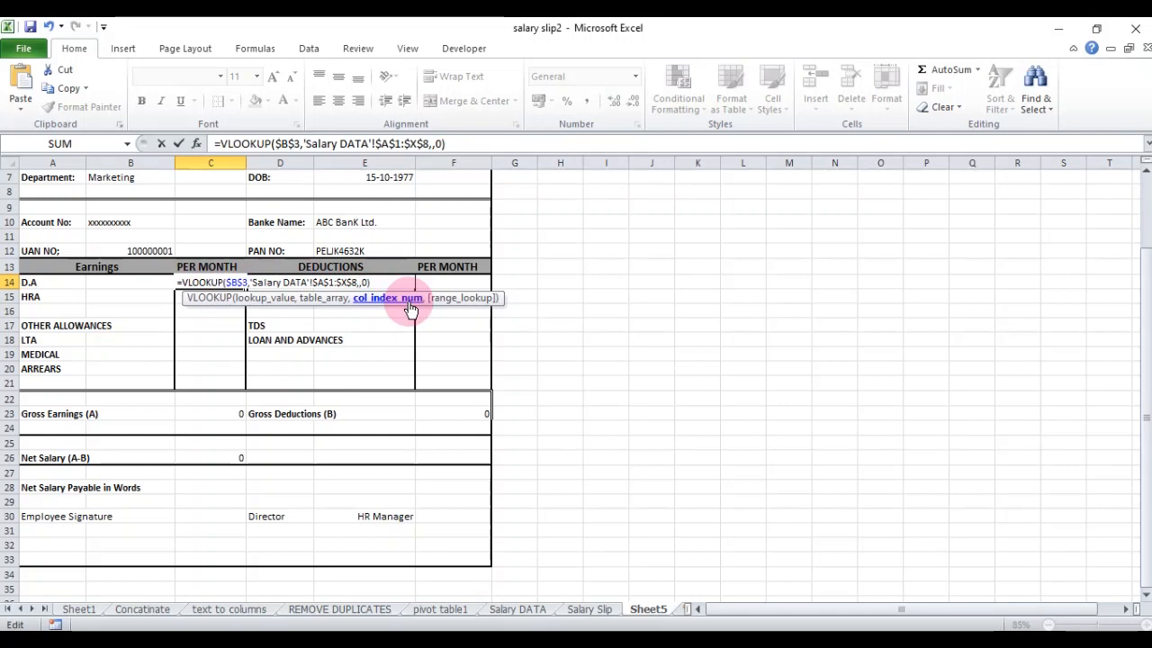
key(Return)
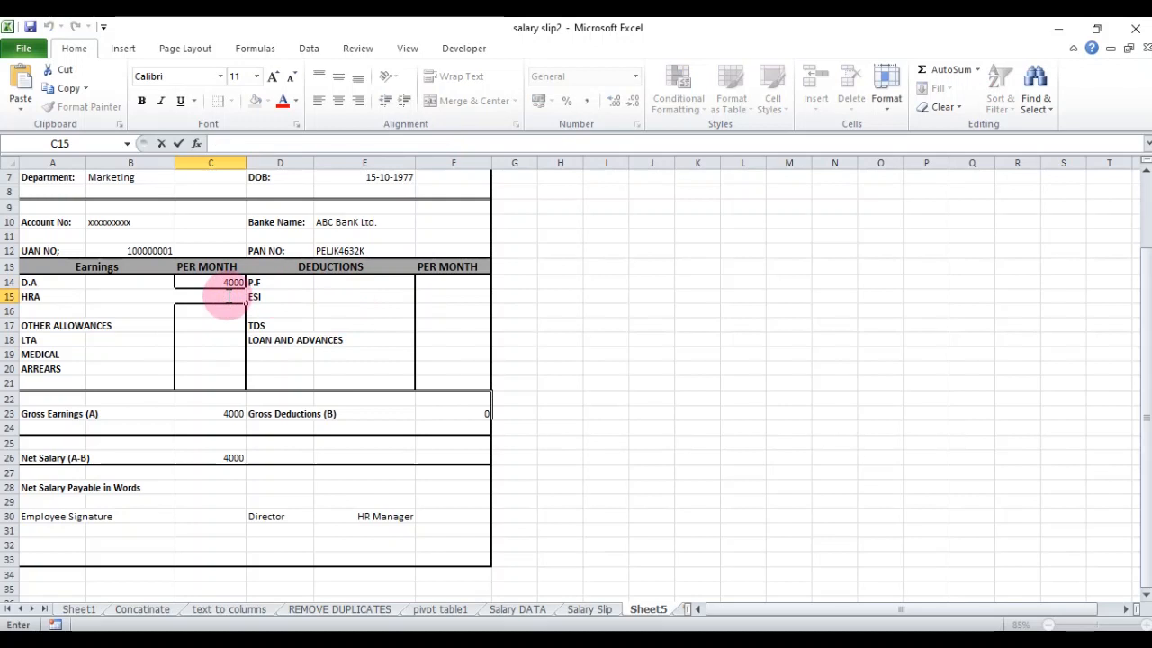
Paste the copied VLOOKUP formula into the HRA amount cell C15 and set its column index to 14.
text(=VLOOKUP($B$3,'Salary DATA'!$A$1:$X$8,7,0))
key(BackSpace)
text(14)
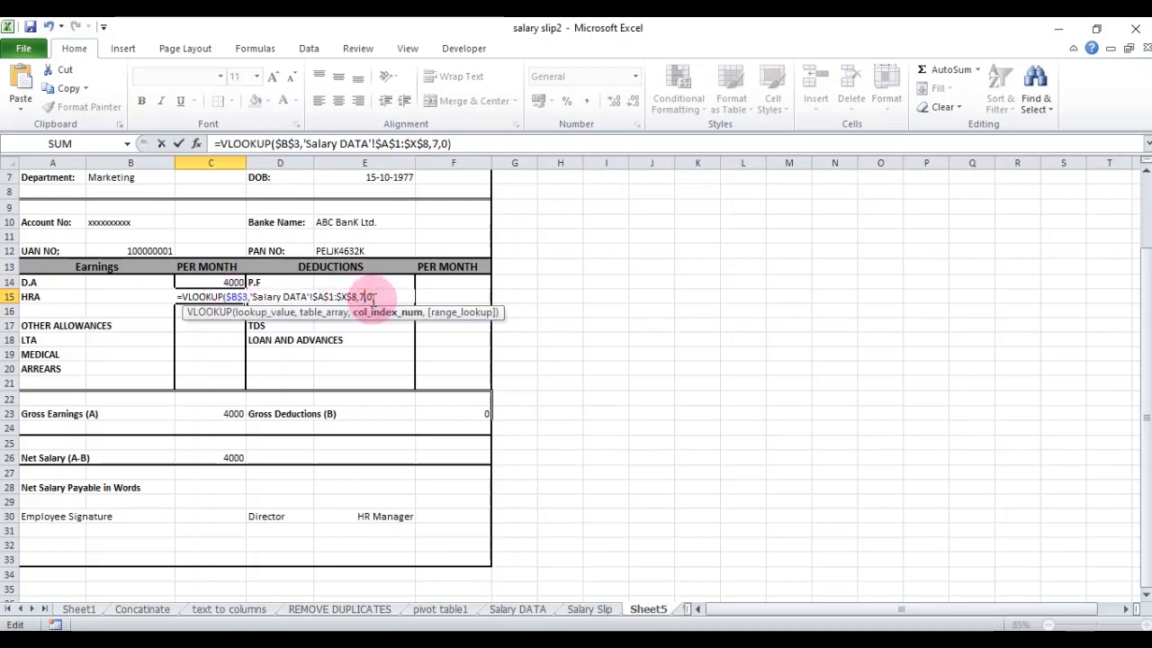
key(Return)
key(Return)
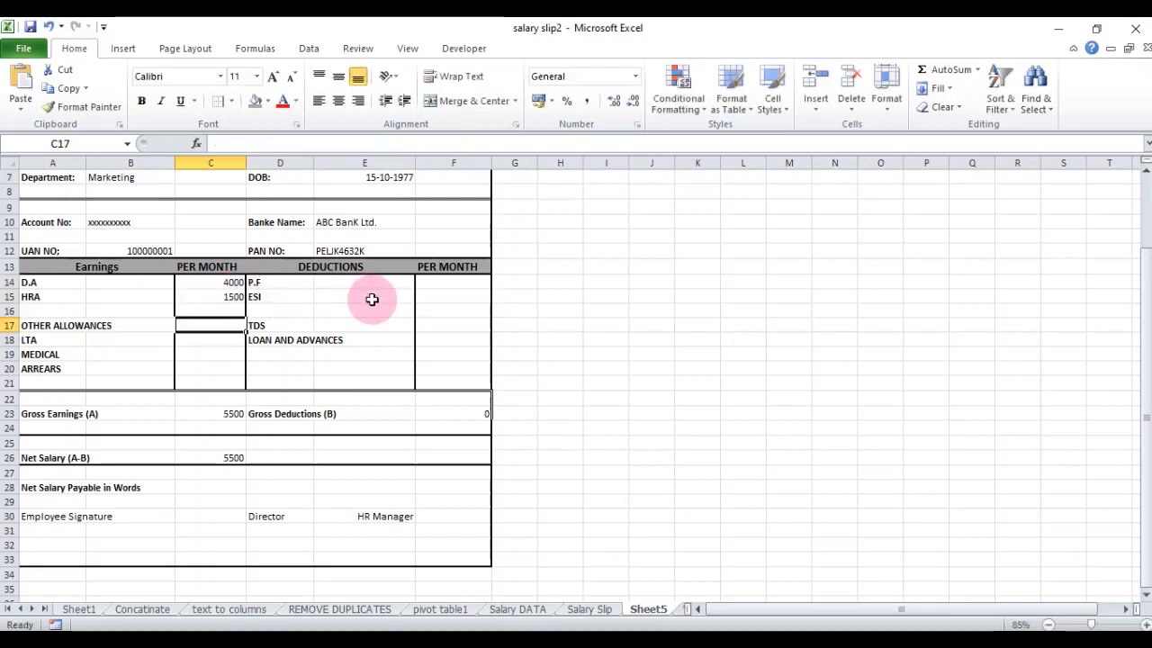
Paste the copied VLOOKUP formula into the Other Allowances amount cell C17 and set its column index to 15.
text(=)
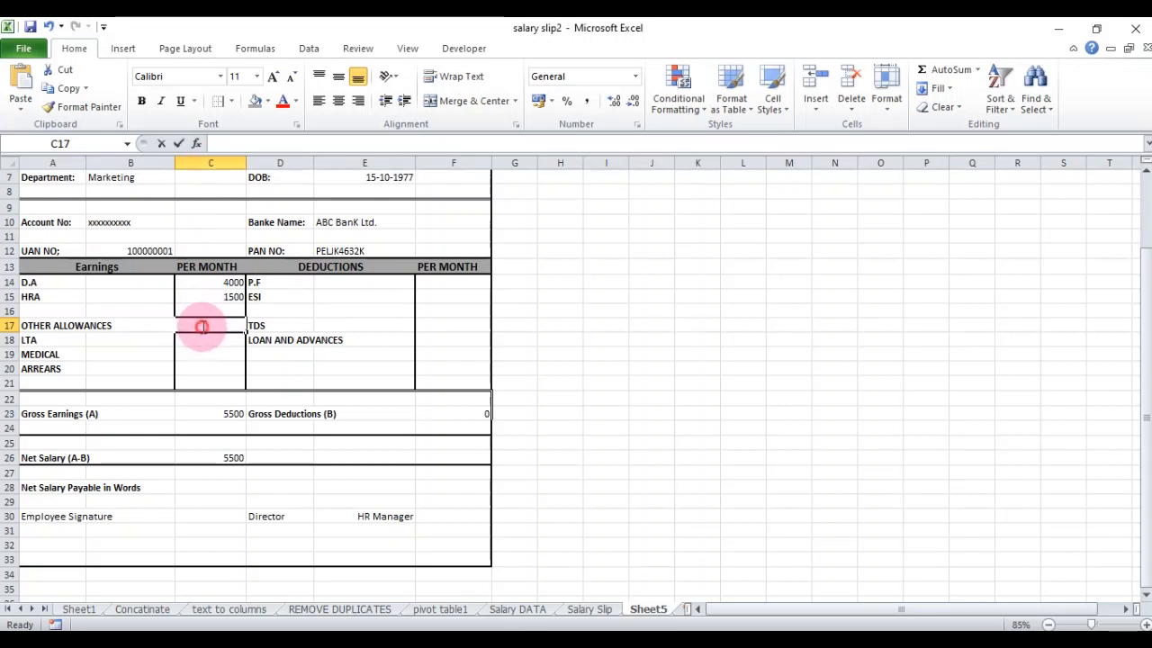
text(VLOOKUP($B$3,'Salary DATA'!$A$1:$X$8,7,0))
click(357, 326)
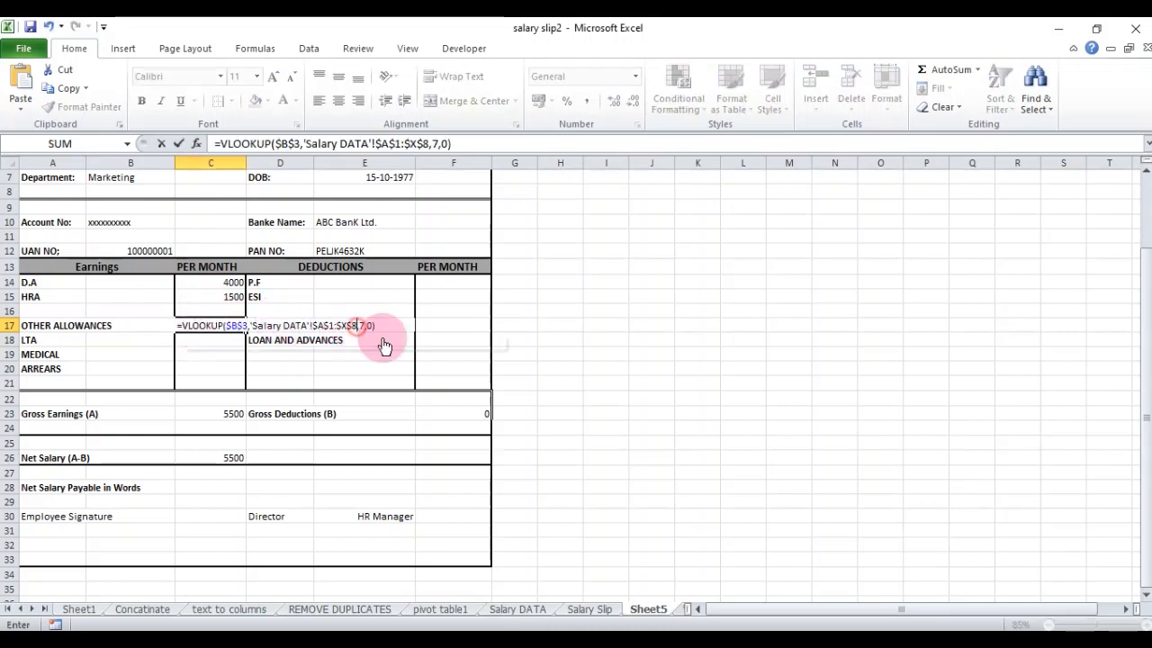
key(Right)
key(Delete)
text(15)
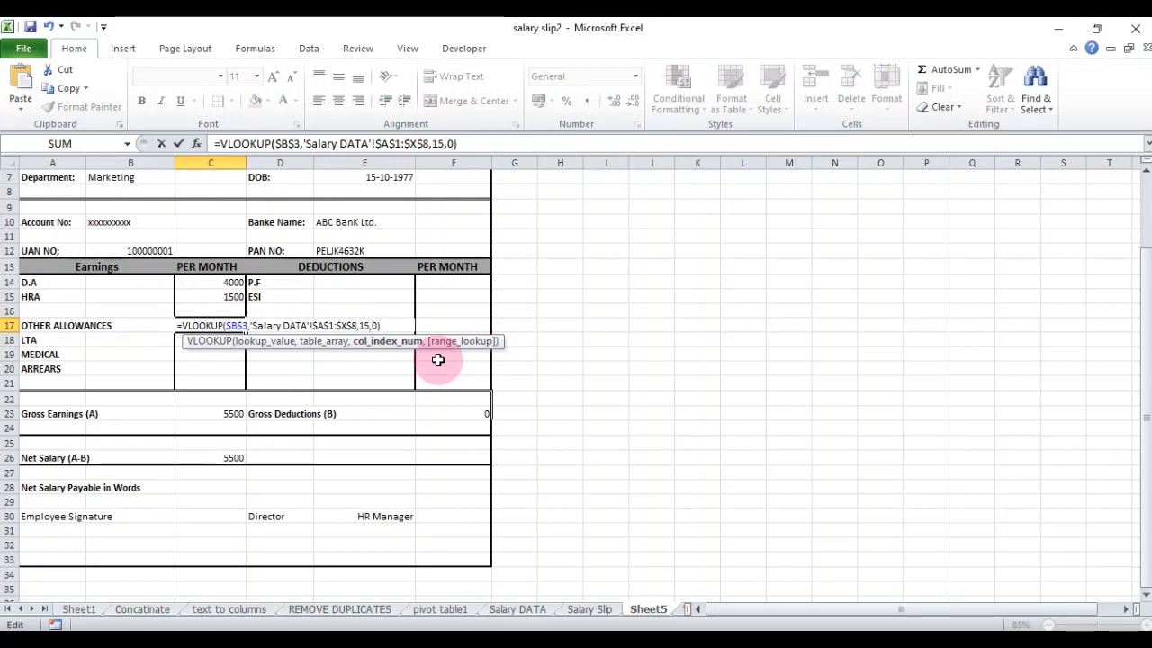
key(Return)
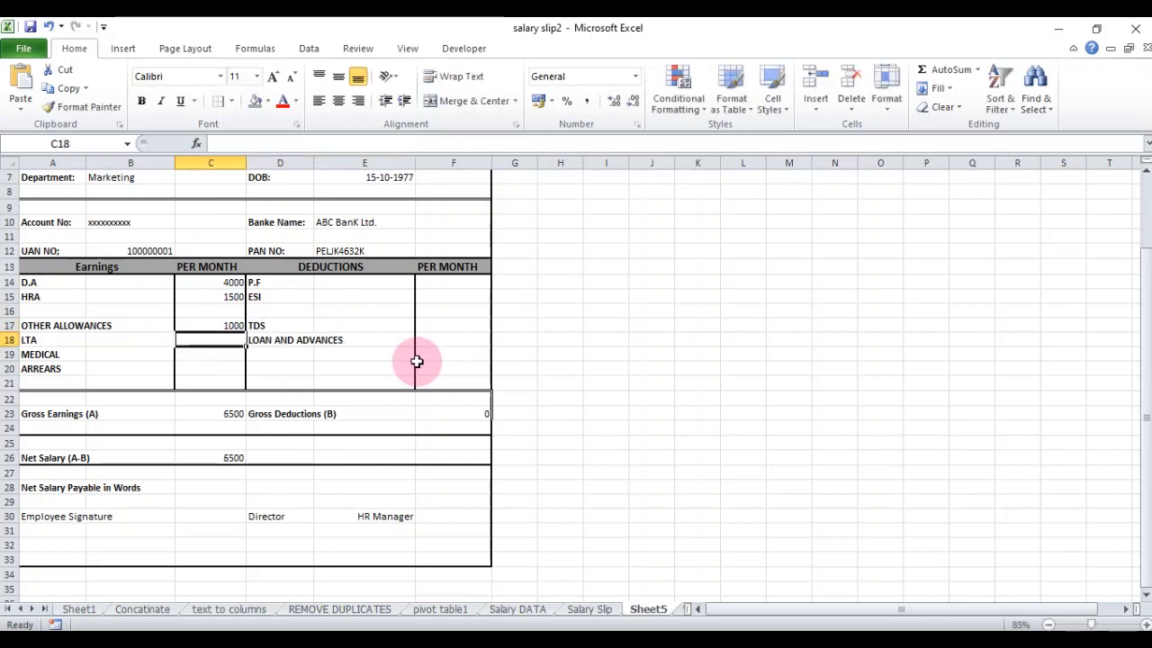
Paste the copied VLOOKUP formula into the LTA amount cell C18 and set its column index to 16.
double_click(209, 340)
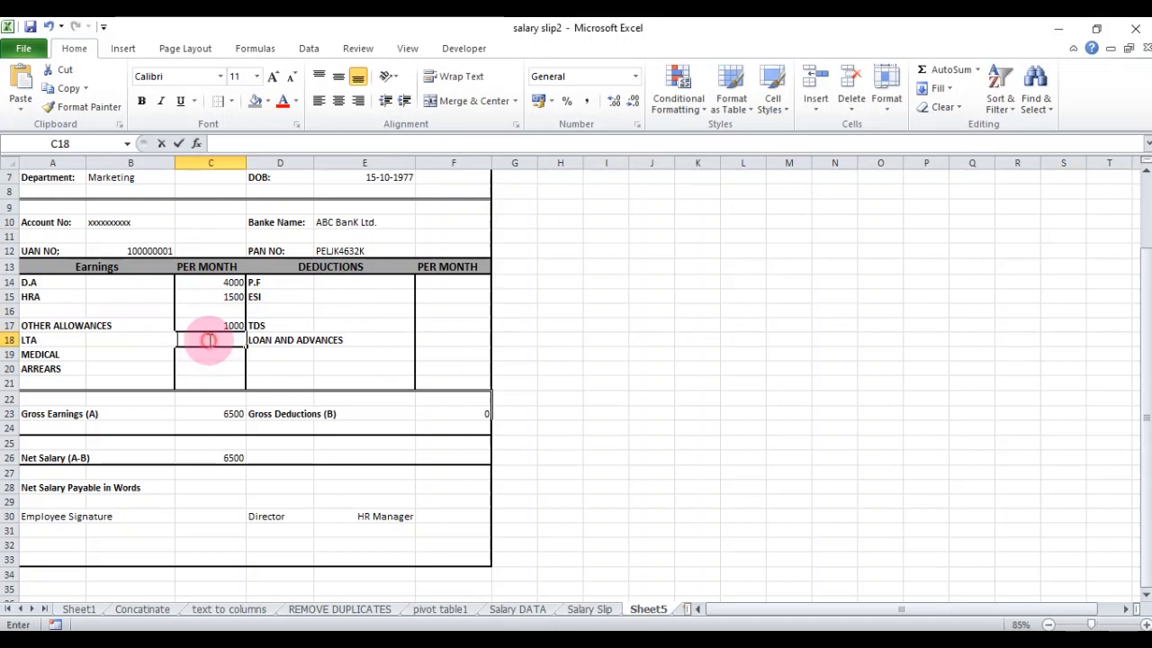
text(=VLOOKUP($B$3,'Salary DATA'!$A$1:$X$8,7,0))
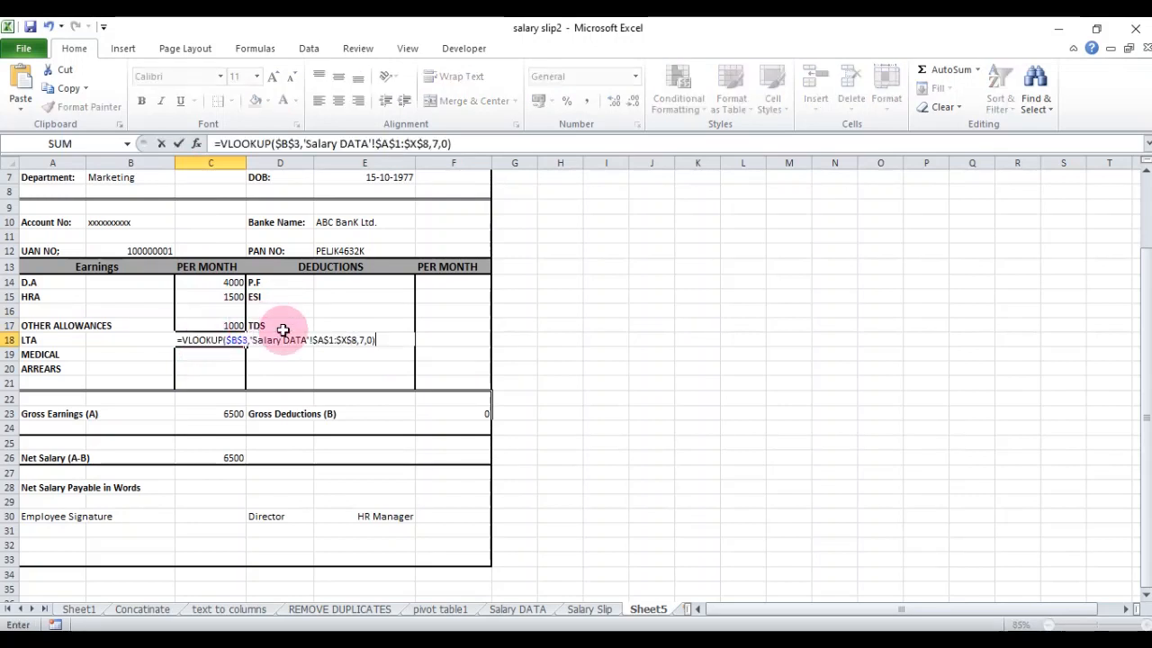
click(358, 340)
key(Delete)
text(16)
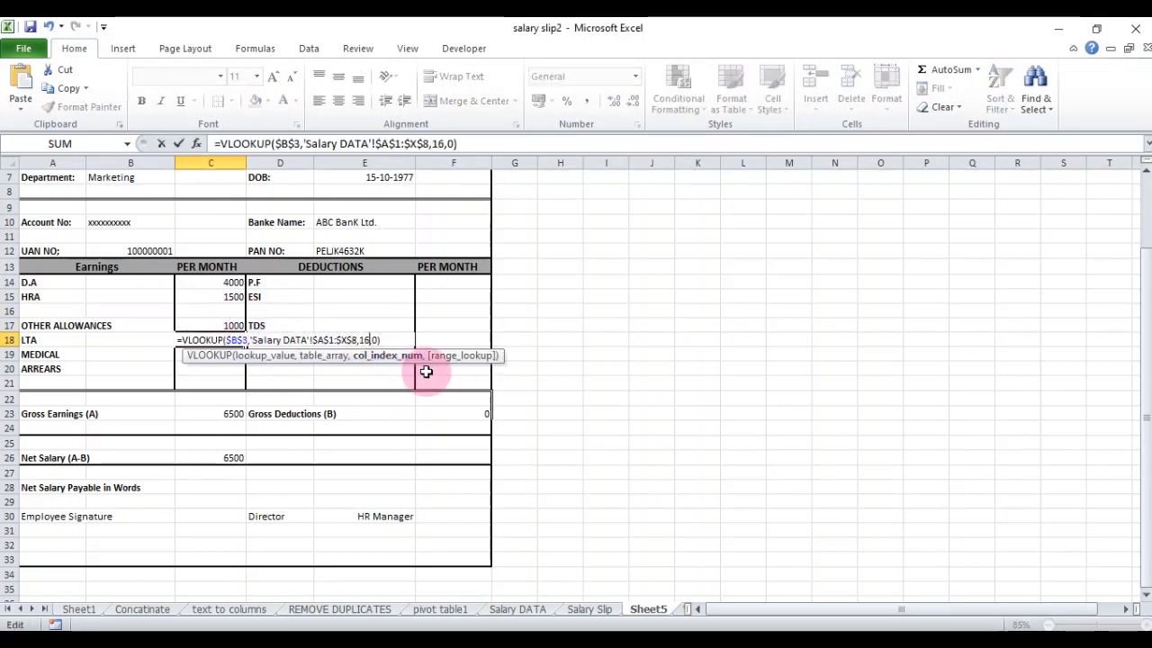
key(Return)
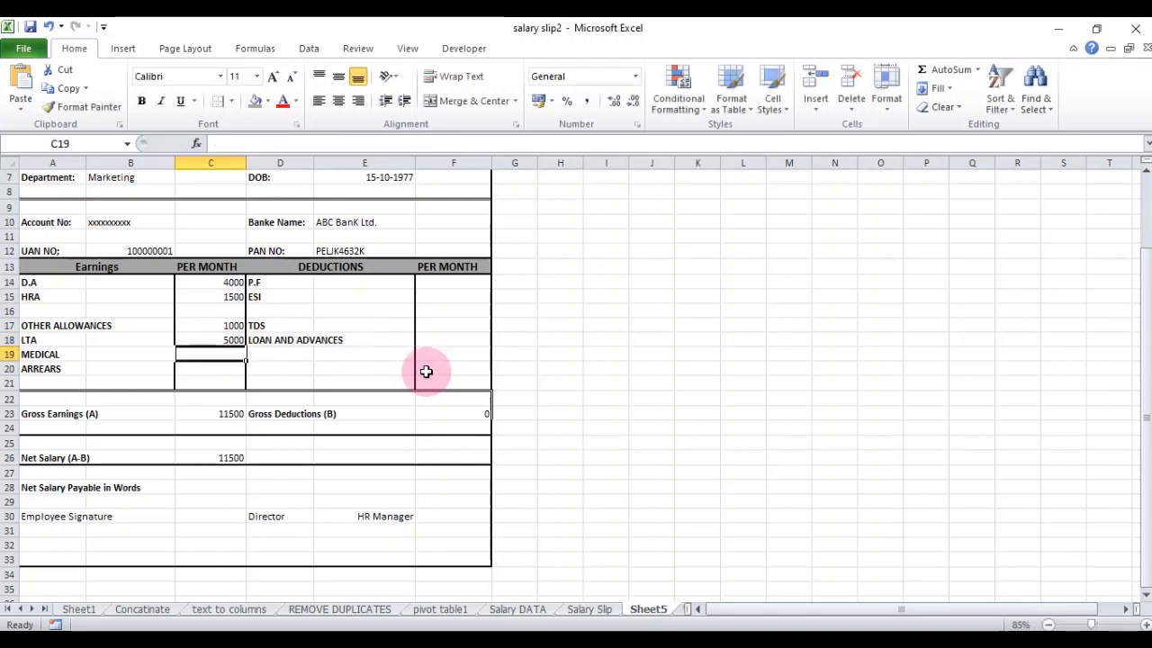
Paste the copied VLOOKUP formula into the Medical amount cell C19 and change its column index to the medical column.
double_click(208, 356)
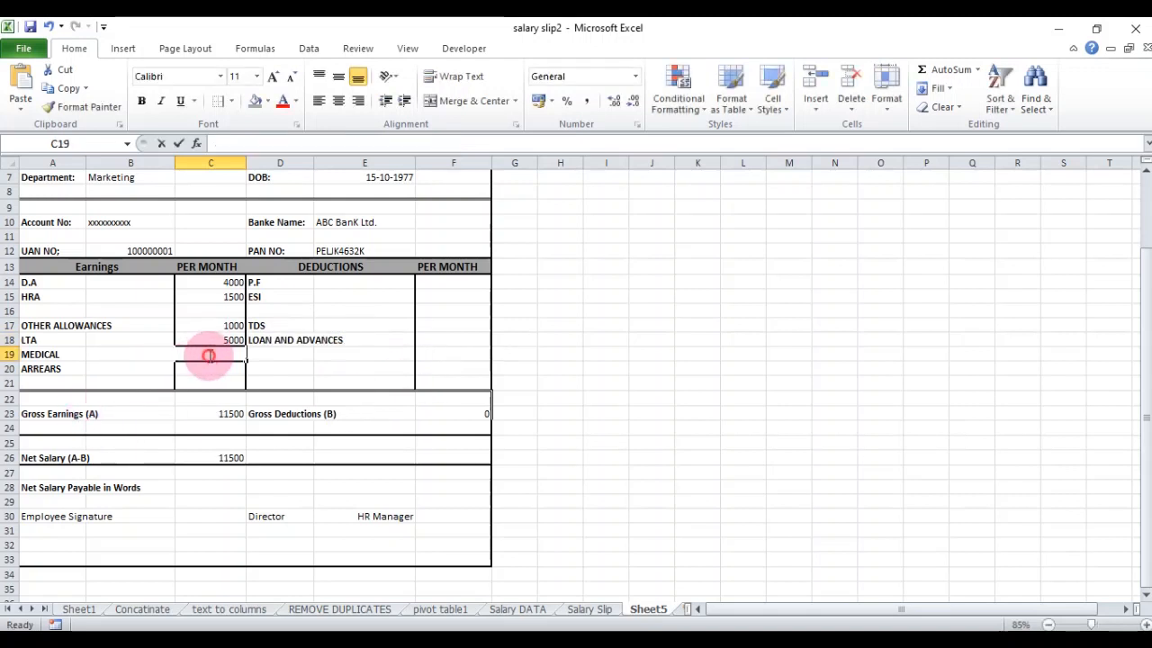
text(=VLOOKUP($B$3,'Salary DATA'!$A$1:$X$8,7,0))
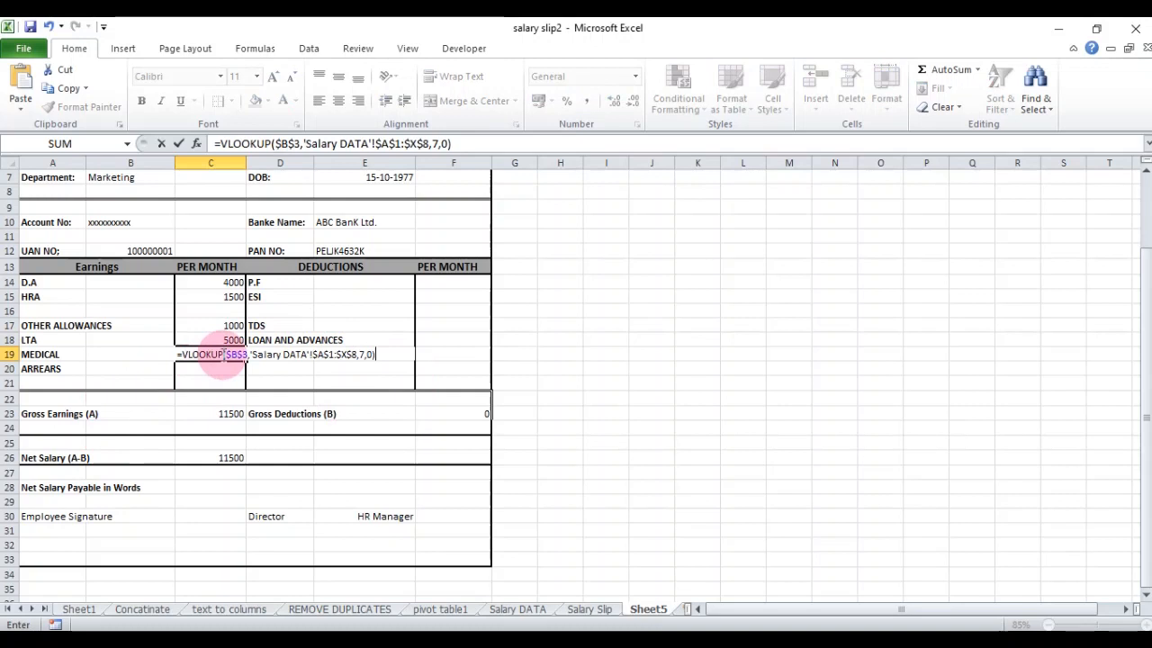
click(357, 355)
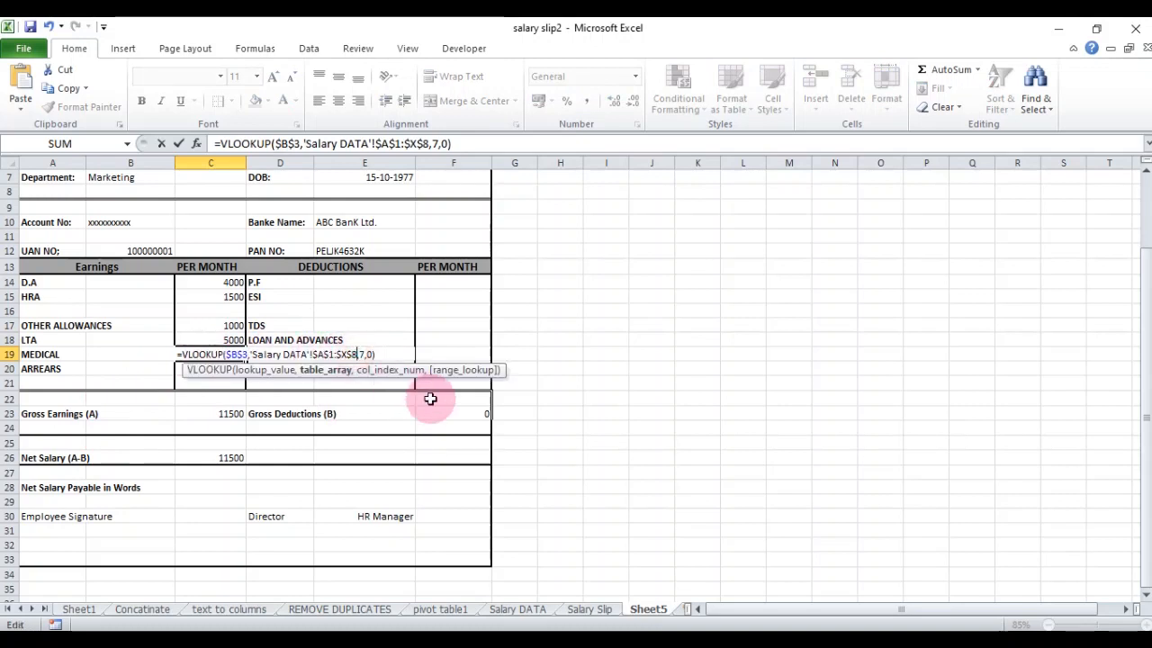
key(Right)
key(Delete)
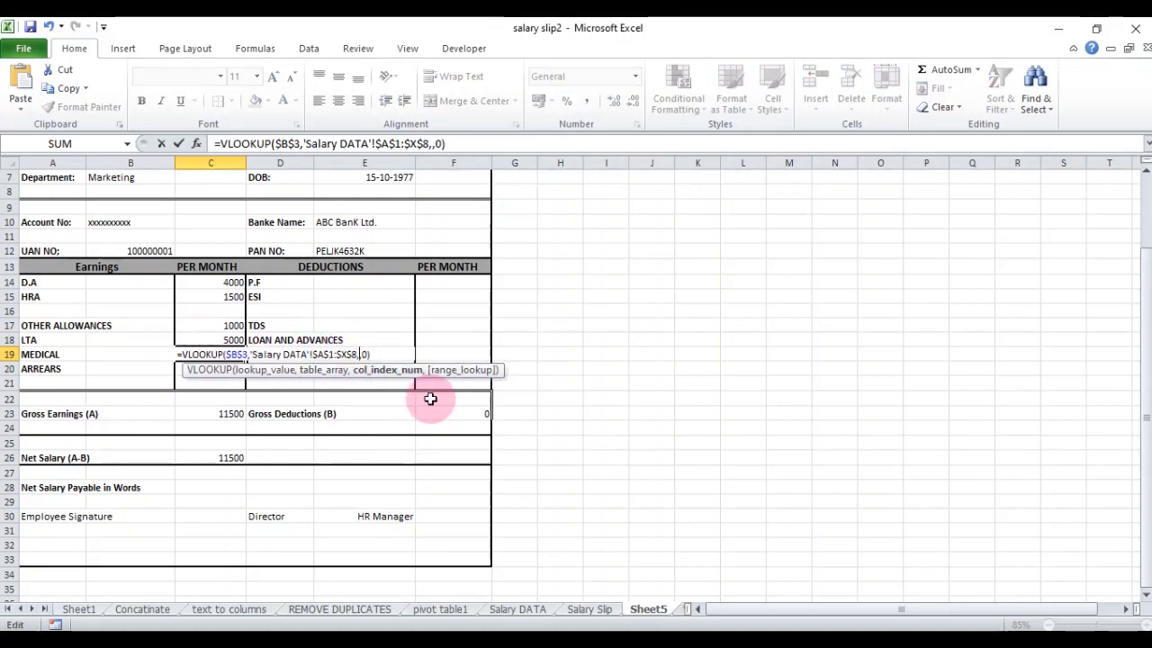
text(12)
key(Return)
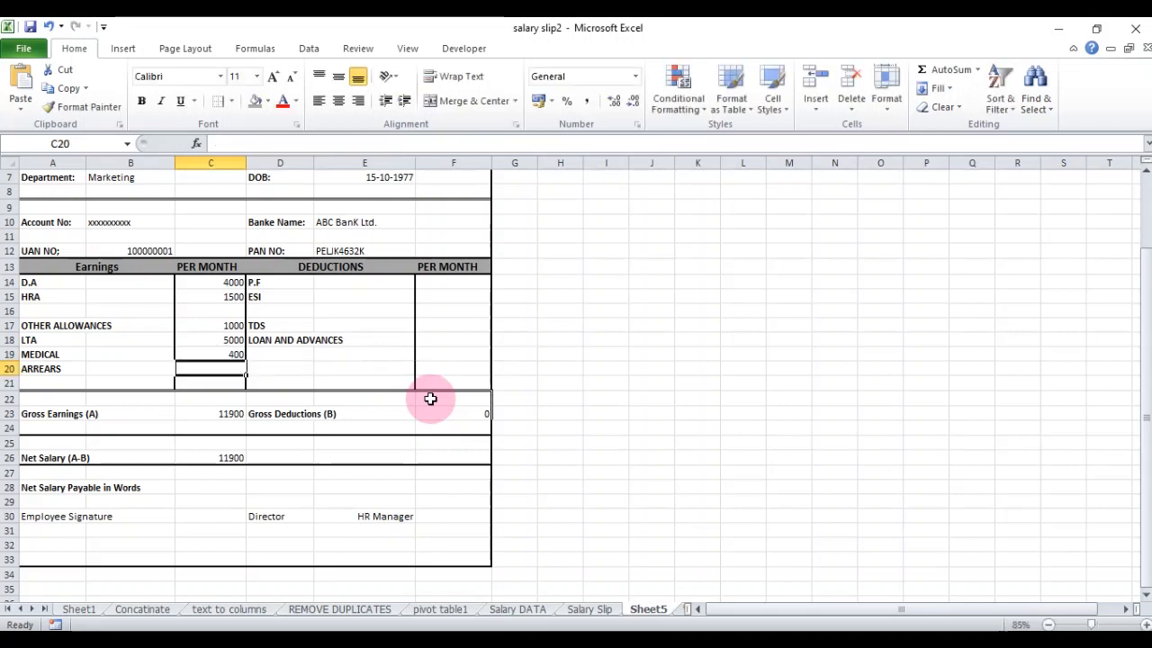
Paste the copied VLOOKUP formula into the Arrears amount cell C20 and change its column index to the arrears column.
double_click(214, 365)
text(=VLOOKUP($B$3,'Salary DATA'!$A$1:$X$8,7,0))
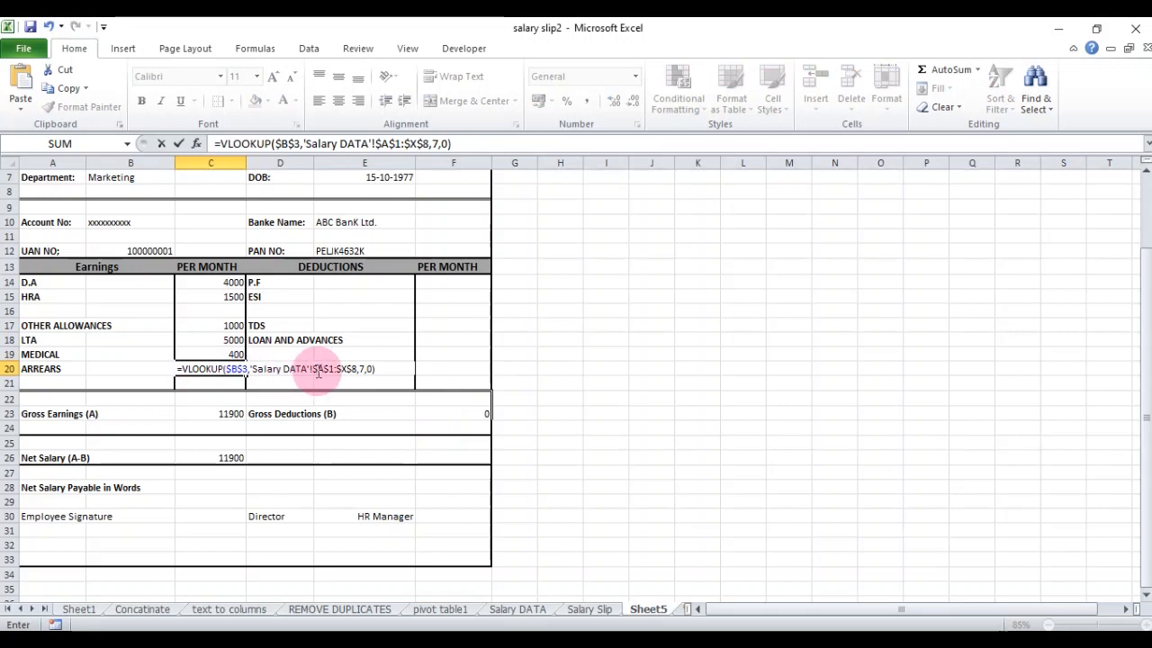
click(362, 369)
key(Delete)
text(10)
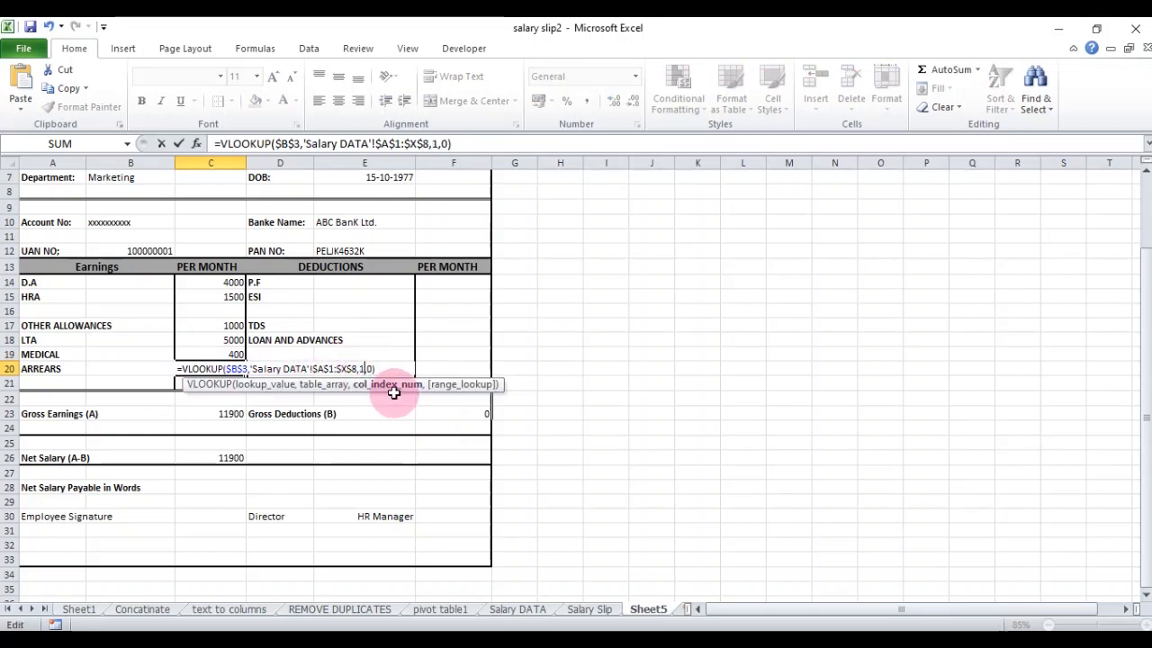
key(Return)
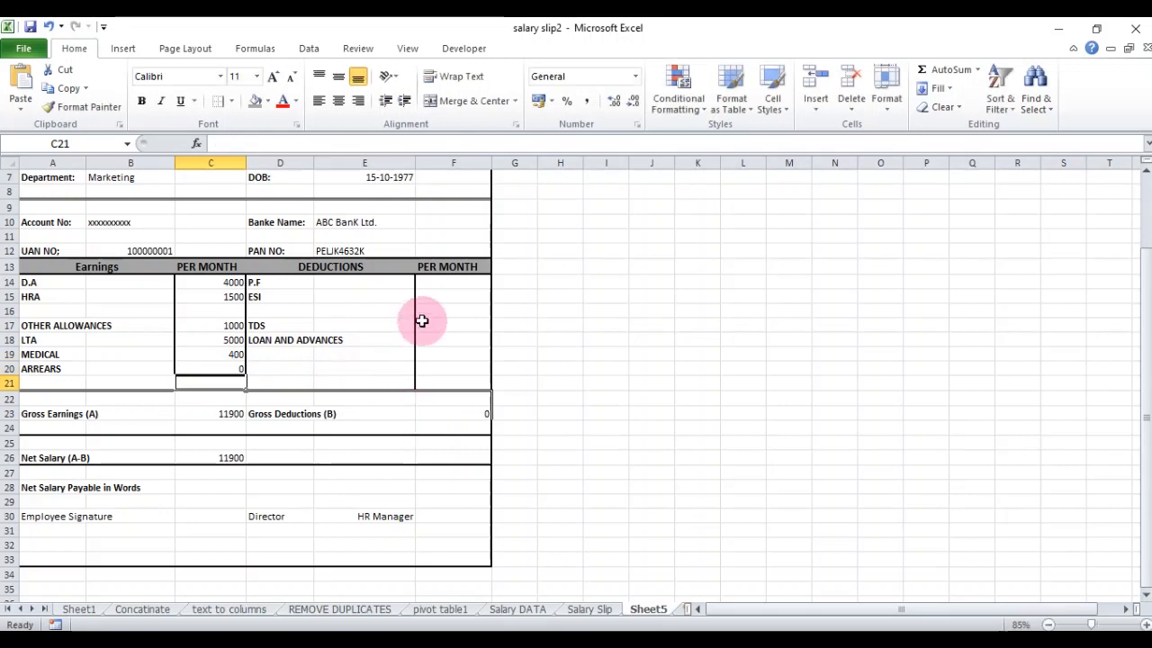
Paste the copied VLOOKUP formula into the P.F deduction cell F14 and set its column index to 19.
click(433, 286)
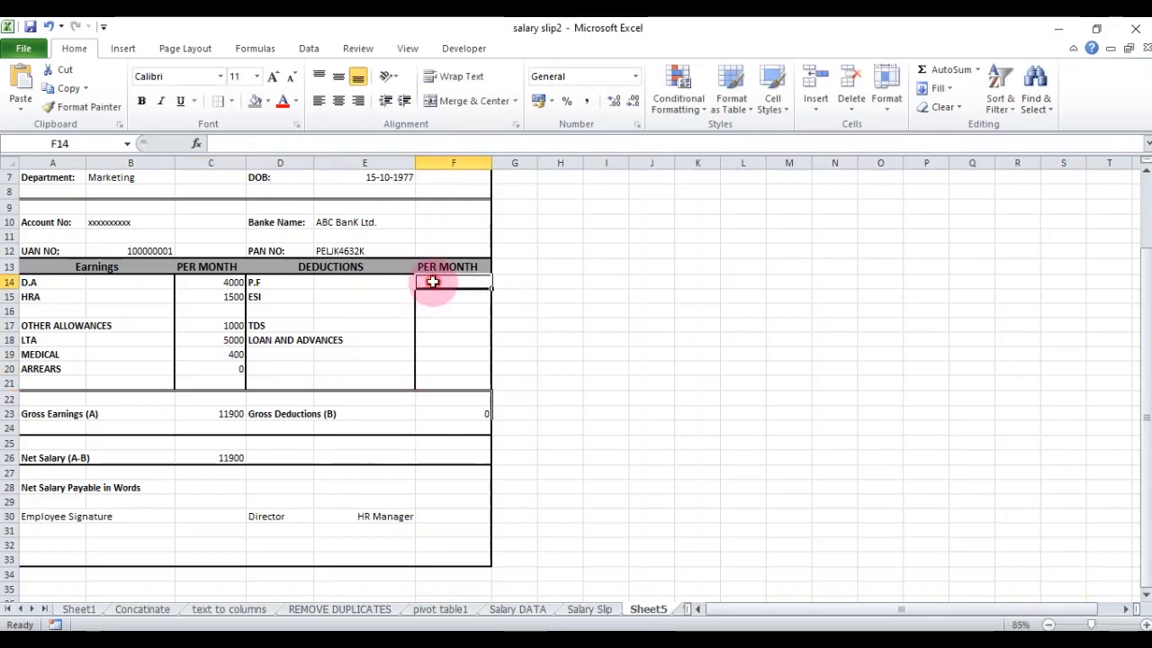
double_click(434, 284)
text(=VLOOKUP($B$3,'Salary DATA'!$A$1:$X$8,7,0))
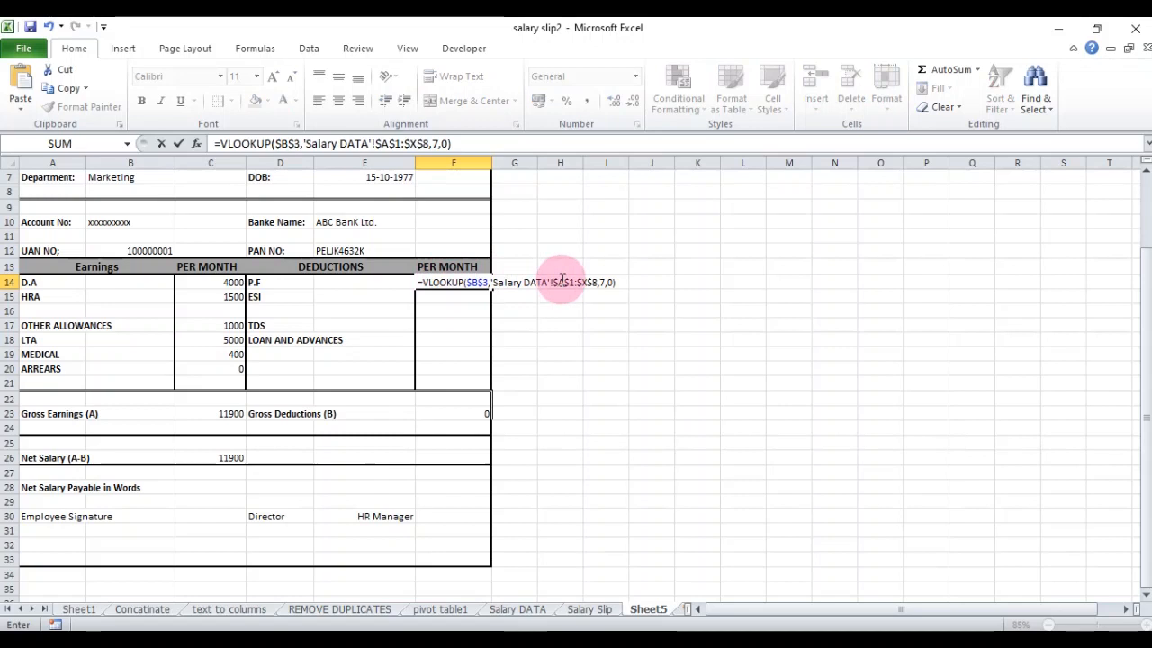
click(599, 282)
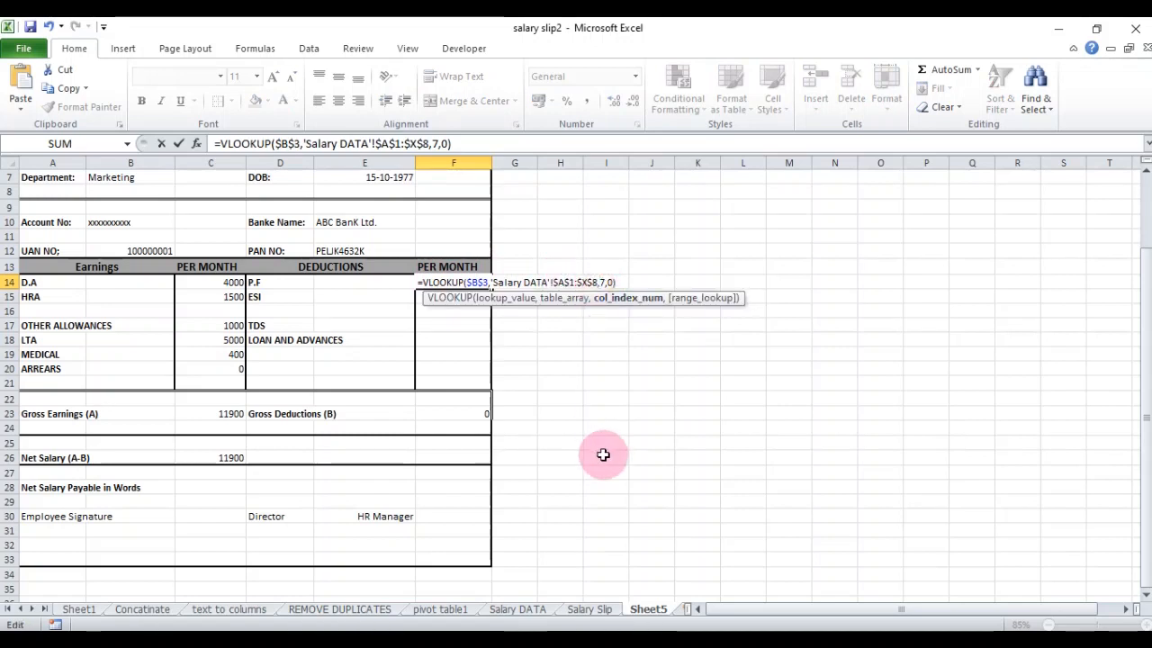
key(Delete)
text(19)
key(Return)
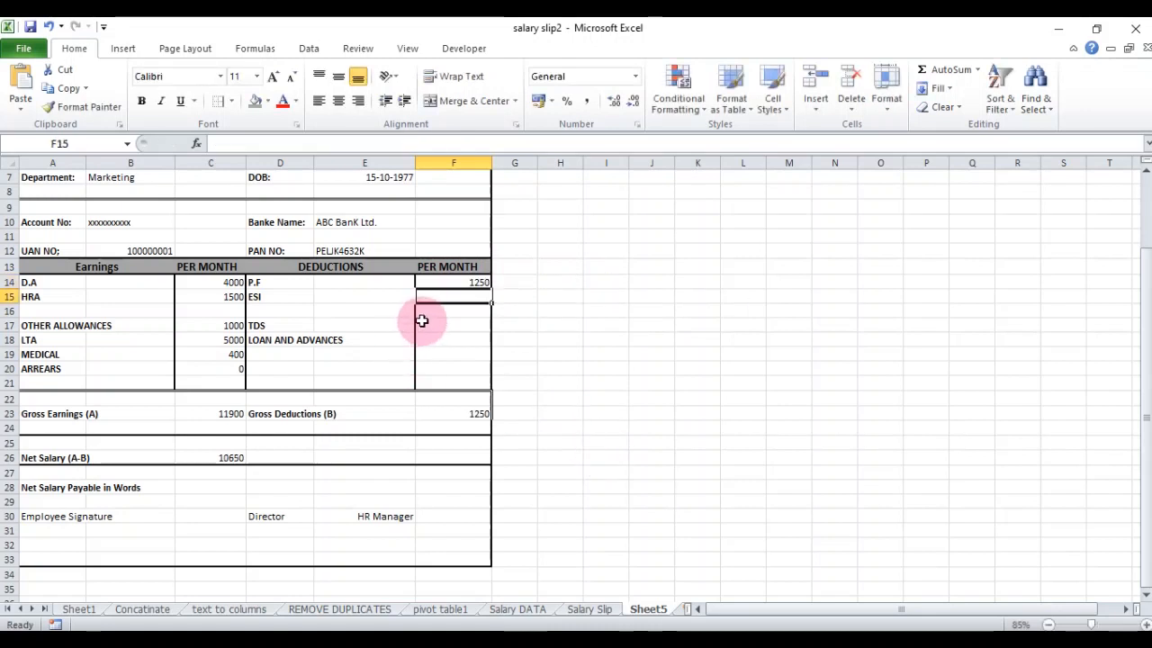
Paste the copied VLOOKUP formula into the ESI deduction cell F15 and change its column index to the ESI column.
double_click(442, 295)
text(=VLOOKUP($B$3,'Salary DATA'!$A$1:$X$8,7,0))
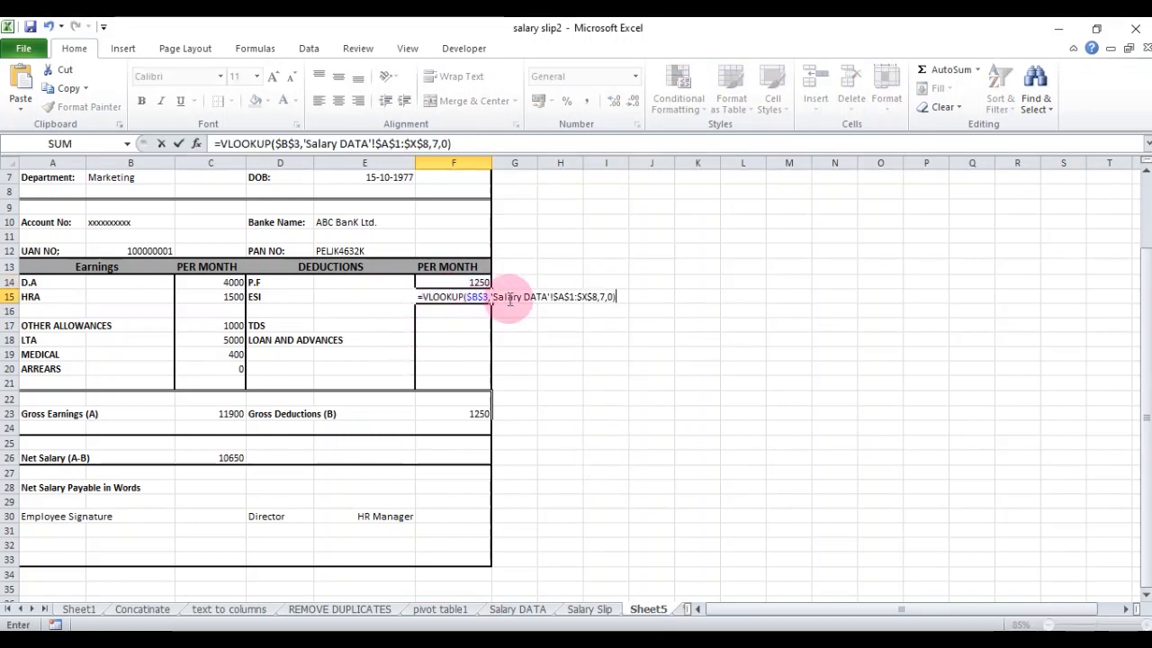
click(598, 297)
key(Delete)
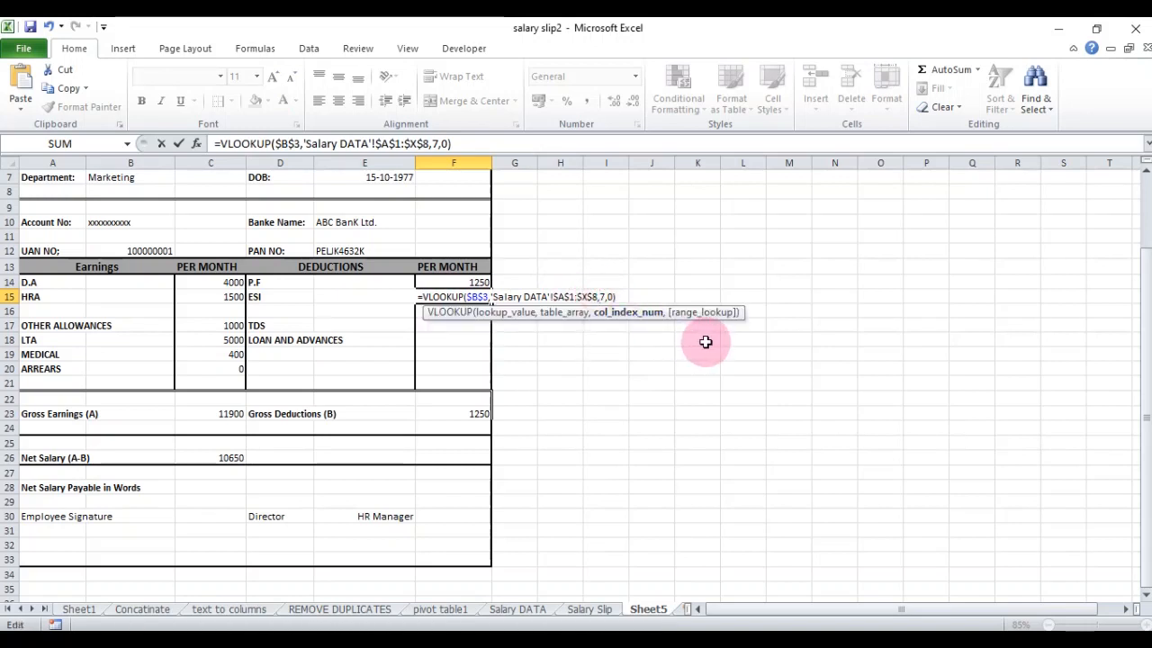
text(8)
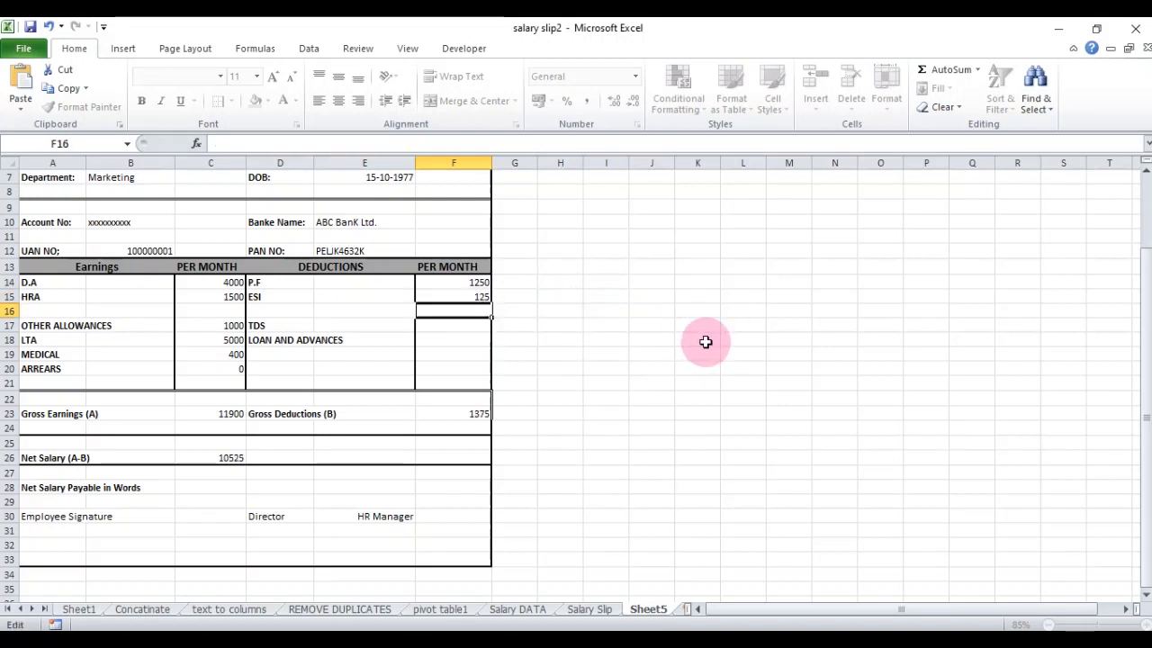
key(Return)
Paste the copied VLOOKUP formula into the TDS deduction cell F17 and set its column index to 21.
click(463, 328)
double_click(463, 328)
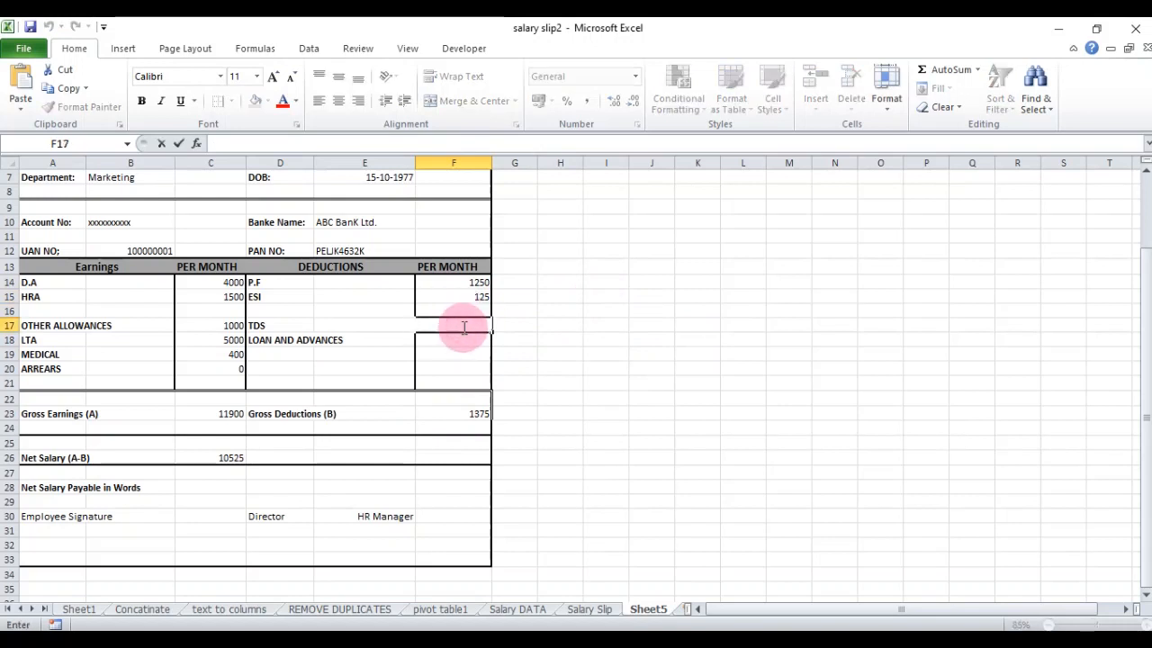
text(=VLOOKUP($B$3,'Salary DATA'!$A$1:$X$8,7,0))
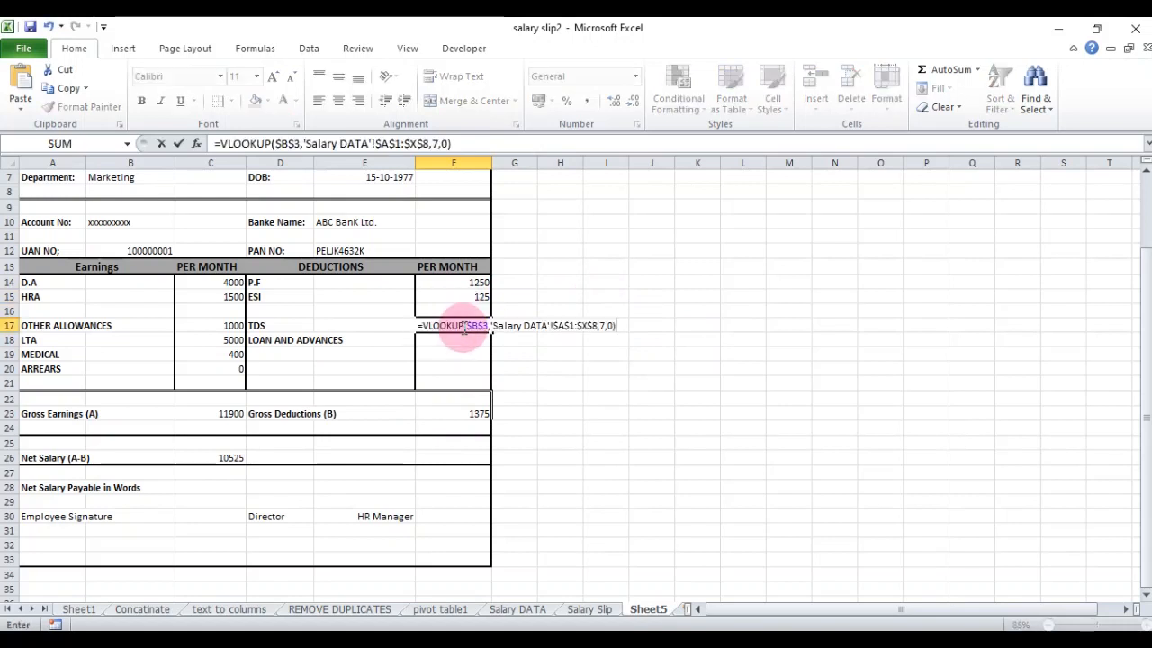
click(601, 325)
key(BackSpace)
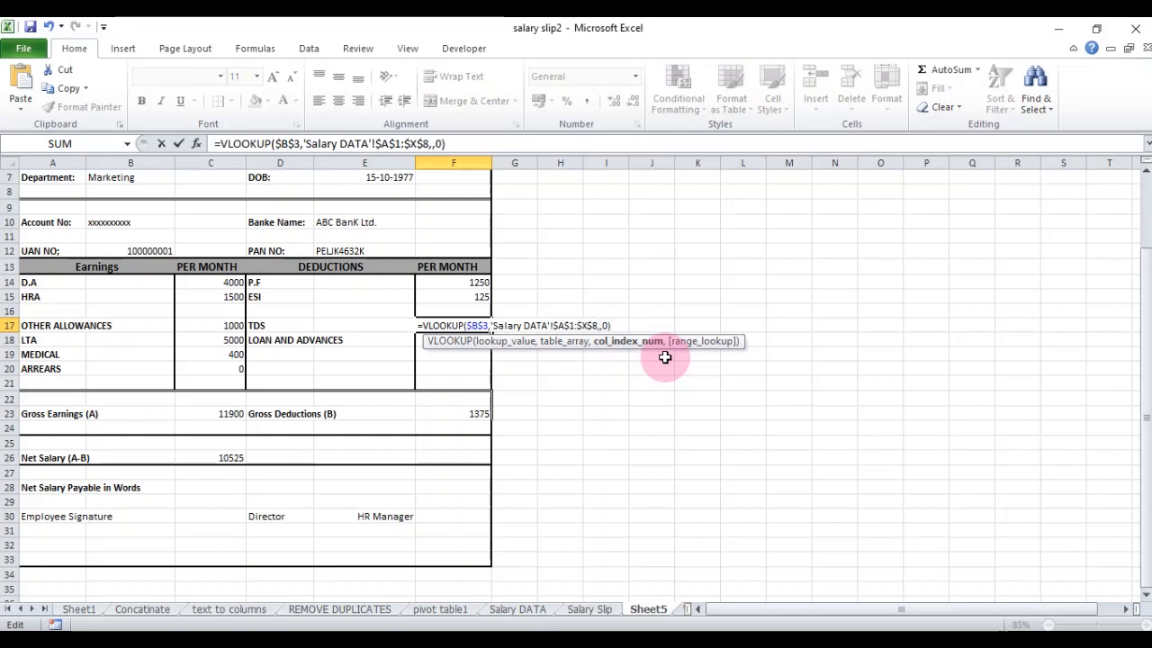
text(21)
key(Return)
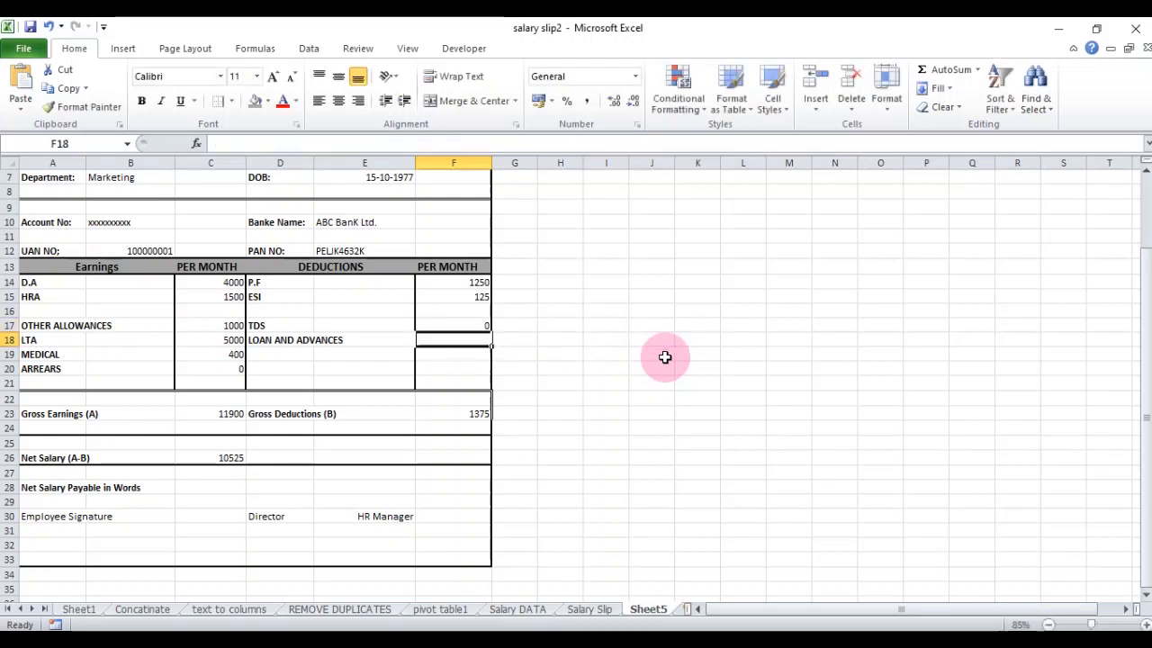
Paste the copied VLOOKUP formula into the Loan and Advances cell F18 and set its column index to 22.
double_click(459, 340)
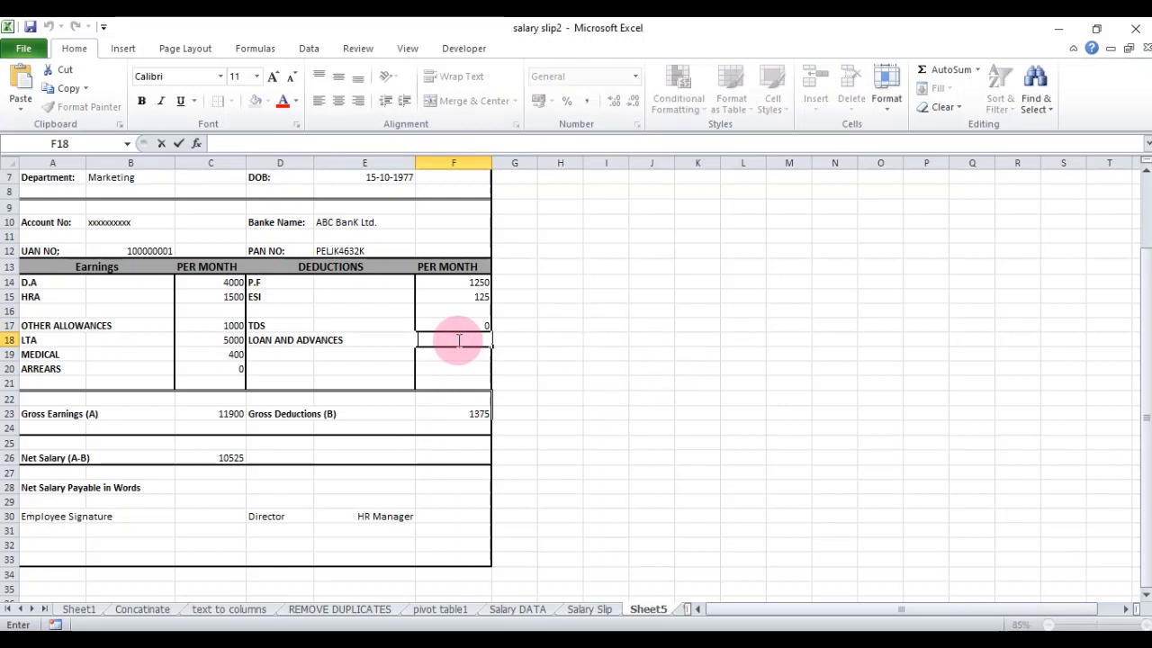
text(=VLOOKUP($B$3,'Salary DATA'!$A$1:$X$8,7,0))
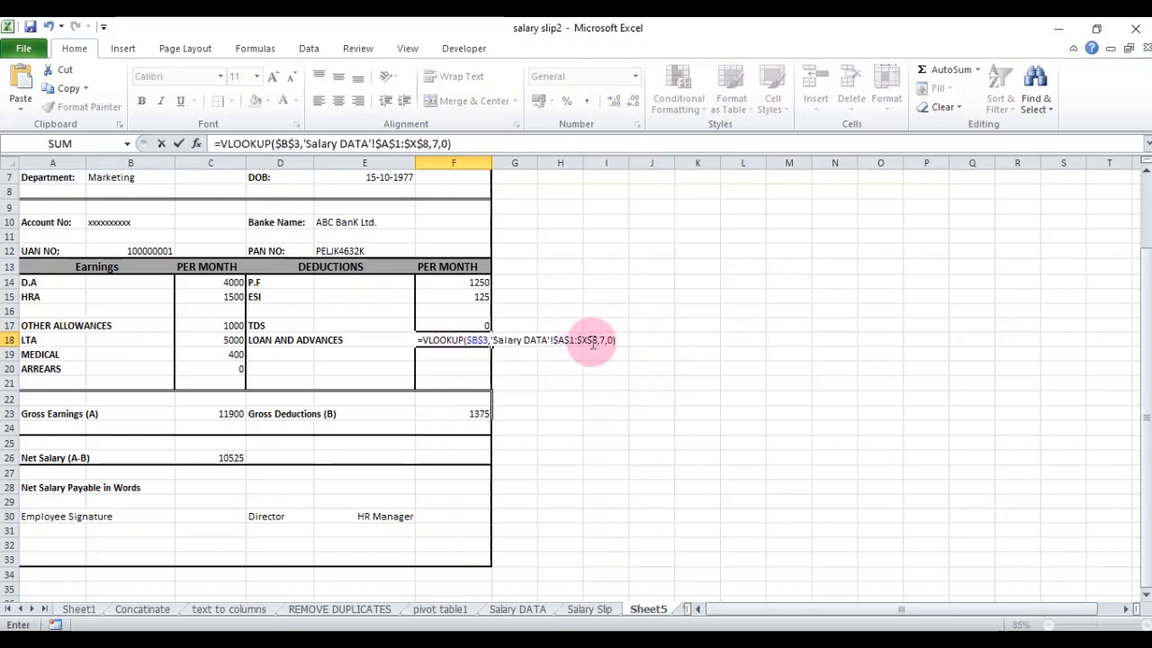
click(601, 340)
key(BackSpace)
text(22)
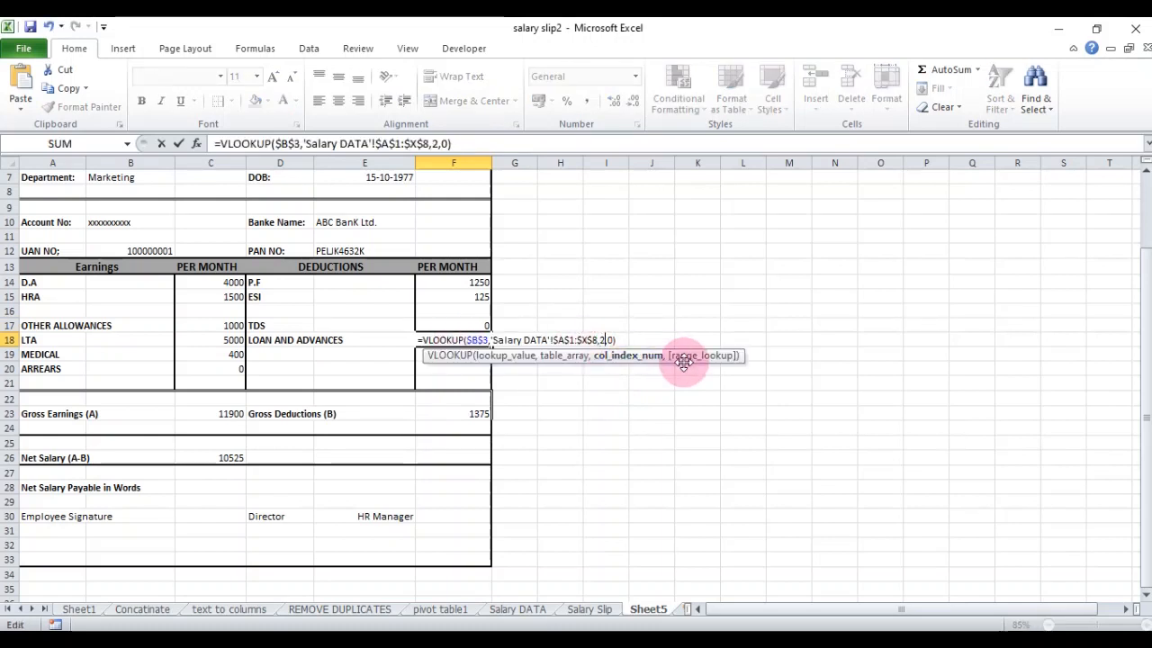
key(Return)
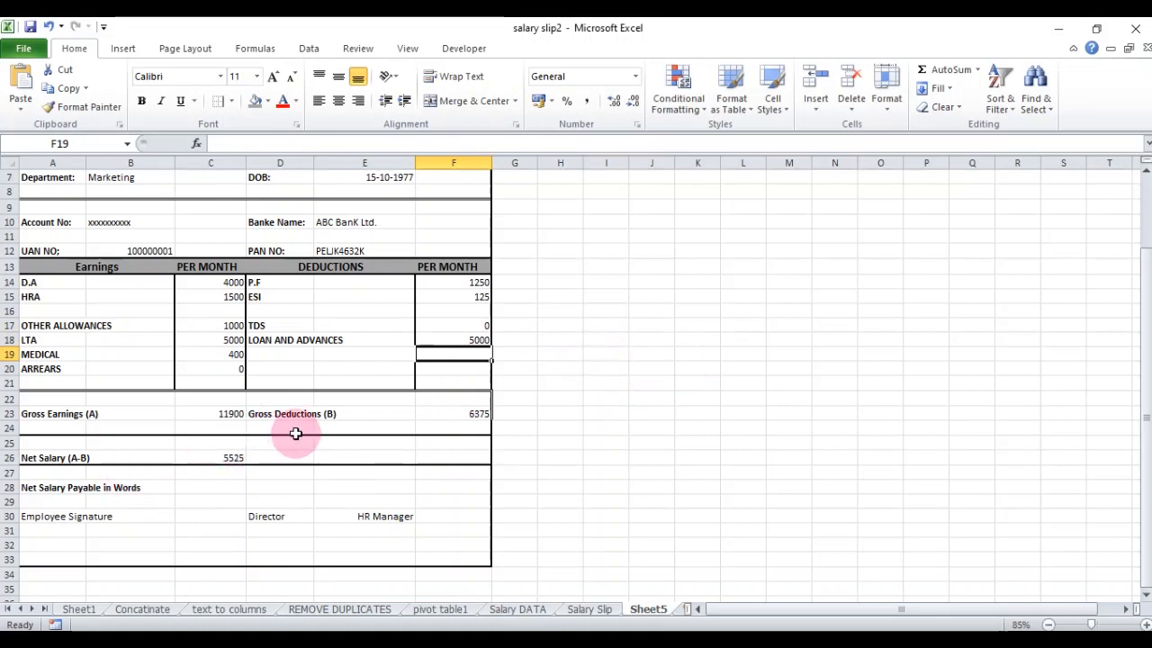
Merge and center cells C28:F28 beside the Net Salary Payable in Words label.
click(276, 485)
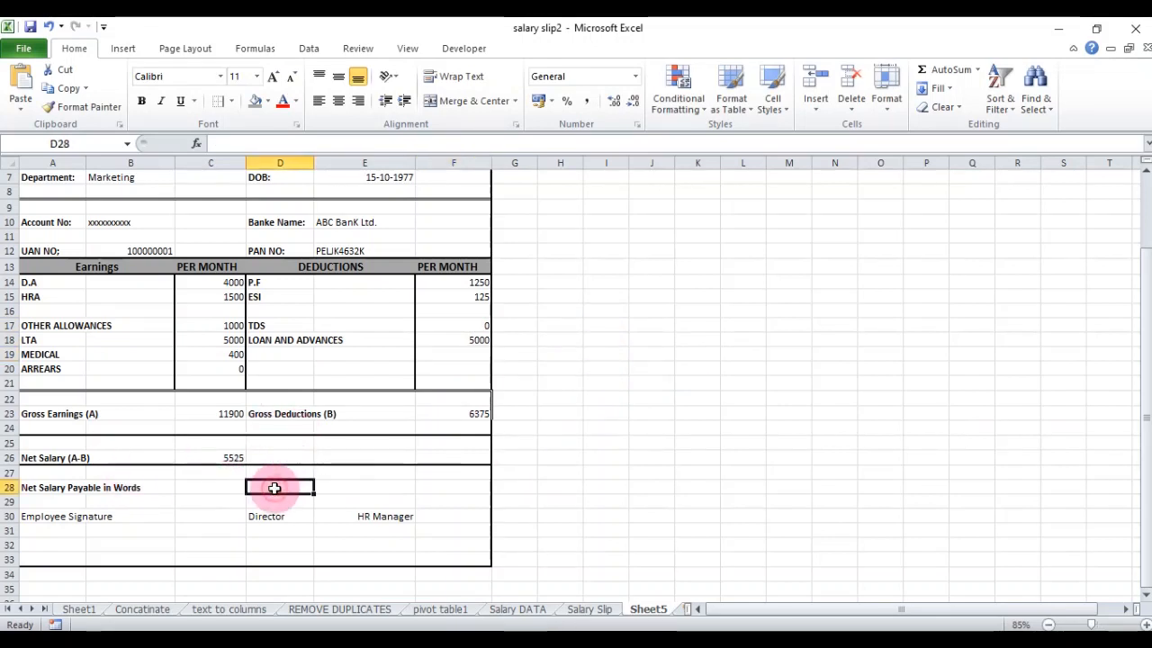
click(223, 486)
drag(223, 486, 443, 484)
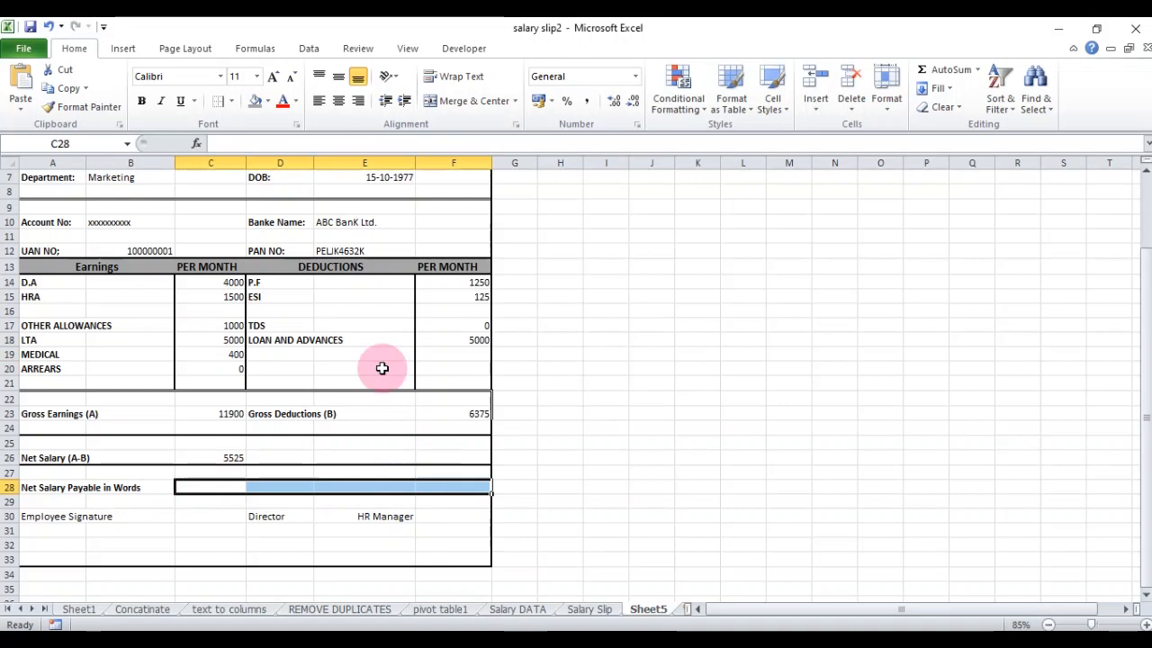
click(463, 101)
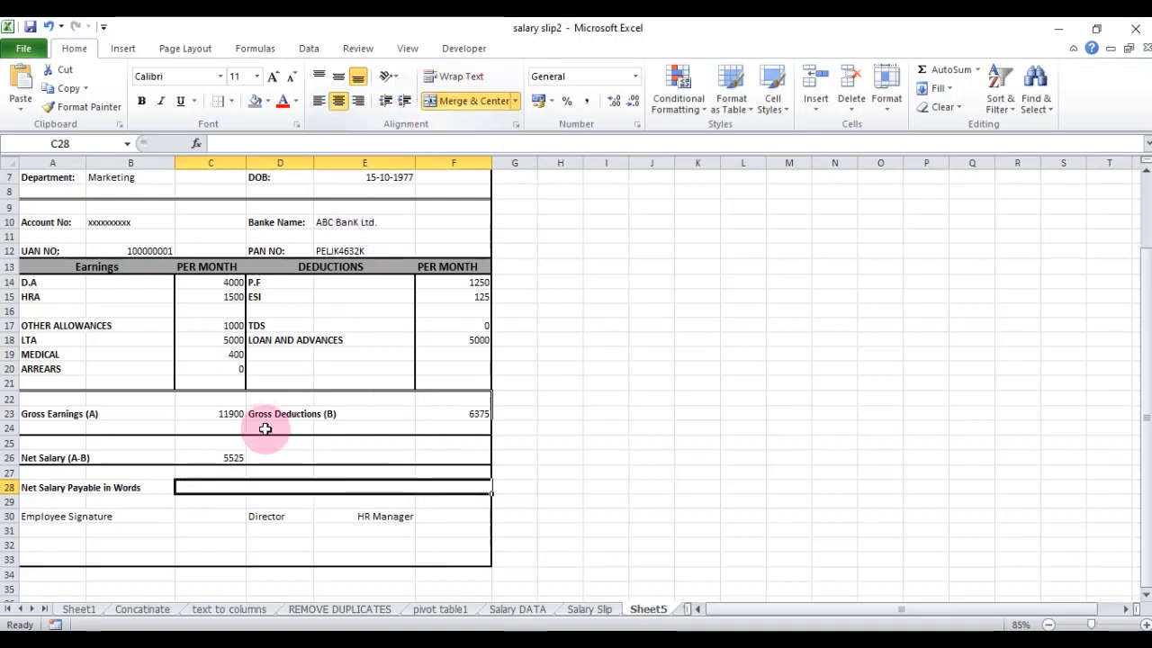
Paste the copied VLOOKUP formula into the merged net salary in words cell C28 and set its column index to 24.
double_click(249, 490)
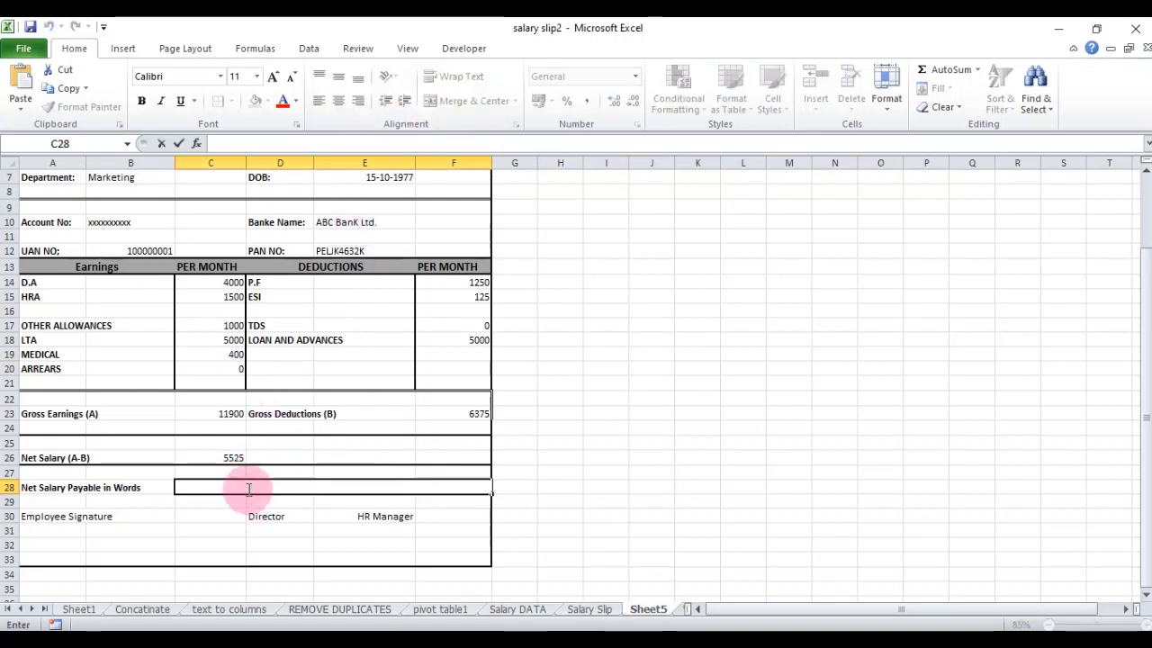
text(=VLOOKUP($B$3,'Salary DATA'!$A$1:$X$8,7,0))
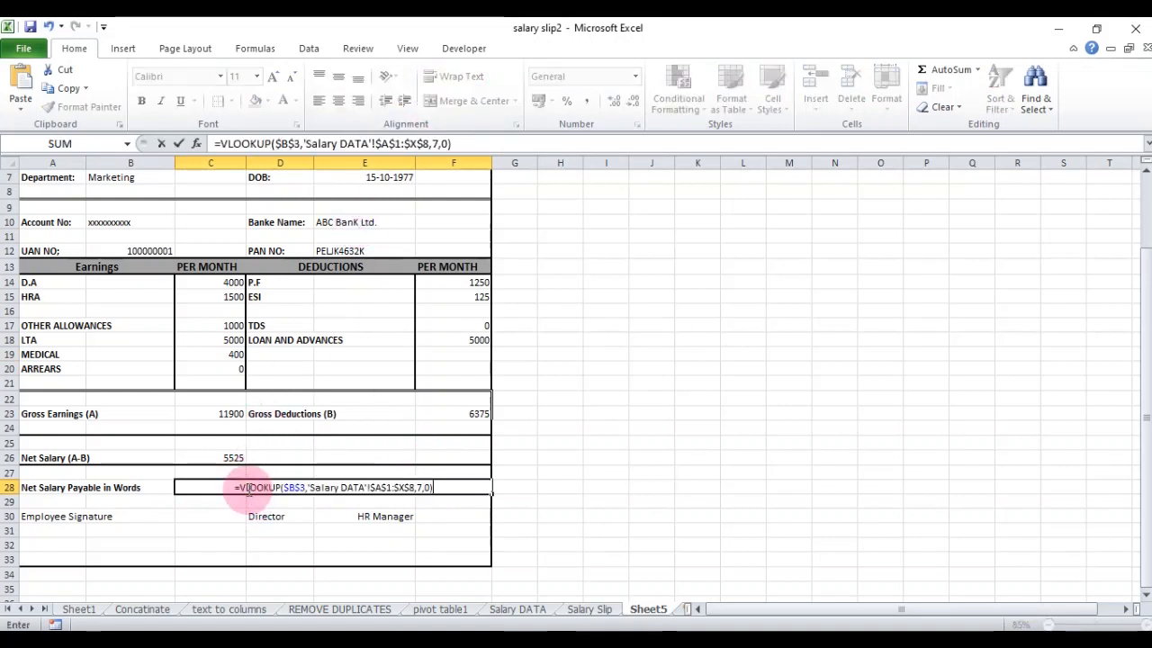
click(424, 491)
key(BackSpace)
text(24)
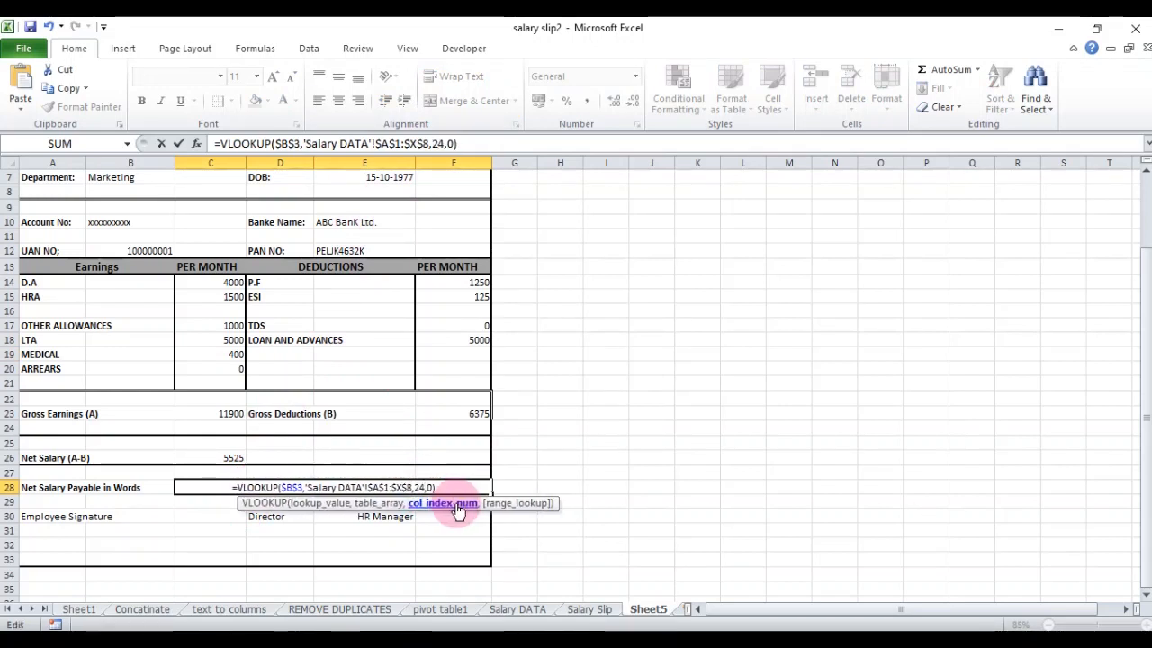
key(Return)
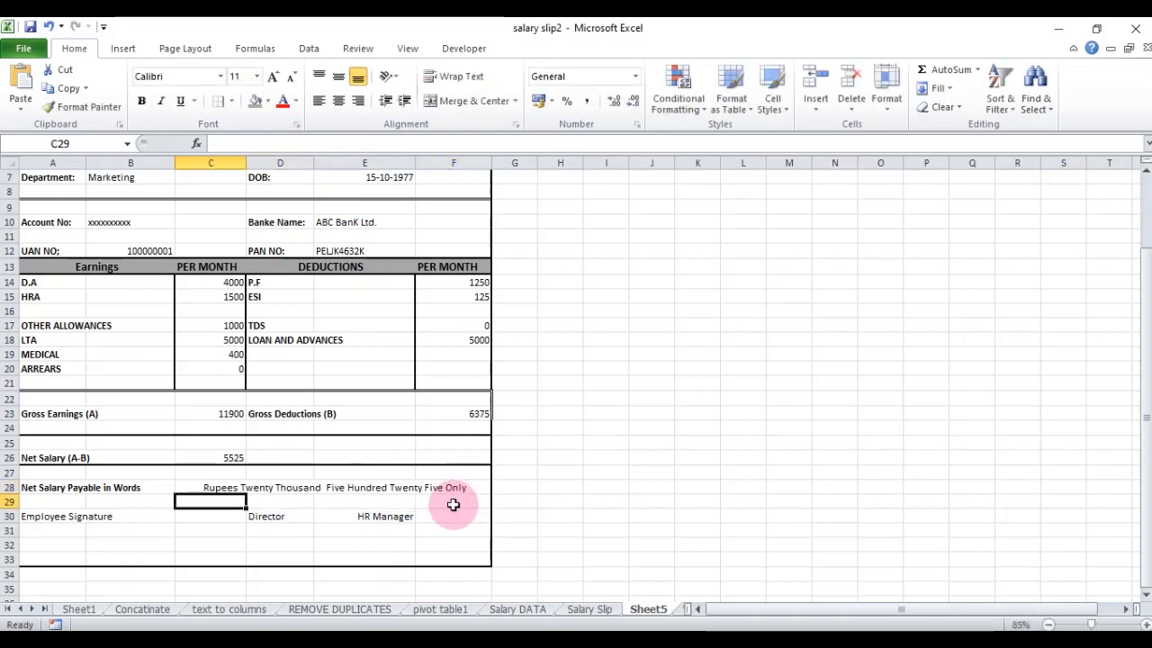
click(208, 487)
click(237, 542)
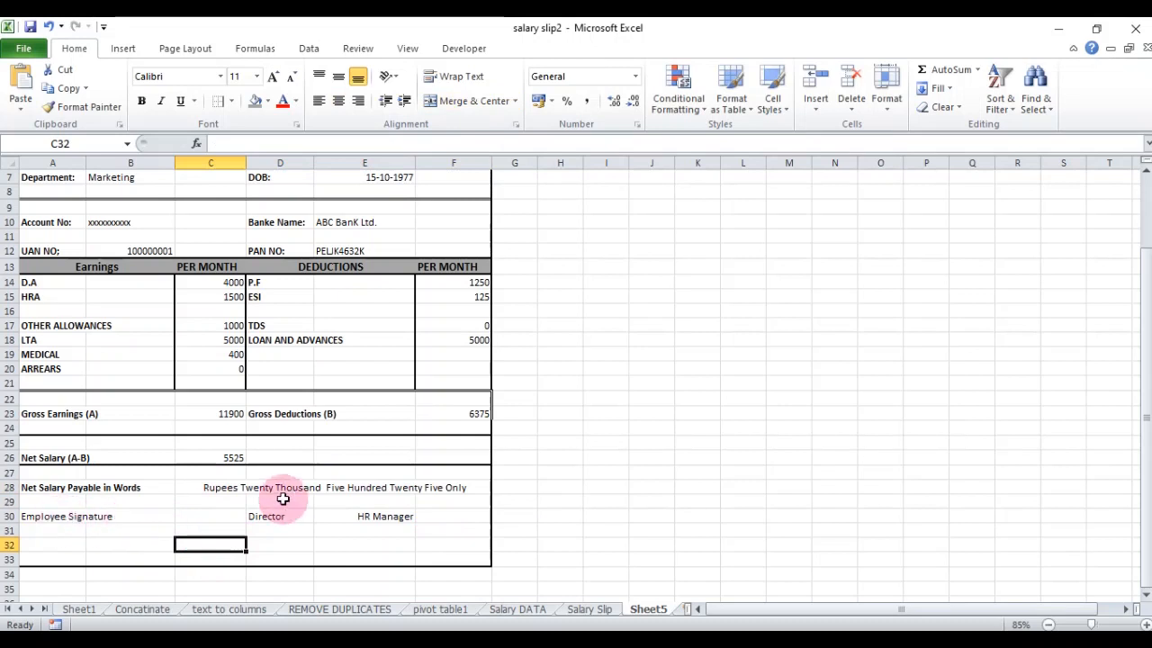
Test the slip by setting the employee code in B3 to A004 and check the details and amounts it pulls in.
scroll(286, 495, up, 2)
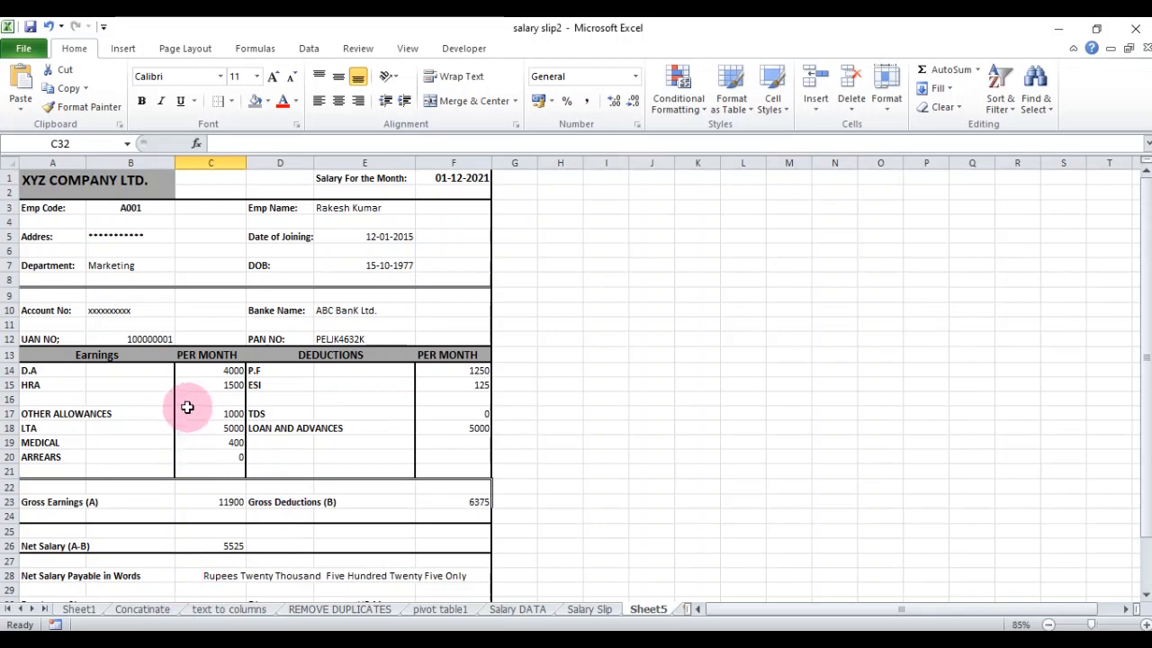
click(149, 211)
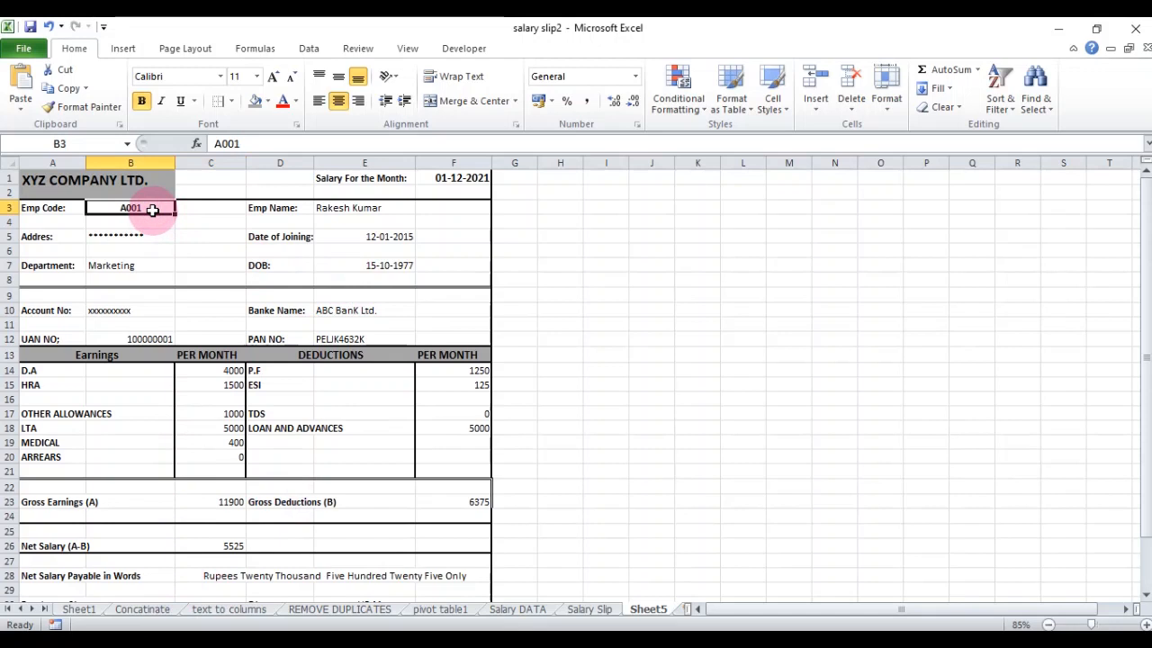
double_click(153, 209)
key(BackSpace)
text(4)
key(Return)
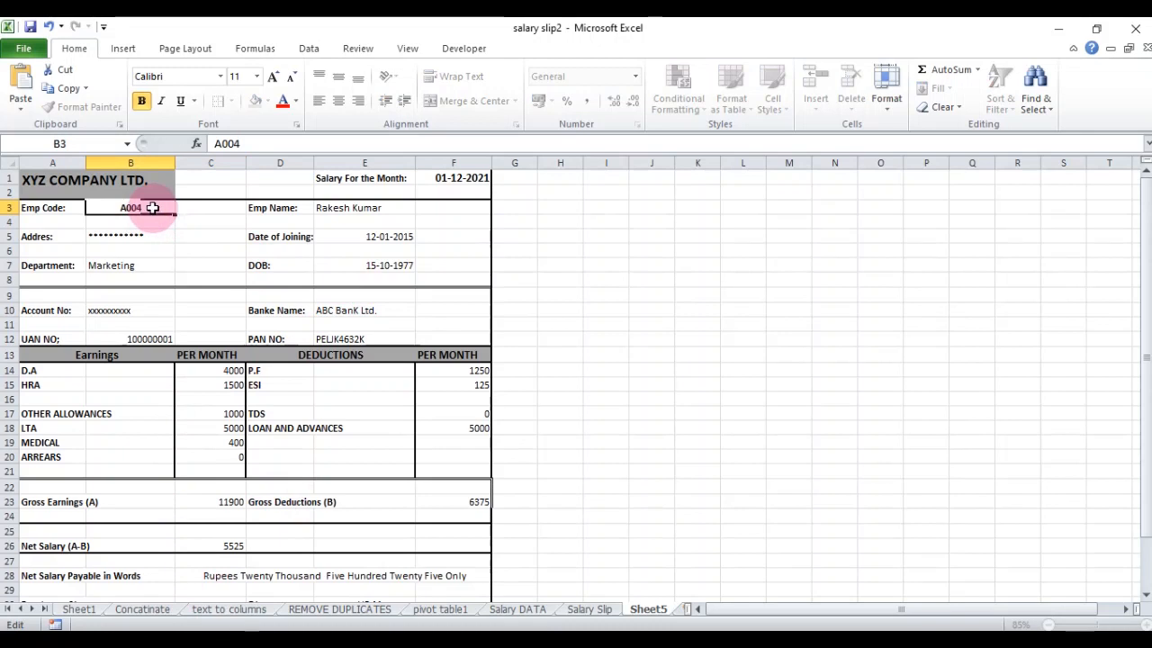
click(320, 207)
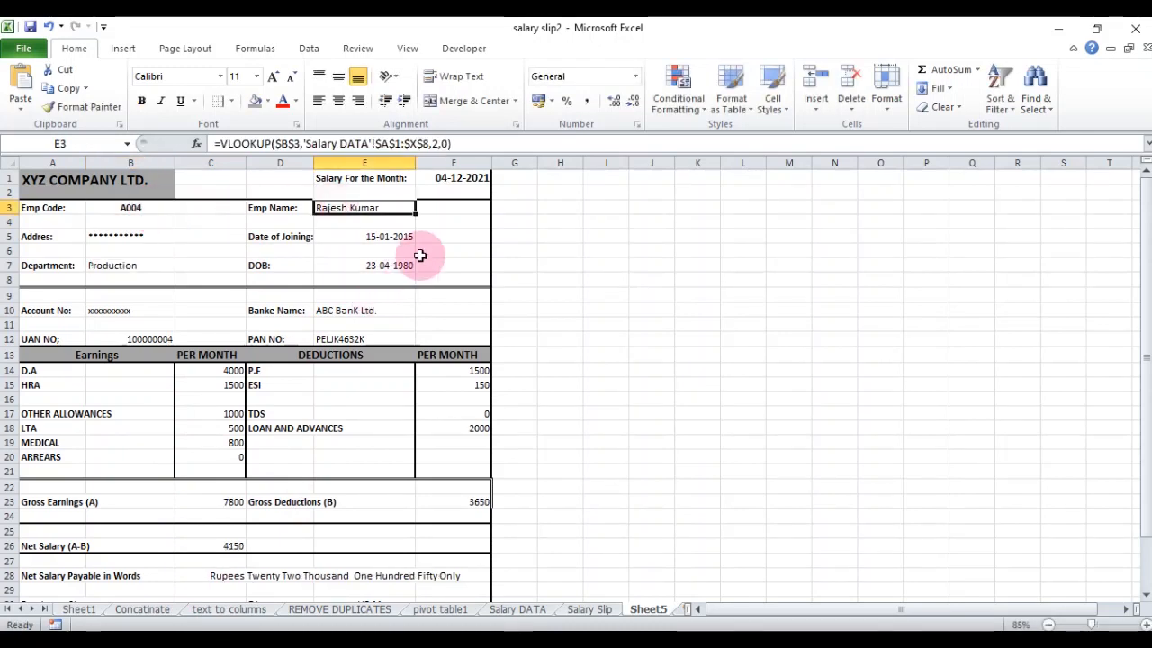
scroll(385, 493, down, 2)
click(261, 455)
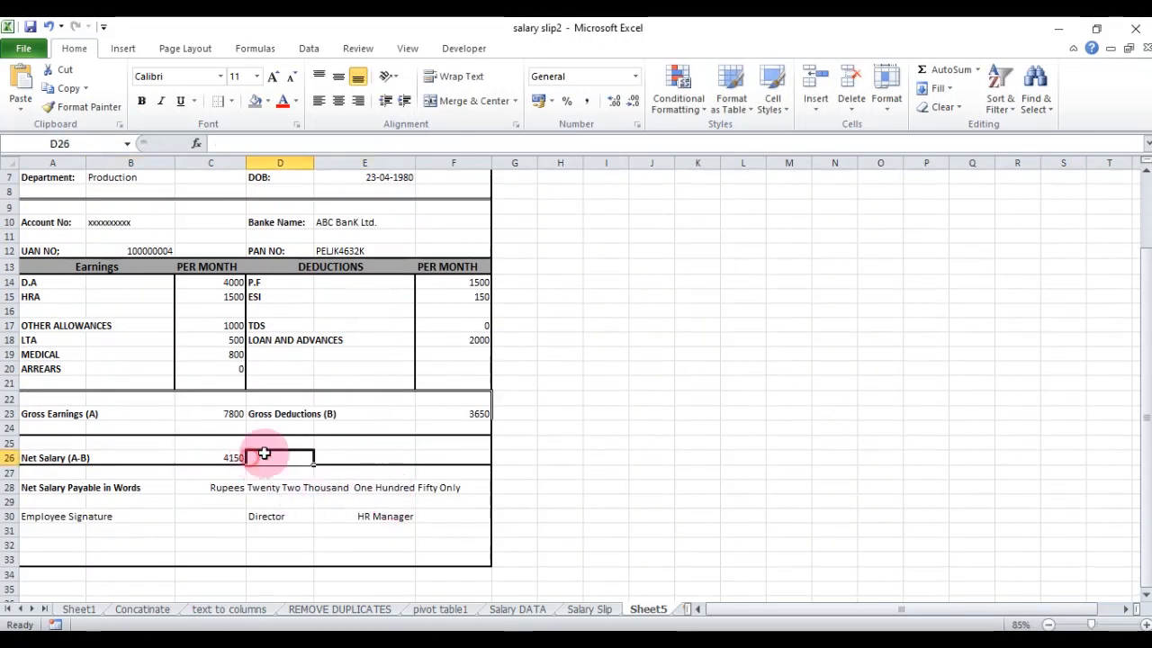
click(322, 341)
Set the employee code in B3 to A002.
scroll(299, 272, up, 2)
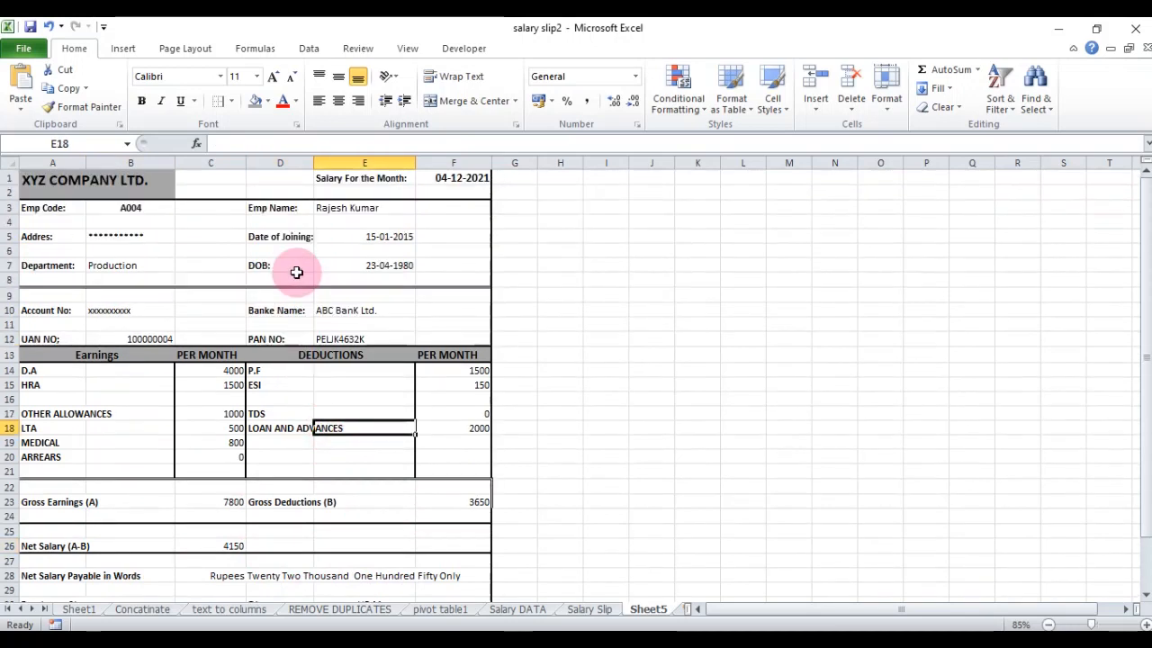
double_click(132, 210)
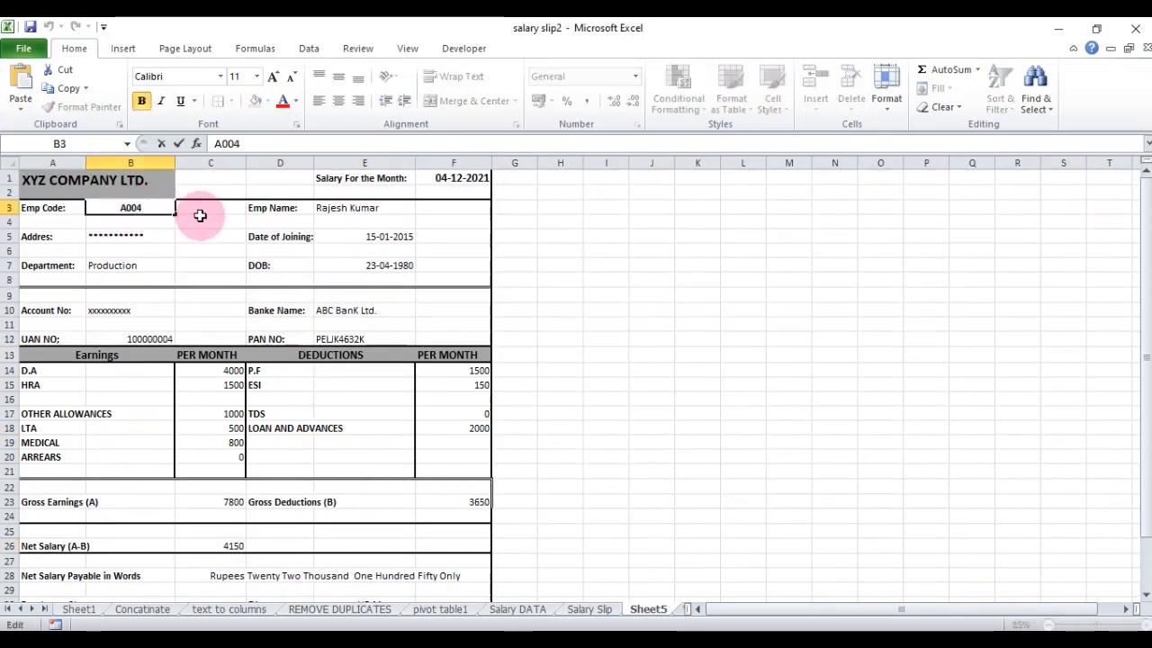
key(BackSpace)
text(2)
key(Return)
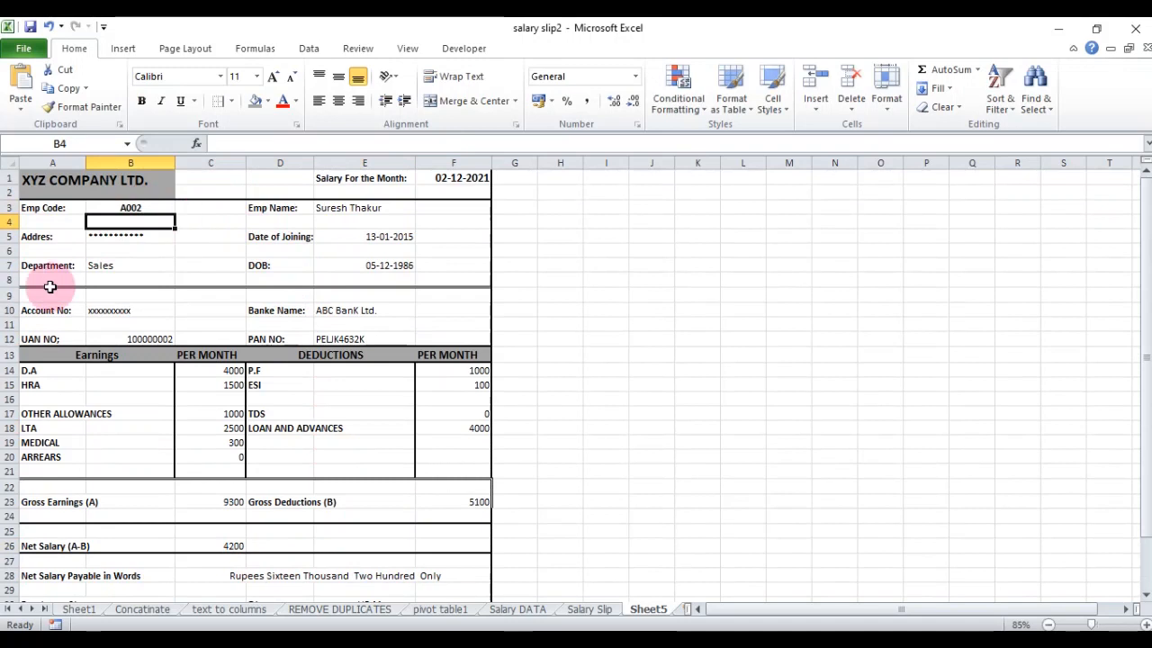
Review the whole slip for the entered employee code, comparing the net salary amount with the amount in words.
scroll(419, 444, down, 4)
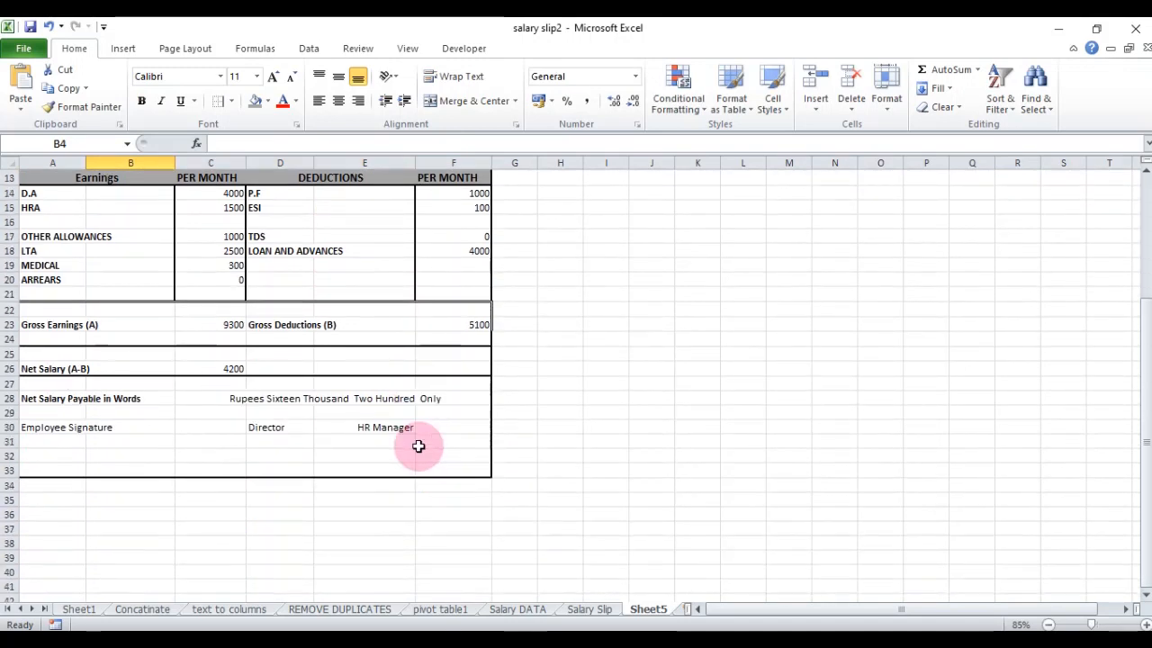
scroll(418, 446, up, 4)
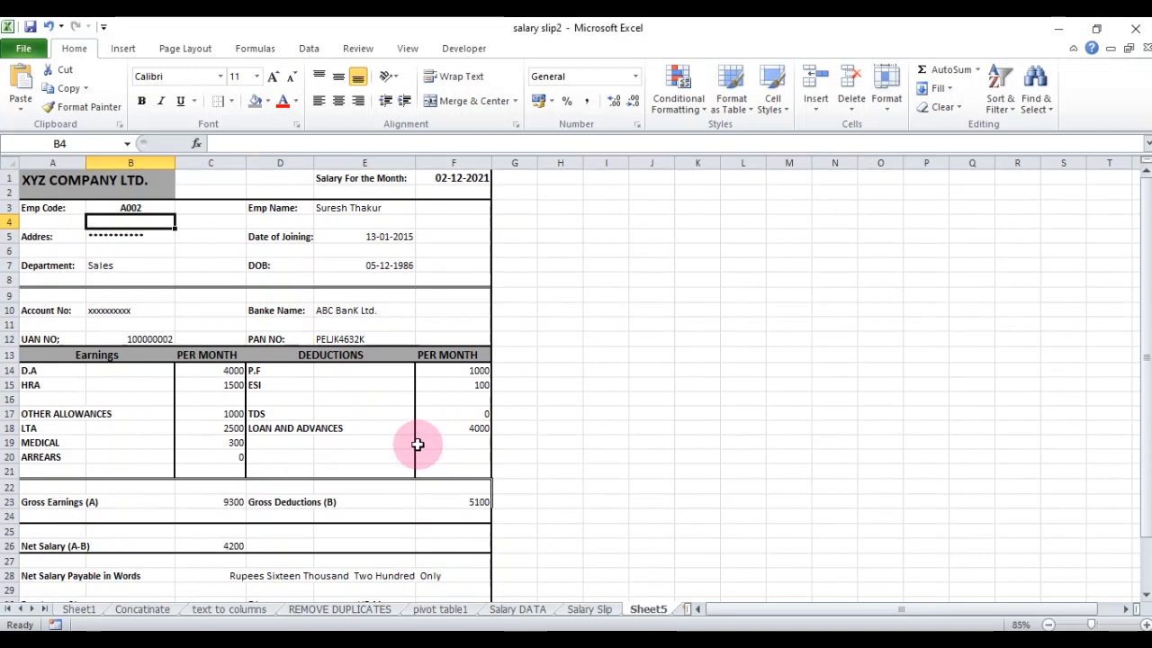
scroll(418, 446, down, 3)
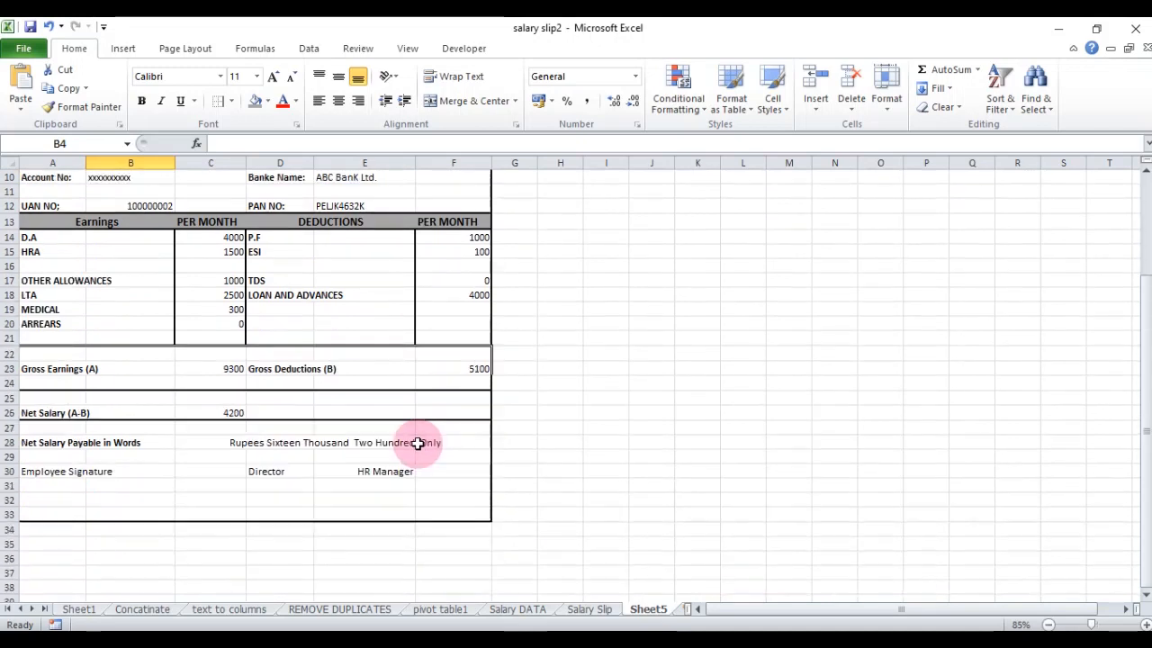
click(283, 447)
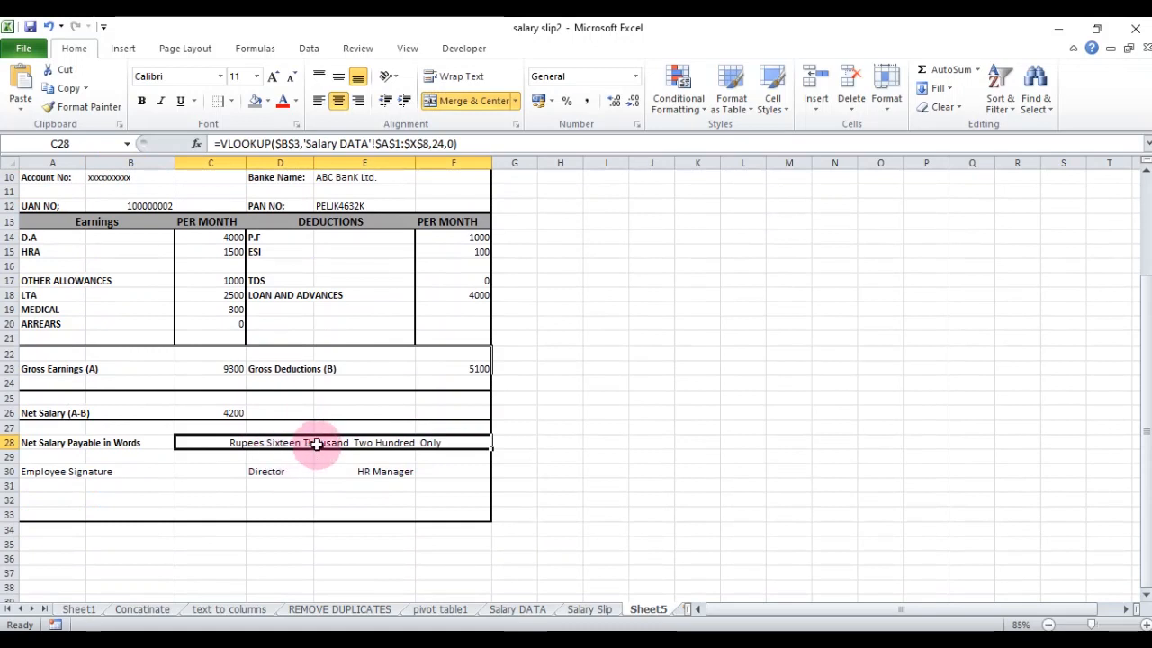
click(241, 413)
click(258, 441)
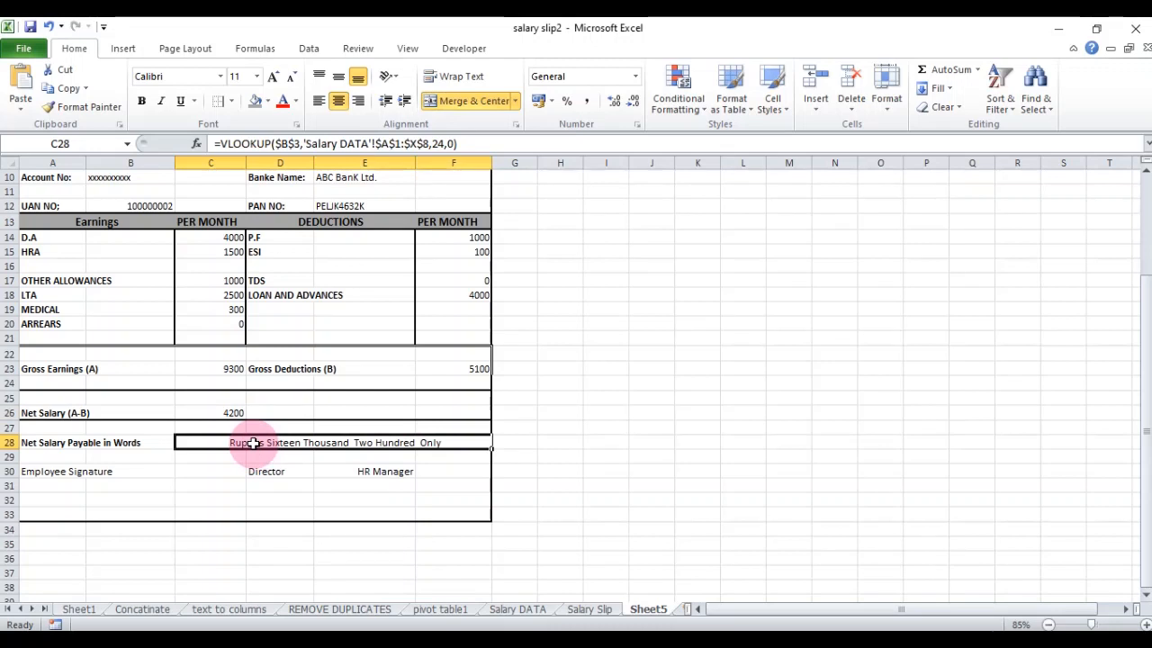
scroll(254, 443, up, 3)
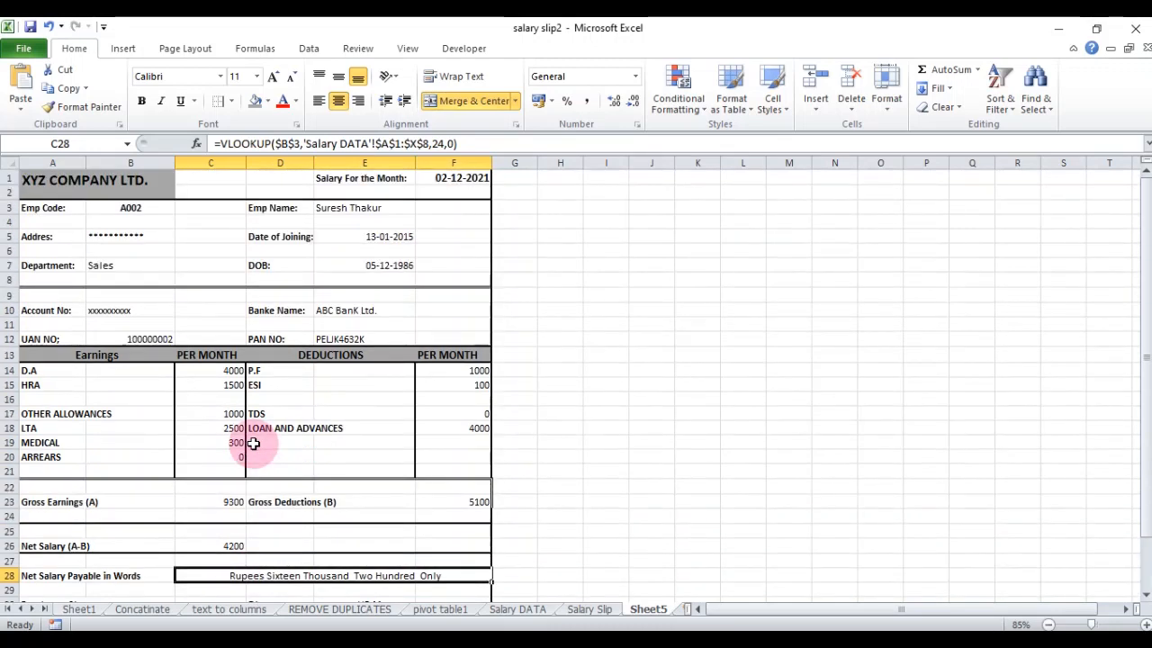